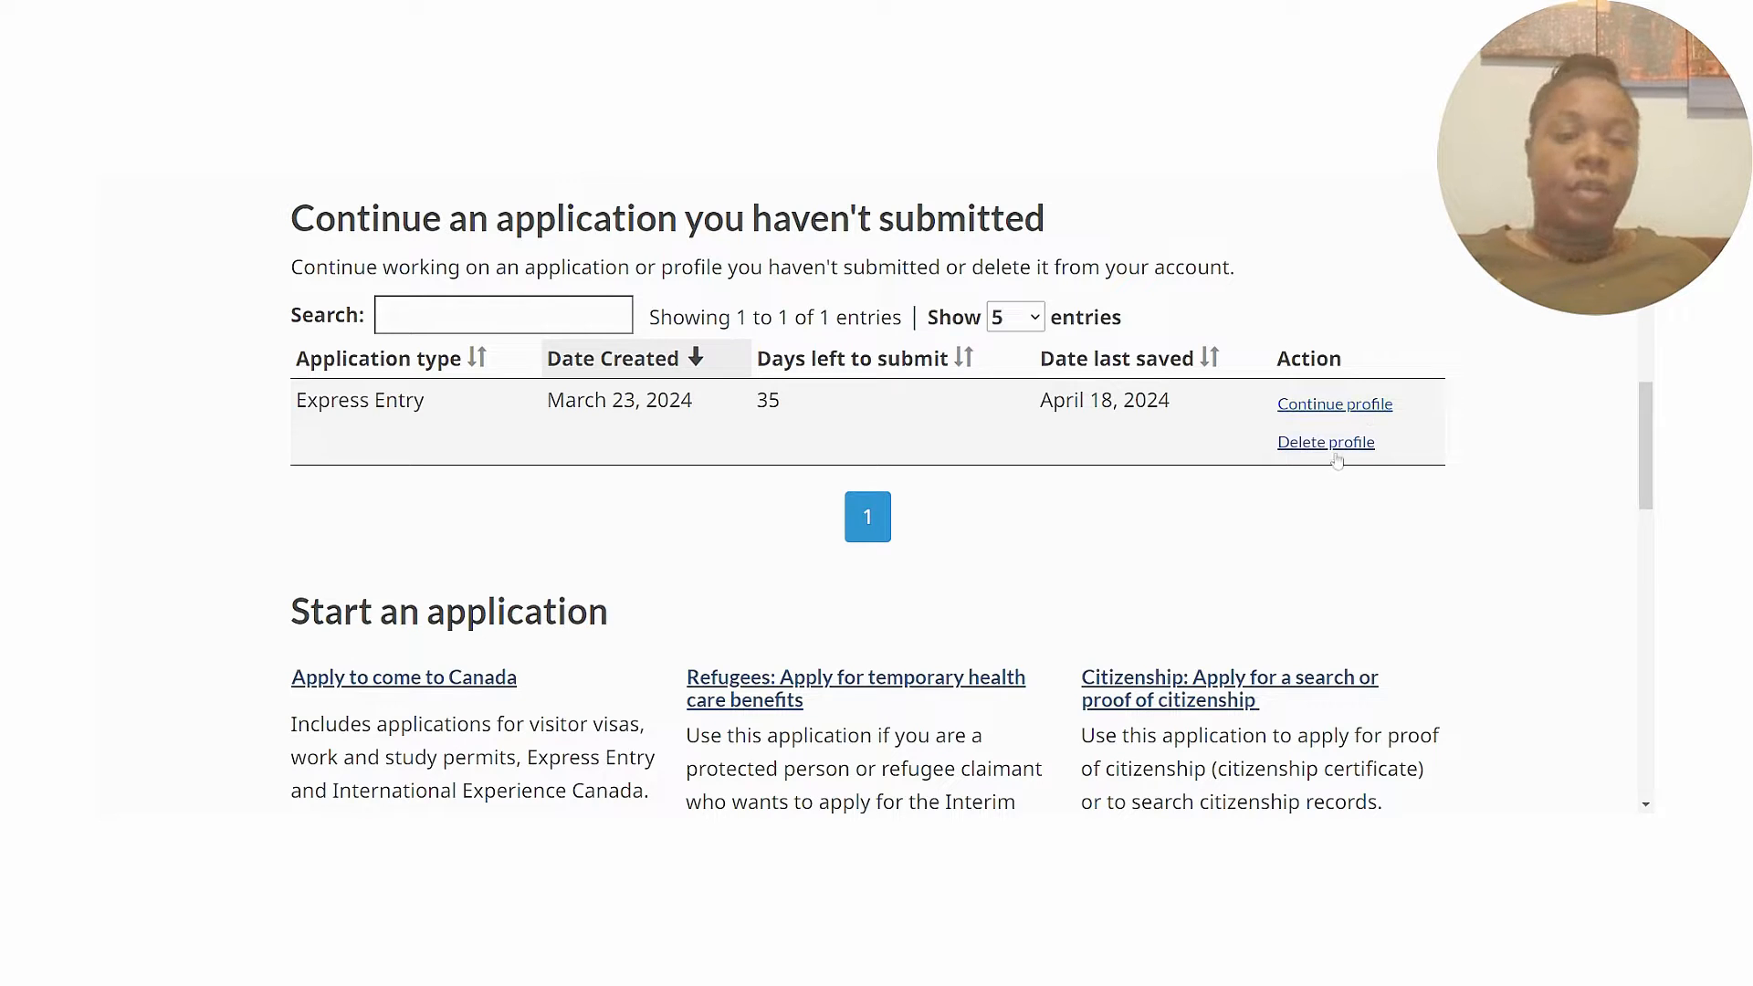
Open the unsubmitted Express Entry profile and scroll to the candidate forms table.
click(1335, 407)
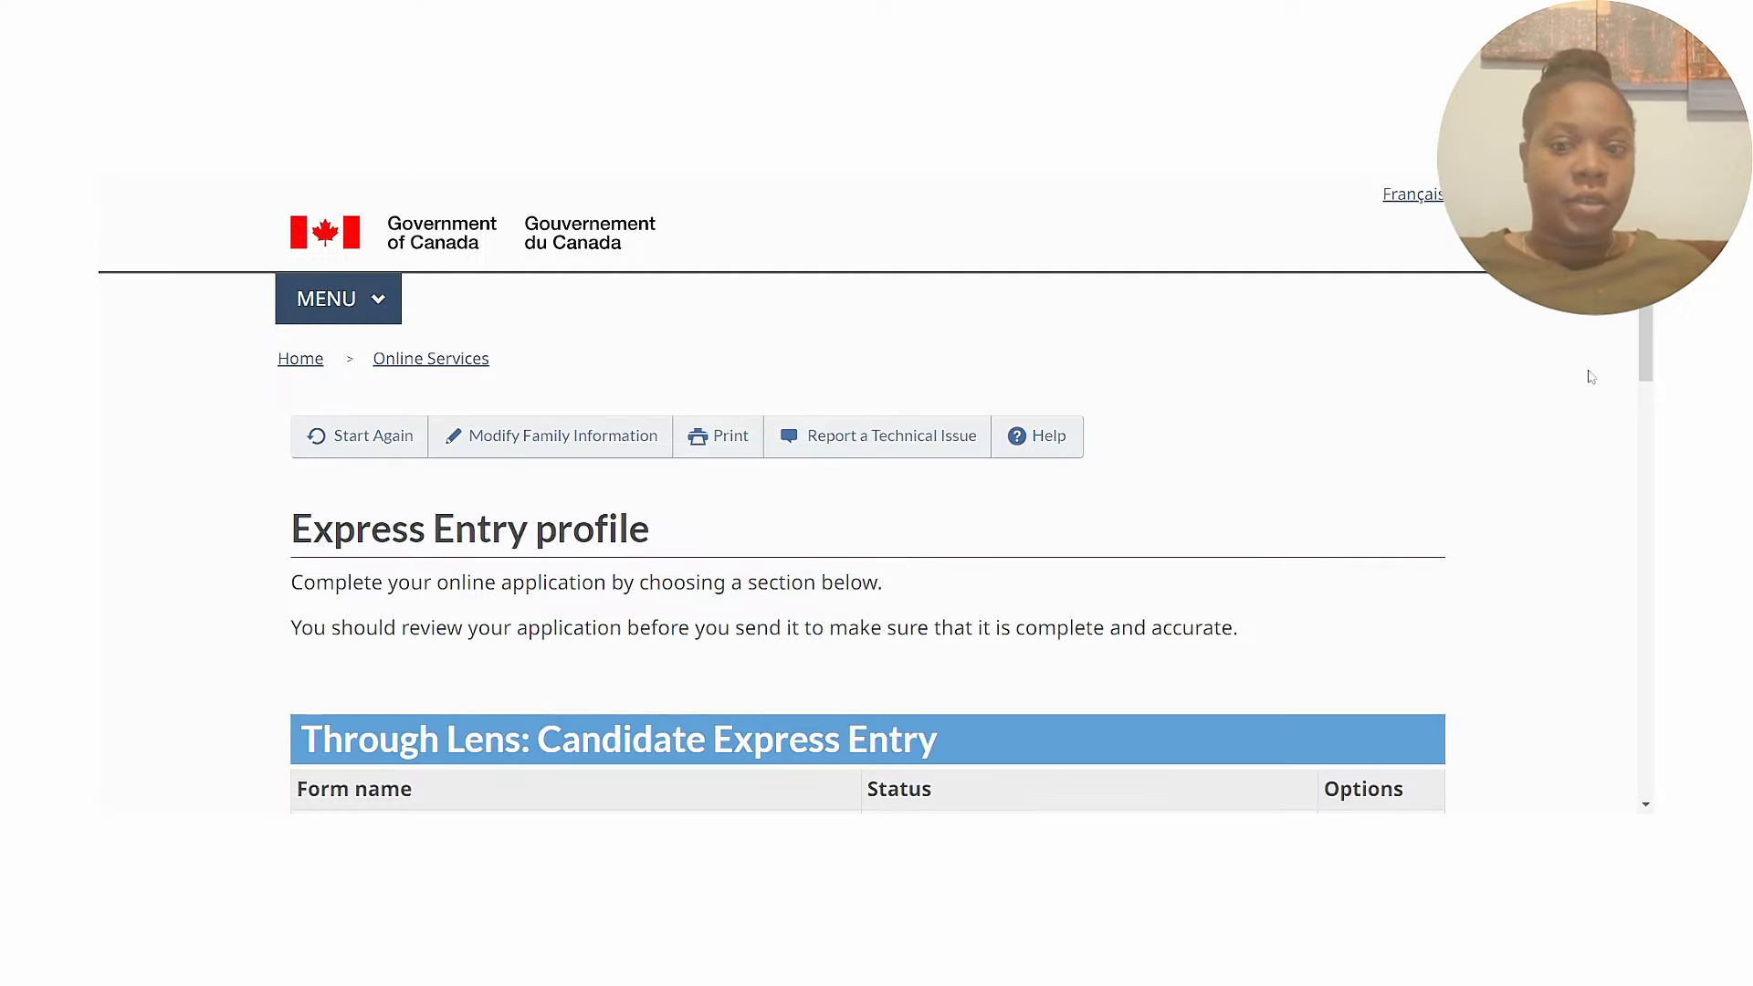
scroll(876, 493, down, 4)
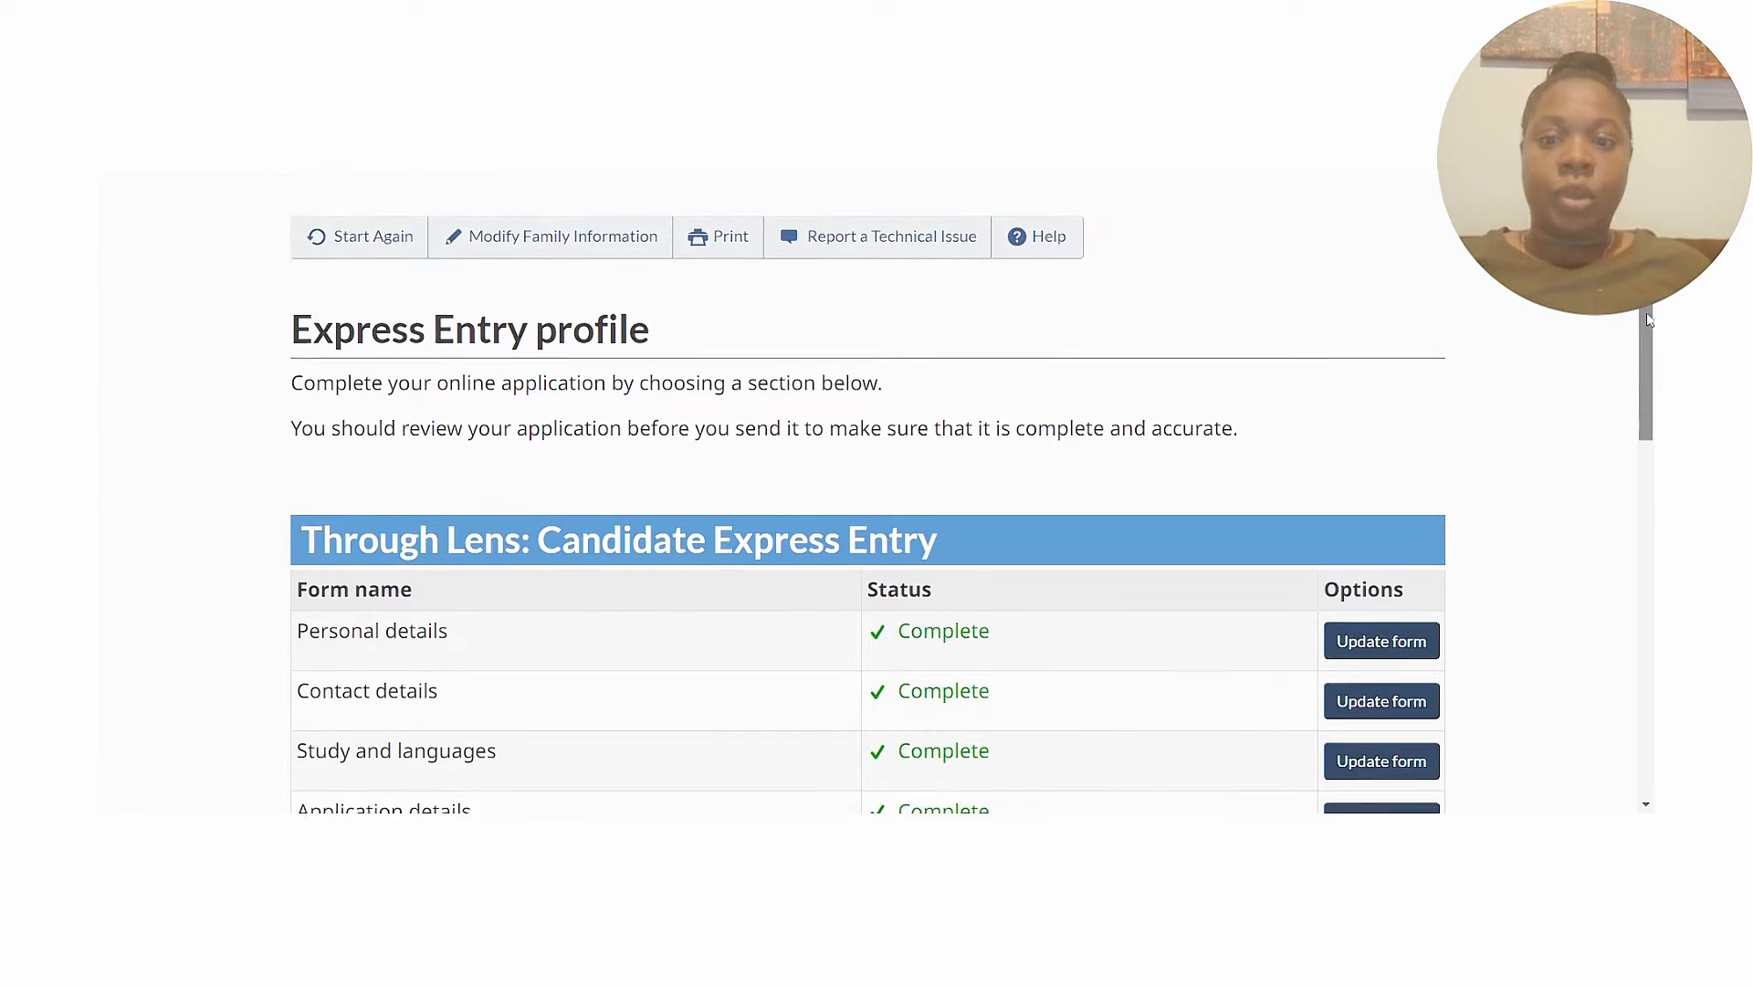
scroll(877, 493, down, 2)
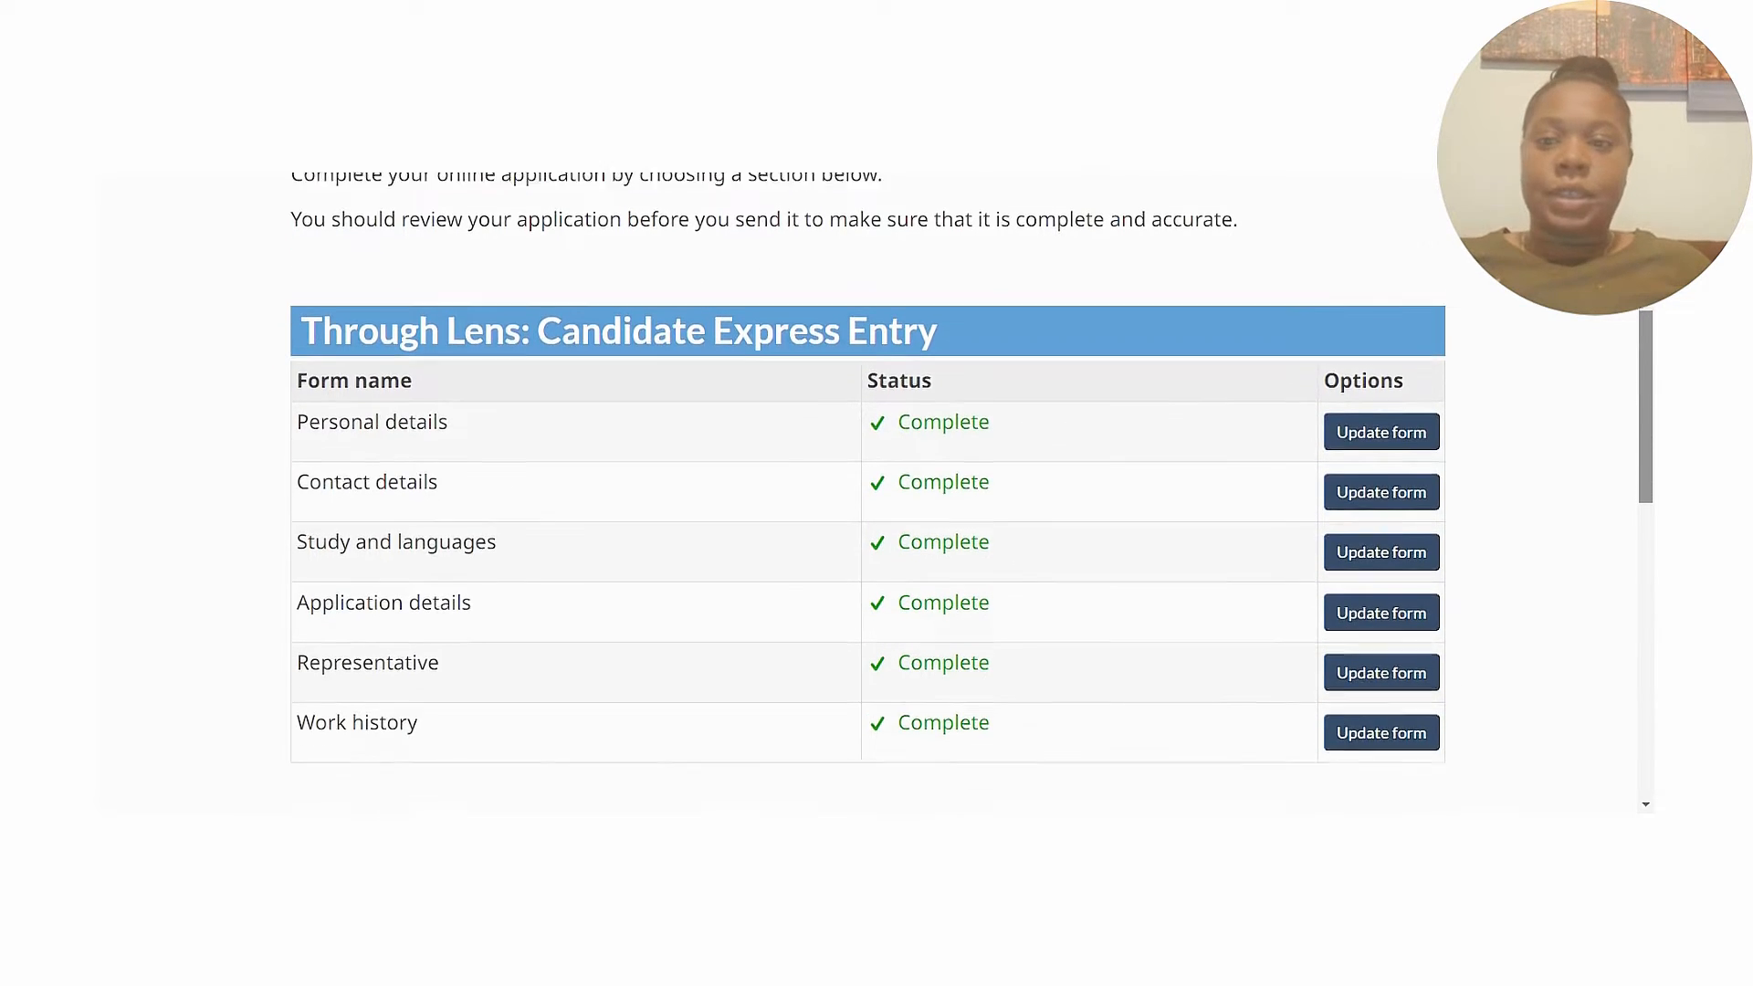
drag(1651, 416, 1653, 415)
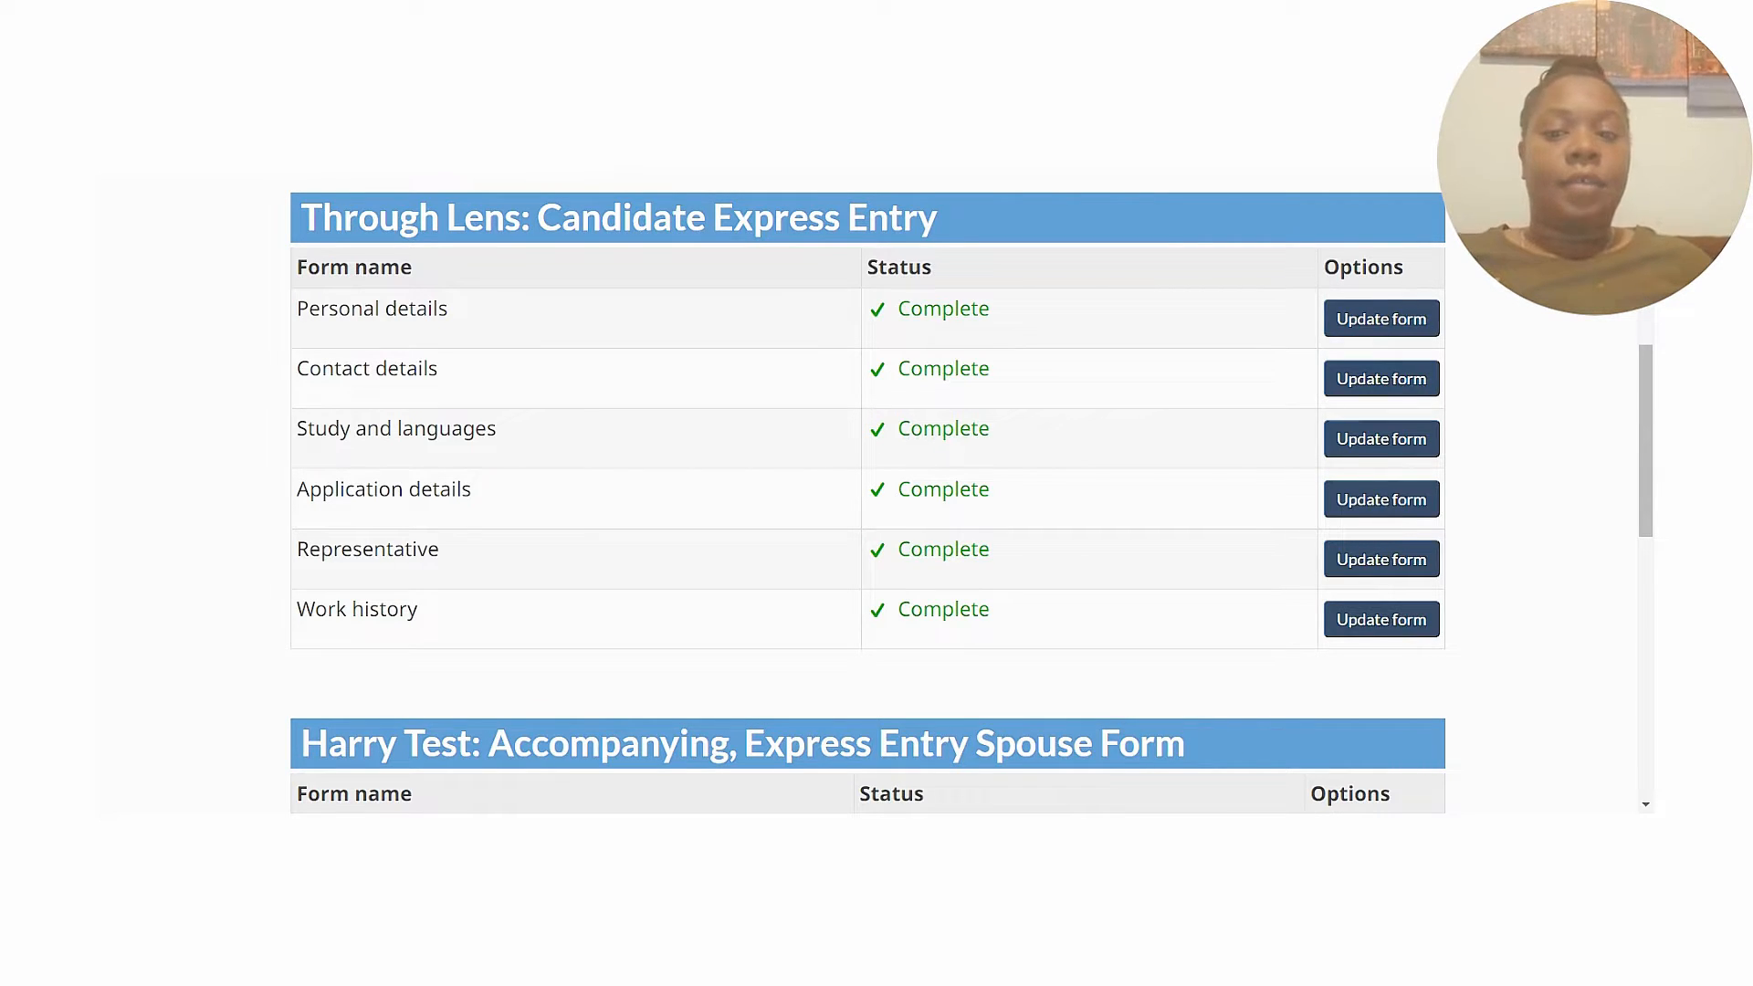
scroll(867, 493, down, 3)
scroll(1650, 491, down, 3)
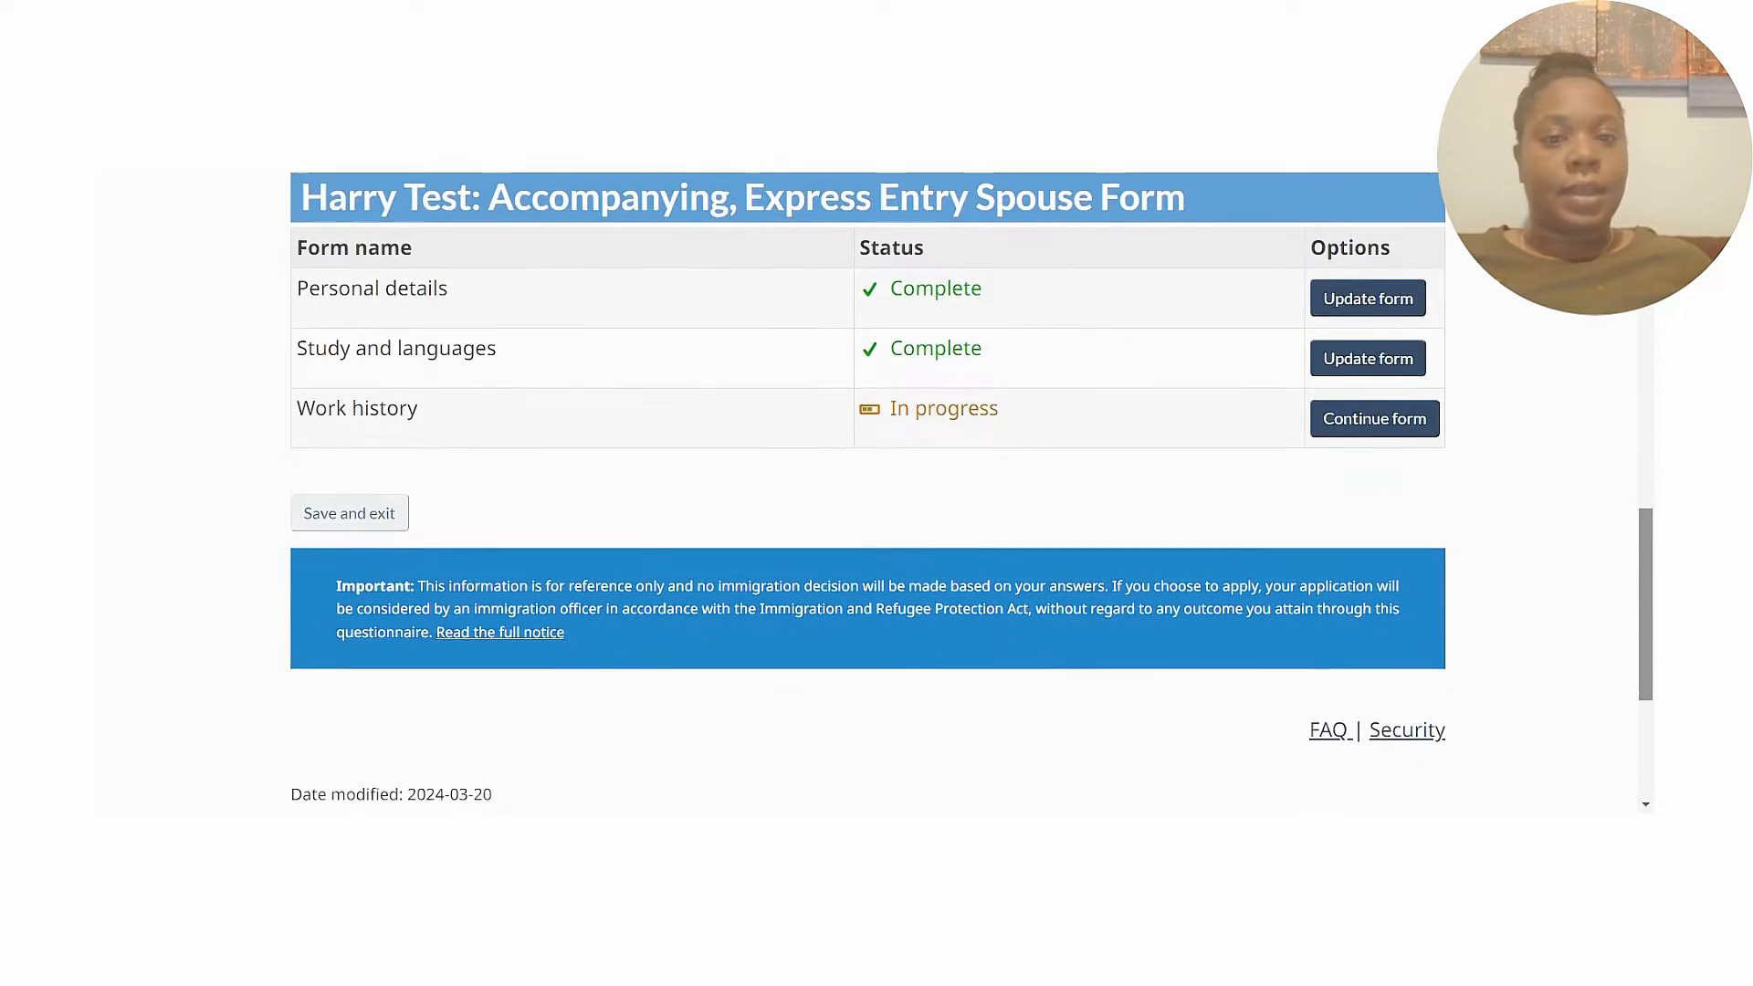
scroll(1651, 491, up, 3)
Check all six candidate forms Complete and spouse work history in progress, then reopen Personal details.
drag(1651, 492, 1642, 414)
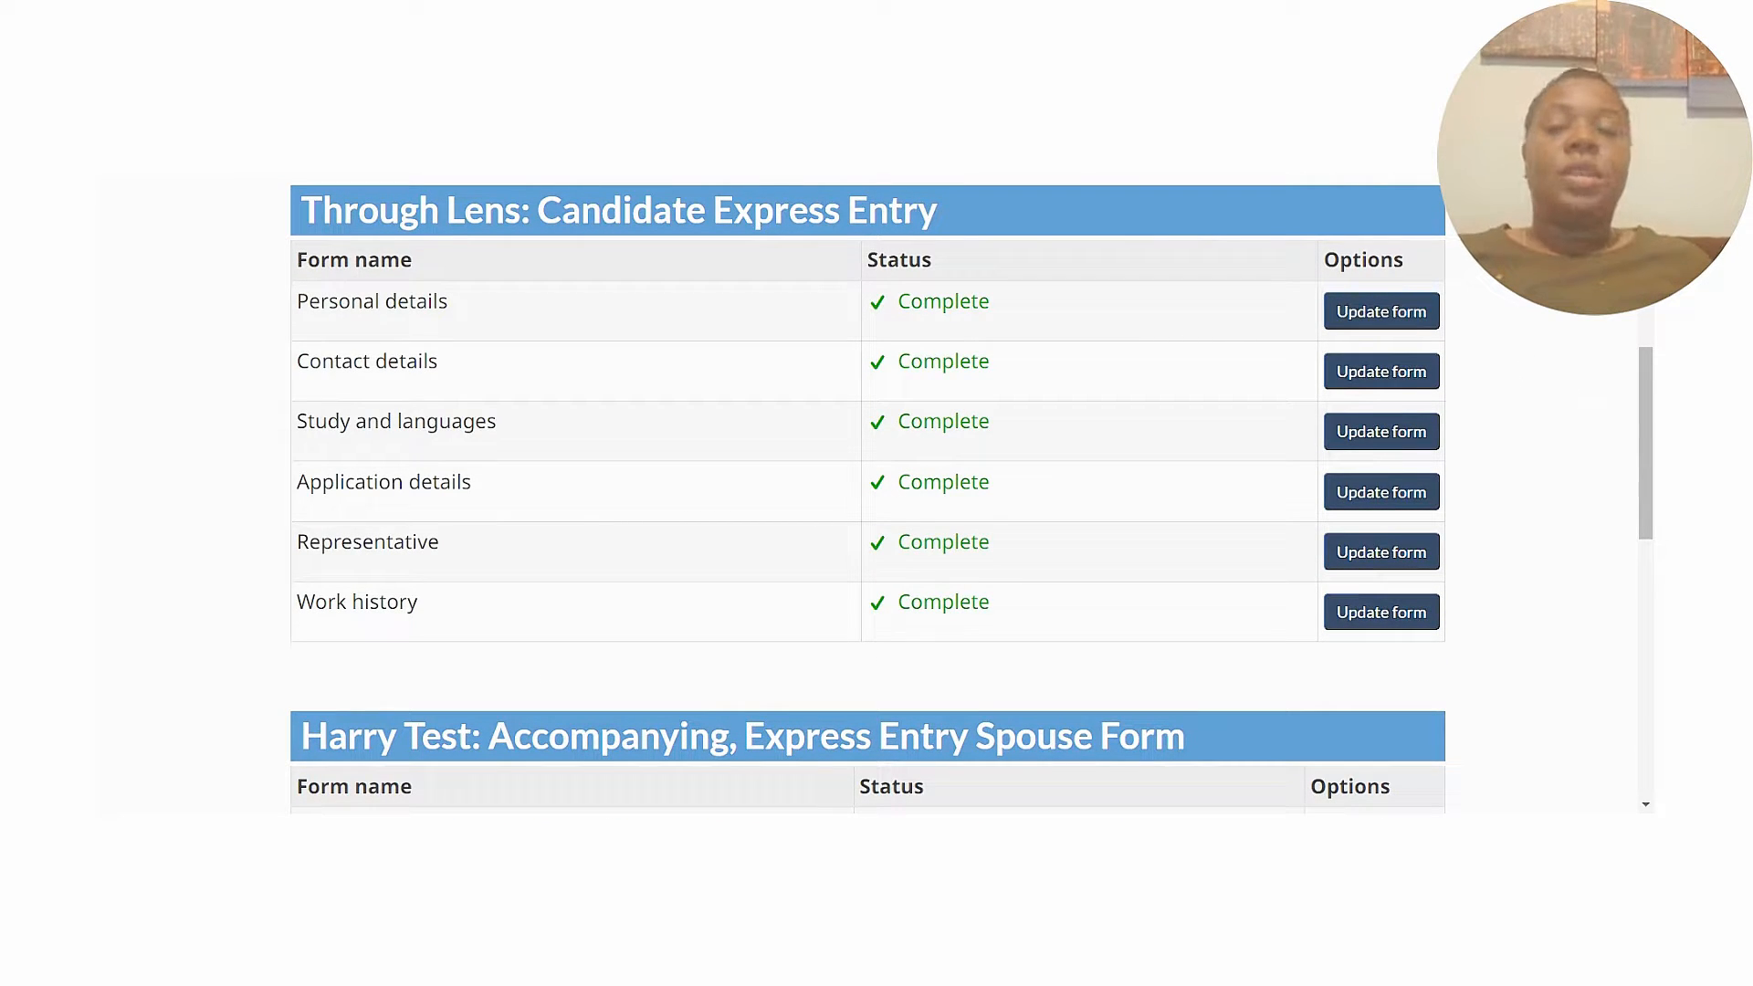
drag(1648, 437, 1651, 392)
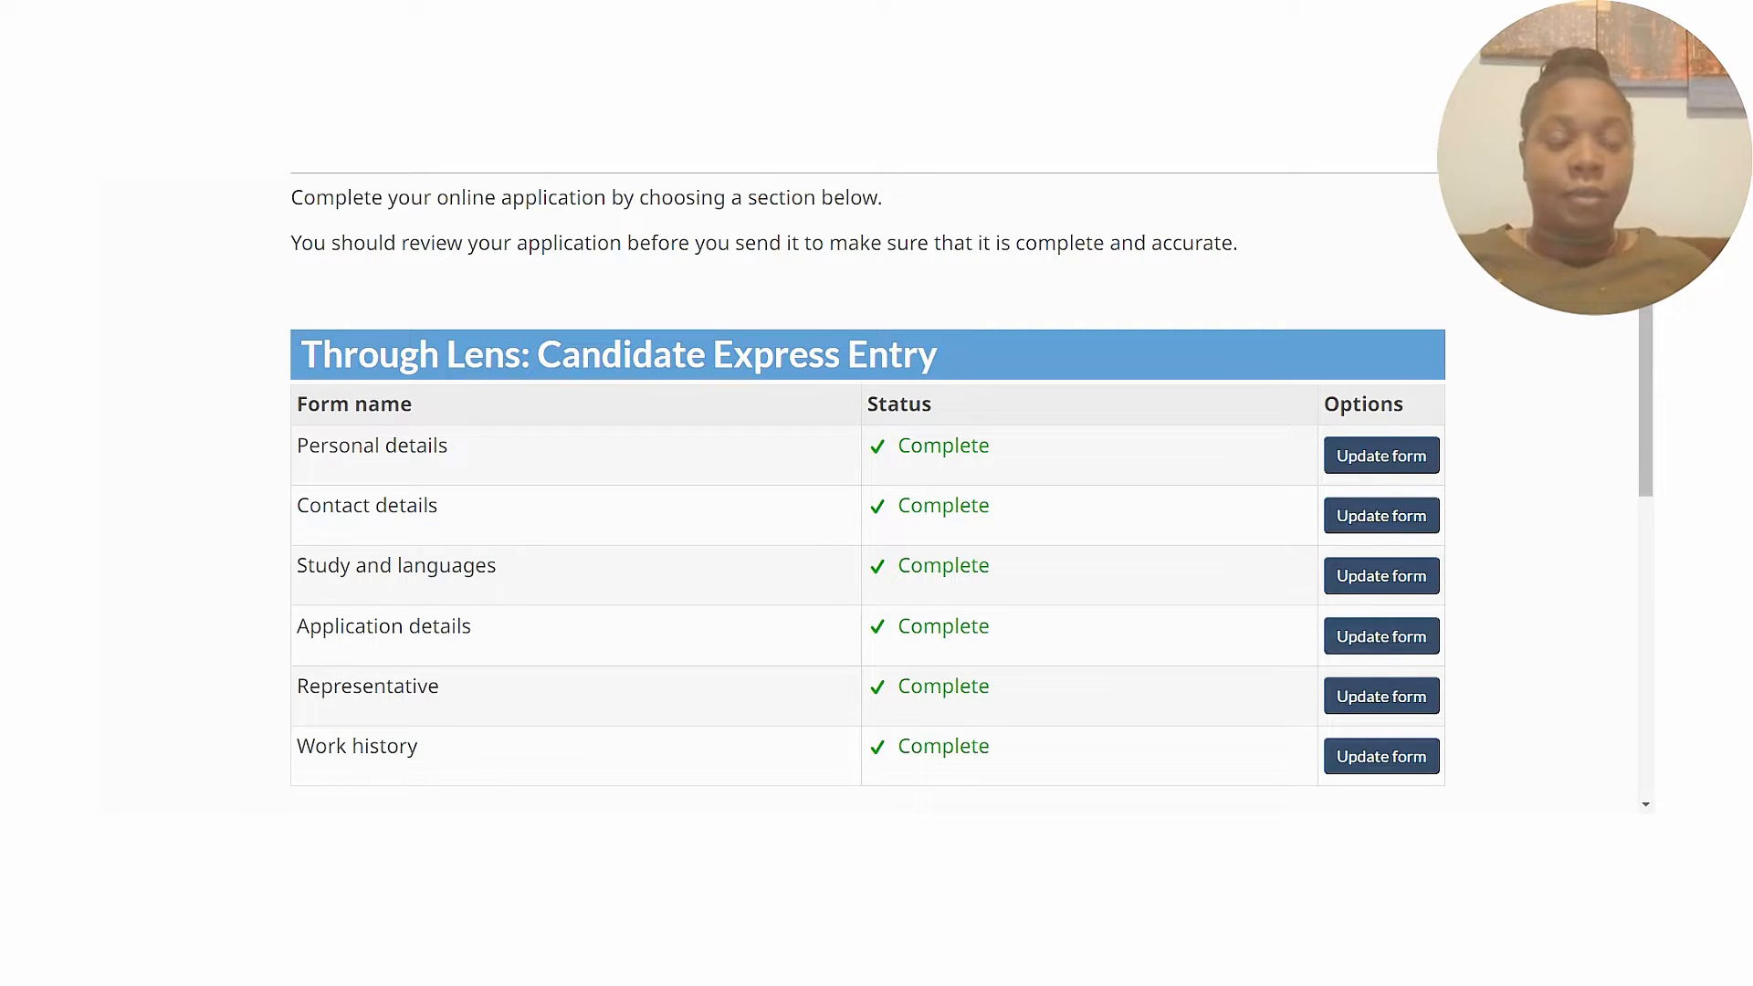
drag(1646, 380, 1649, 422)
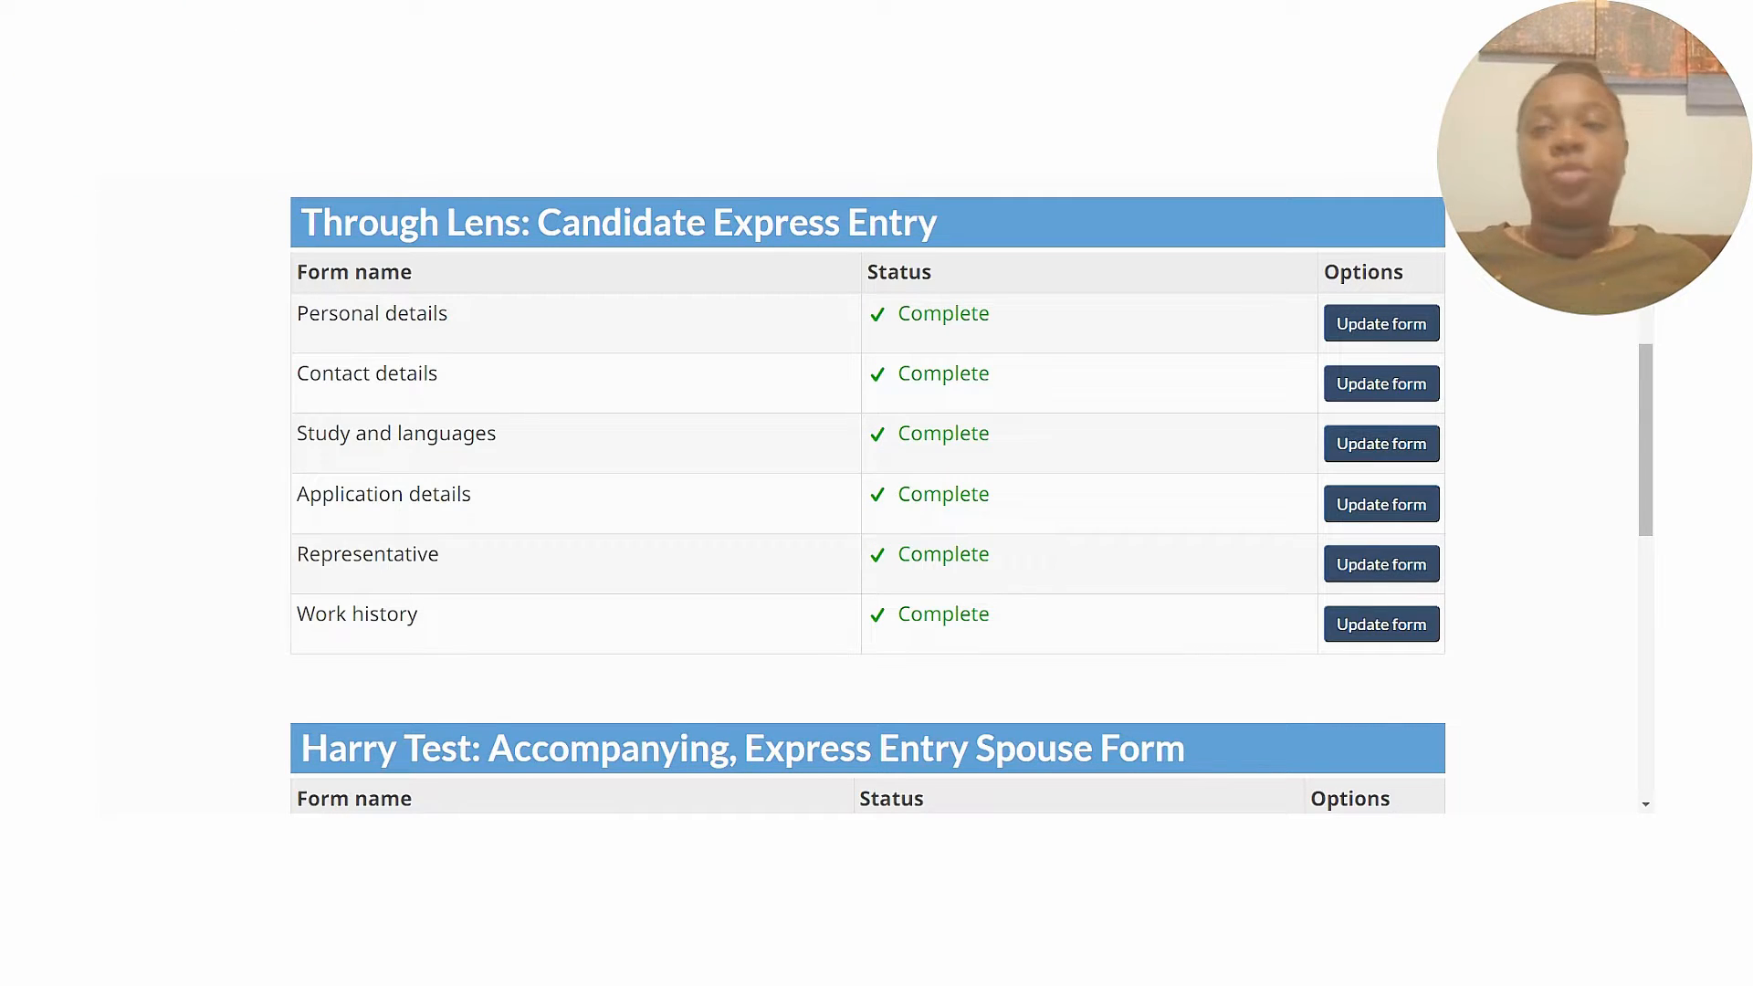
mouse_move(1649, 431)
mouse_down()
mouse_move(1648, 282)
mouse_move(1648, 439)
mouse_up()
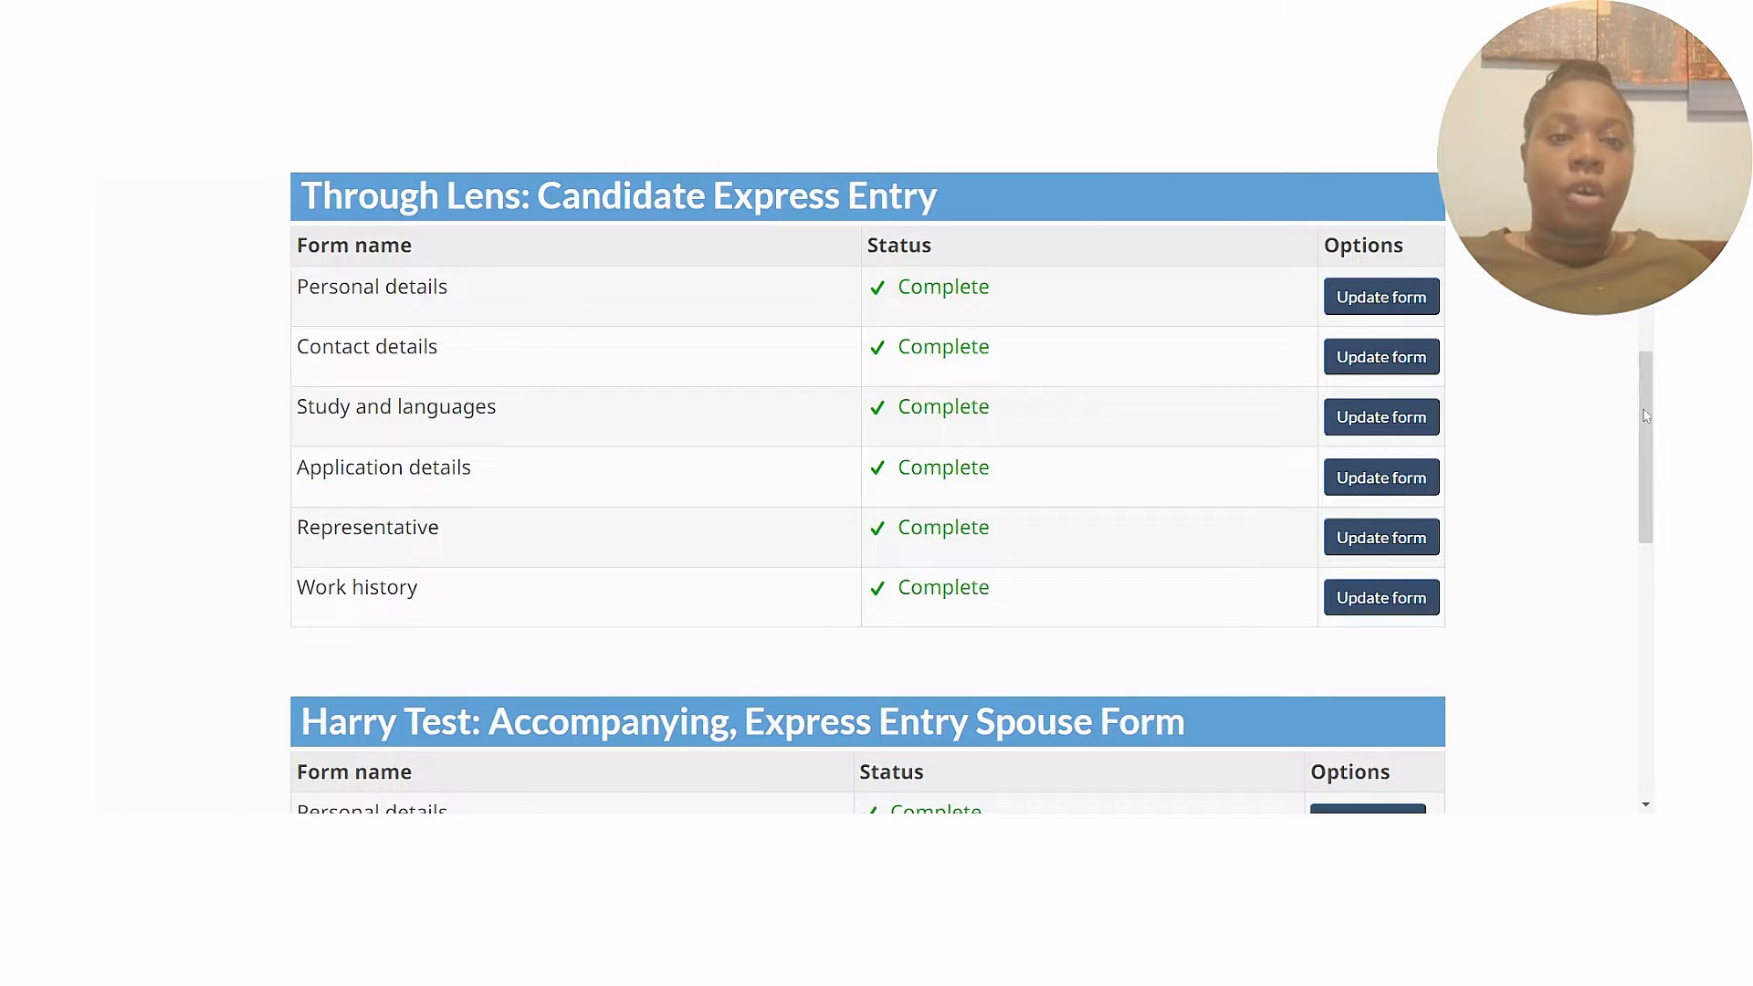
scroll(1646, 416, down, 1)
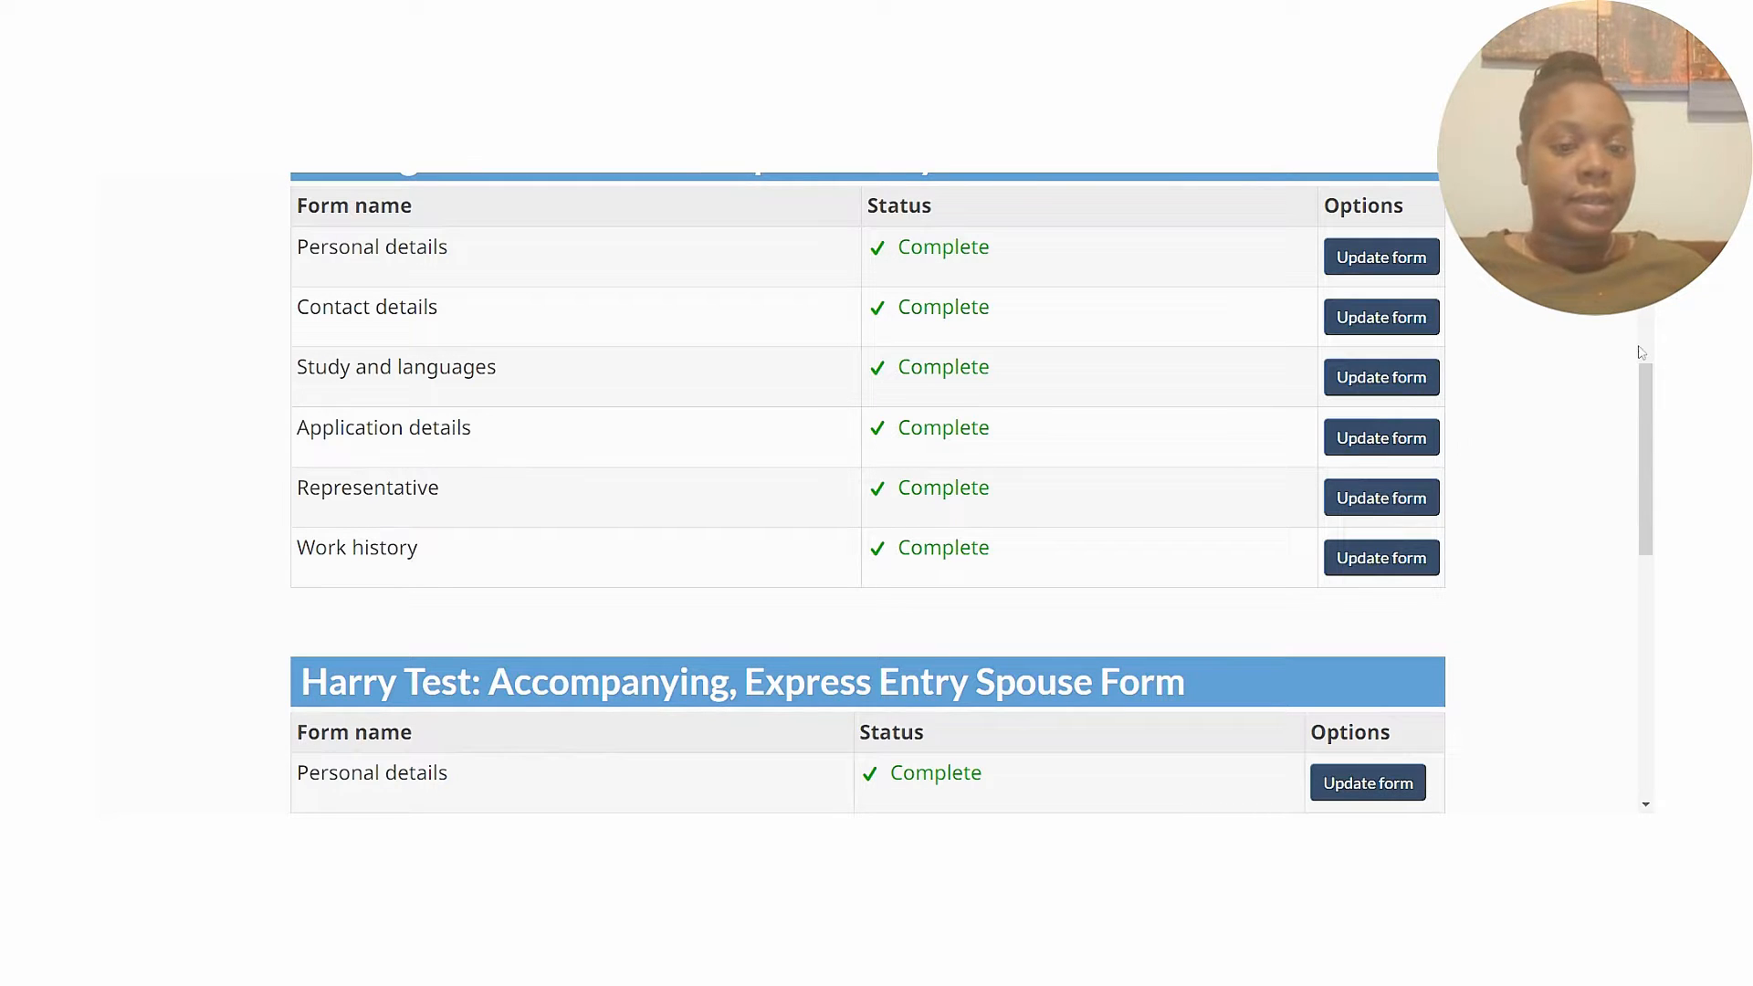
scroll(1649, 382, down, 4)
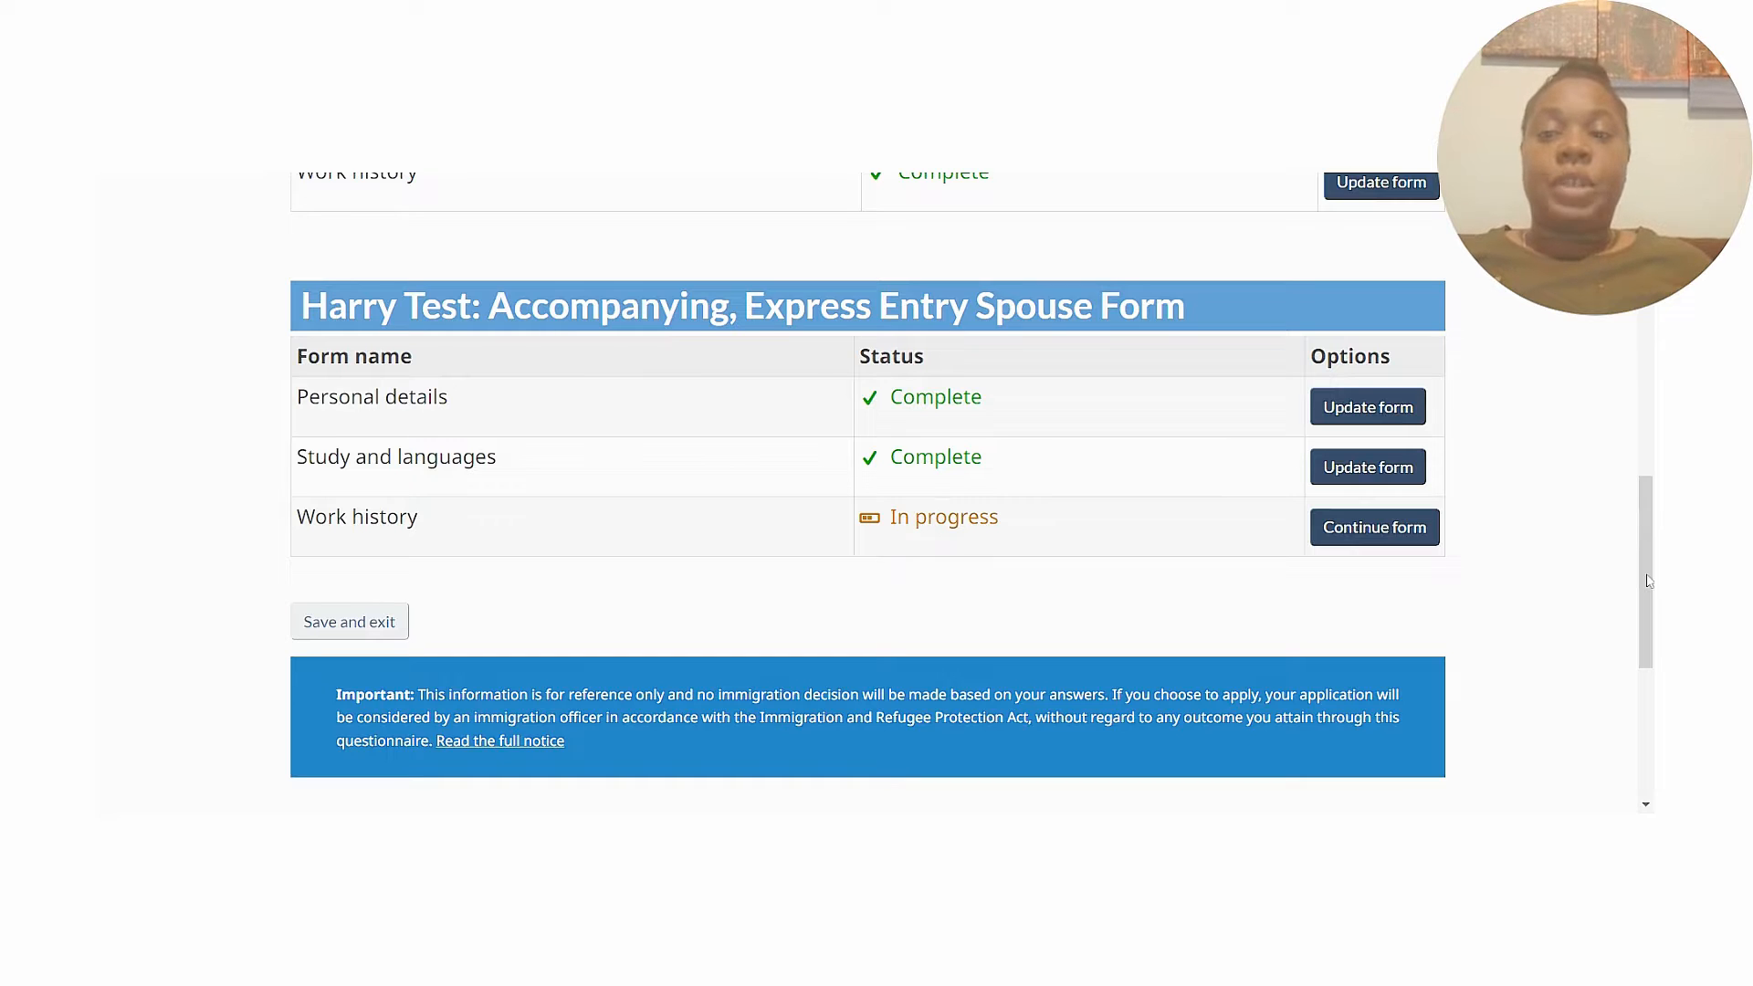
drag(1649, 581, 1637, 454)
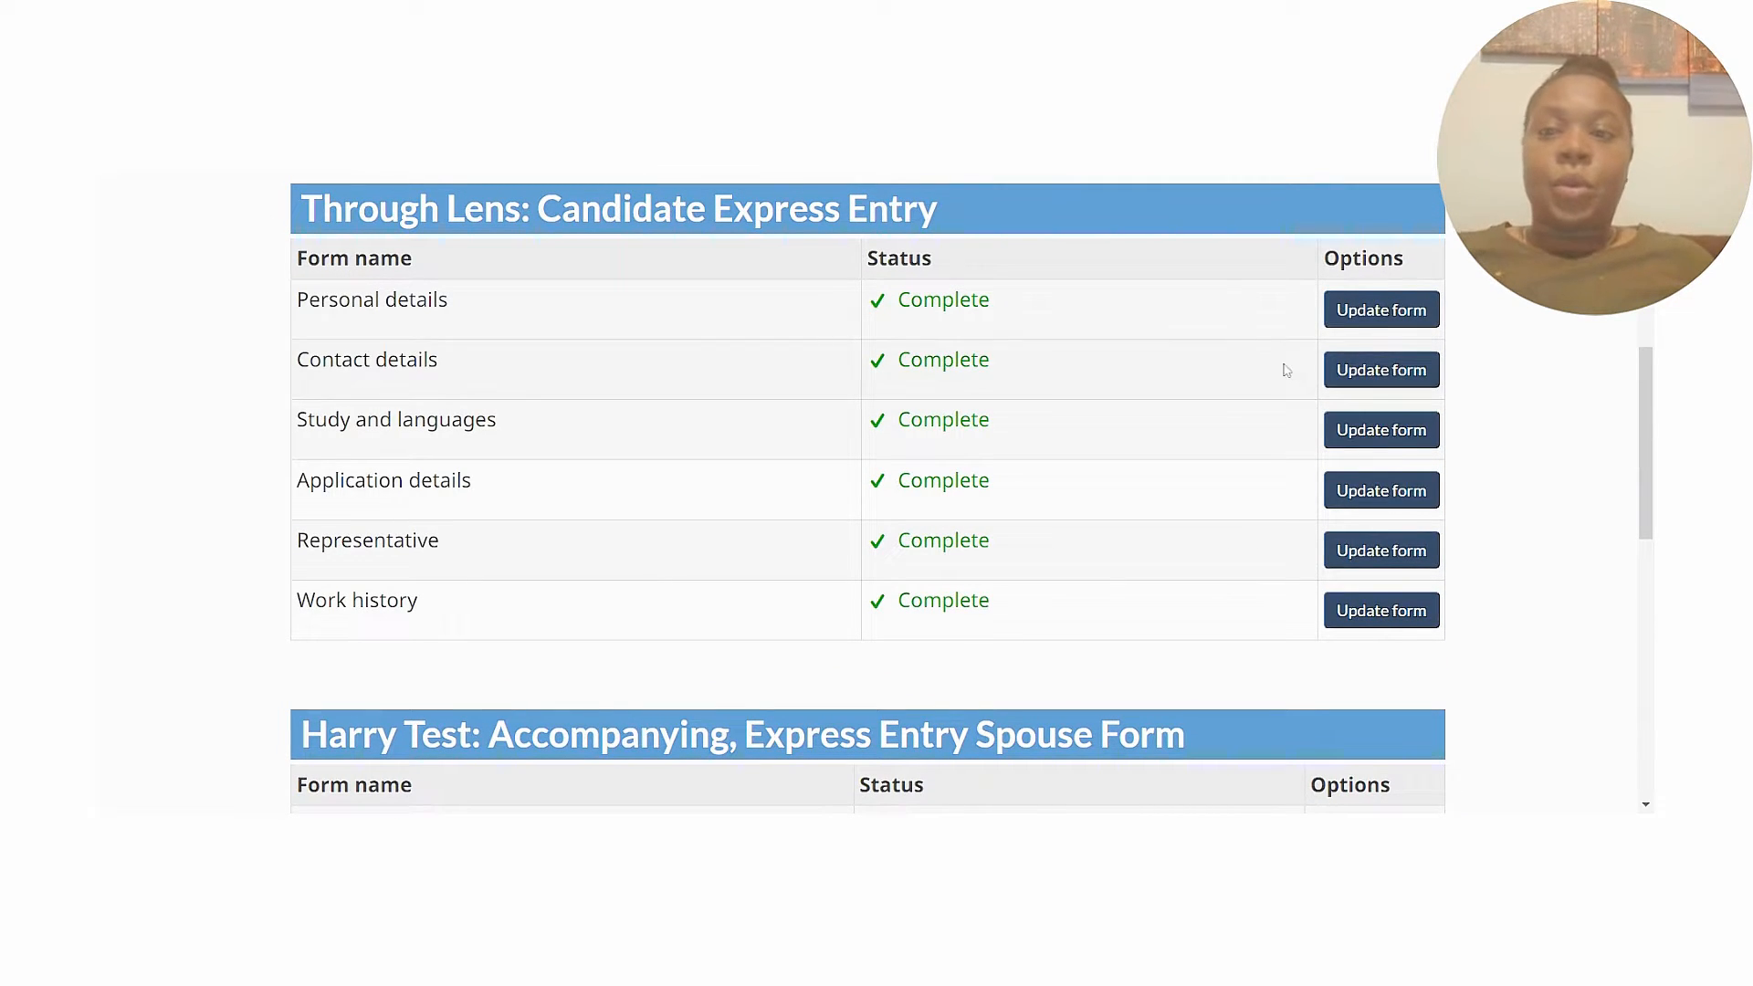
click(1366, 315)
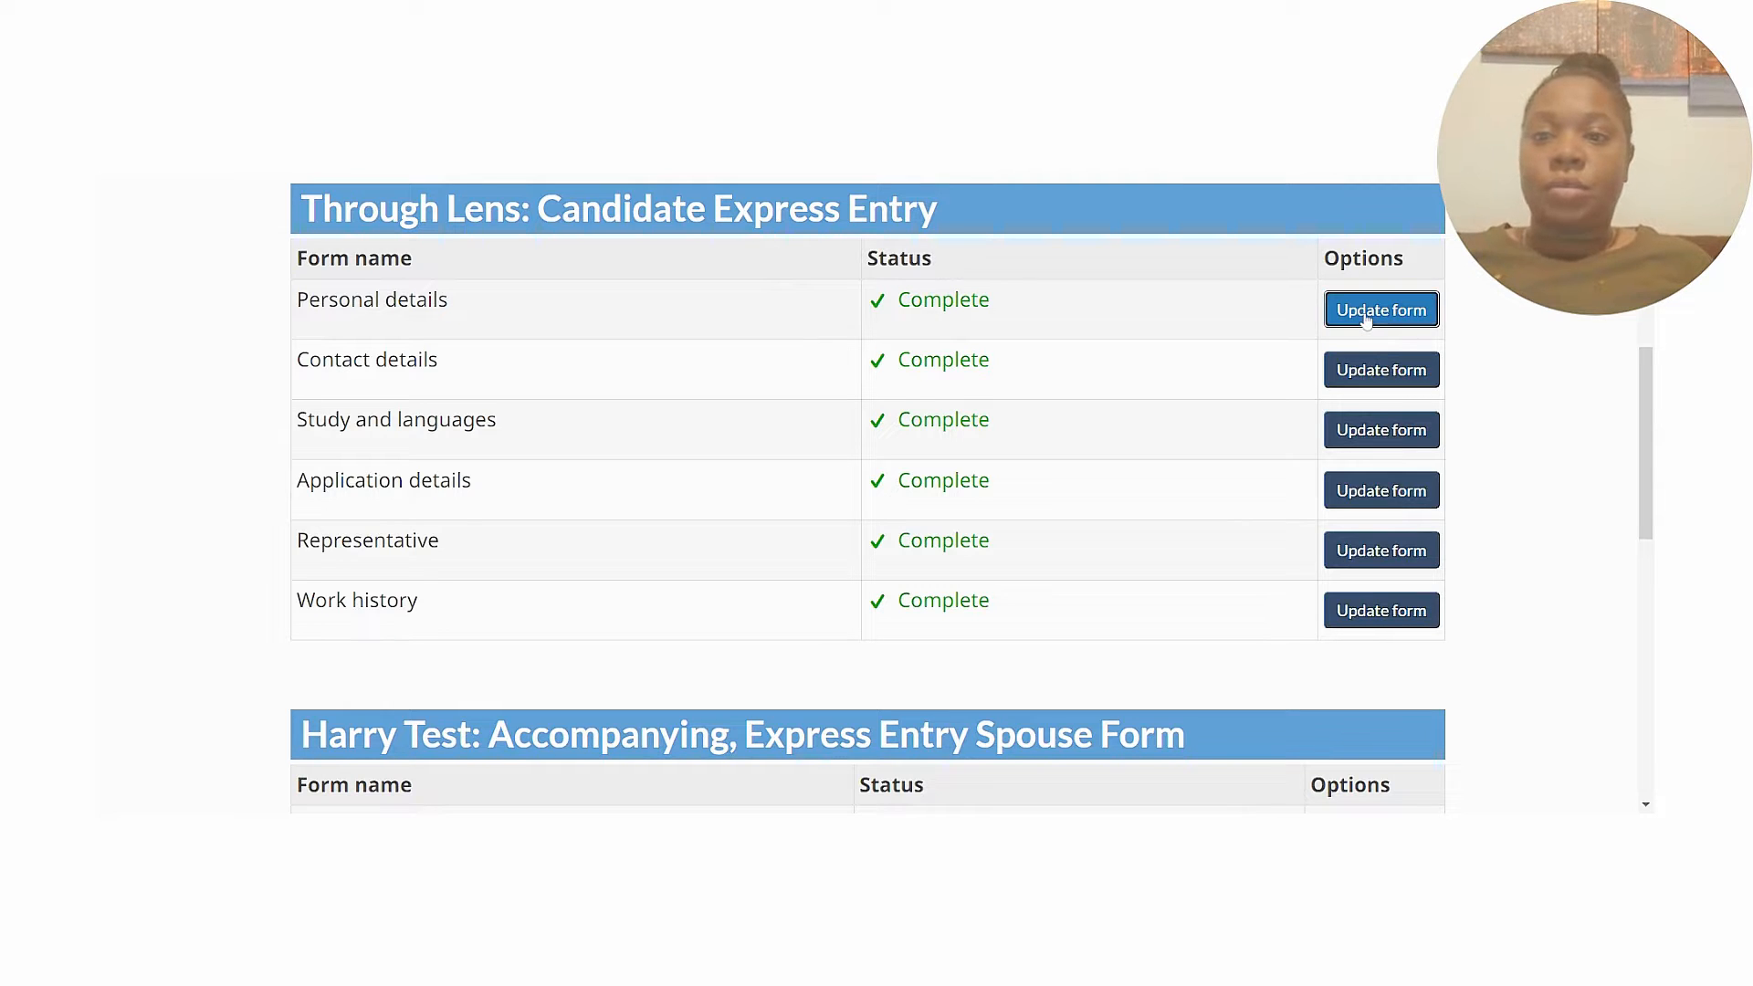
Step past Personal description to the Marital status section showing Married, then on to ID documents.
drag(1647, 282, 1653, 527)
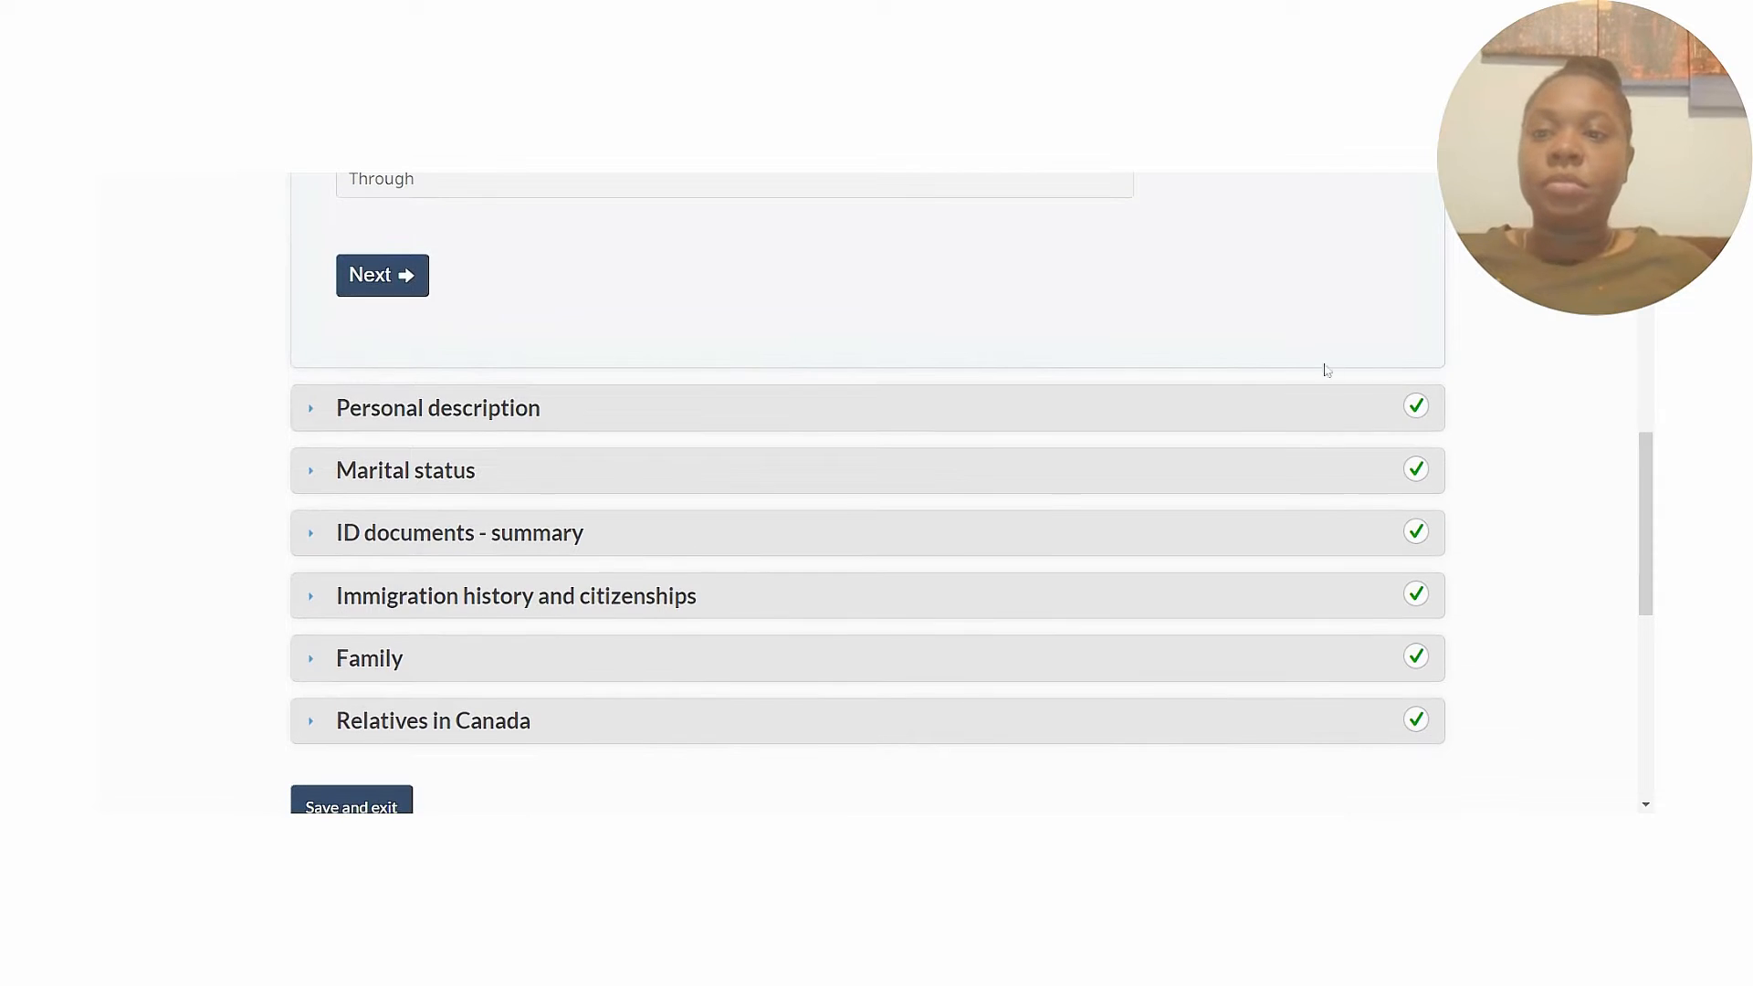
click(387, 291)
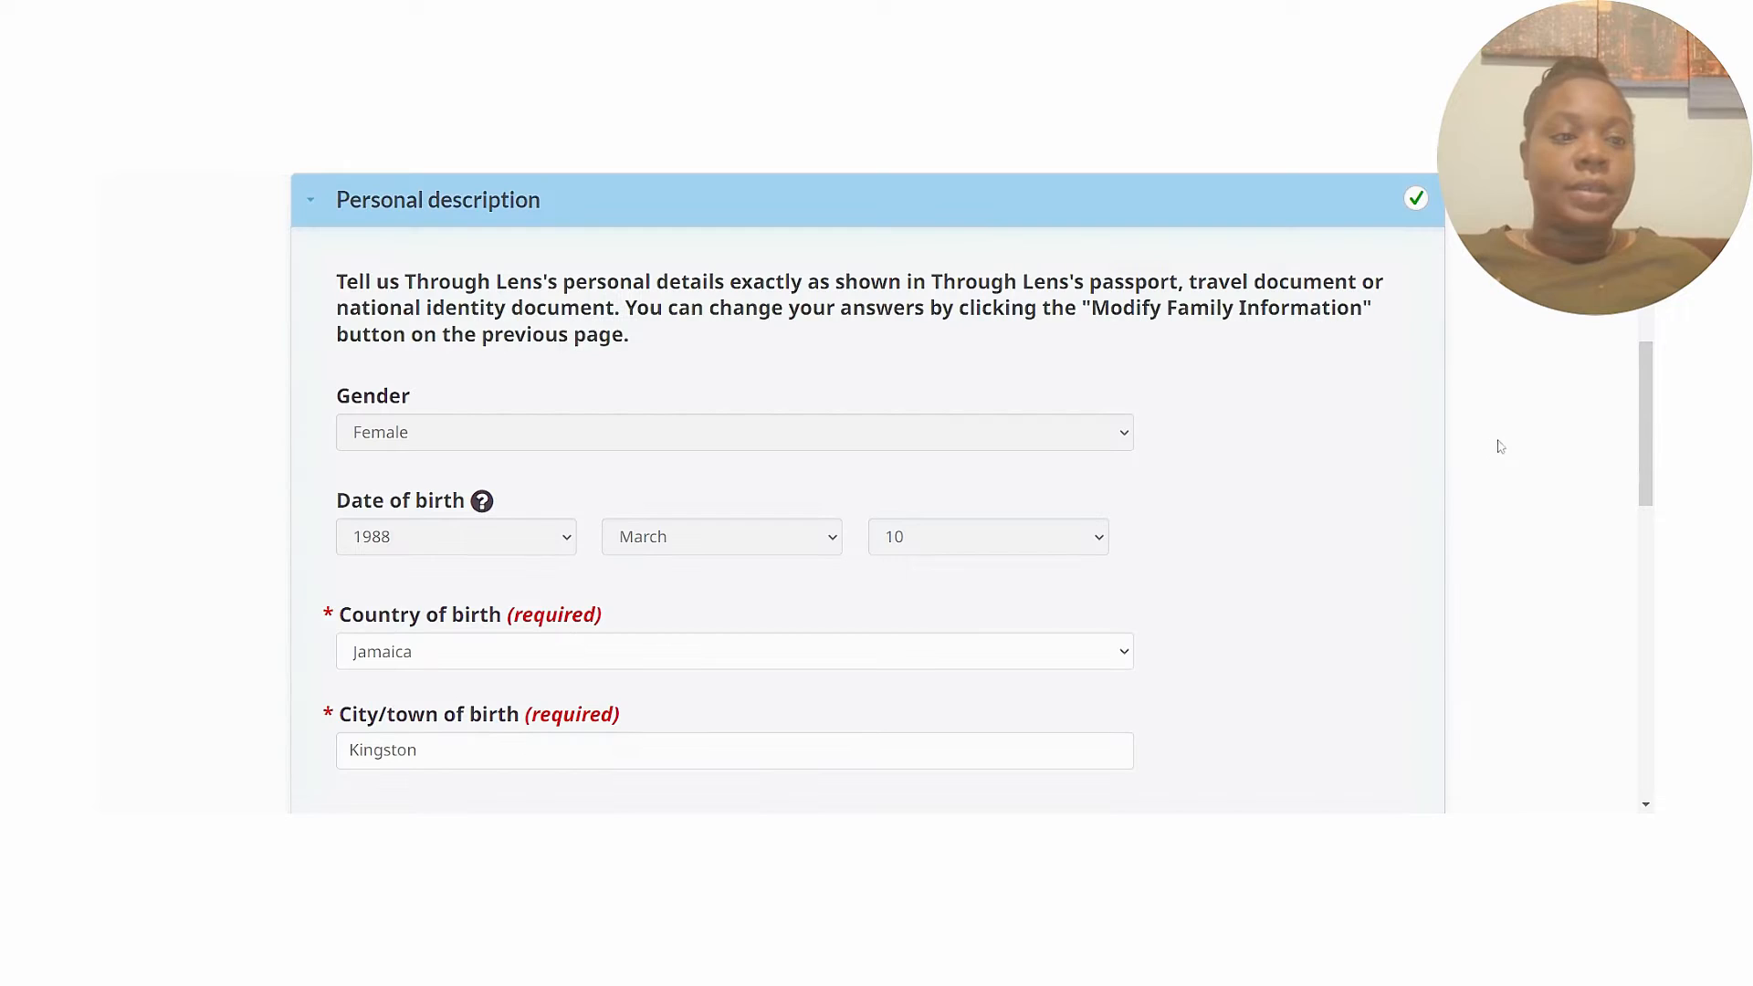
mouse_move(1642, 399)
mouse_down()
mouse_move(1641, 424)
mouse_move(1648, 364)
mouse_move(1648, 391)
mouse_up()
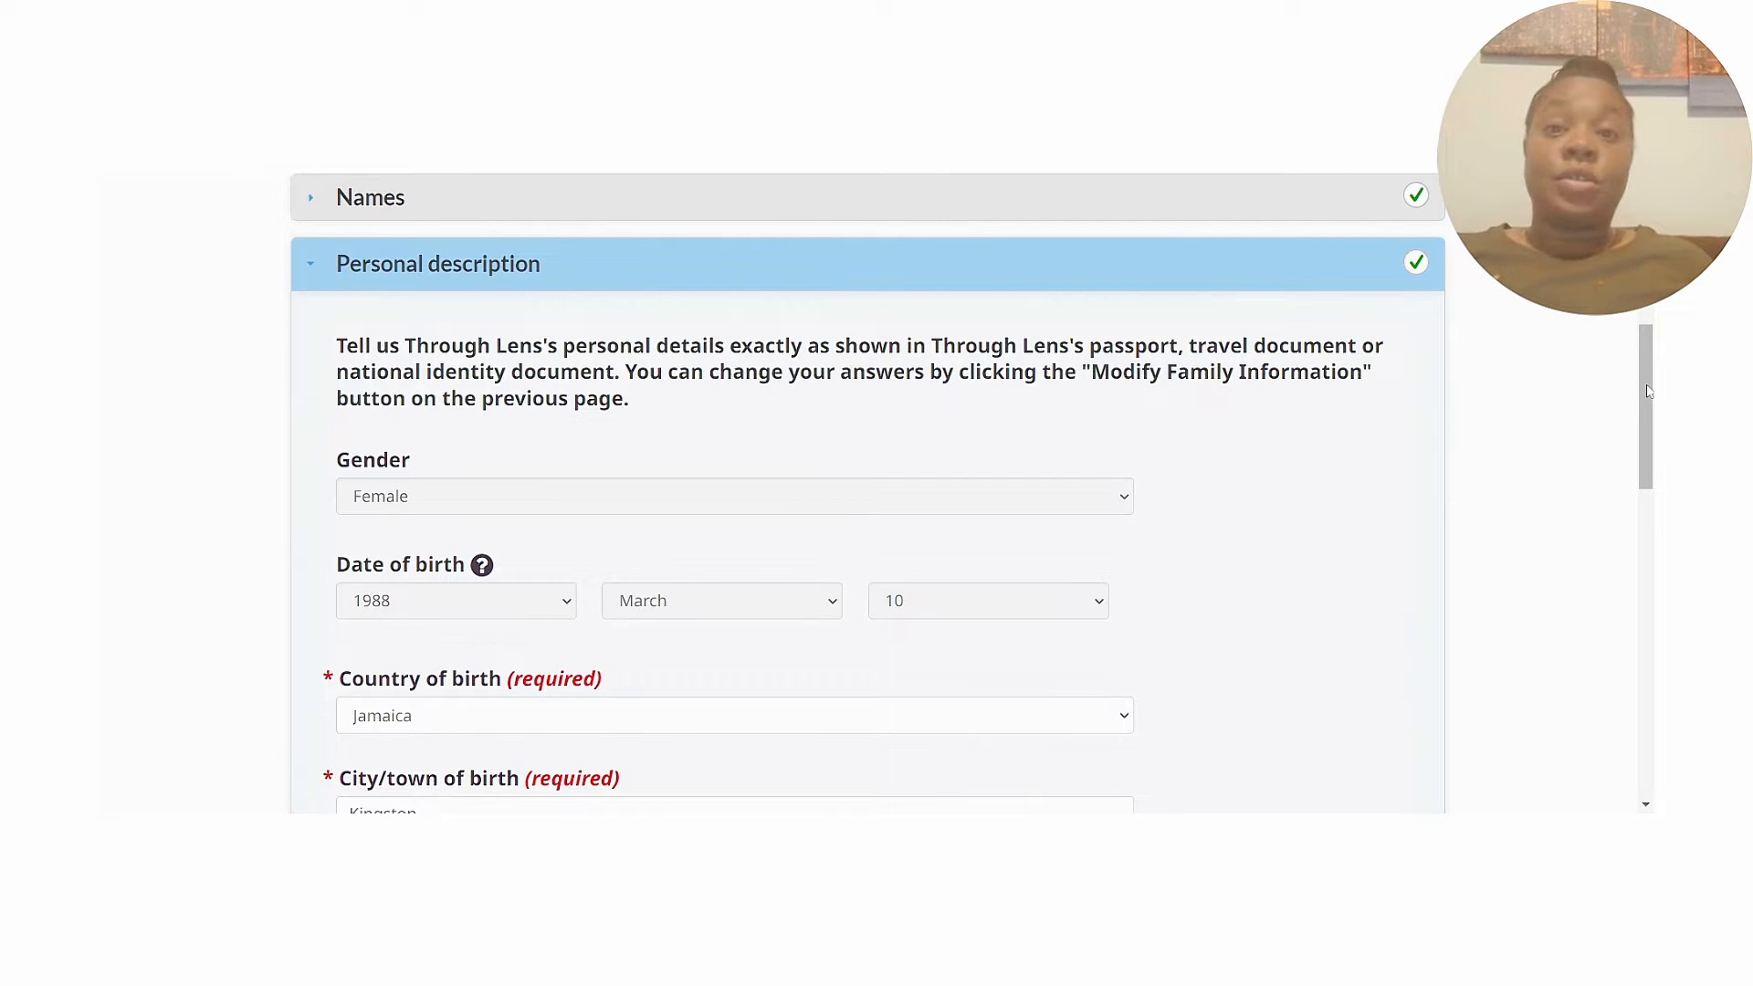
drag(1650, 391, 1652, 550)
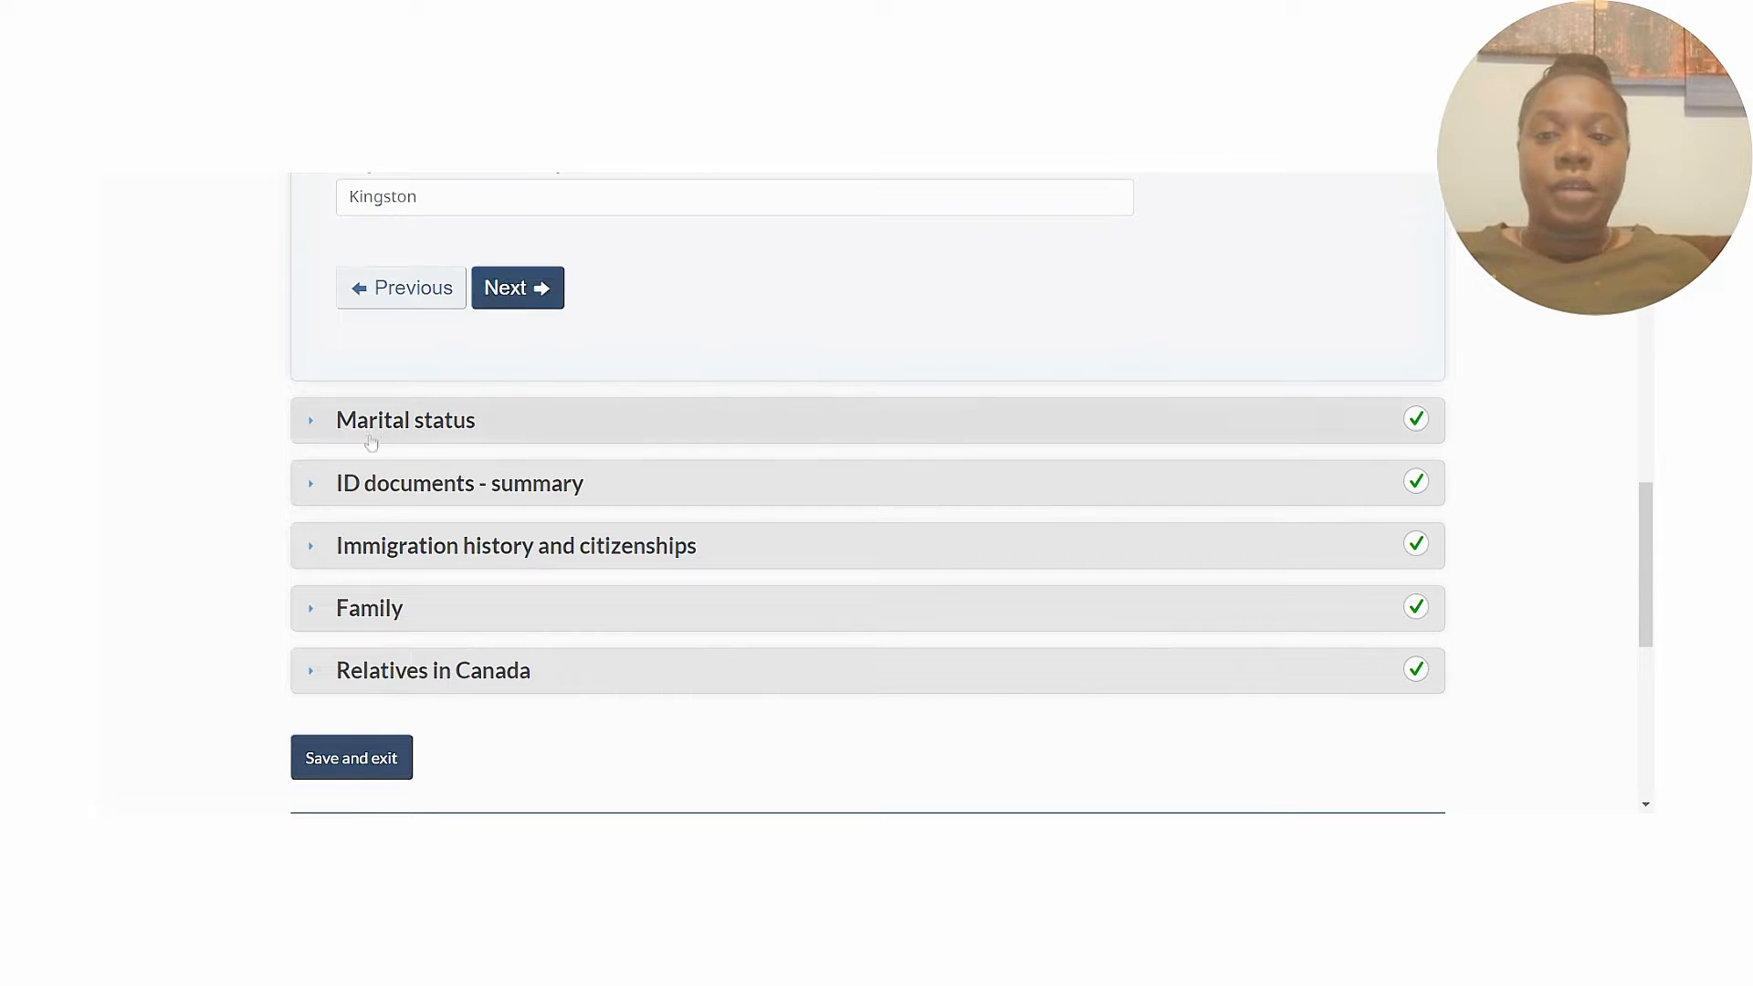
click(321, 430)
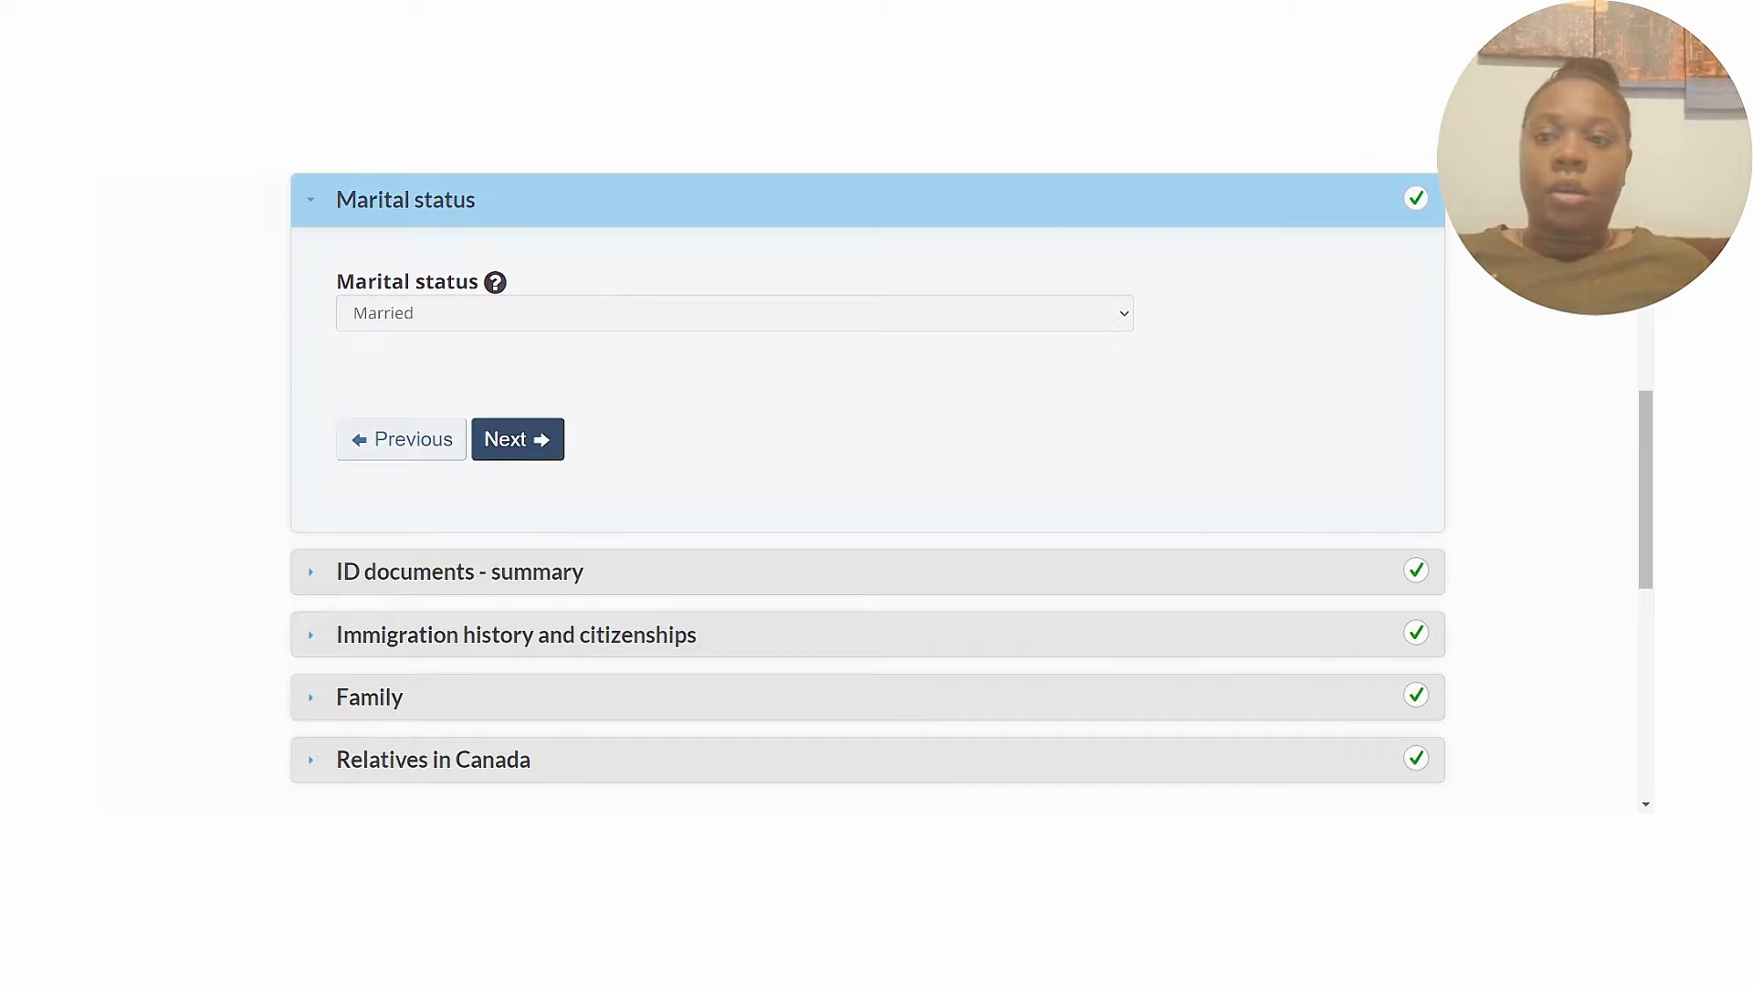
mouse_move(1649, 448)
mouse_down()
mouse_move(1649, 402)
mouse_move(1651, 431)
mouse_up()
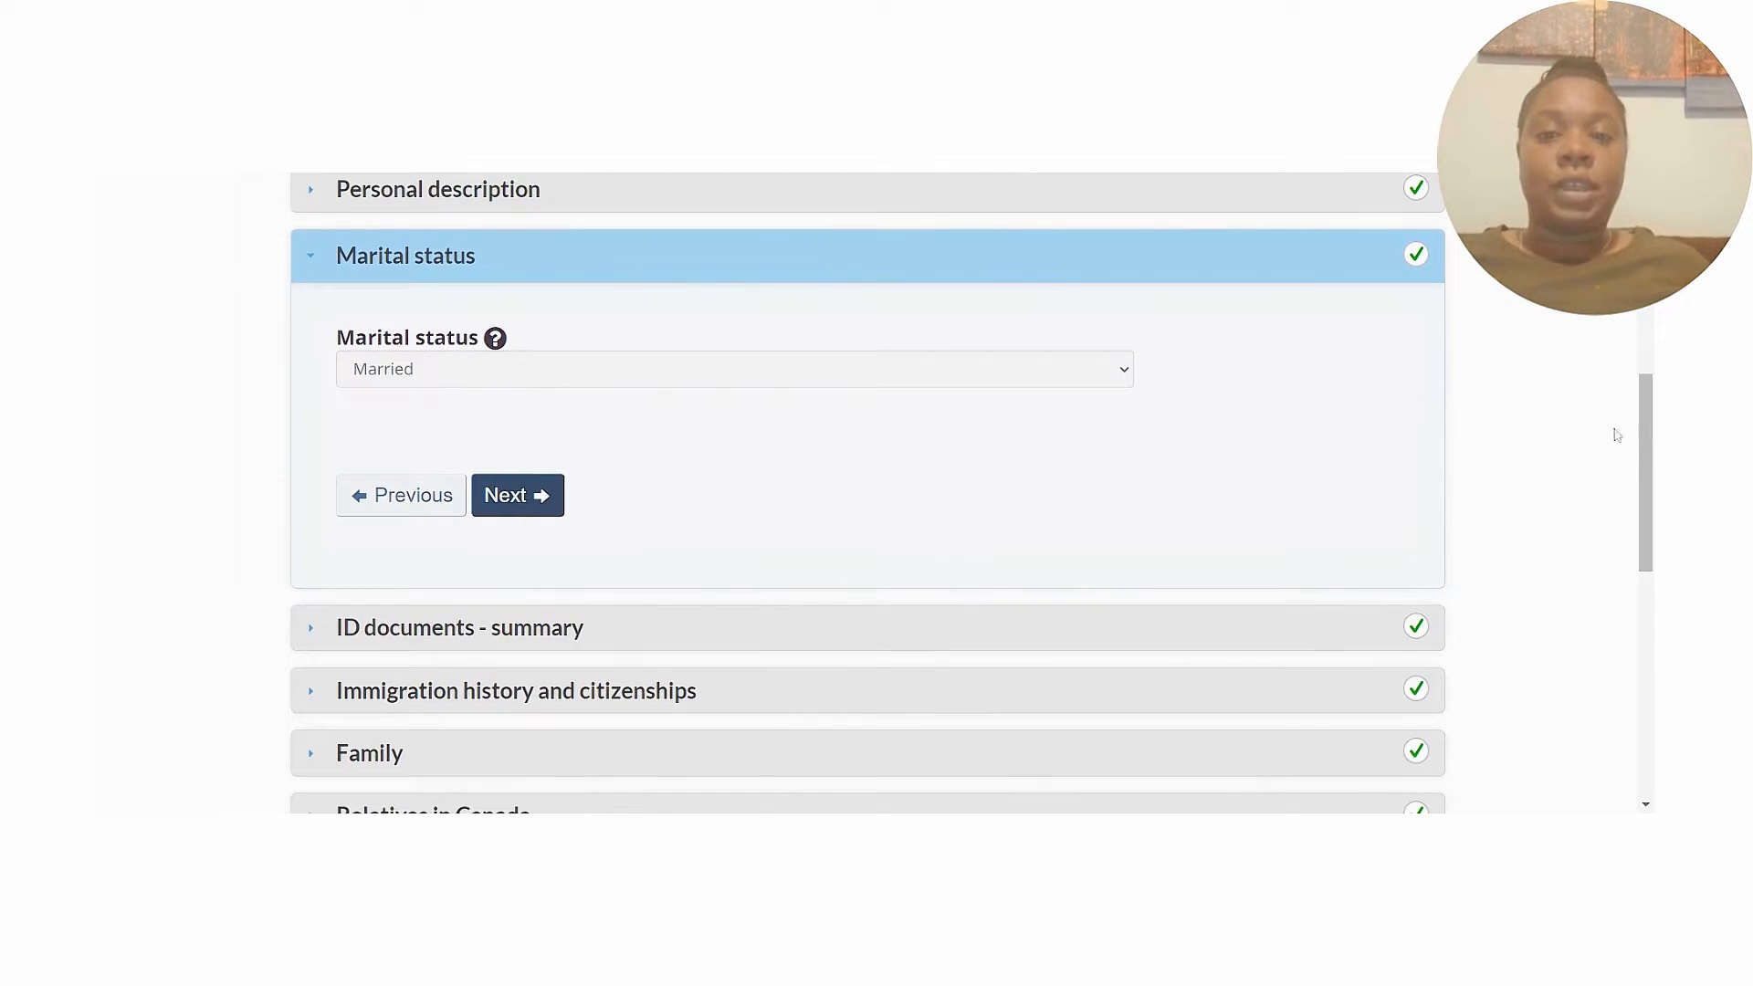
click(520, 501)
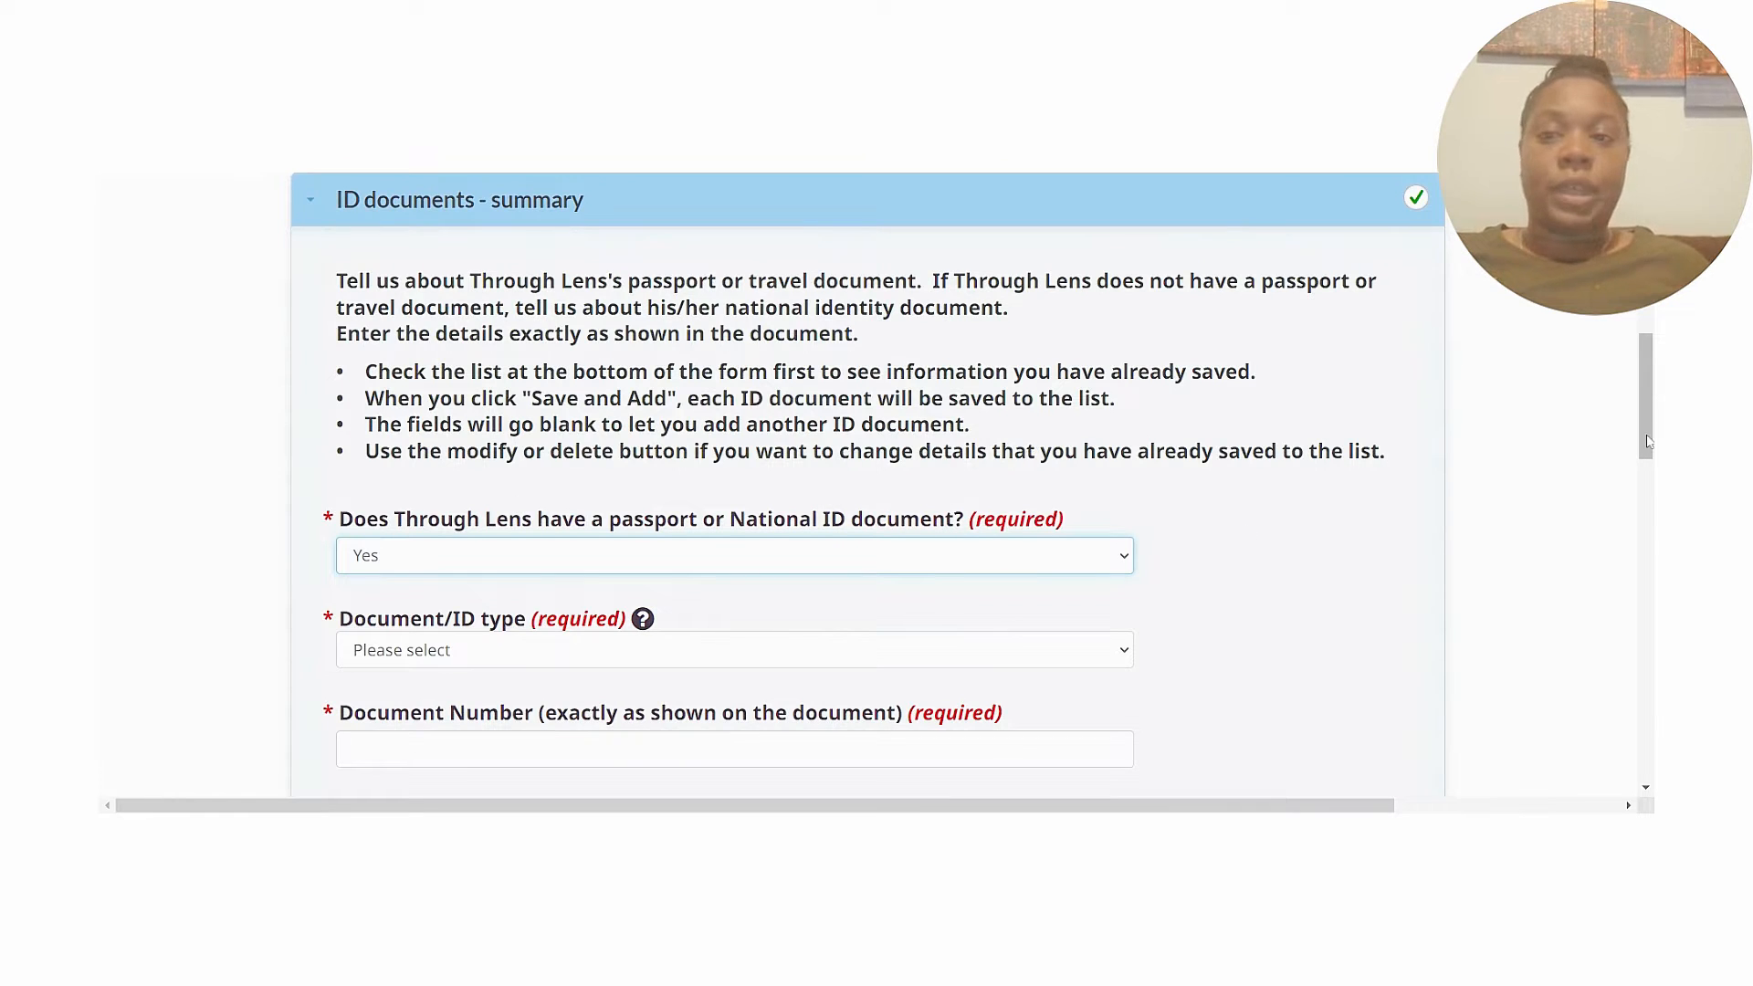
Review the ID documents summary listing the Jamaican passport issued 2019-02-05, expiring 2029-02-04.
drag(1649, 442, 1651, 482)
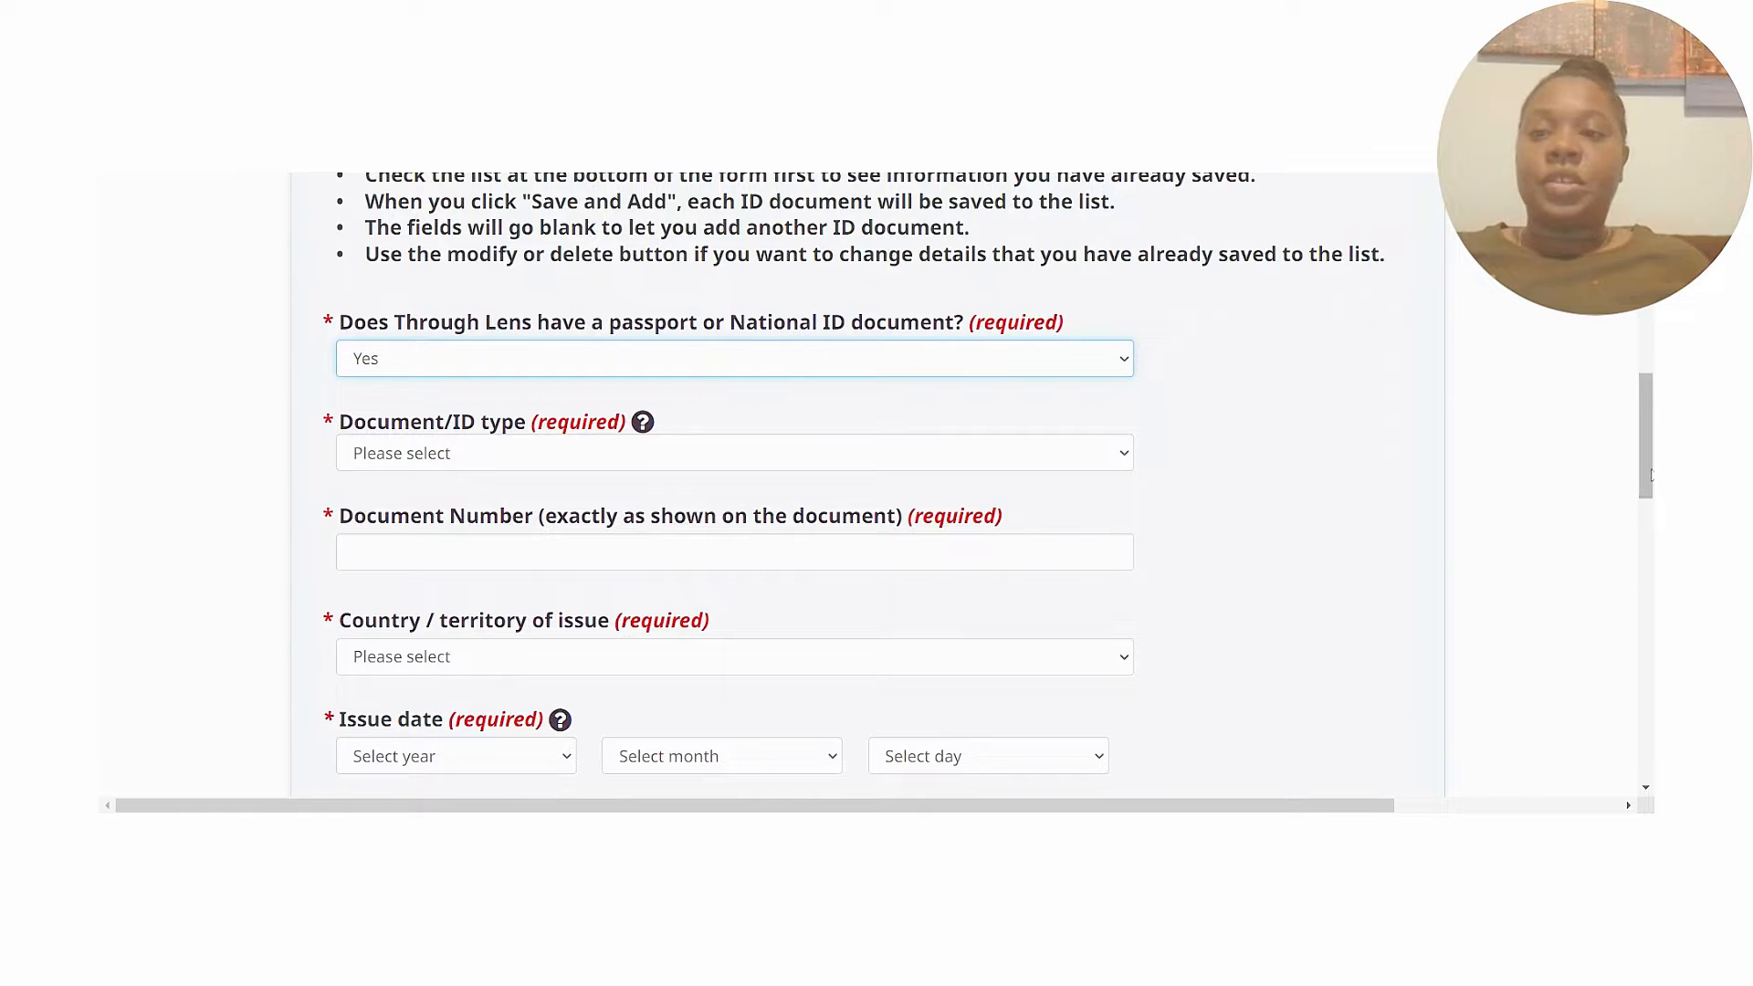
drag(1644, 475, 1651, 584)
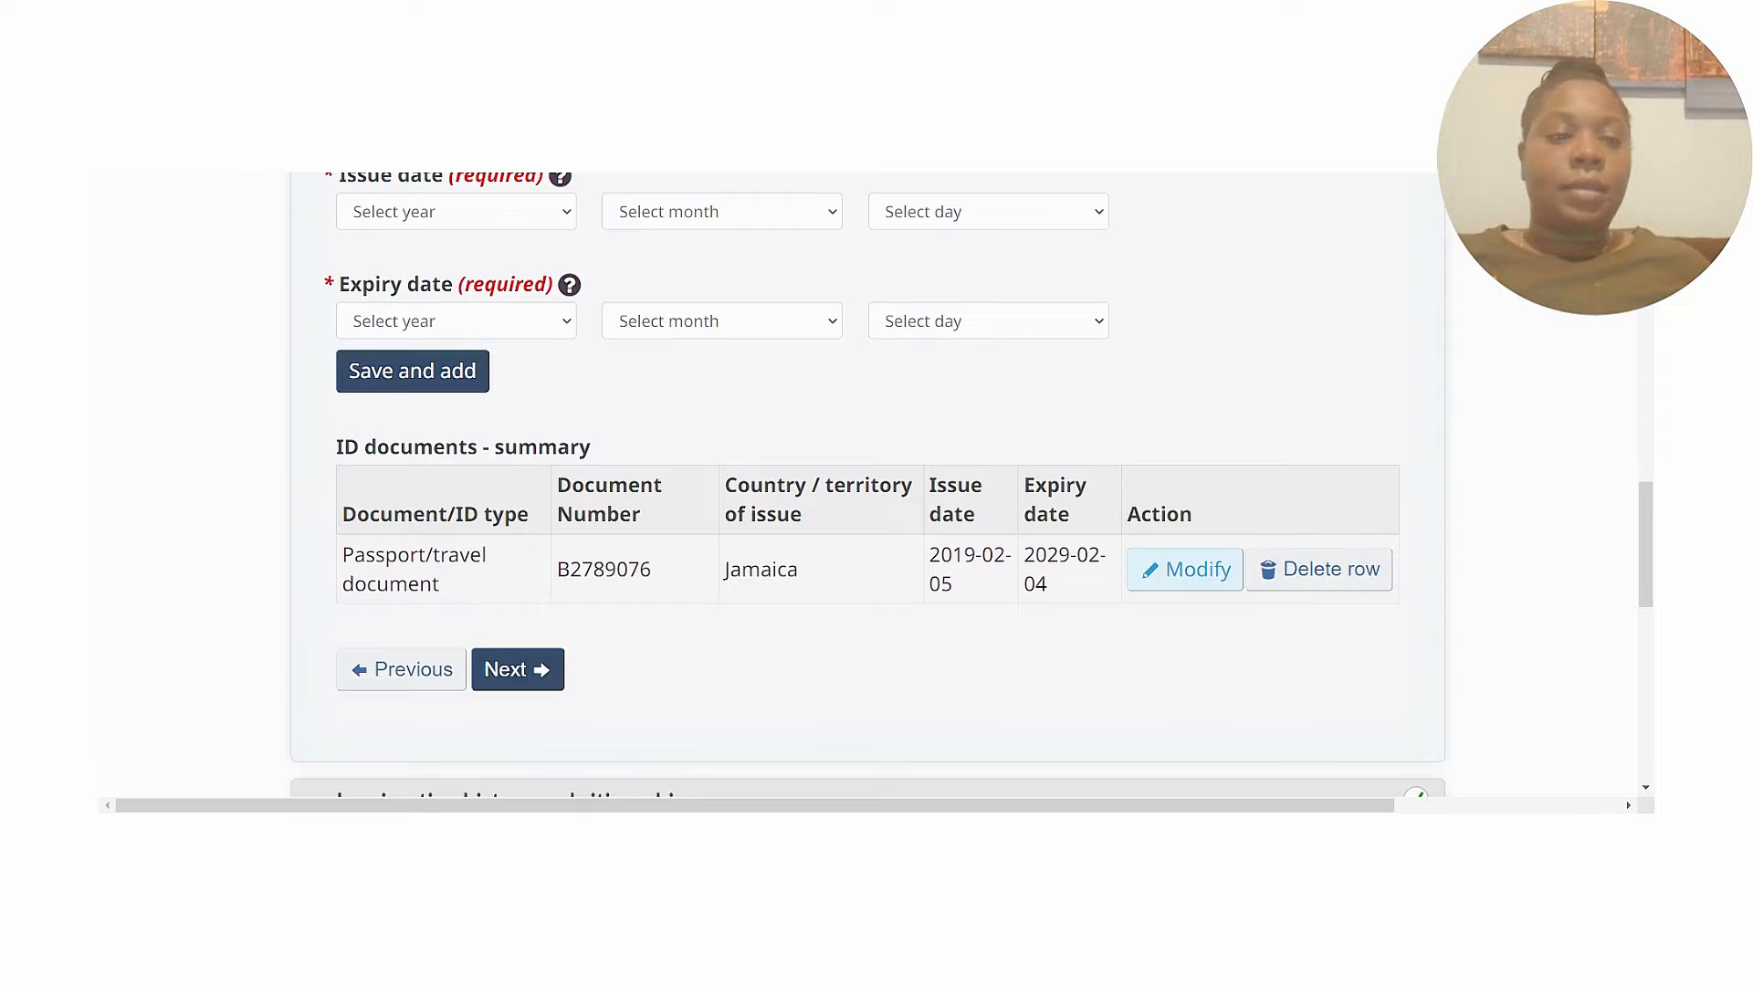
mouse_move(1644, 589)
mouse_down()
mouse_move(1644, 617)
mouse_move(1651, 461)
mouse_move(1653, 604)
mouse_up()
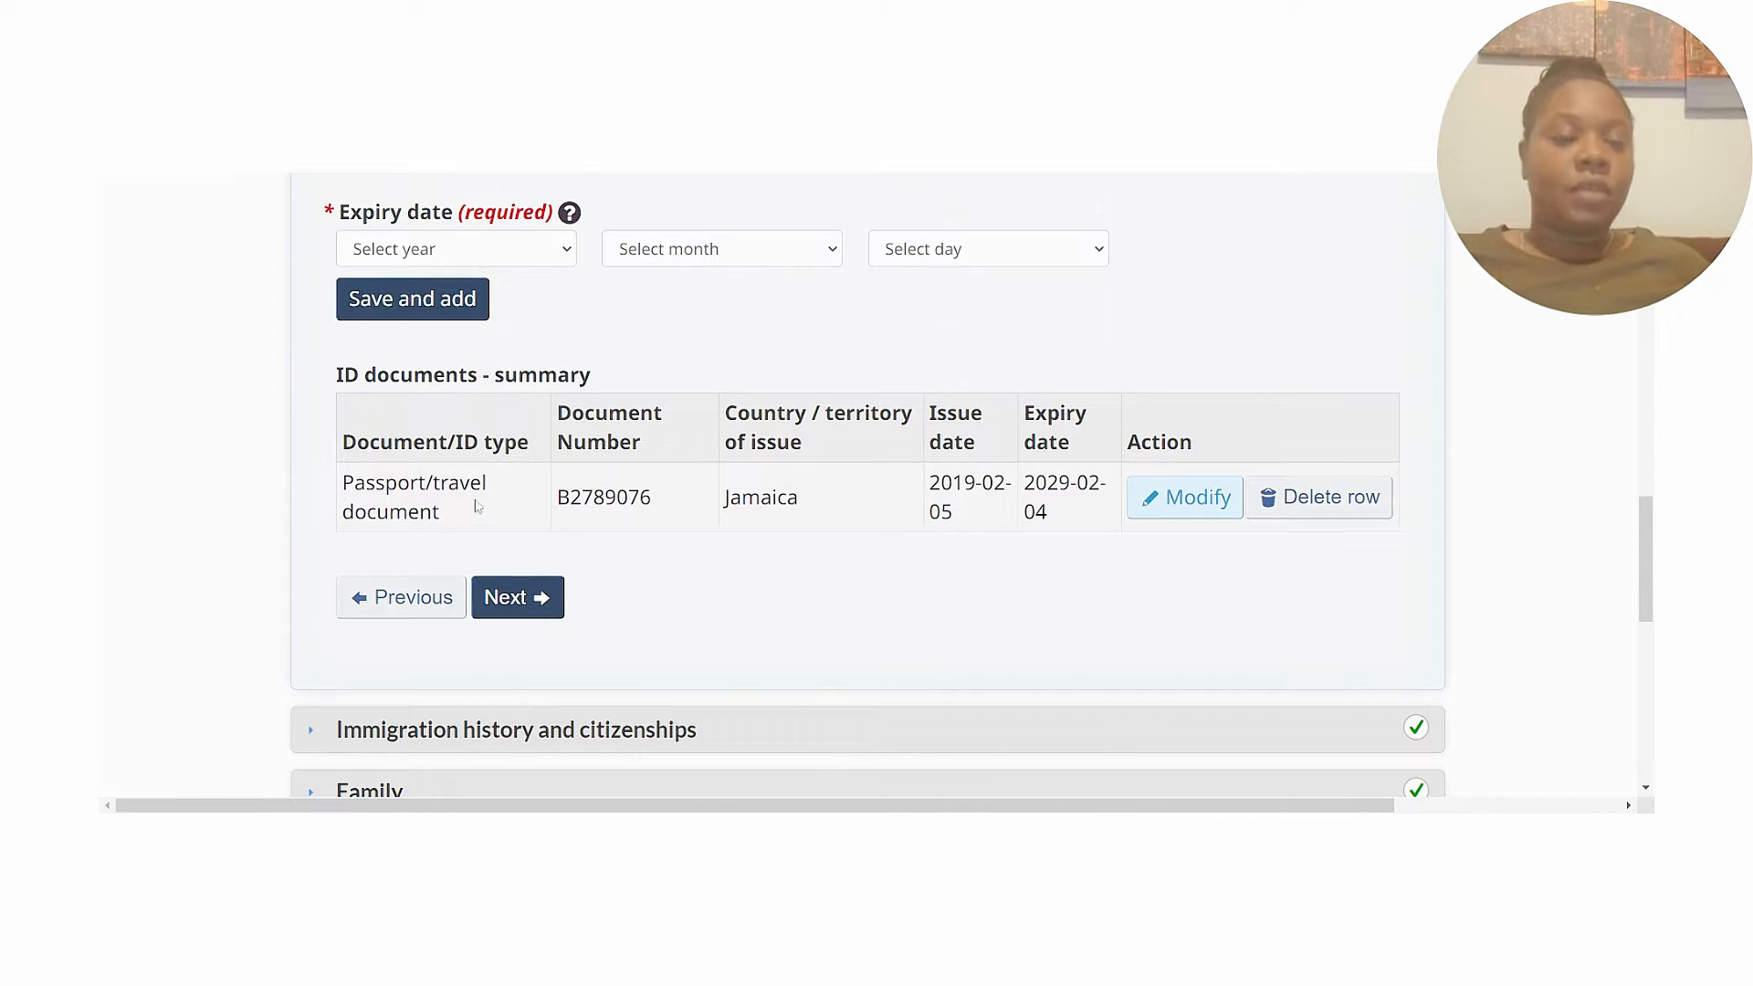
drag(1644, 598, 1634, 480)
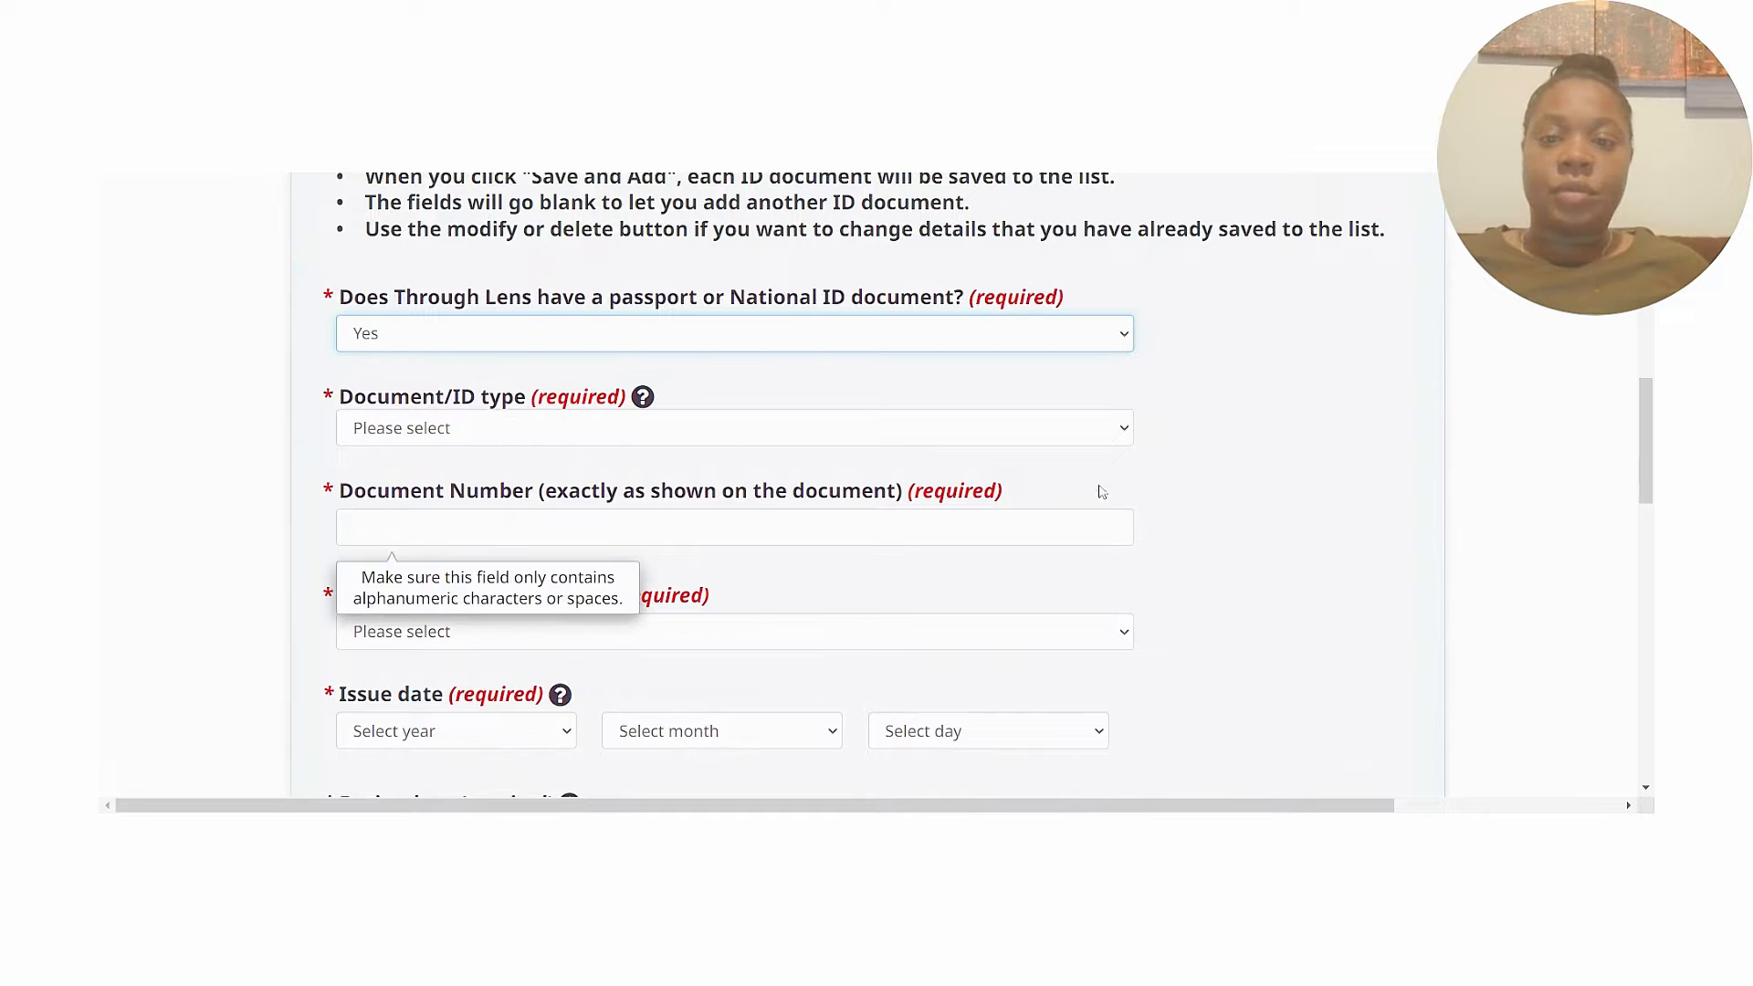
click(1123, 431)
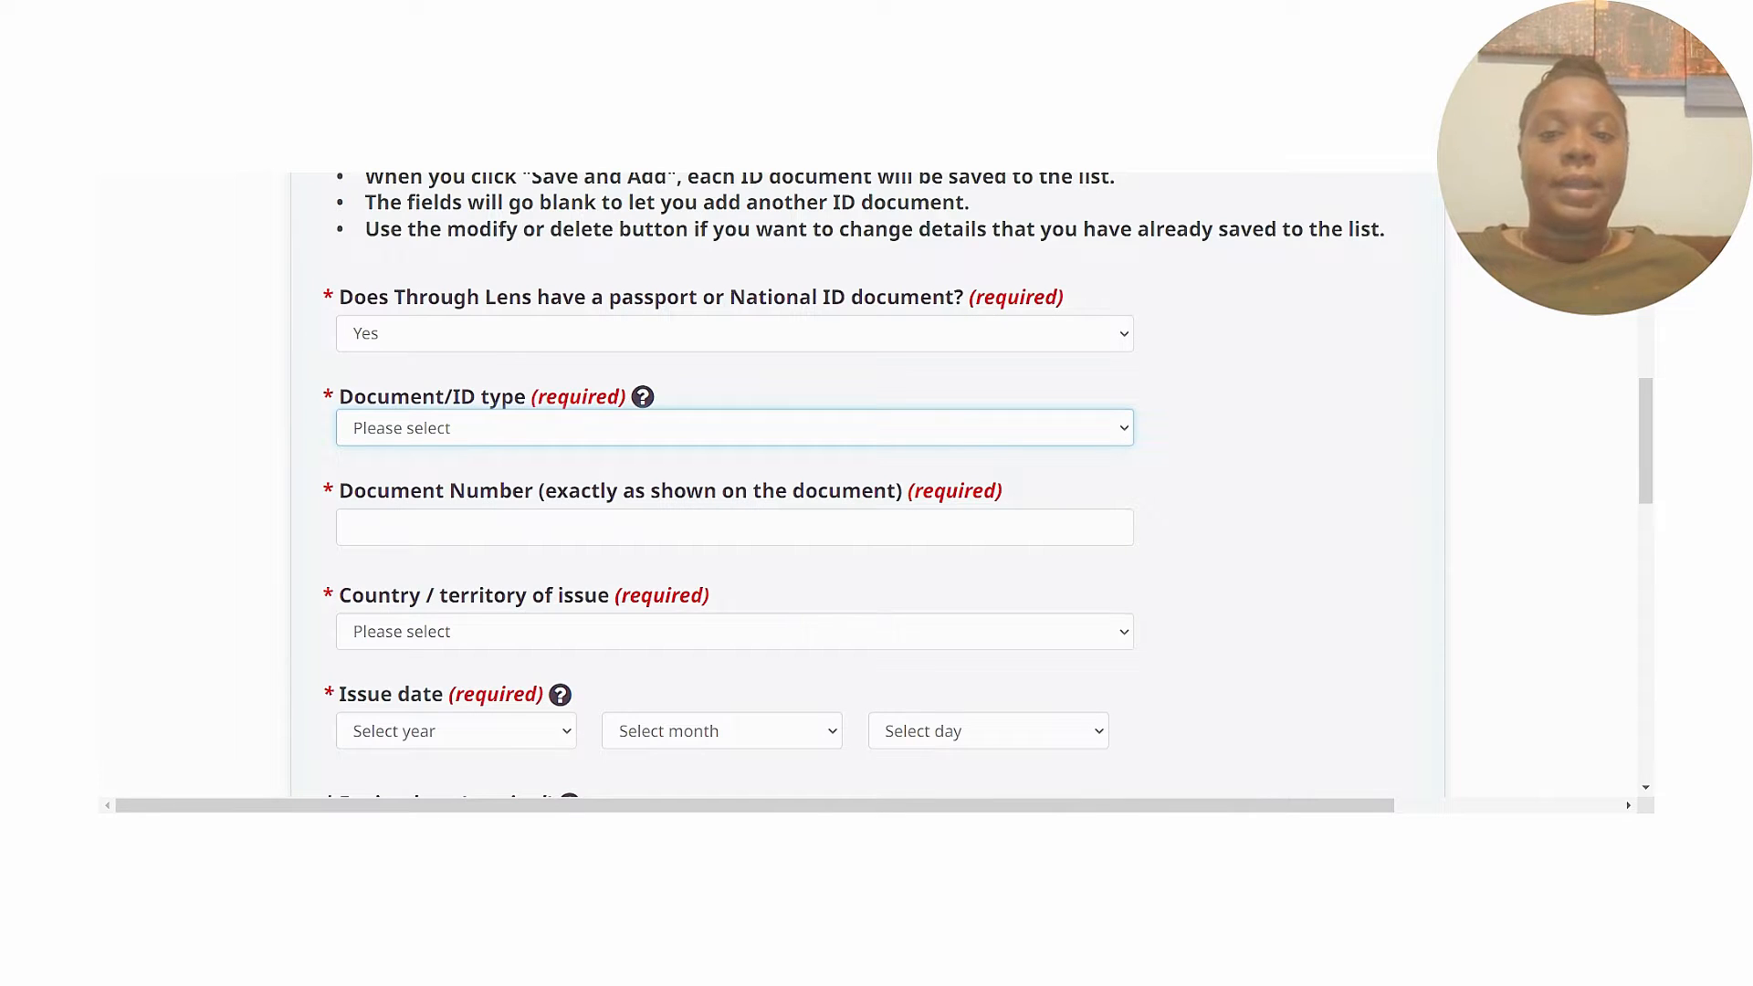
click(1267, 439)
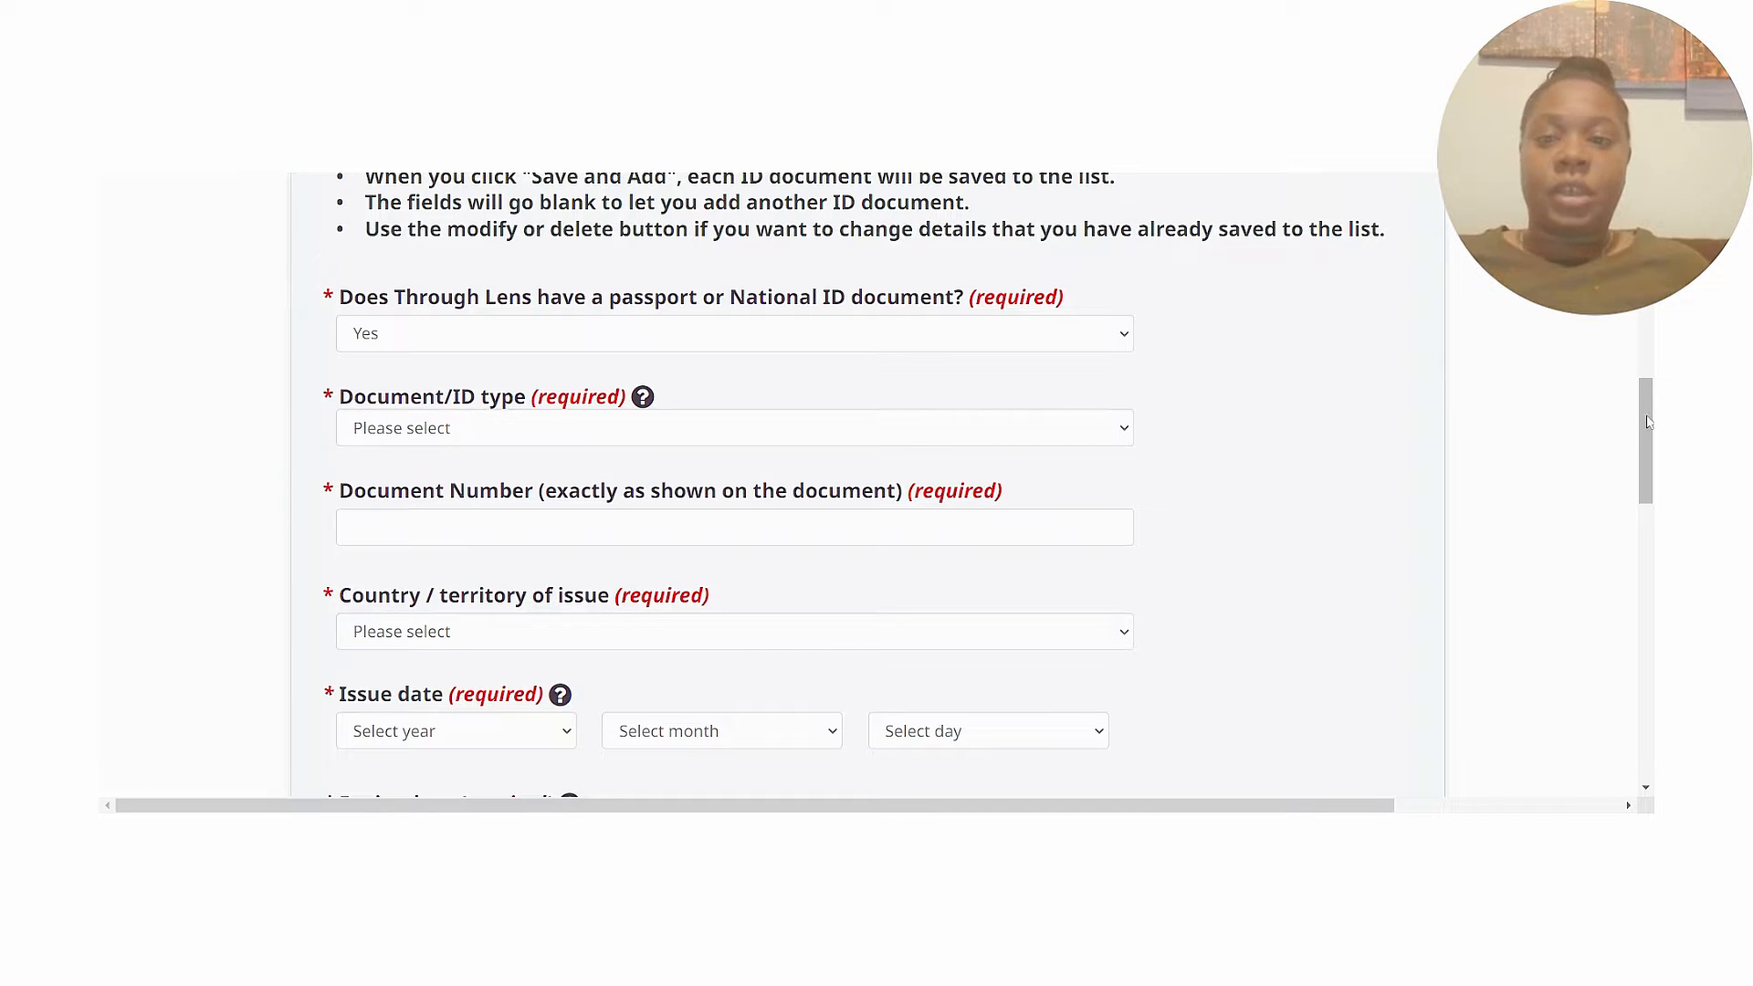
scroll(1324, 274, down, 3)
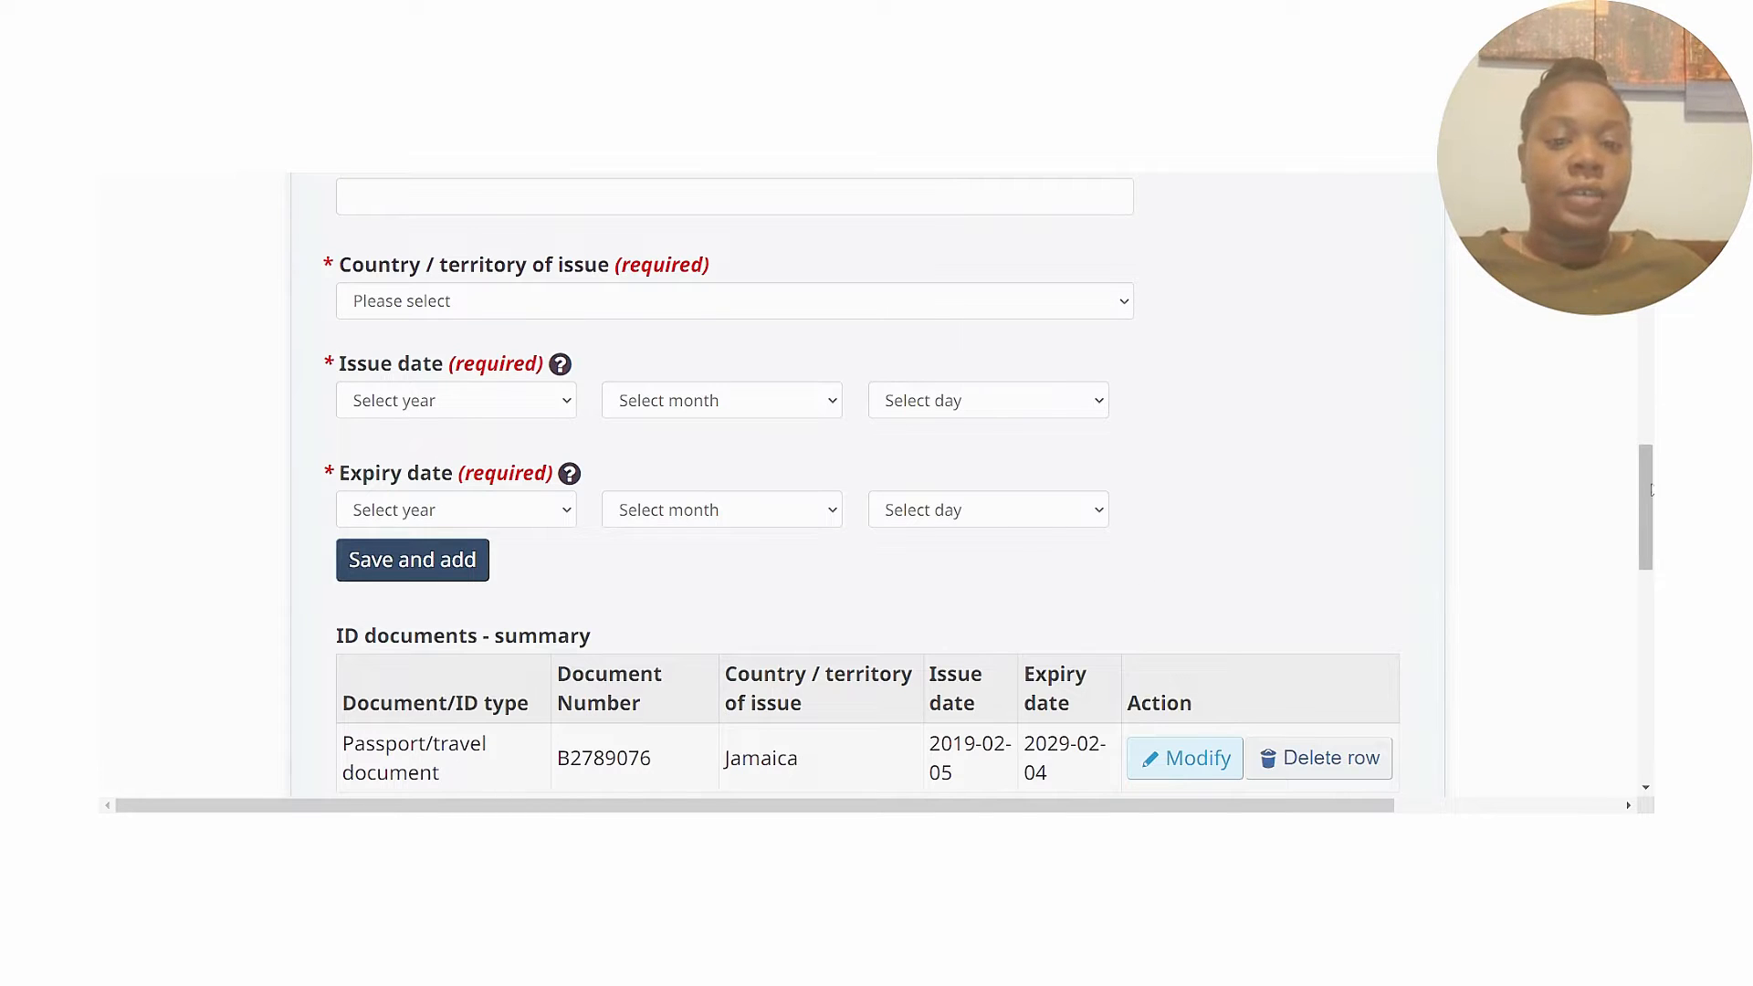
scroll(1370, 511, down, 2)
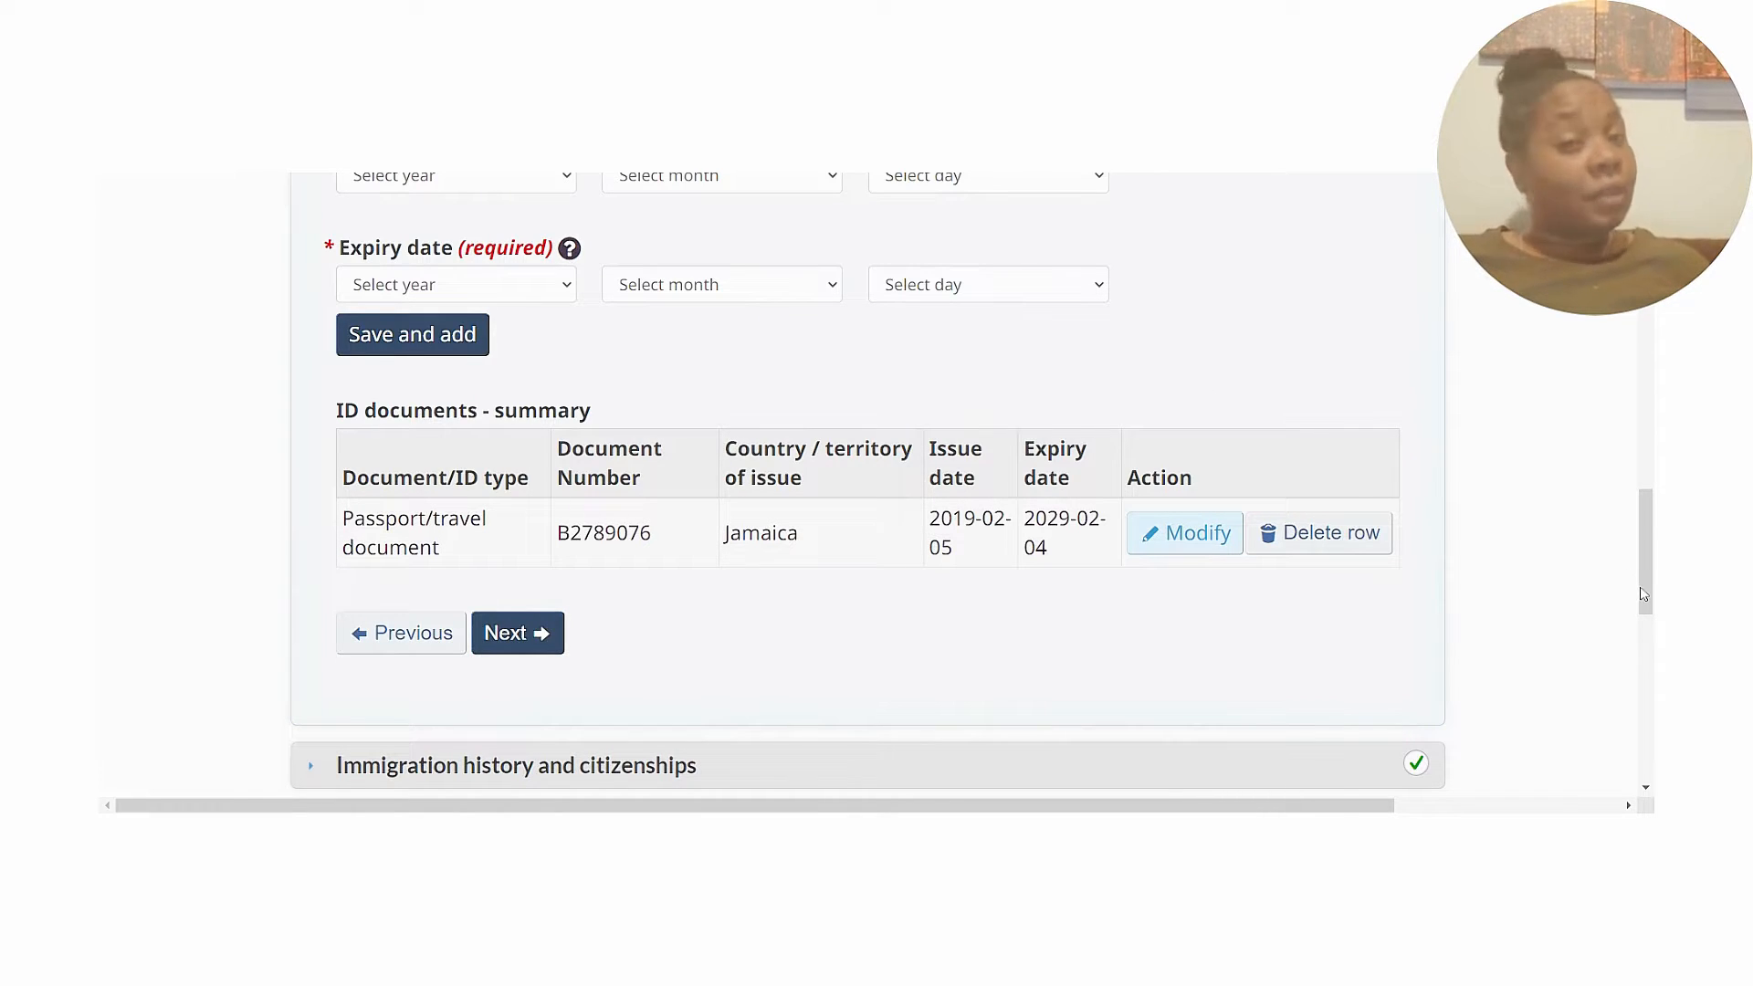
drag(1644, 594, 1650, 629)
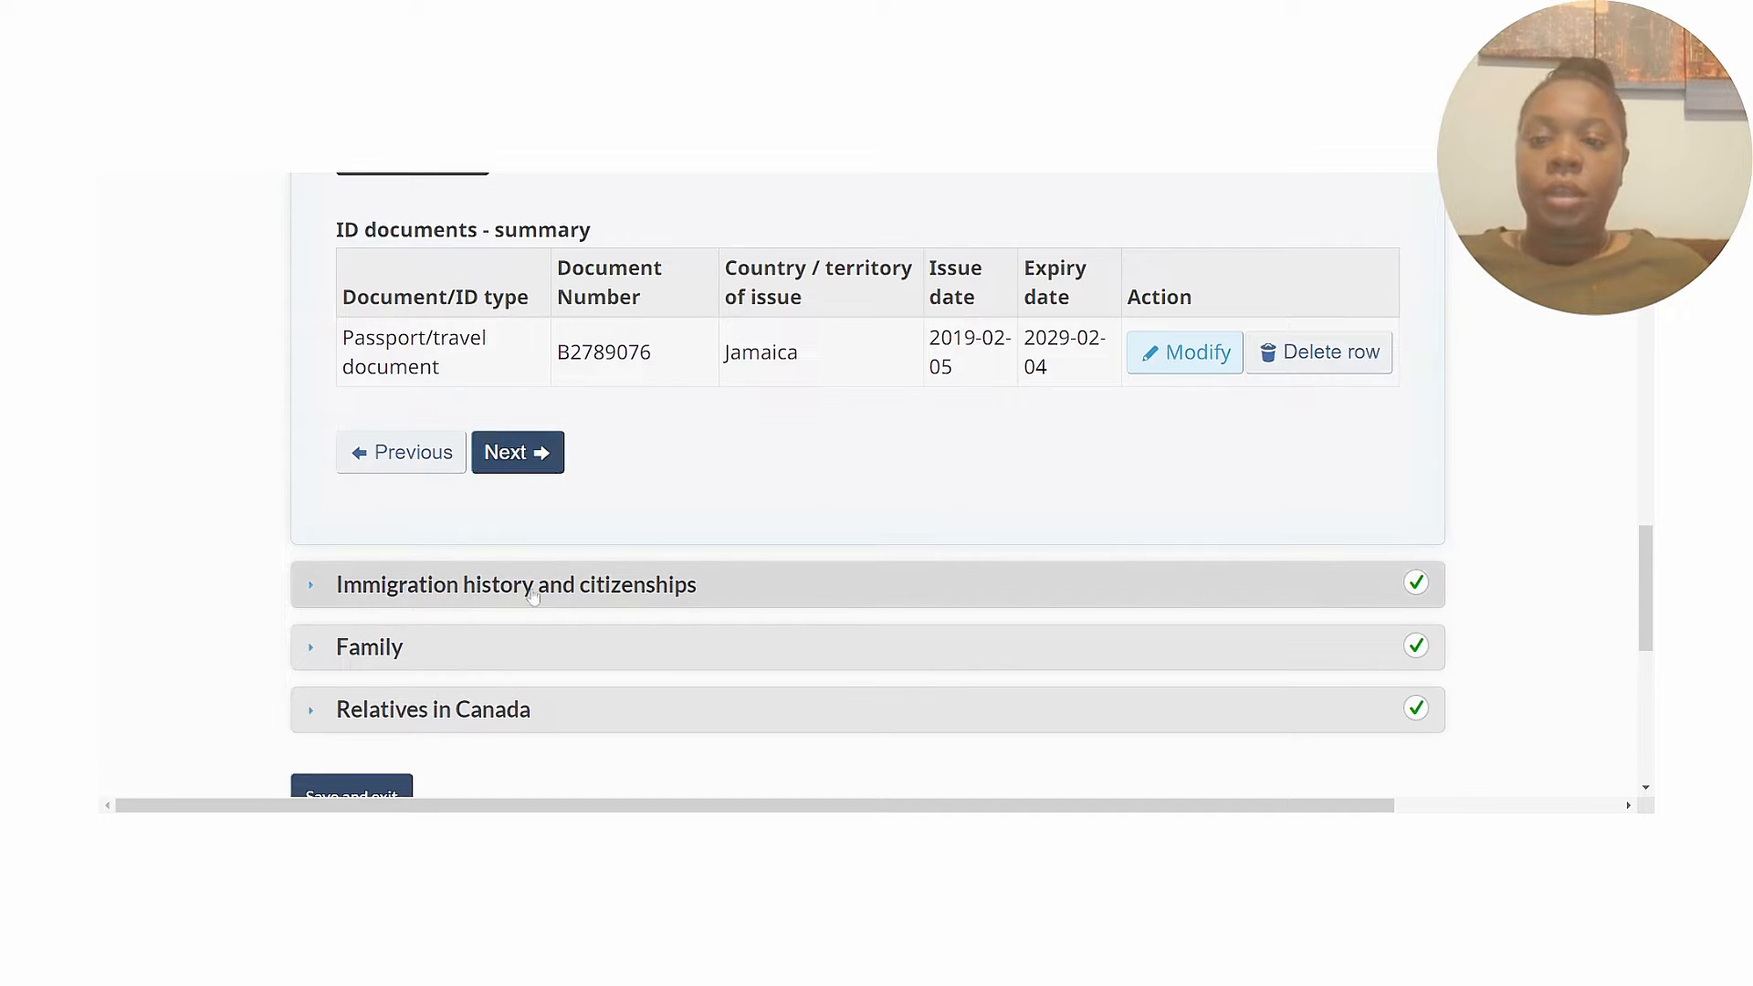
Move through immigration history and residence answers to the Family section (2 members, 24000).
click(545, 469)
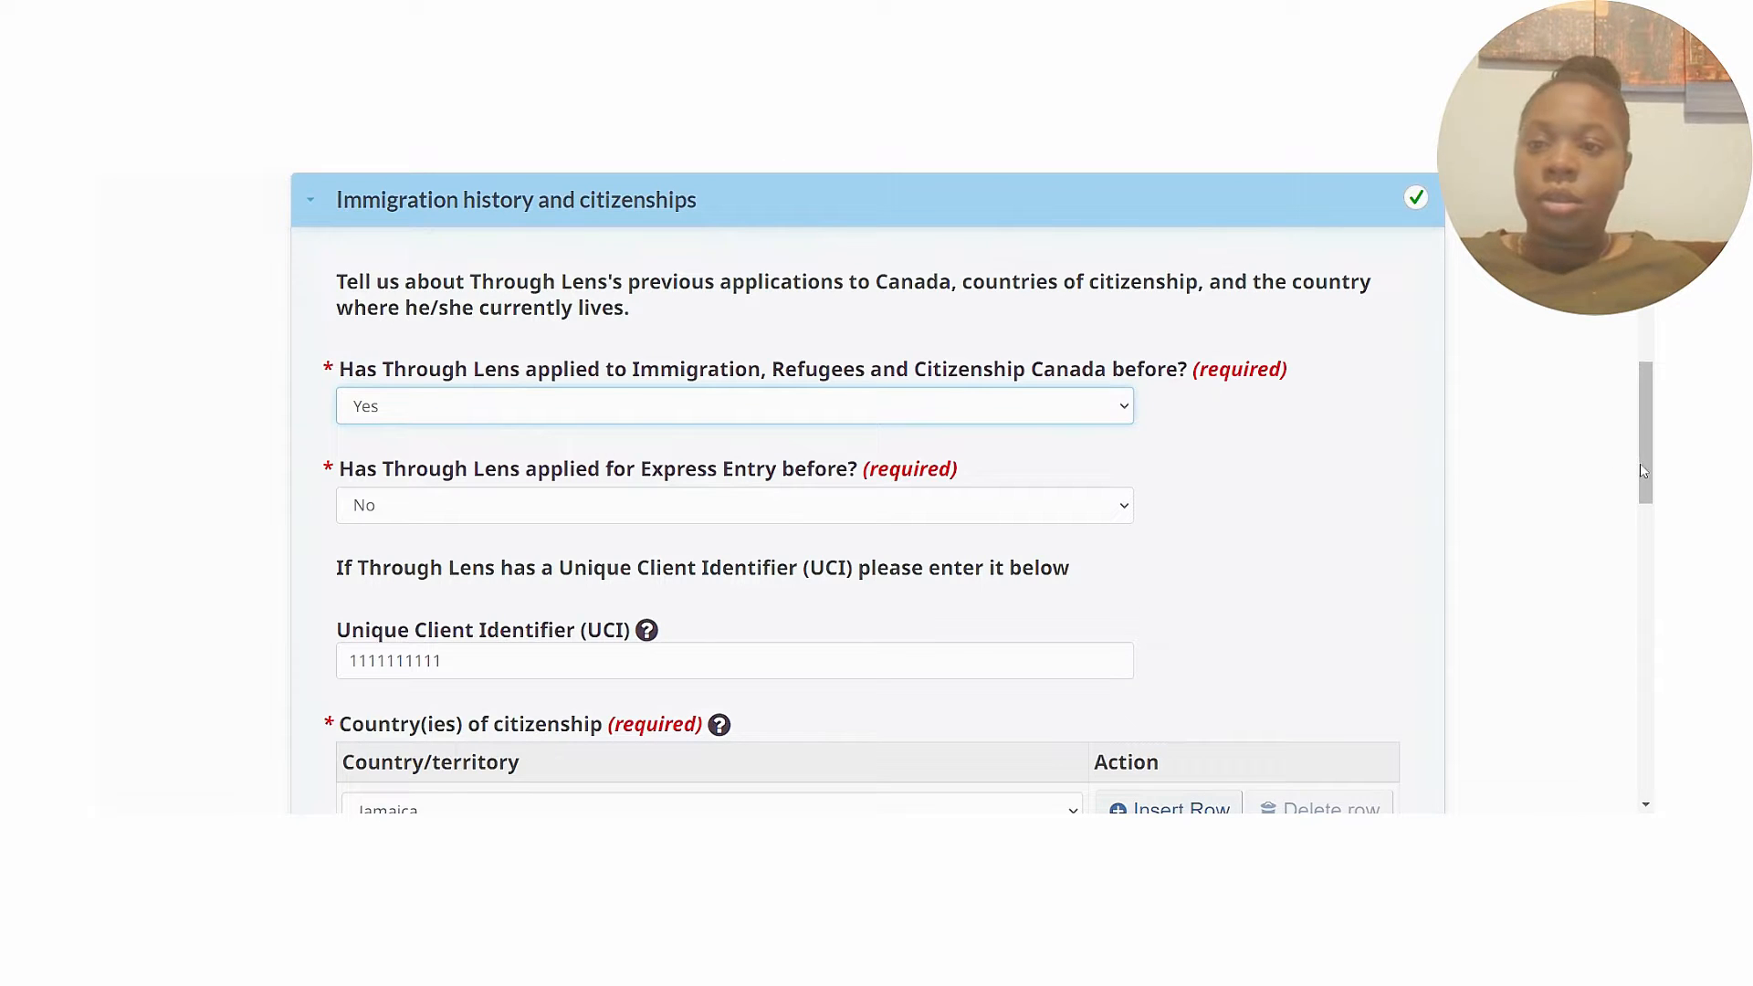
drag(1648, 470, 1649, 522)
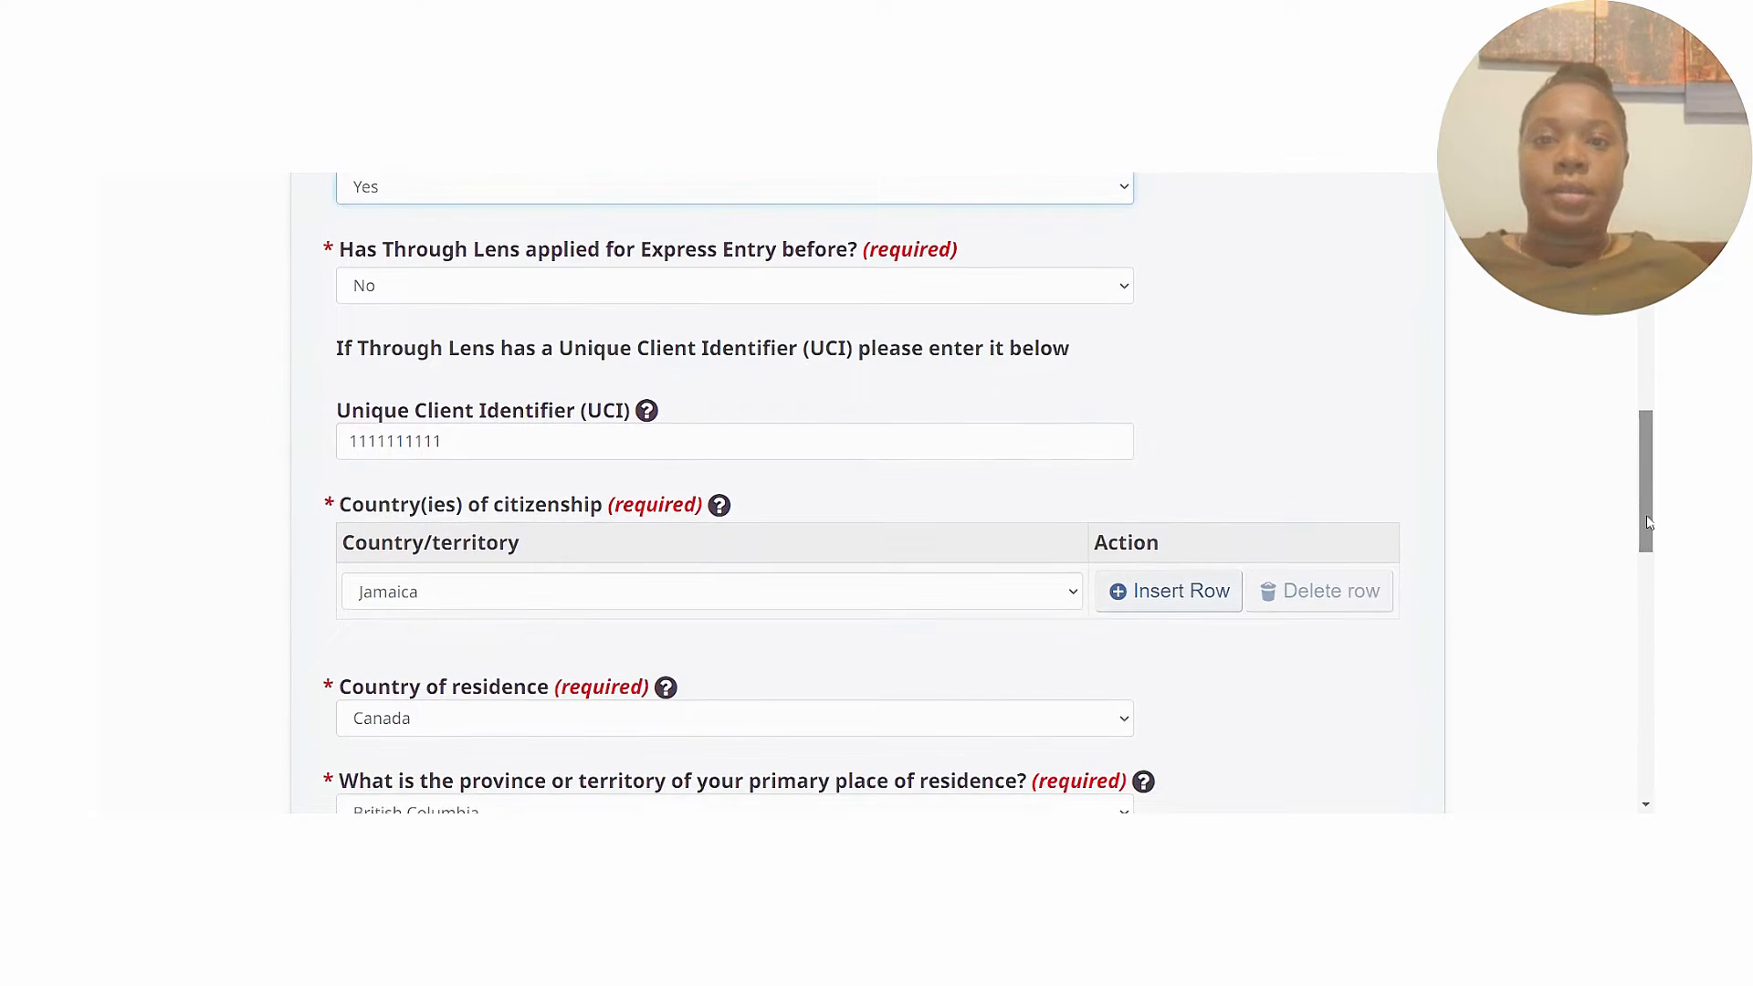
click(925, 171)
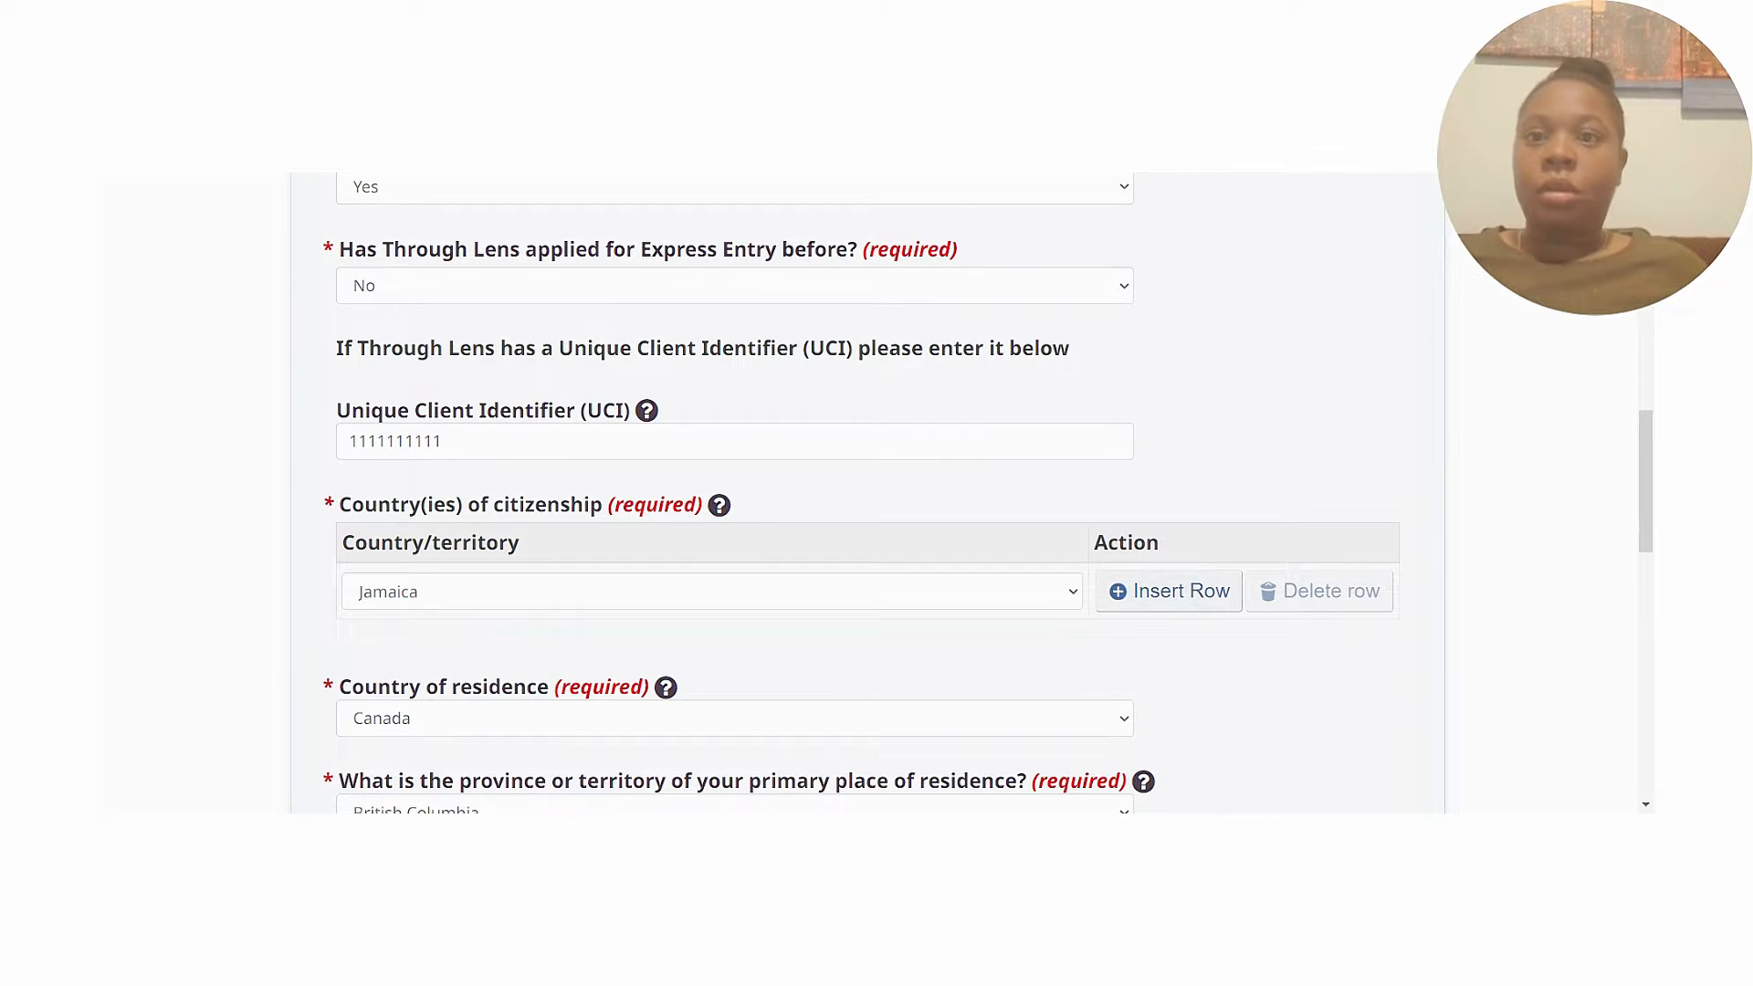
key(alt+Tab)
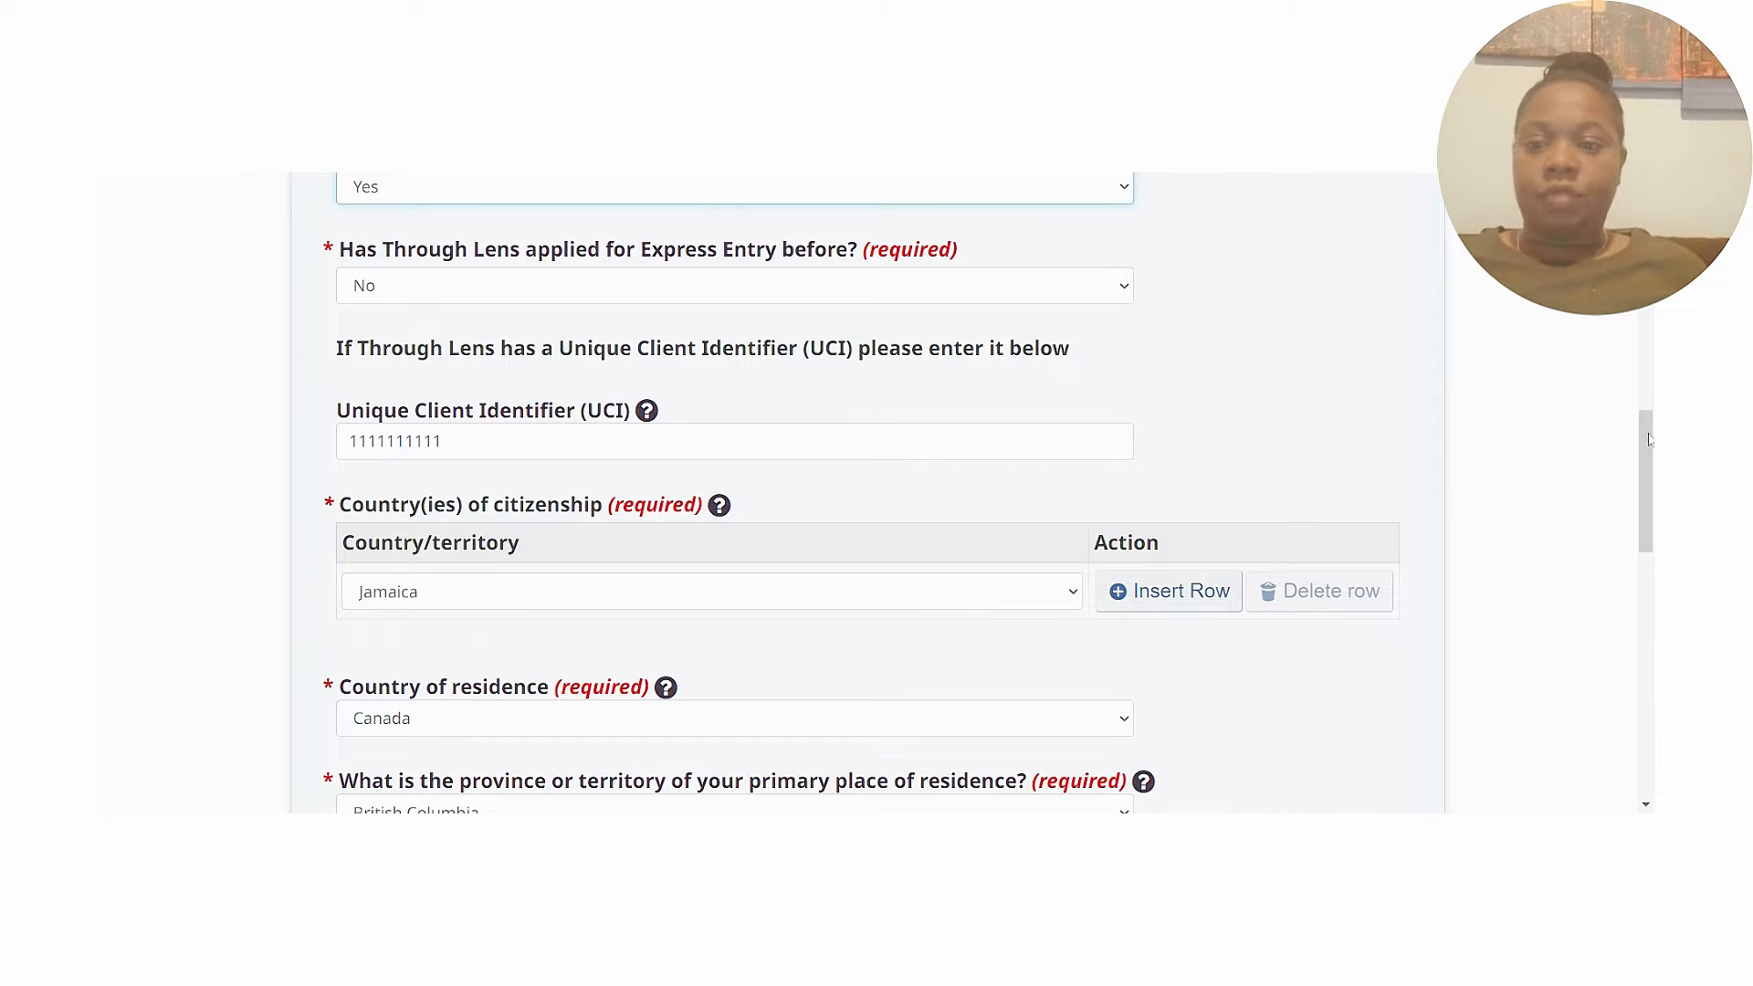
drag(1647, 438, 1651, 528)
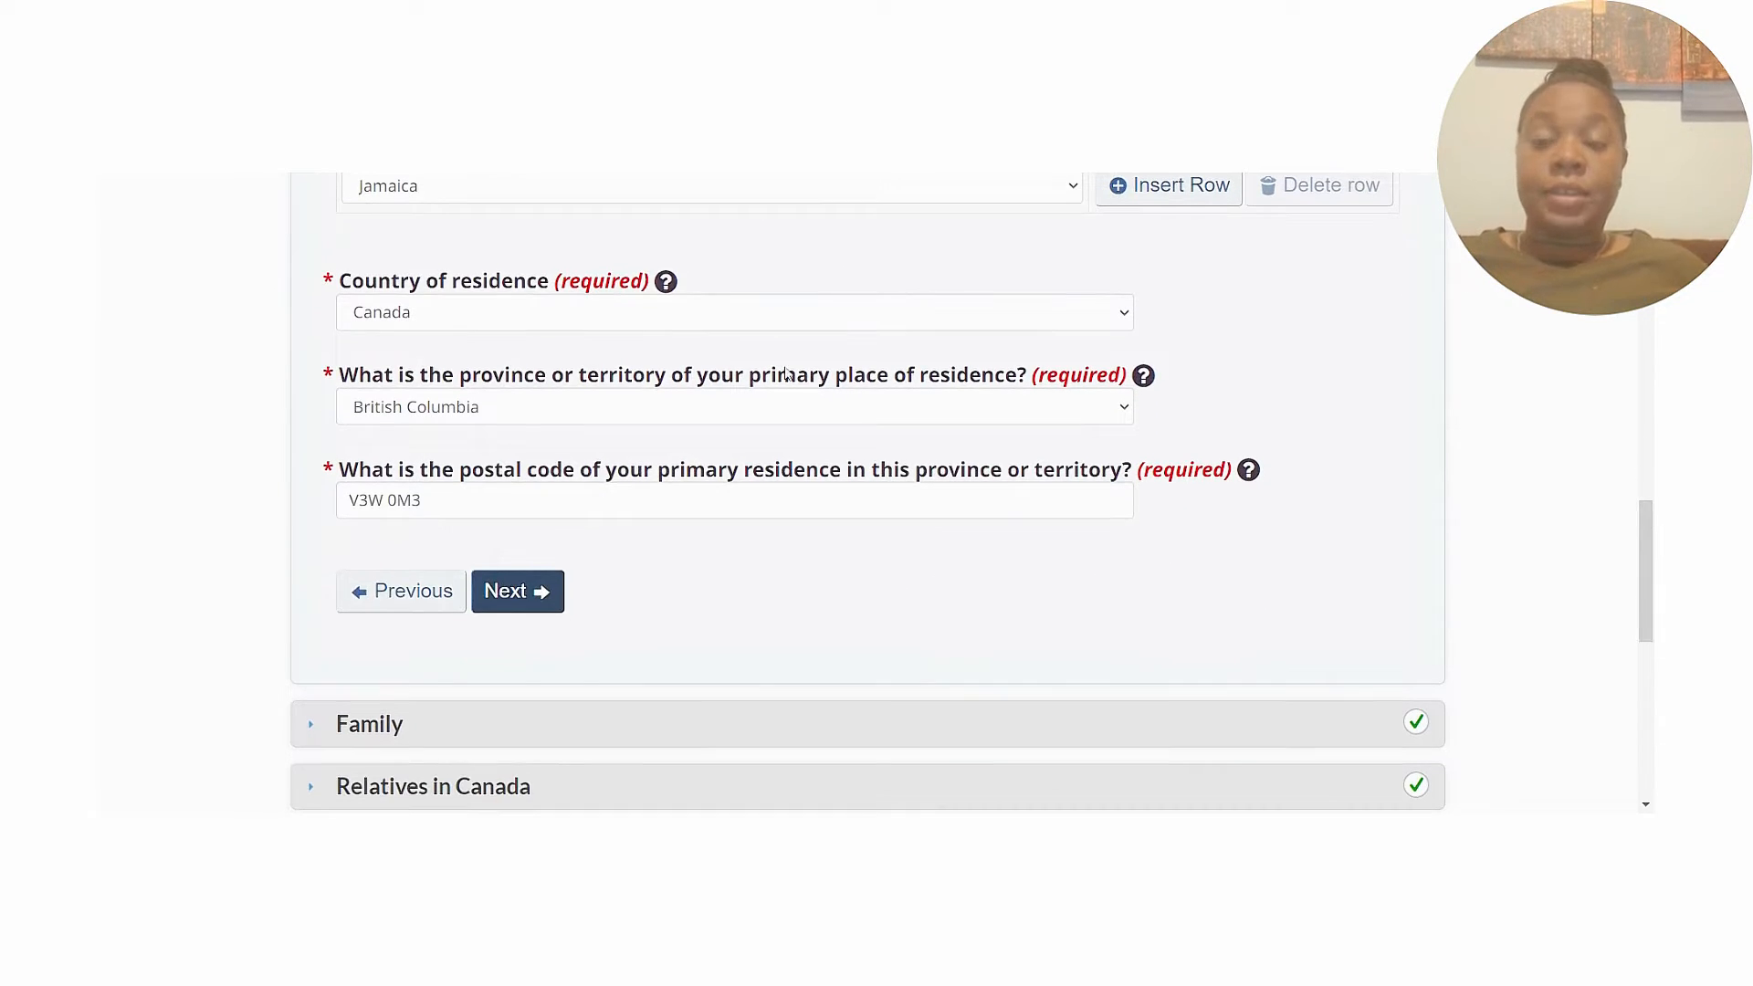
click(514, 601)
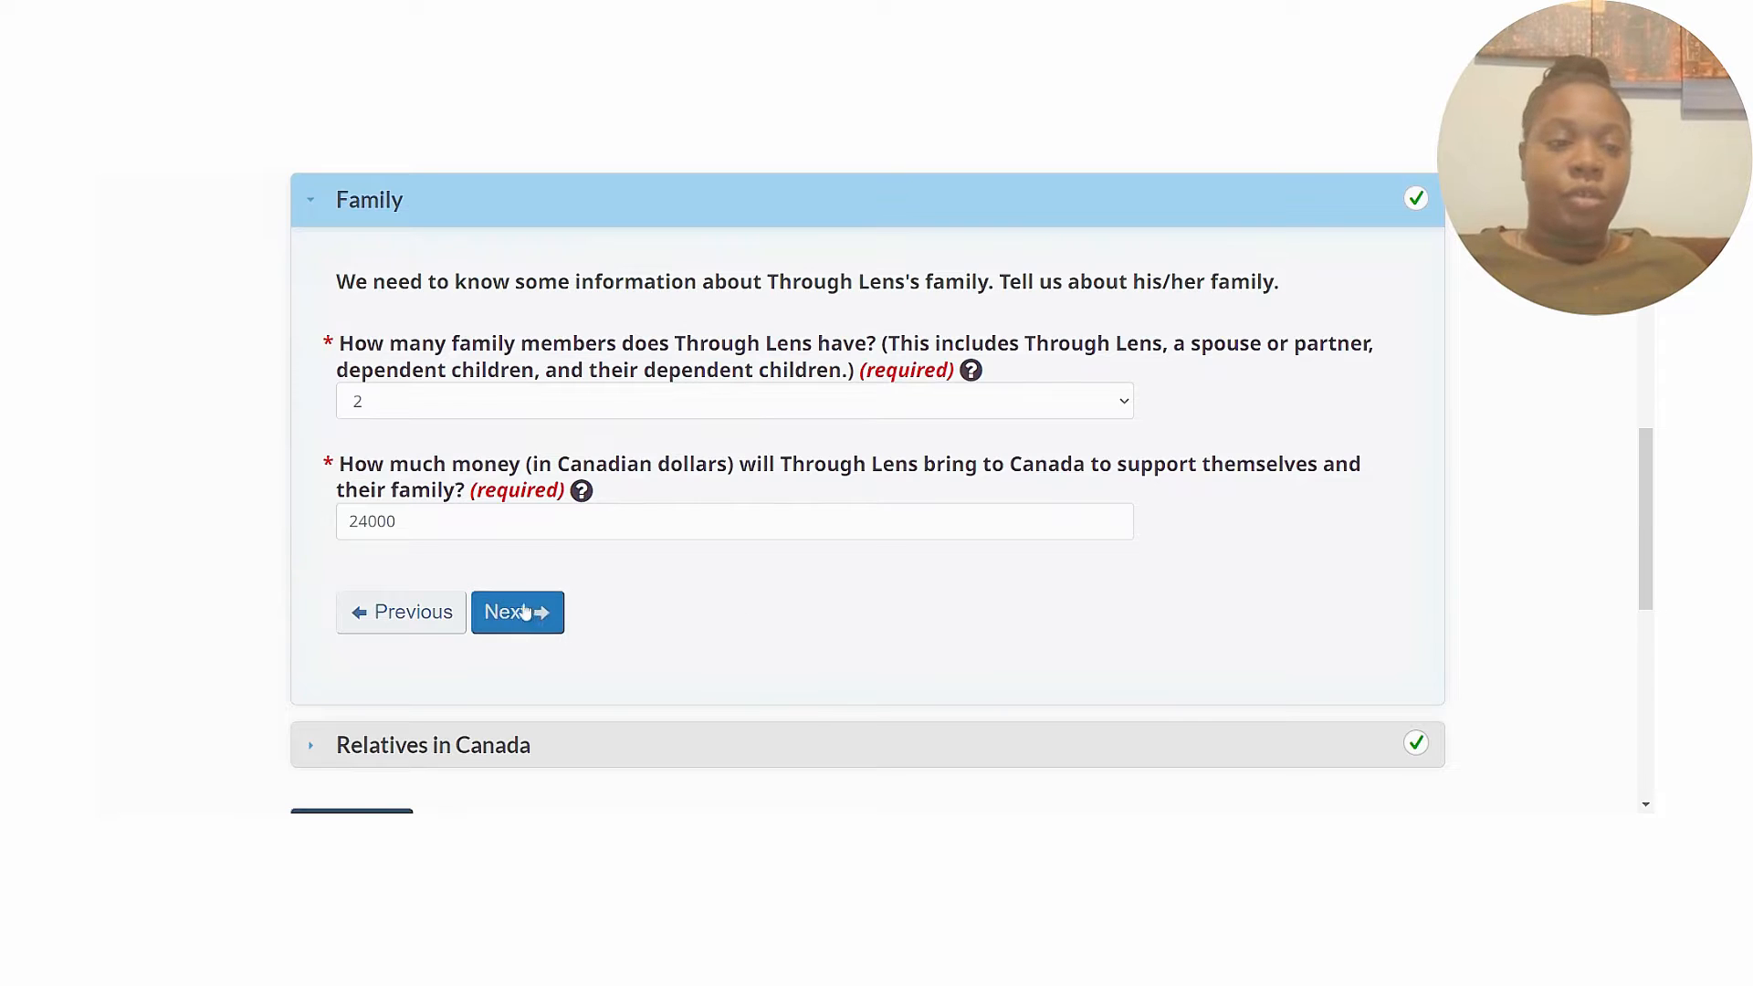
Read the settlement funds help for the 24000 CAD answer, then proceed to Relatives in Canada.
drag(1649, 484, 1651, 492)
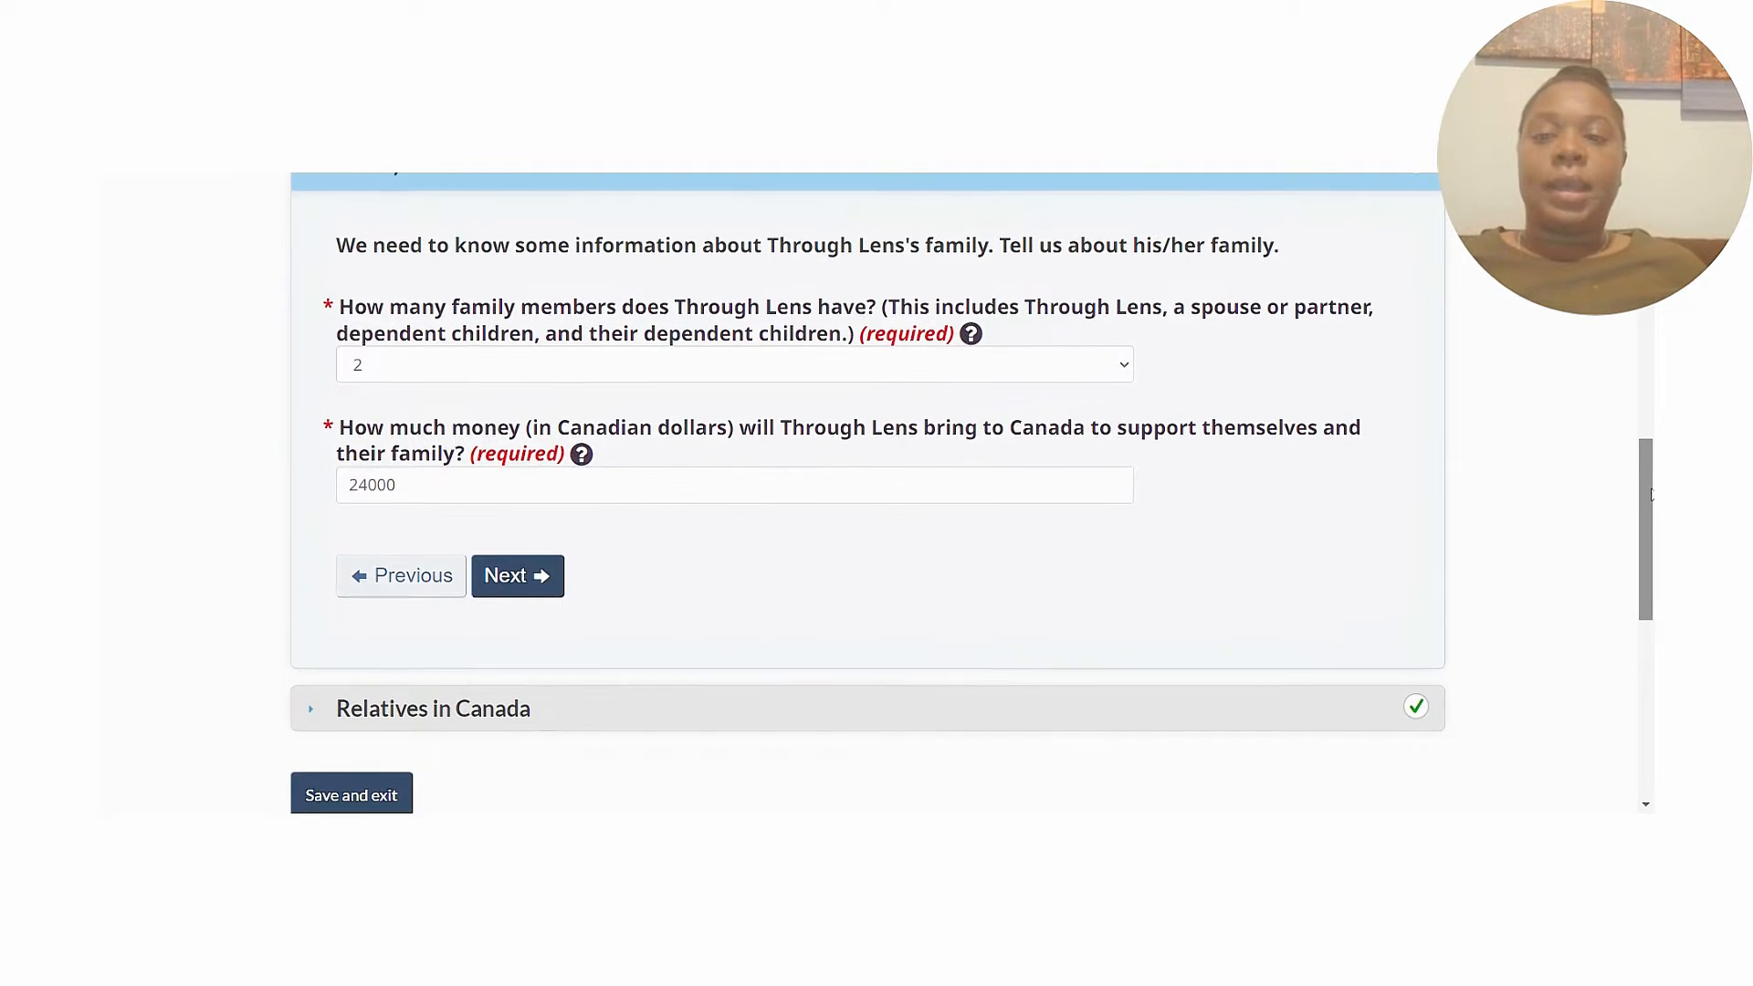
click(581, 460)
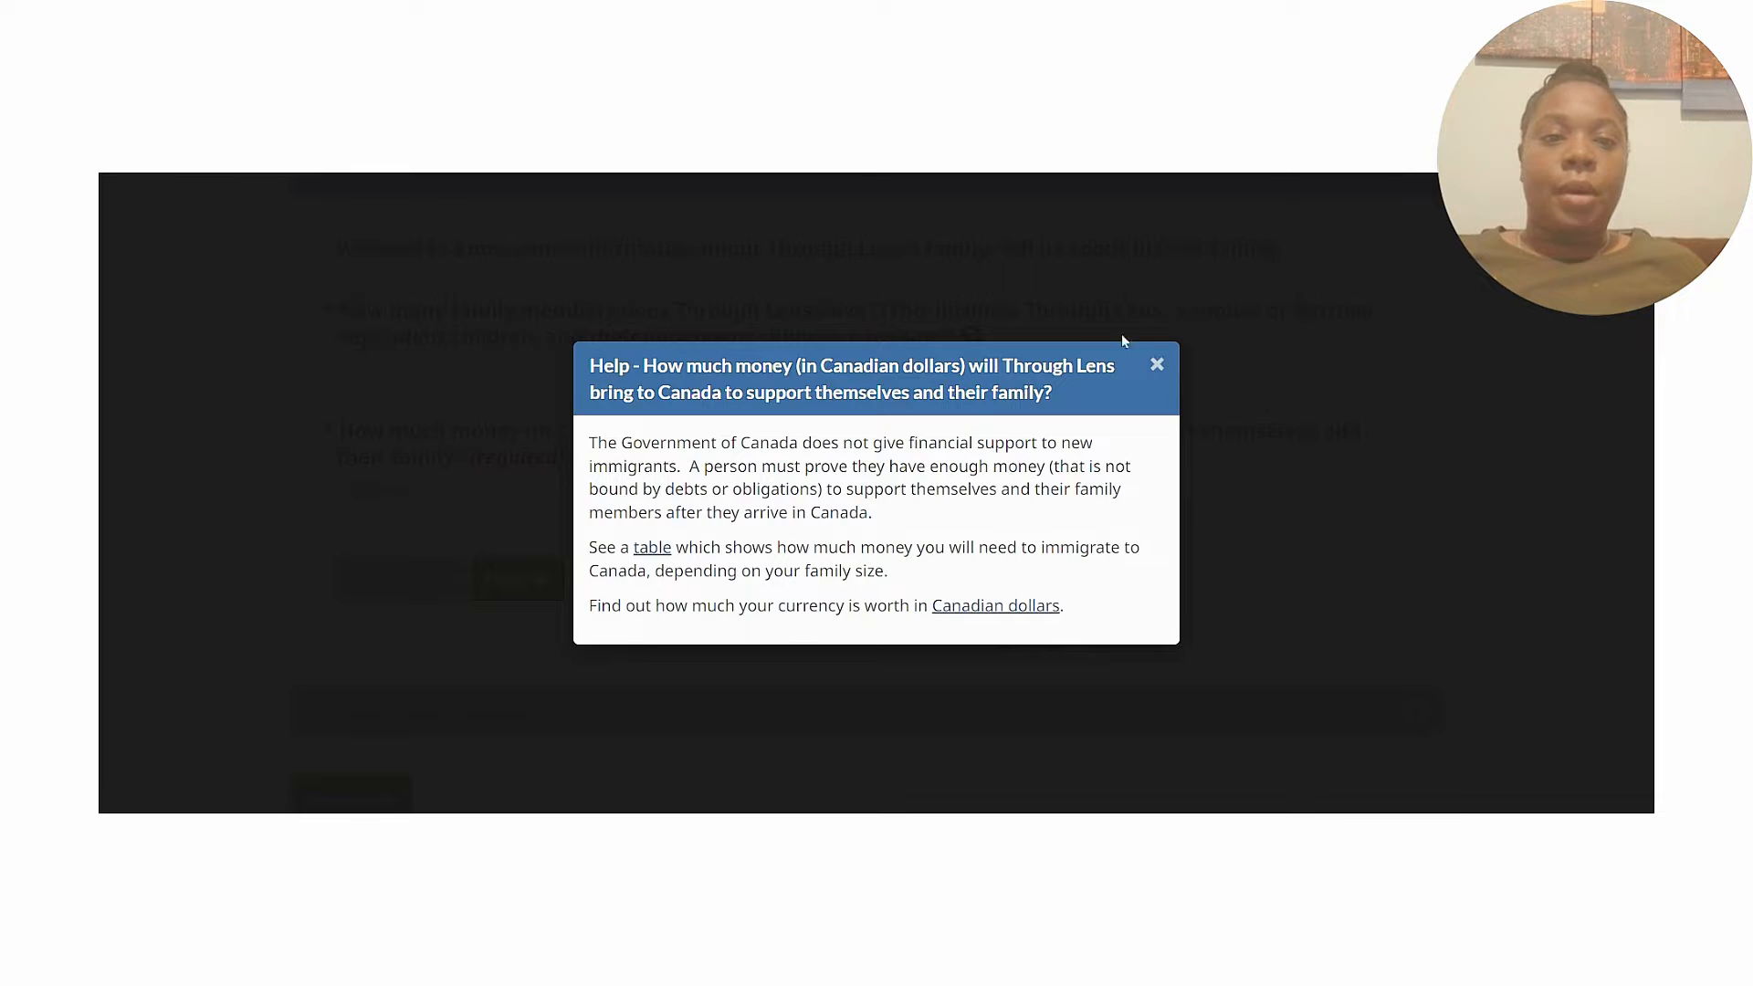
click(1158, 366)
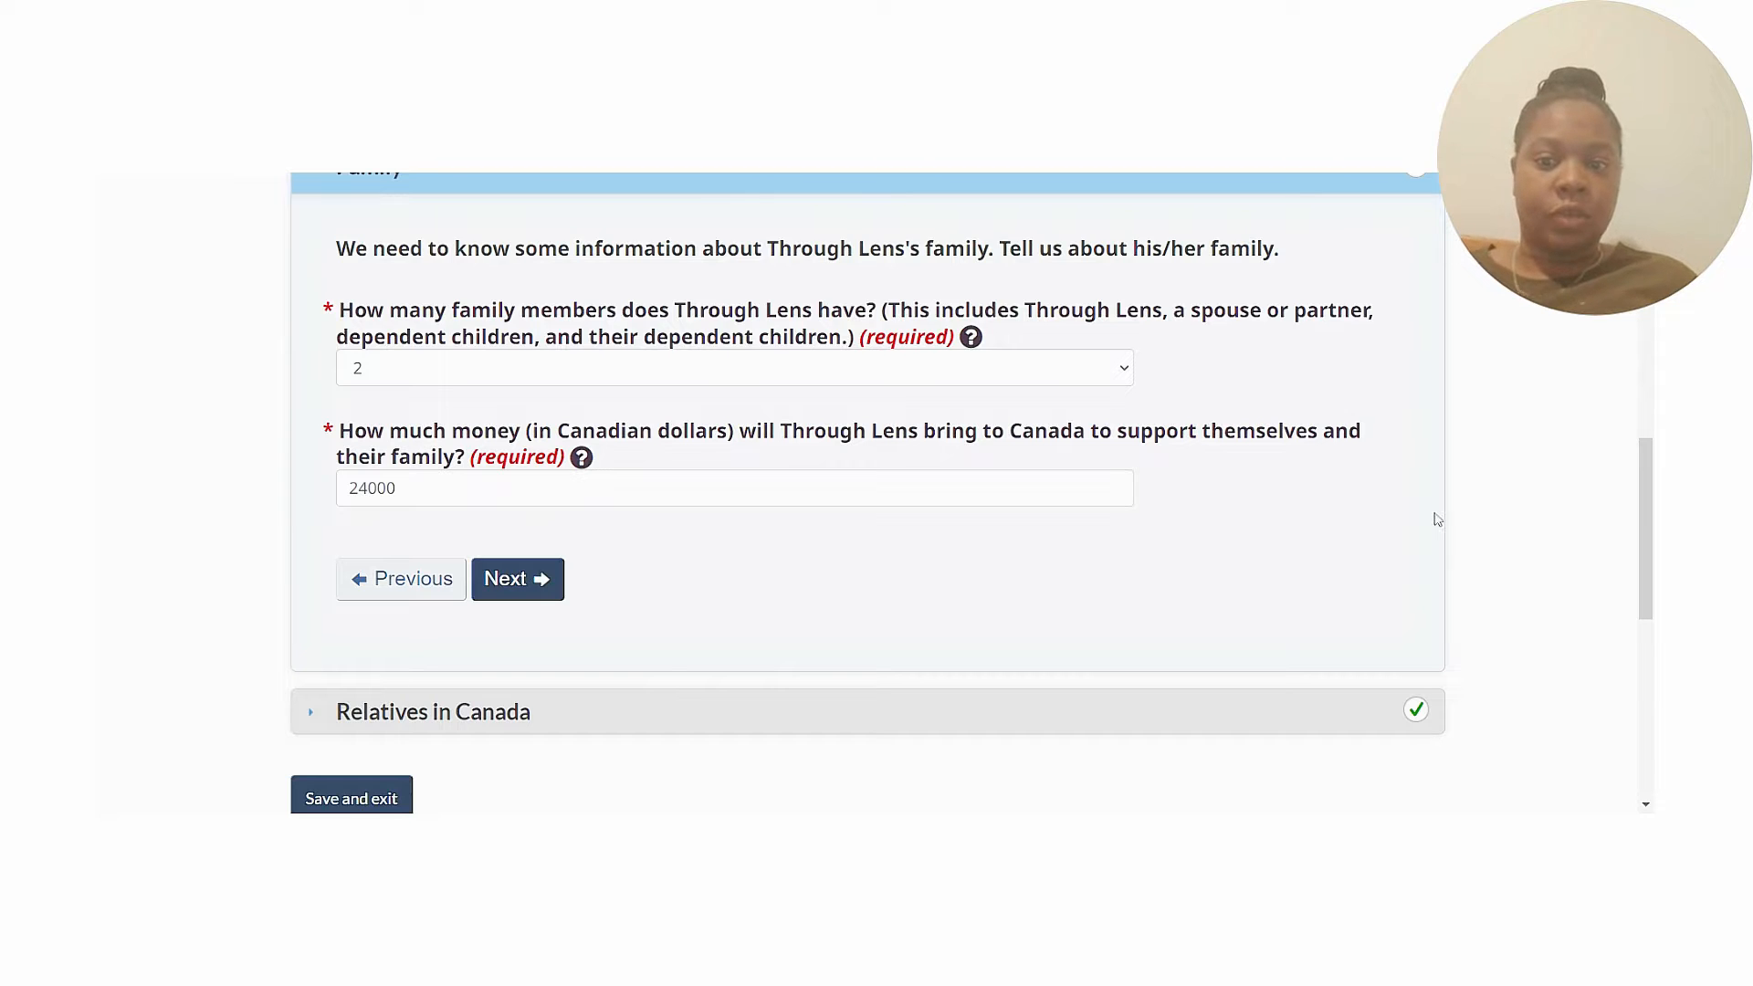
click(537, 584)
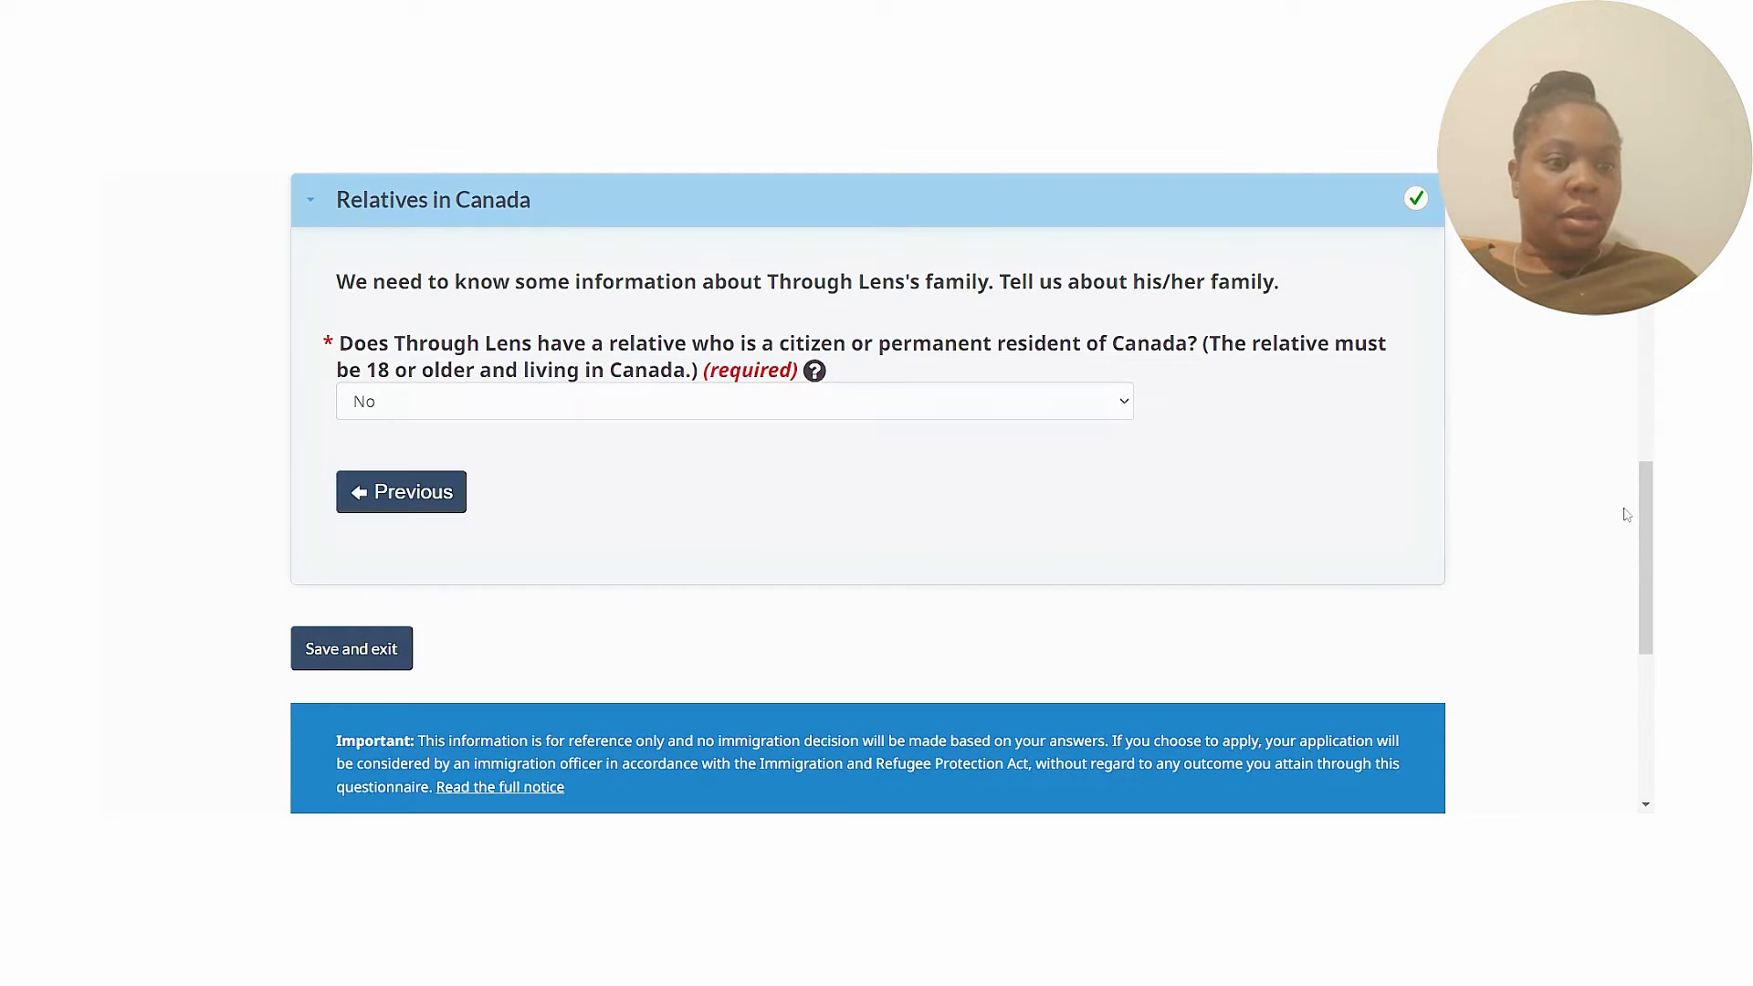
drag(1647, 497, 1650, 488)
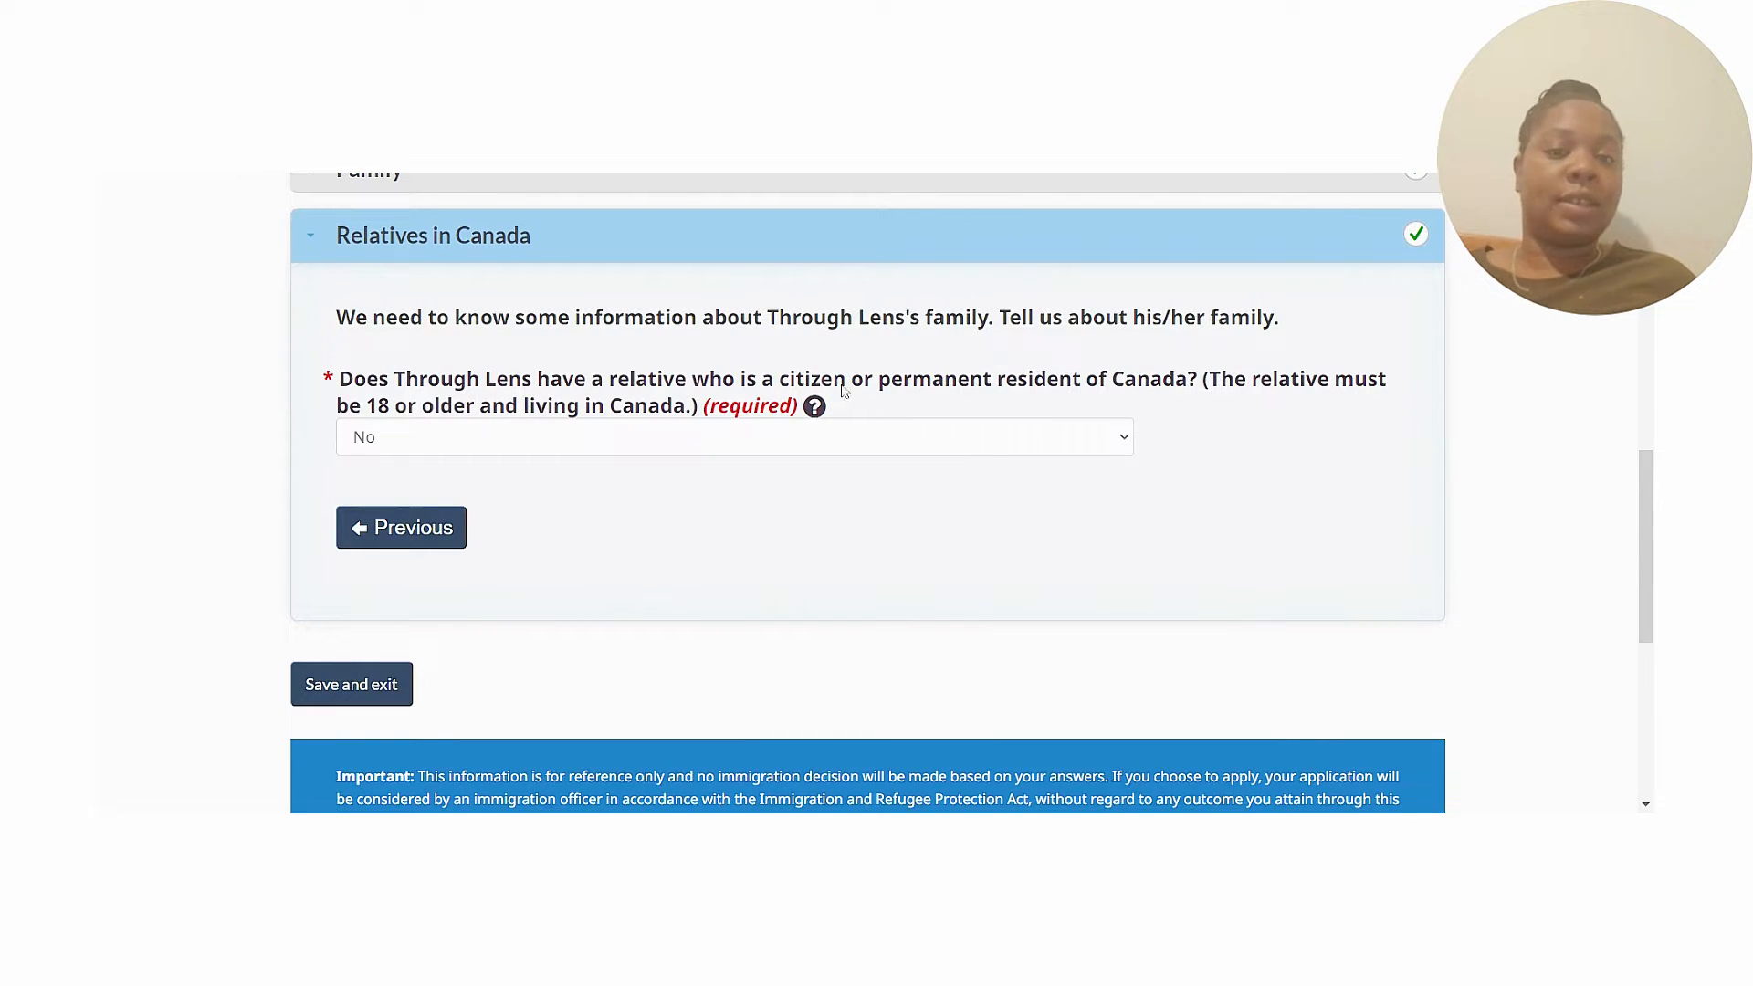
click(813, 408)
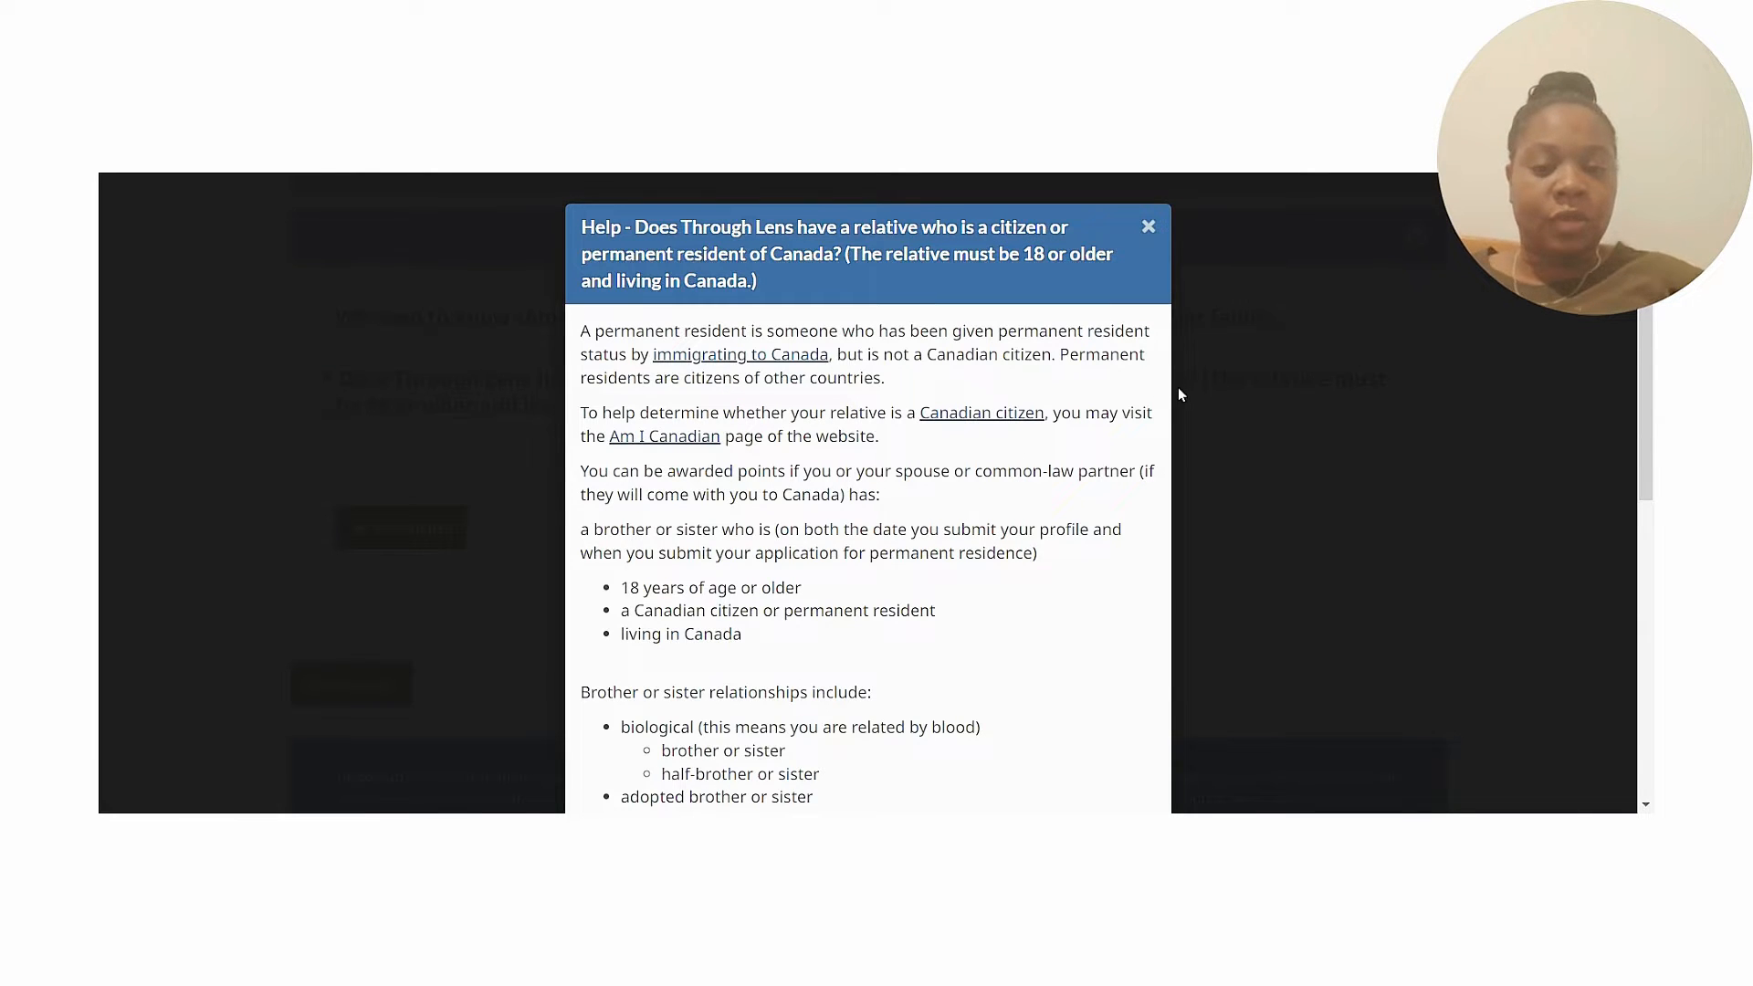
scroll(1179, 394, down, 3)
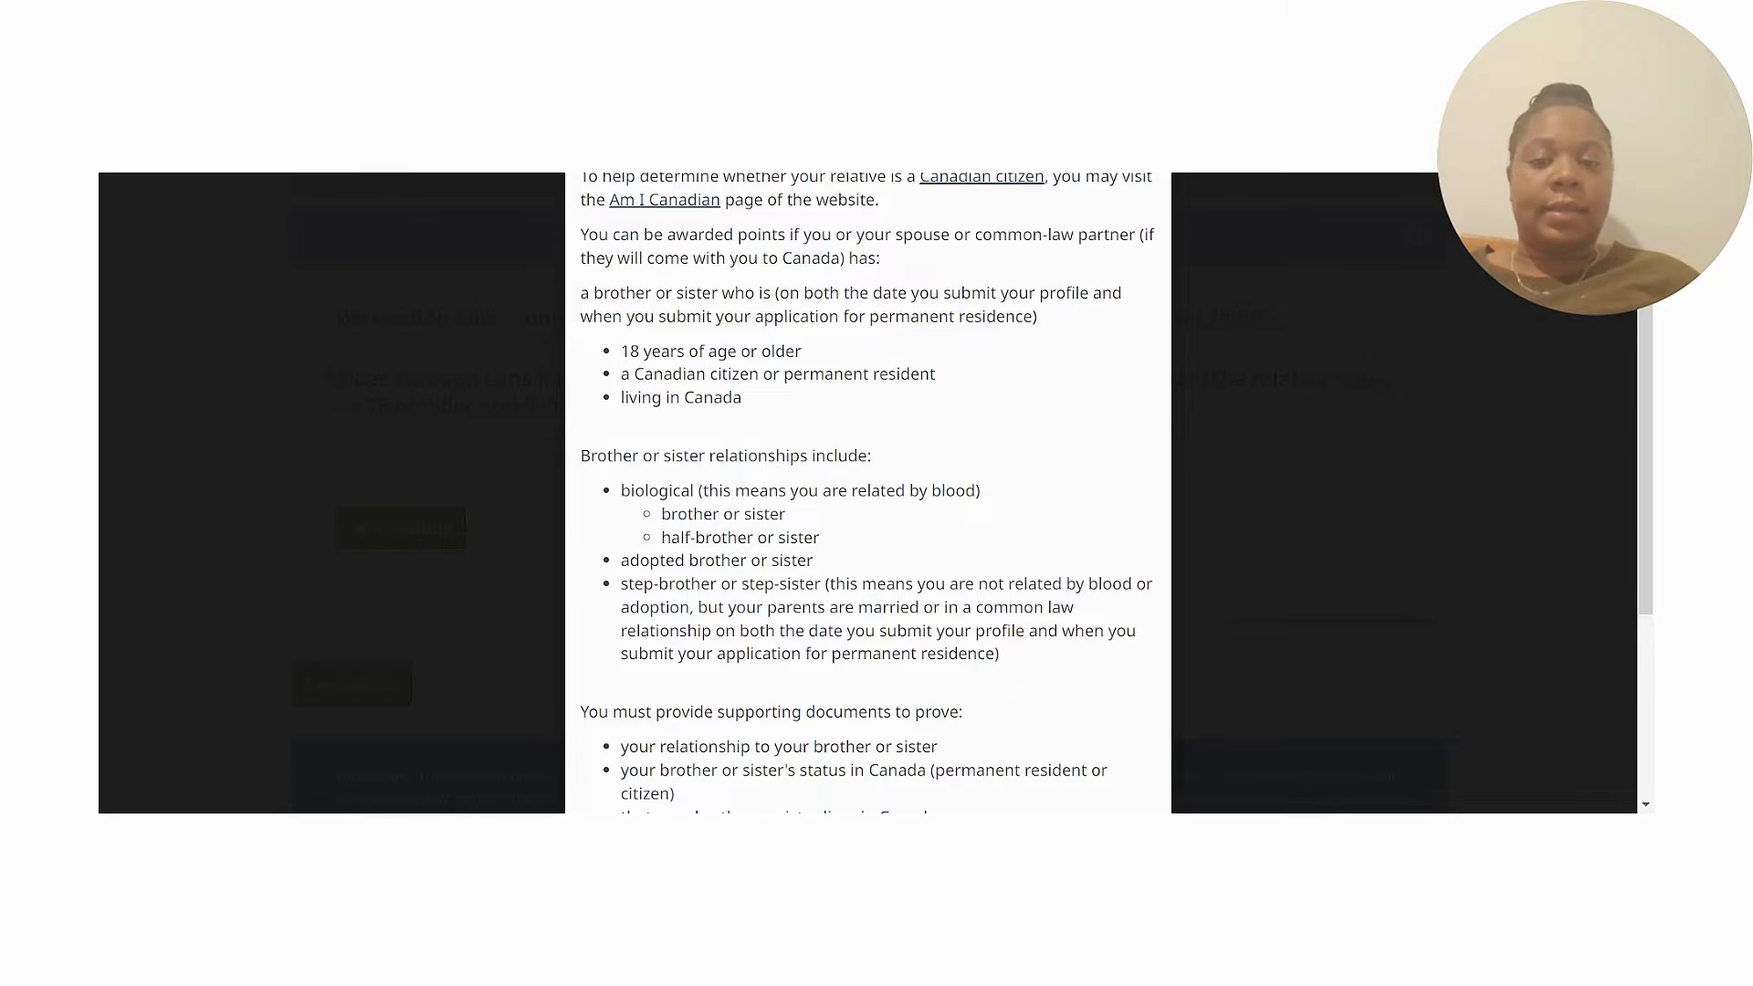
scroll(868, 493, down, 3)
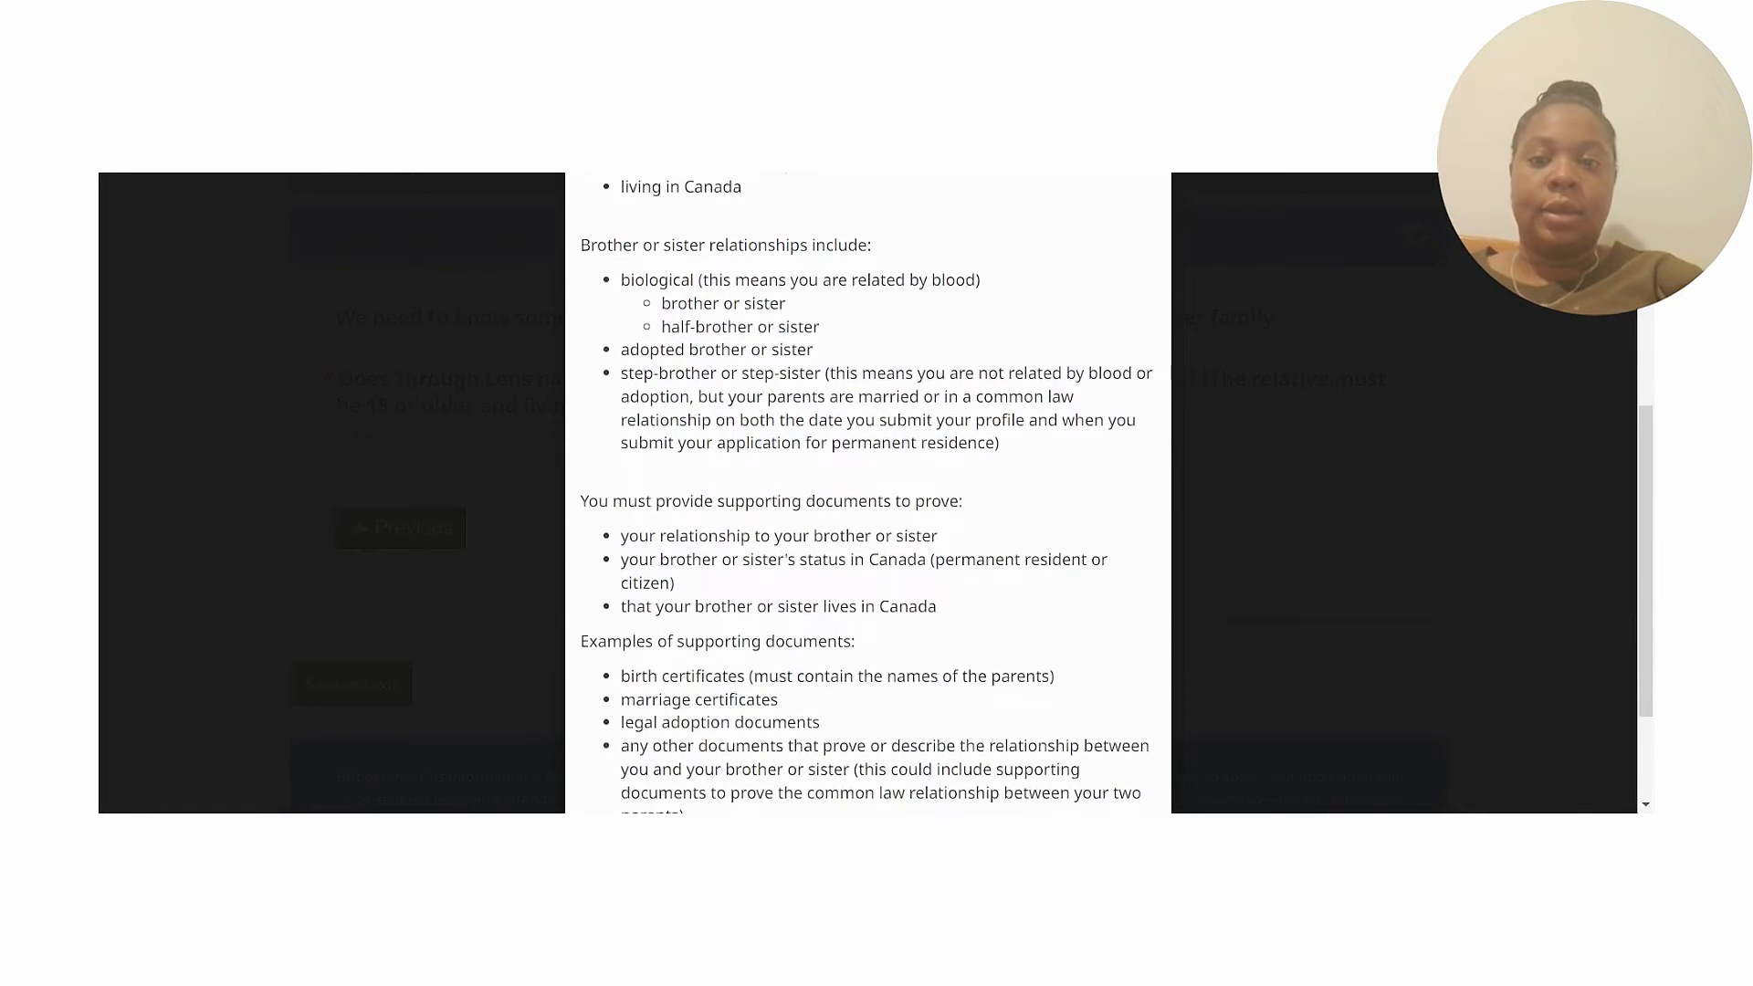
scroll(869, 493, up, 4)
scroll(868, 493, up, 2)
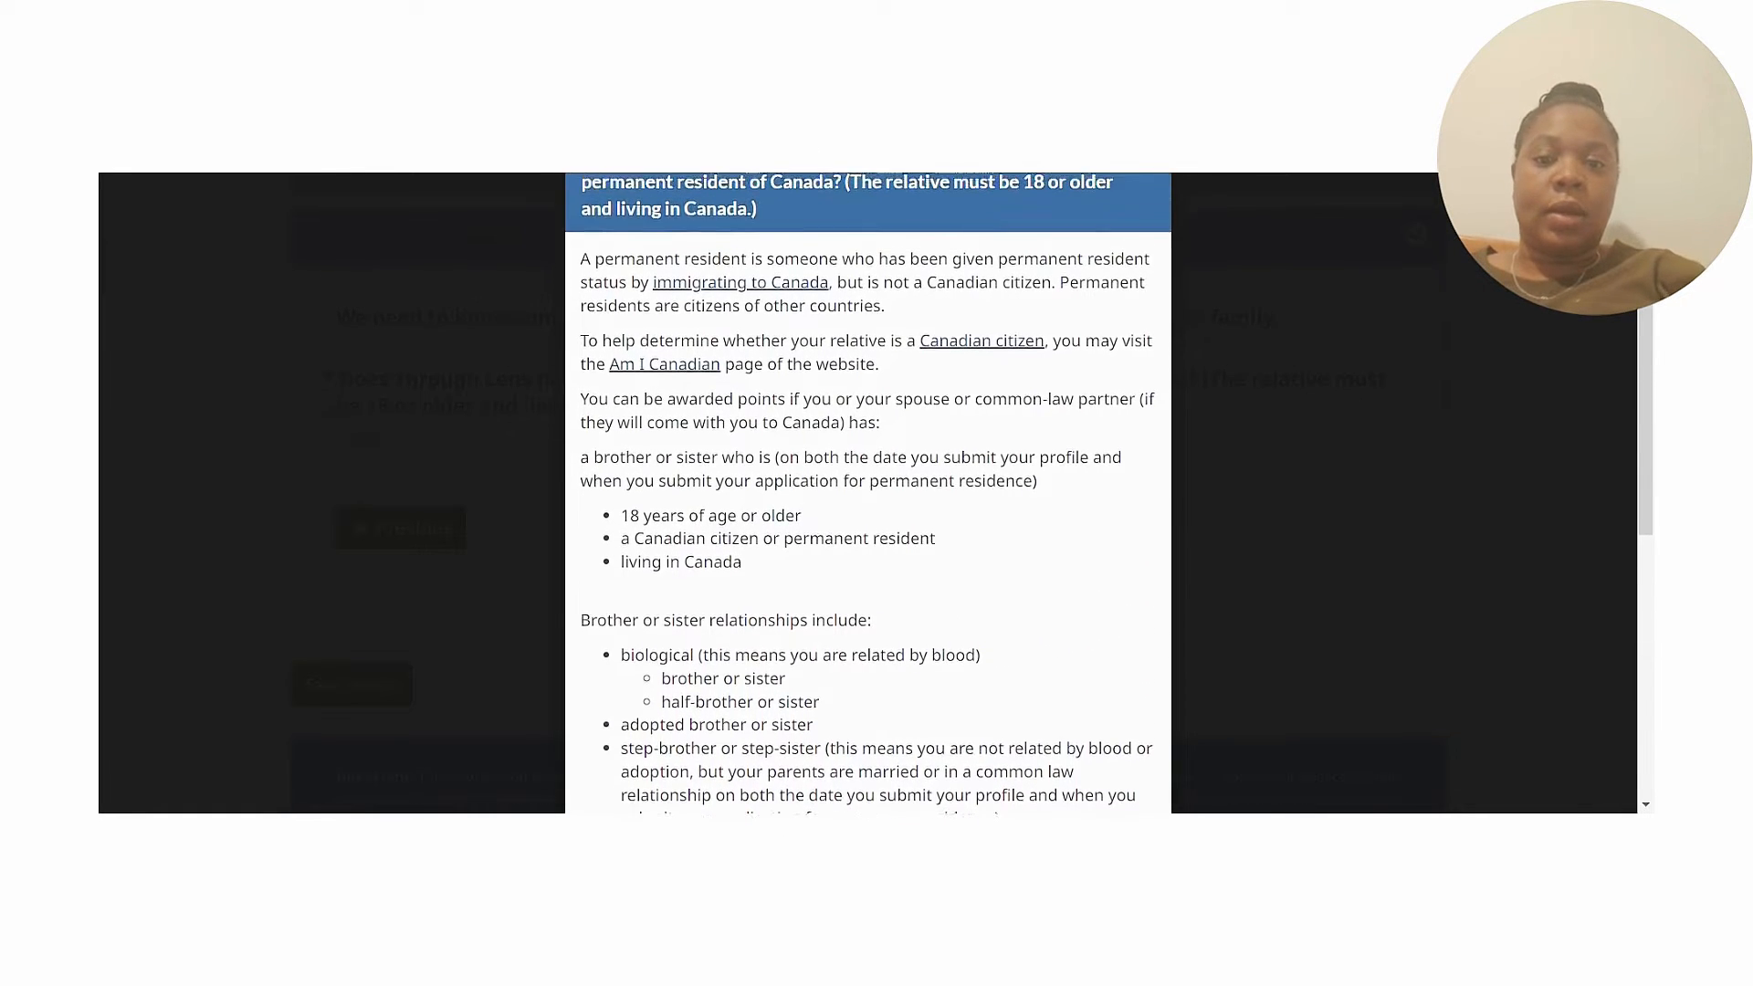
scroll(869, 494, down, 4)
scroll(868, 493, down, 2)
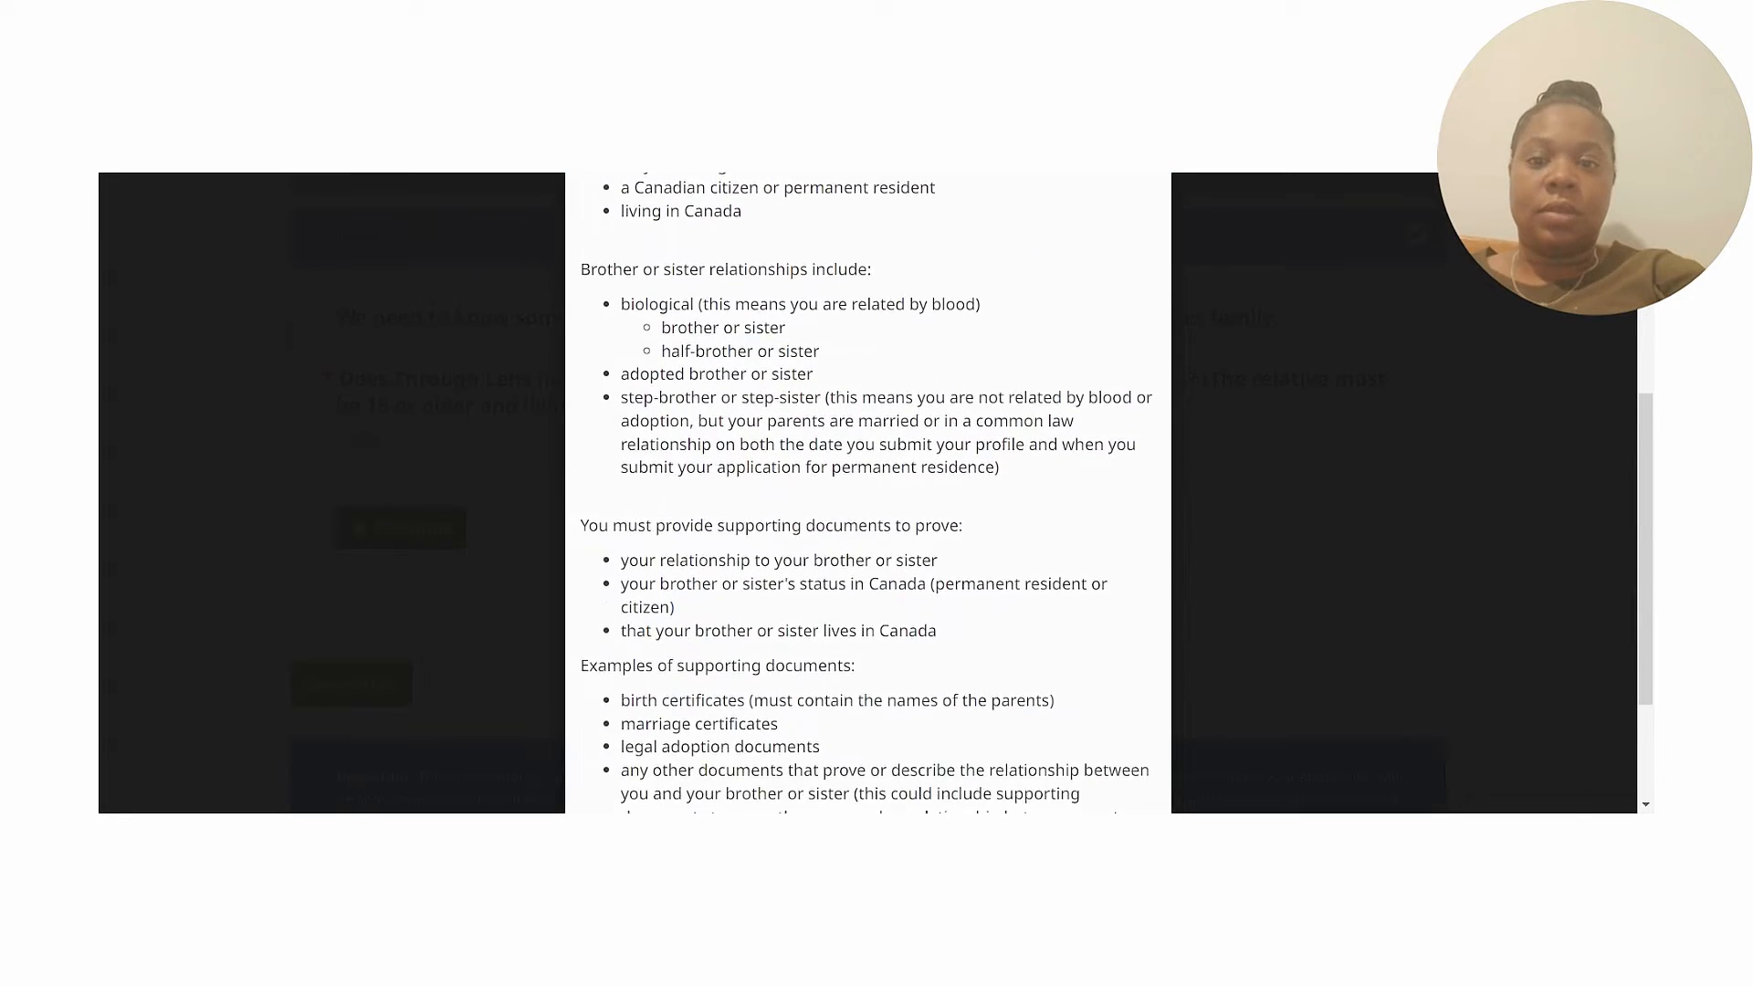
scroll(868, 494, down, 2)
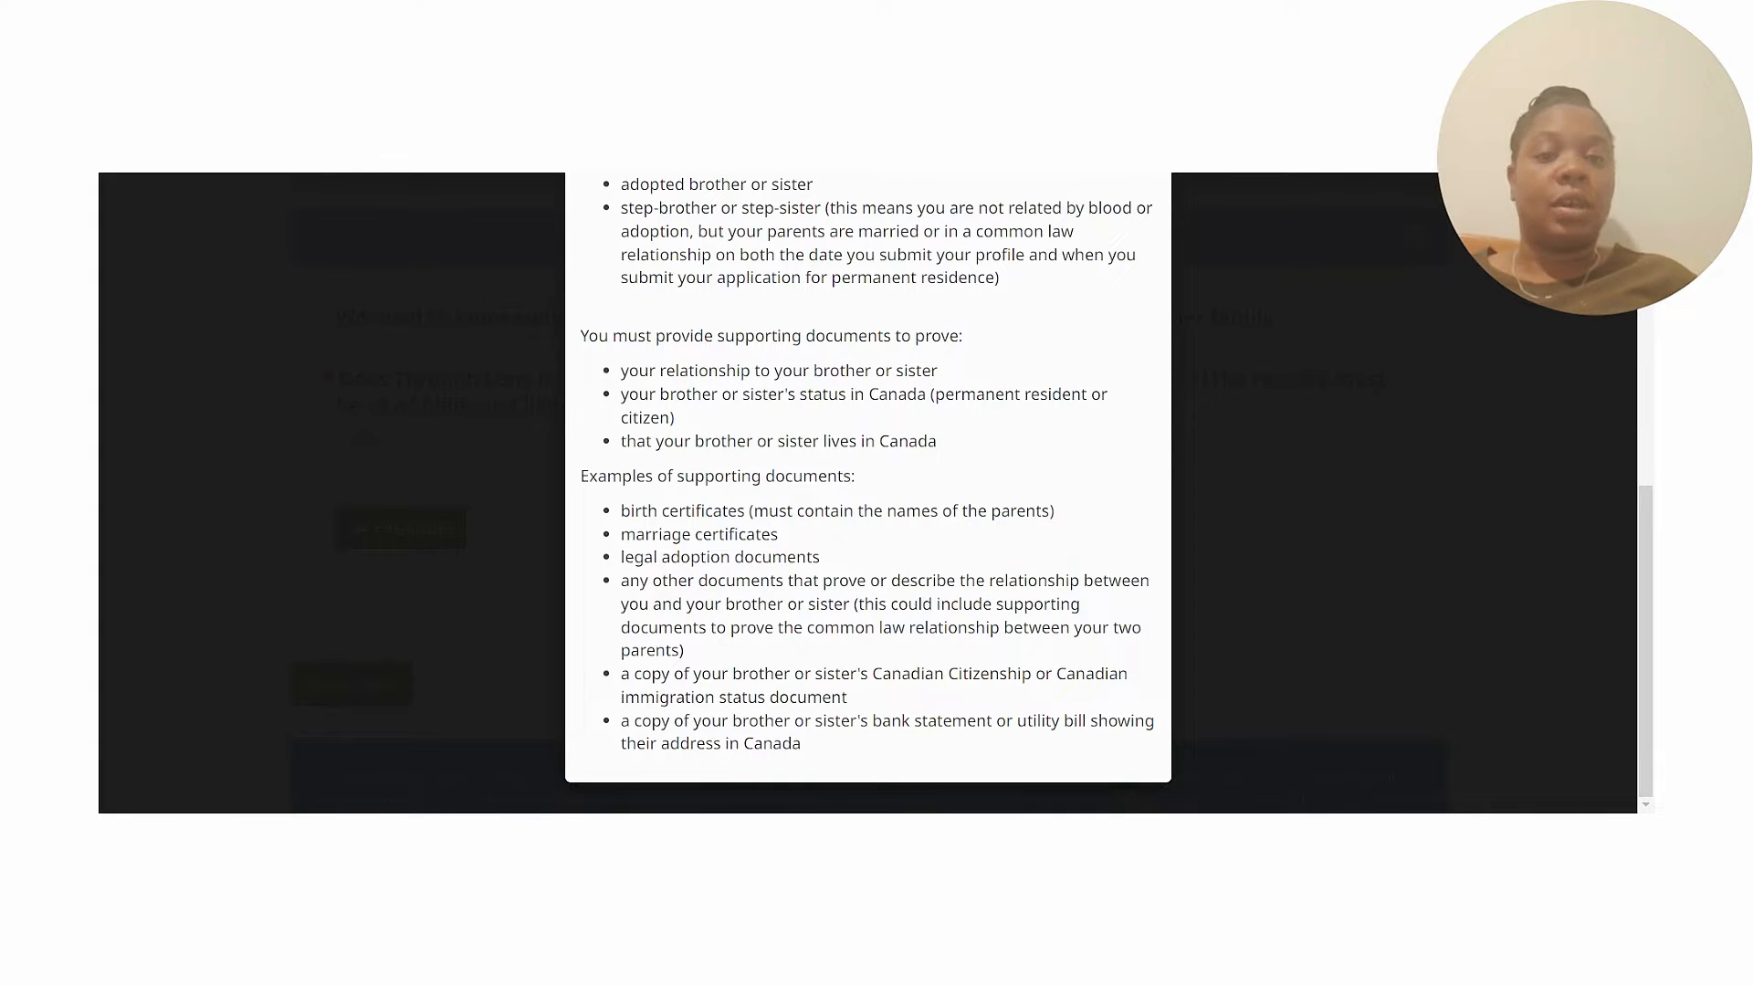
scroll(868, 493, up, 6)
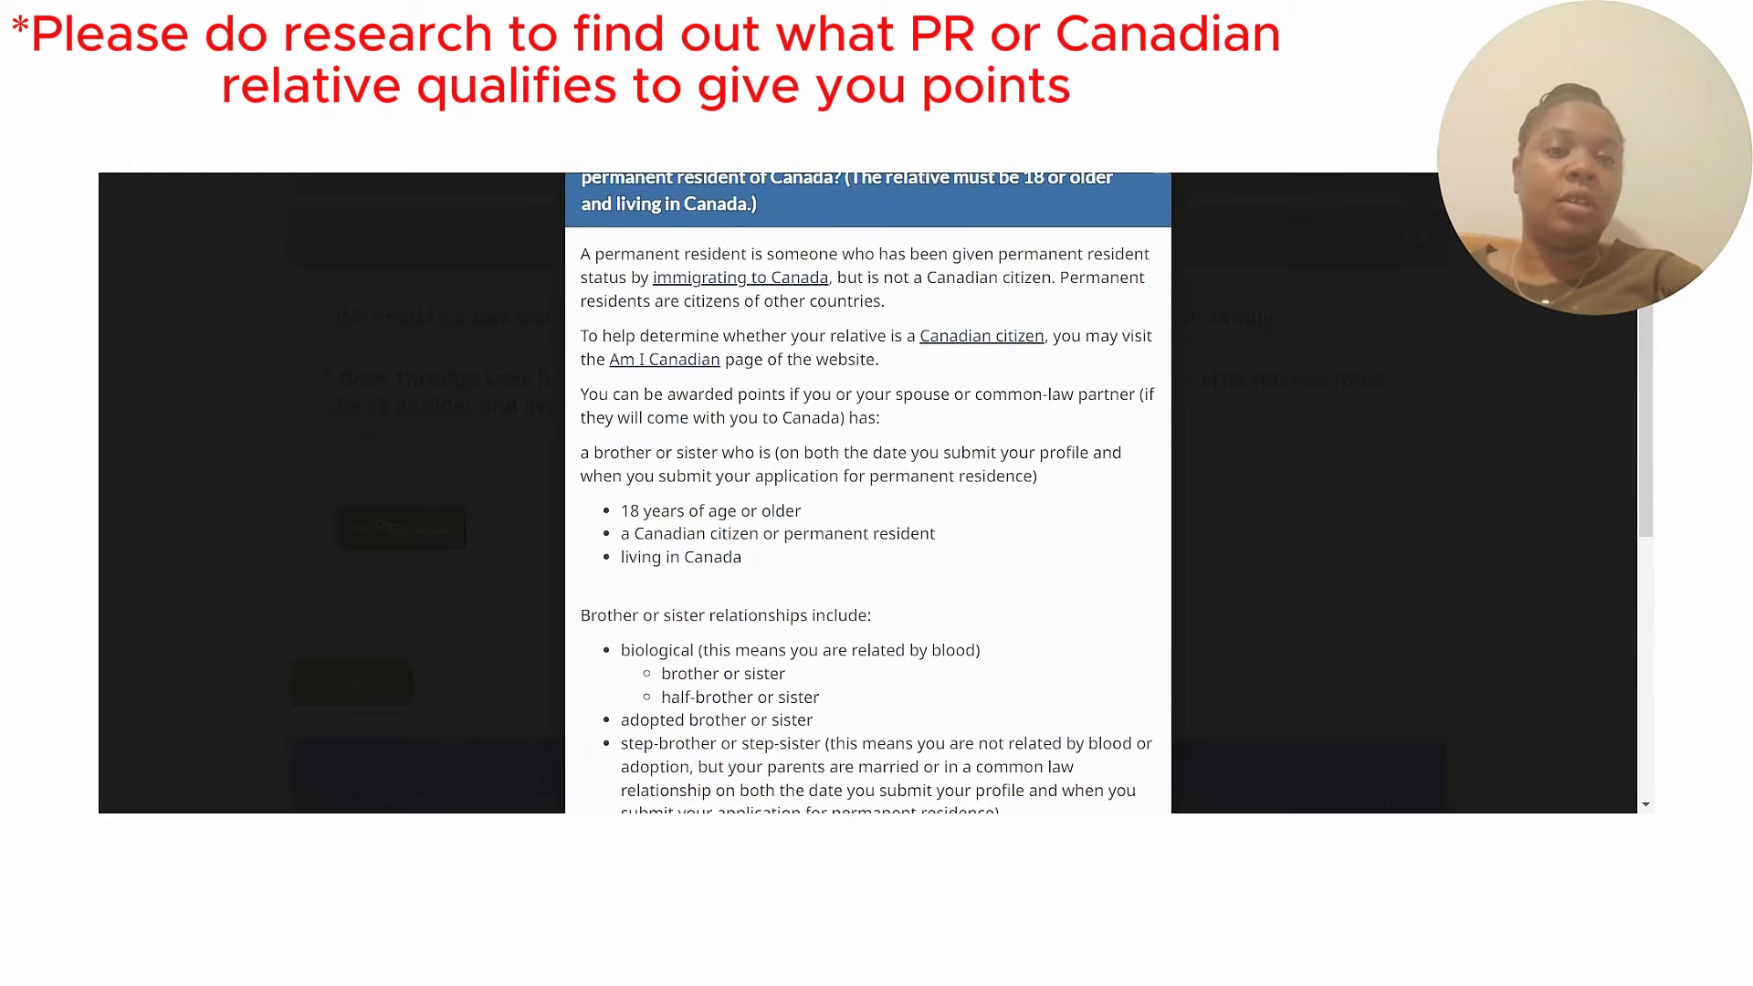
scroll(940, 178, up, 1)
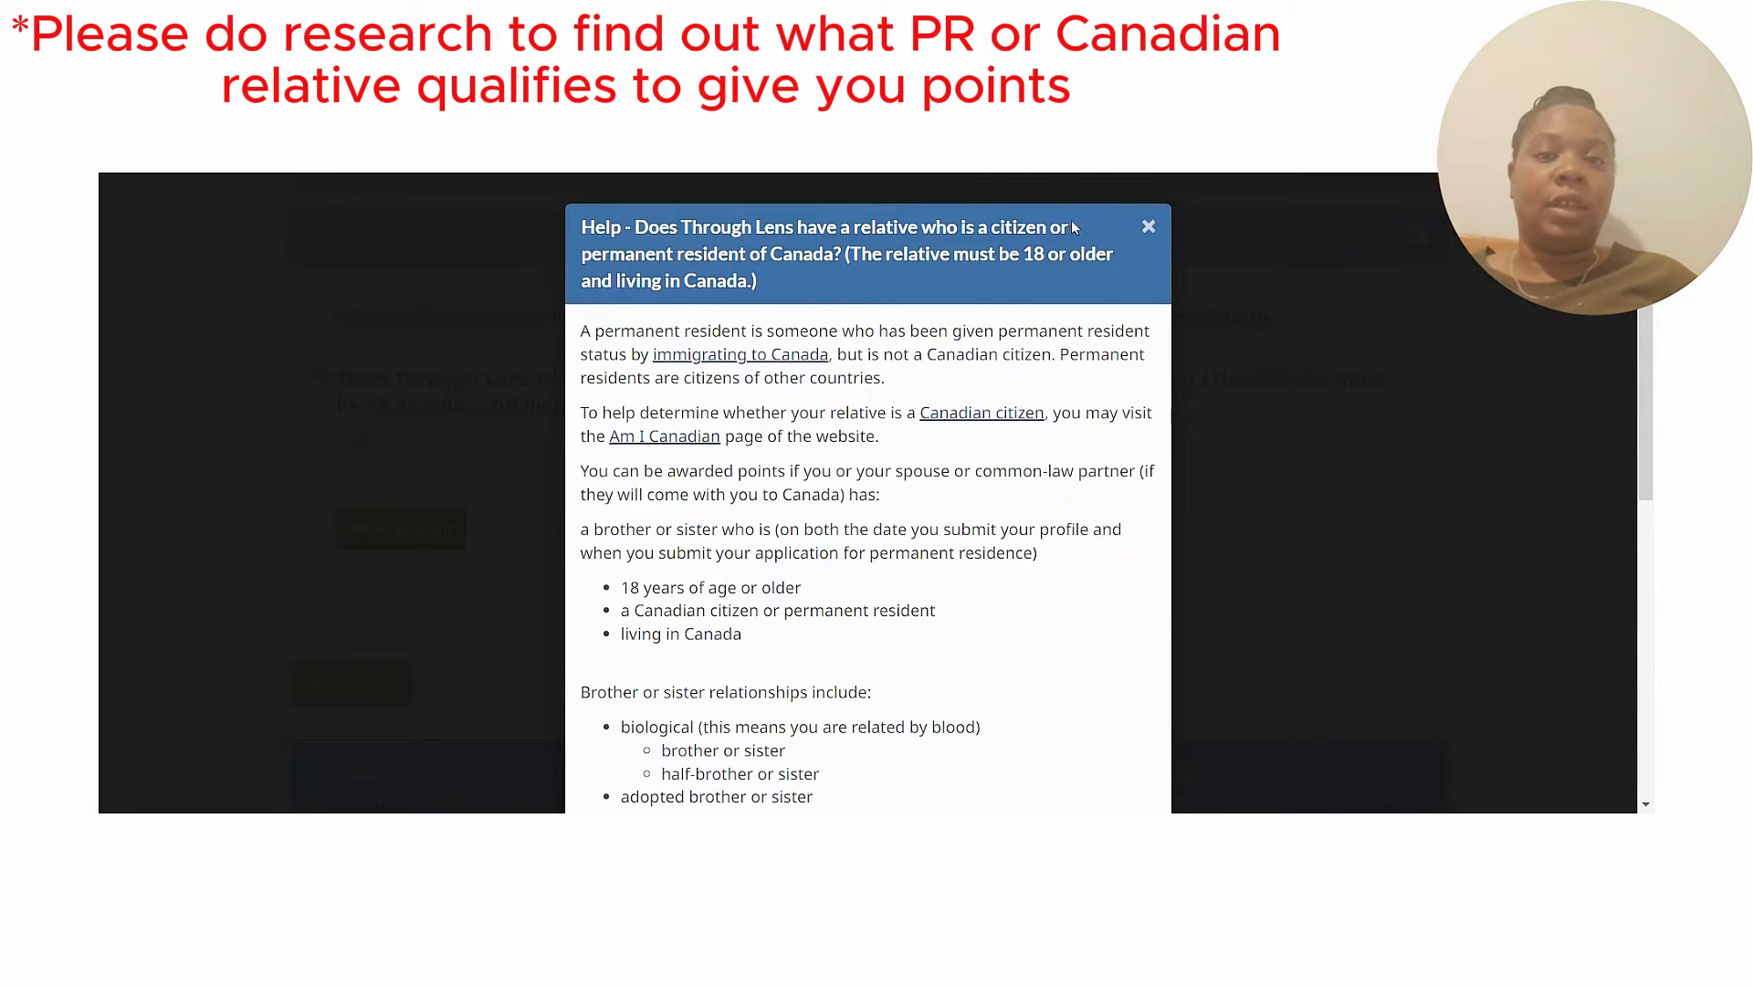
click(1148, 229)
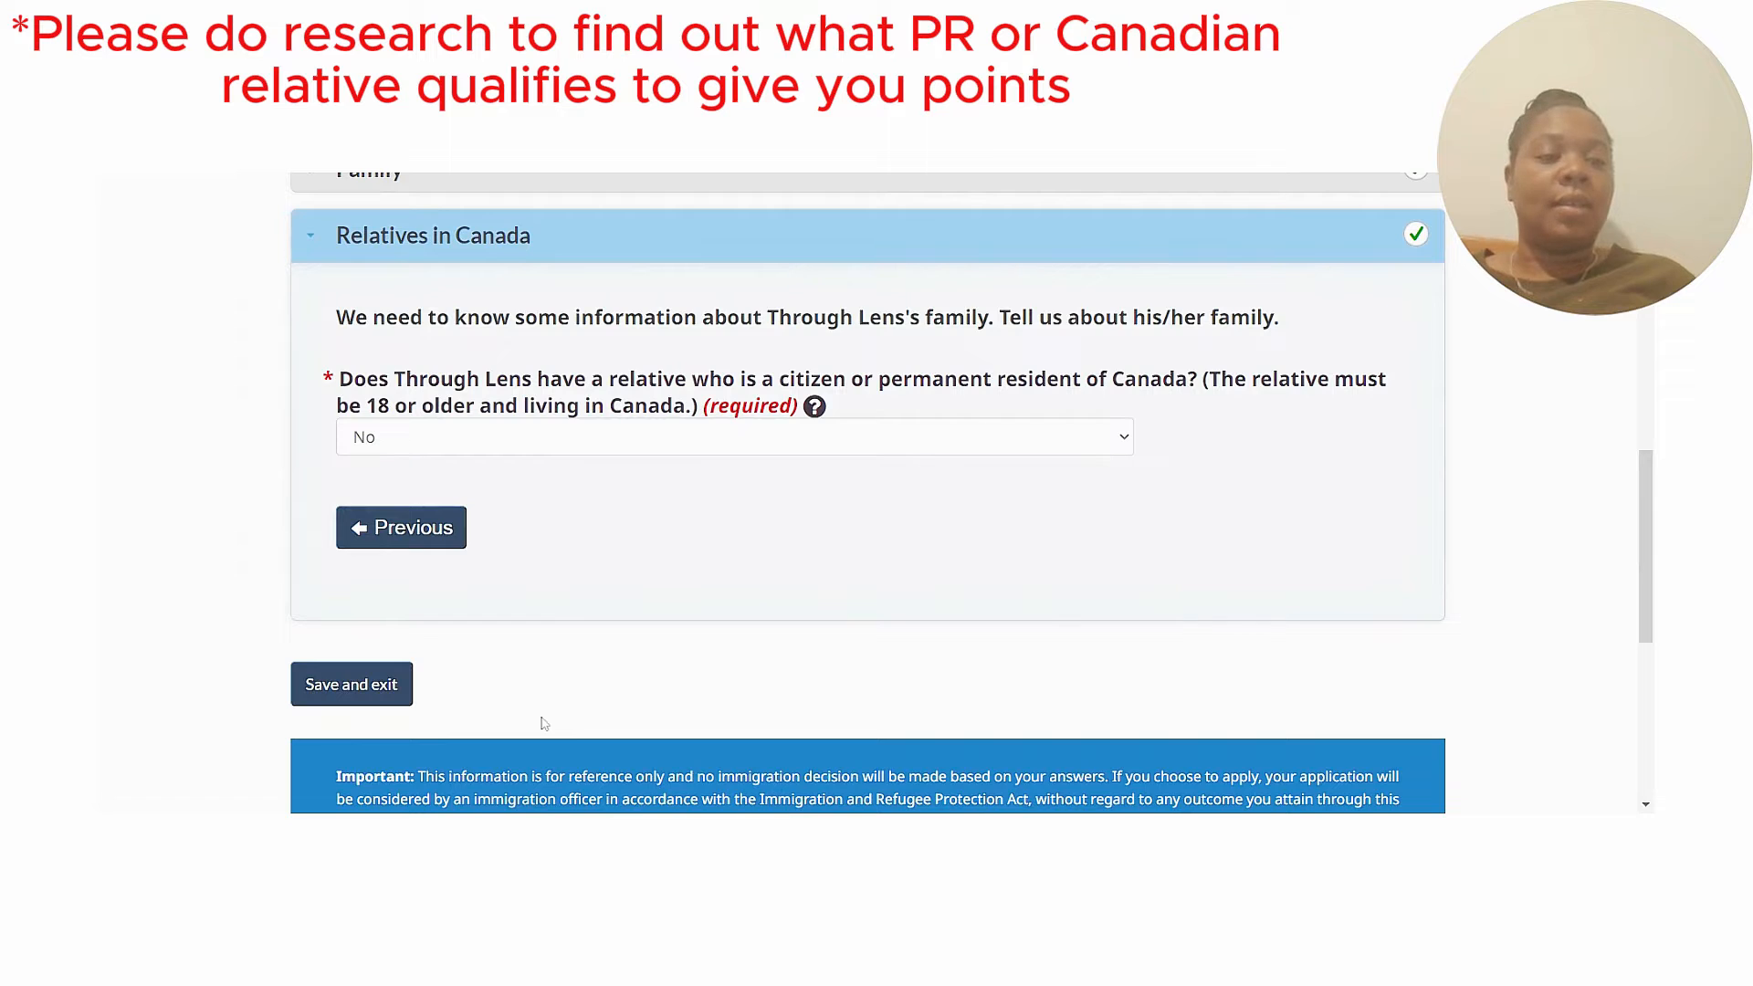
scroll(1646, 542, down, 3)
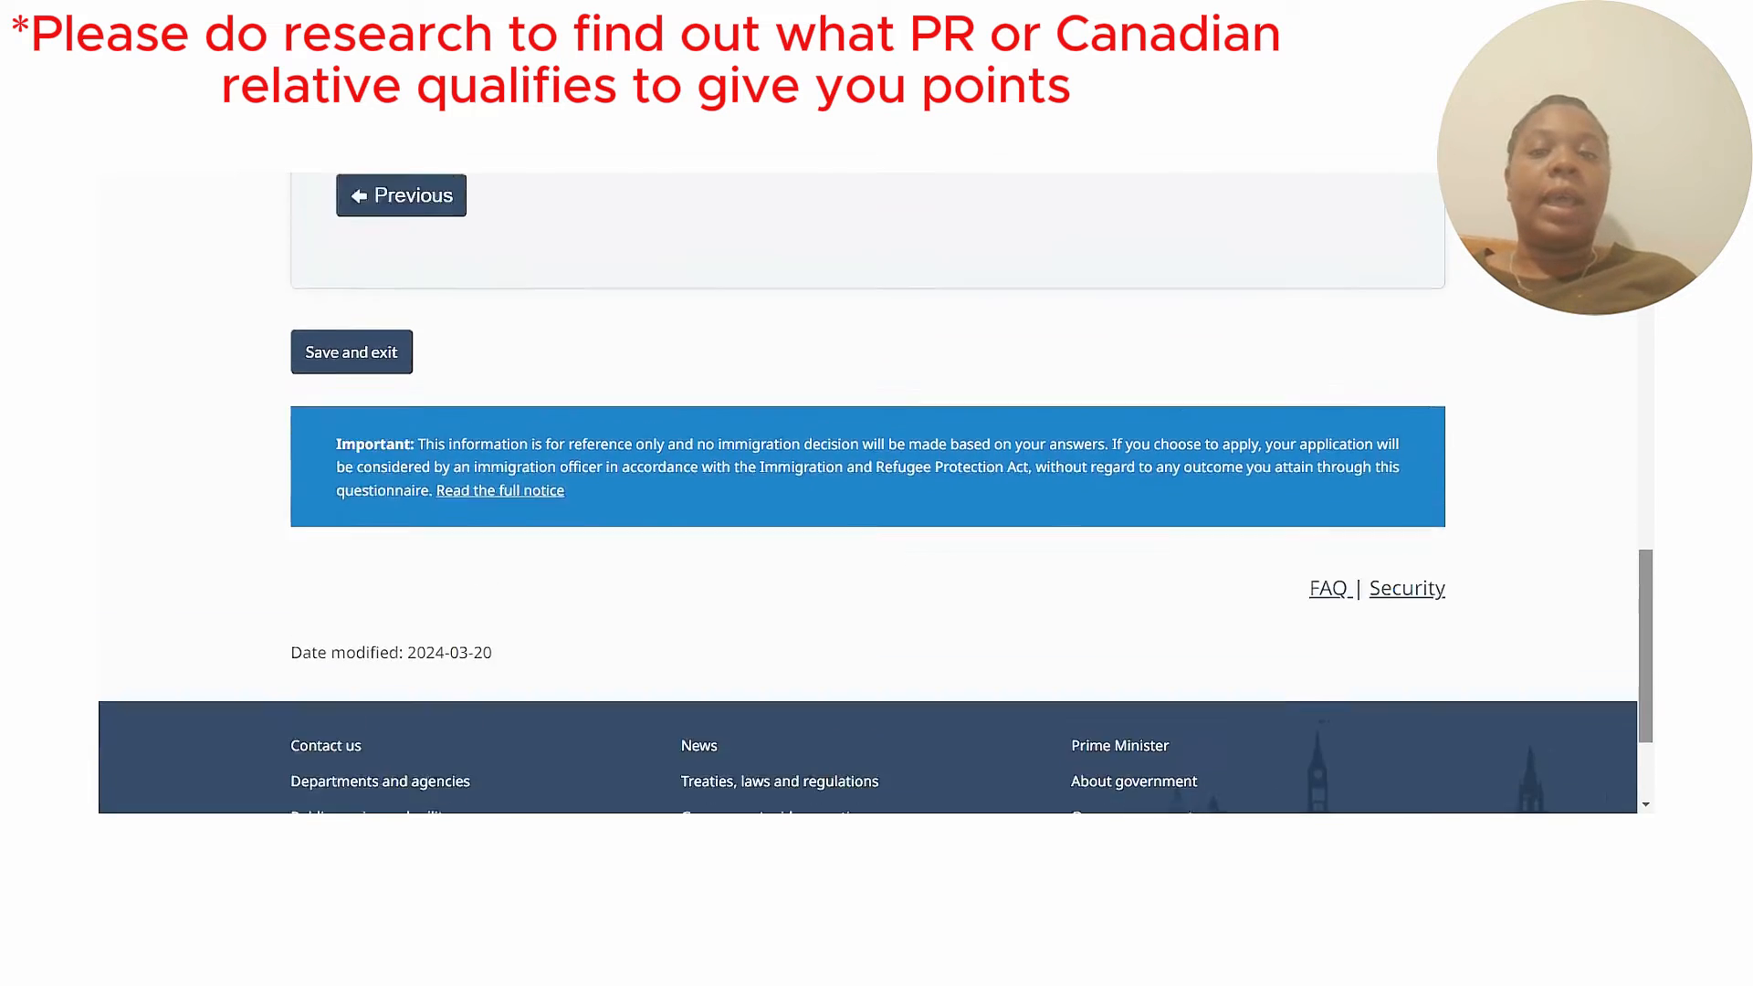
scroll(1639, 544, up, 4)
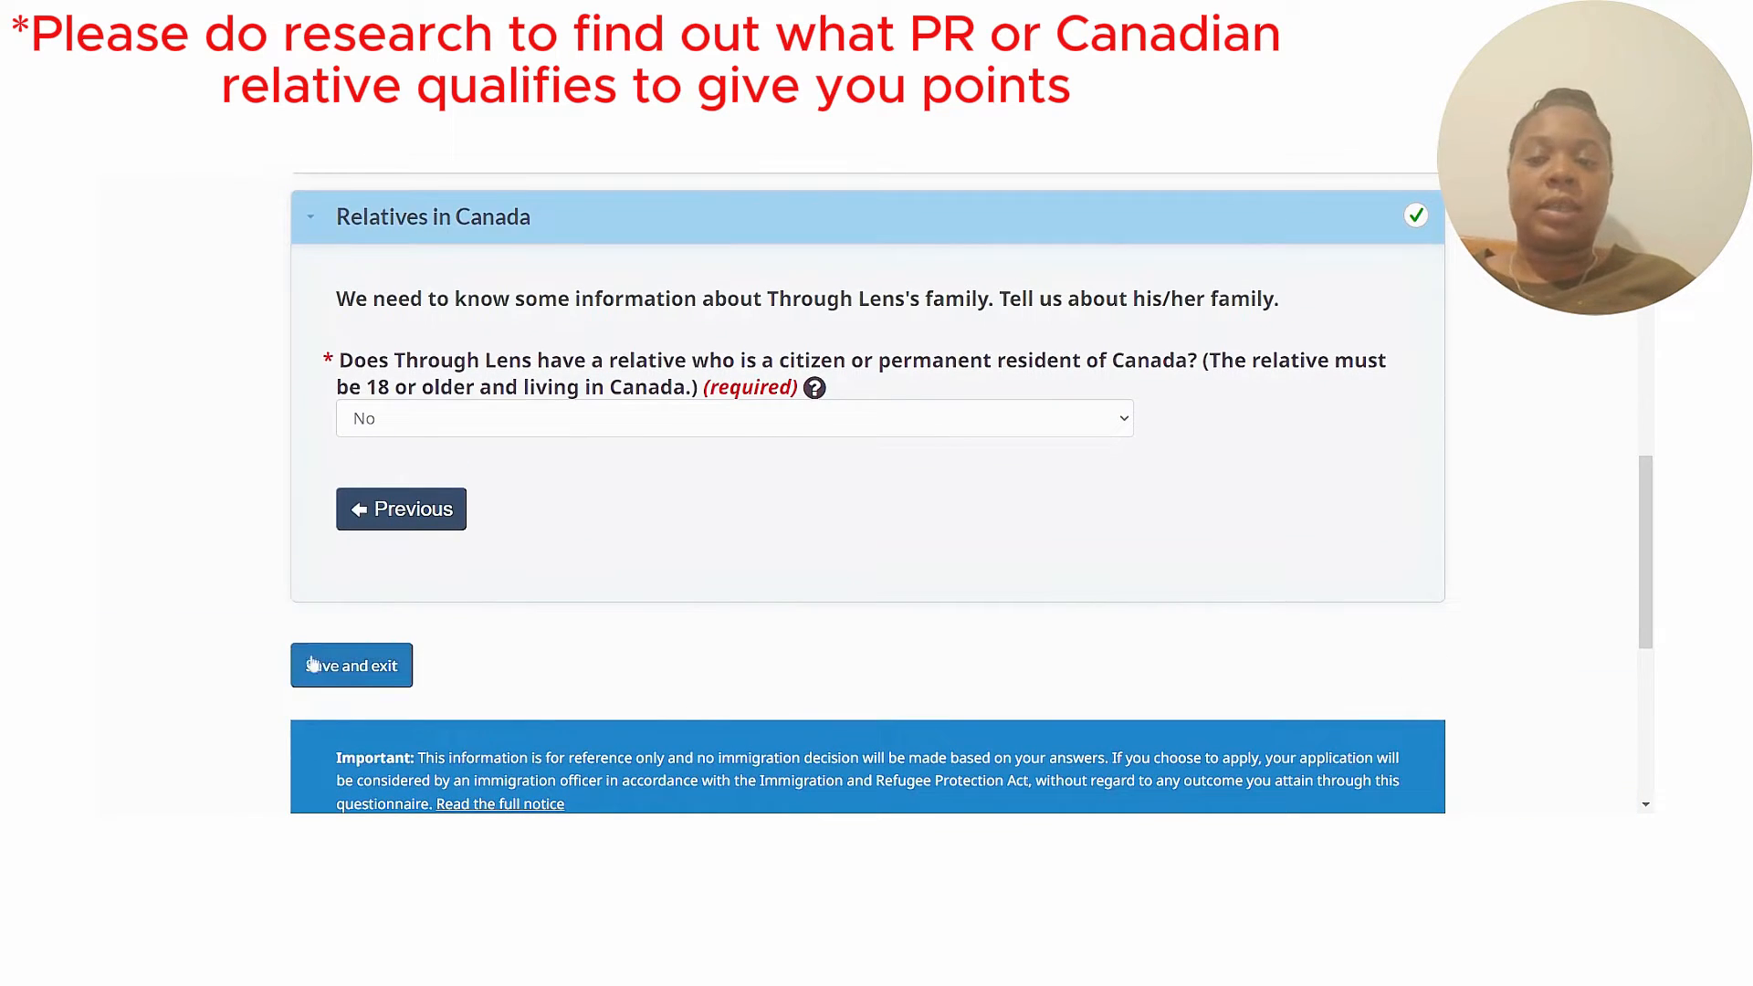
Save the application details and return to the profile overview.
click(340, 667)
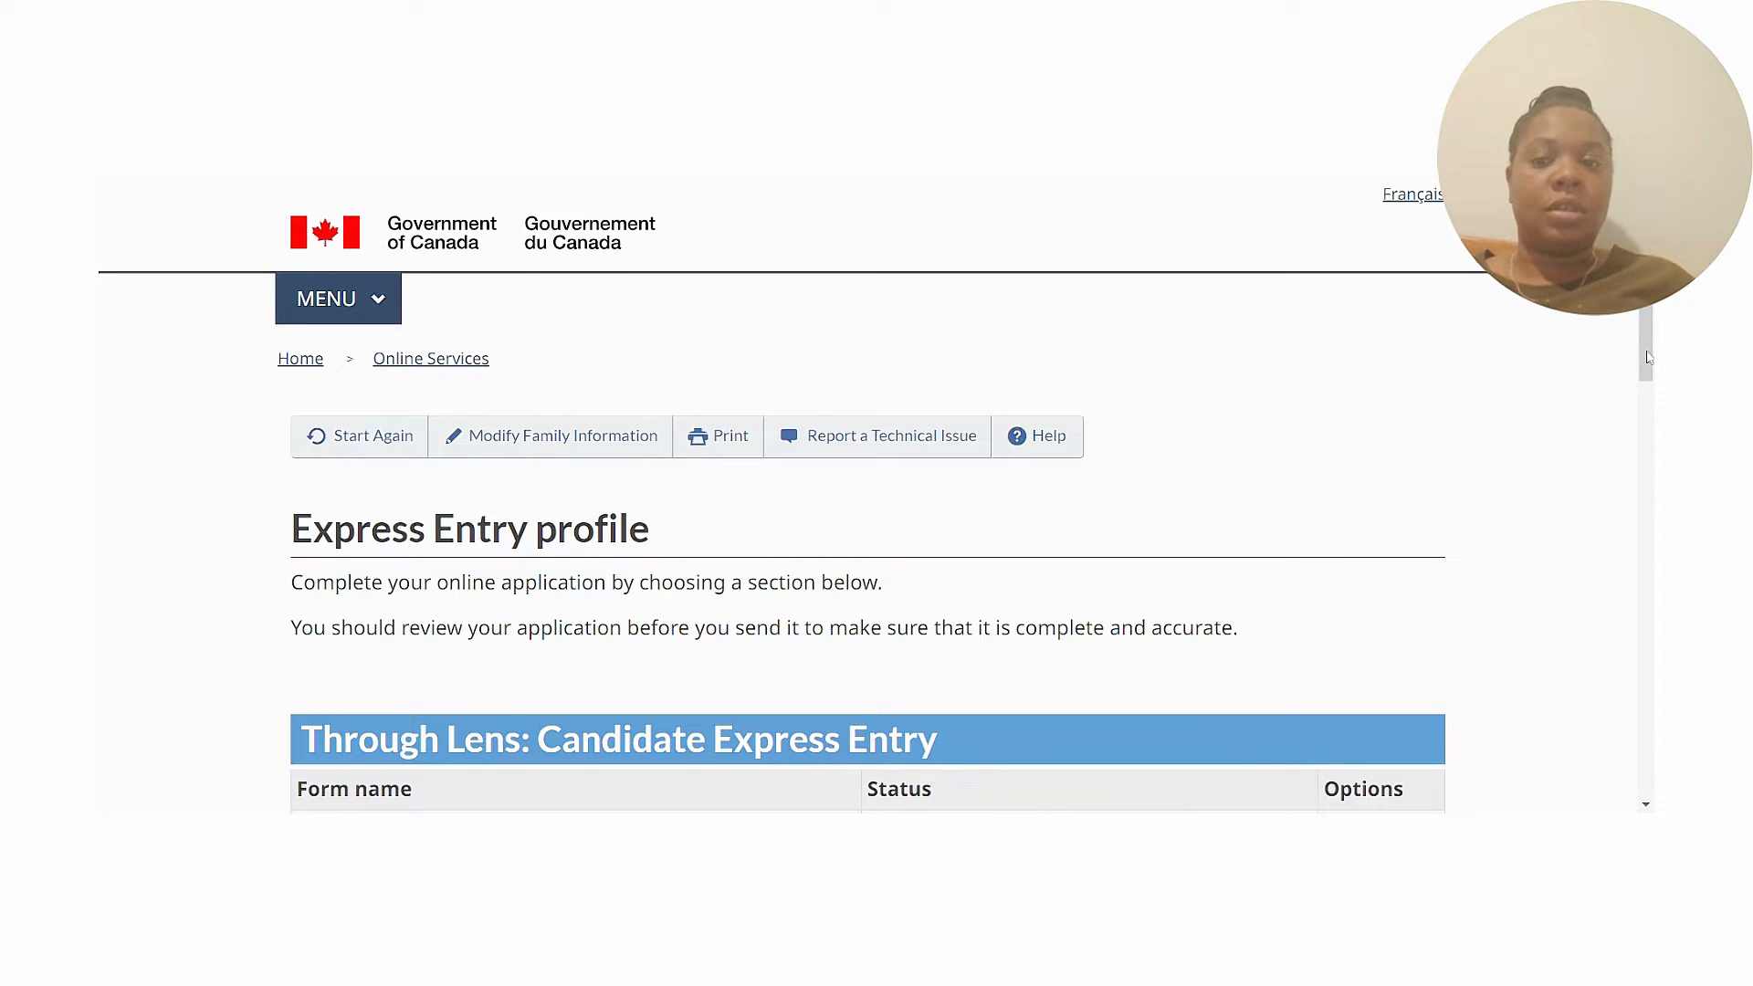
scroll(1649, 357, down, 4)
drag(1646, 396, 1646, 413)
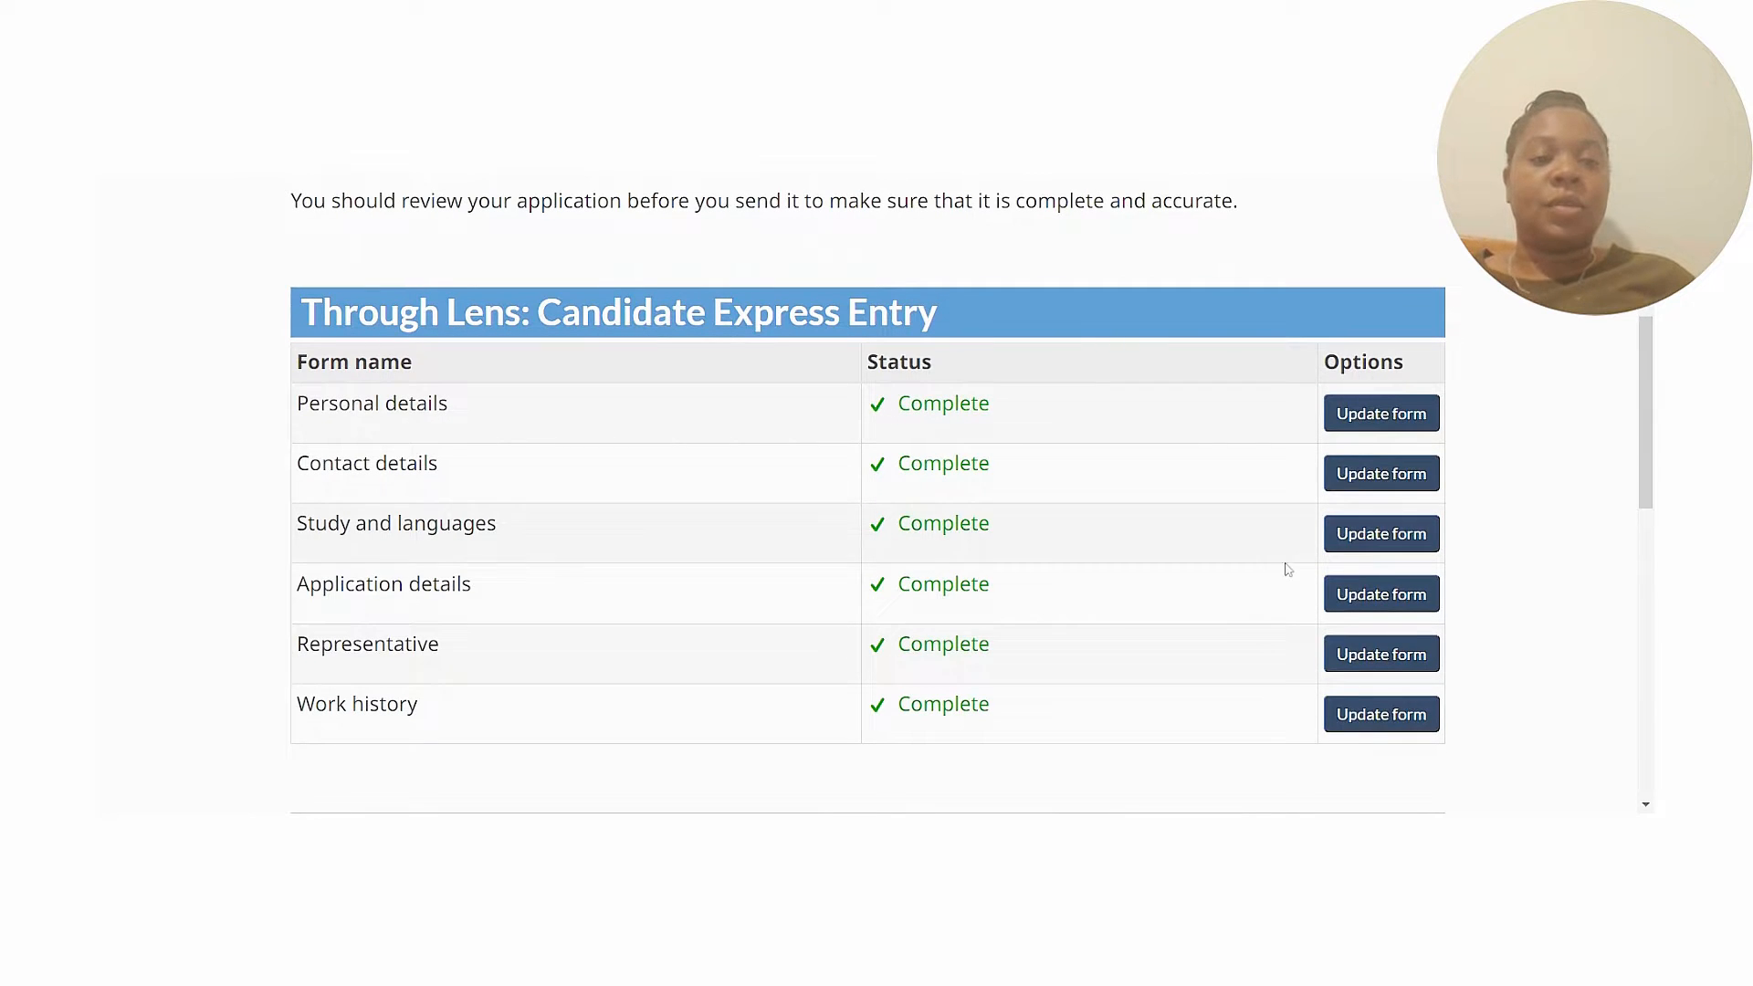
Review Contact details, keeping correspondence language English, and save through the Email address section.
click(1378, 479)
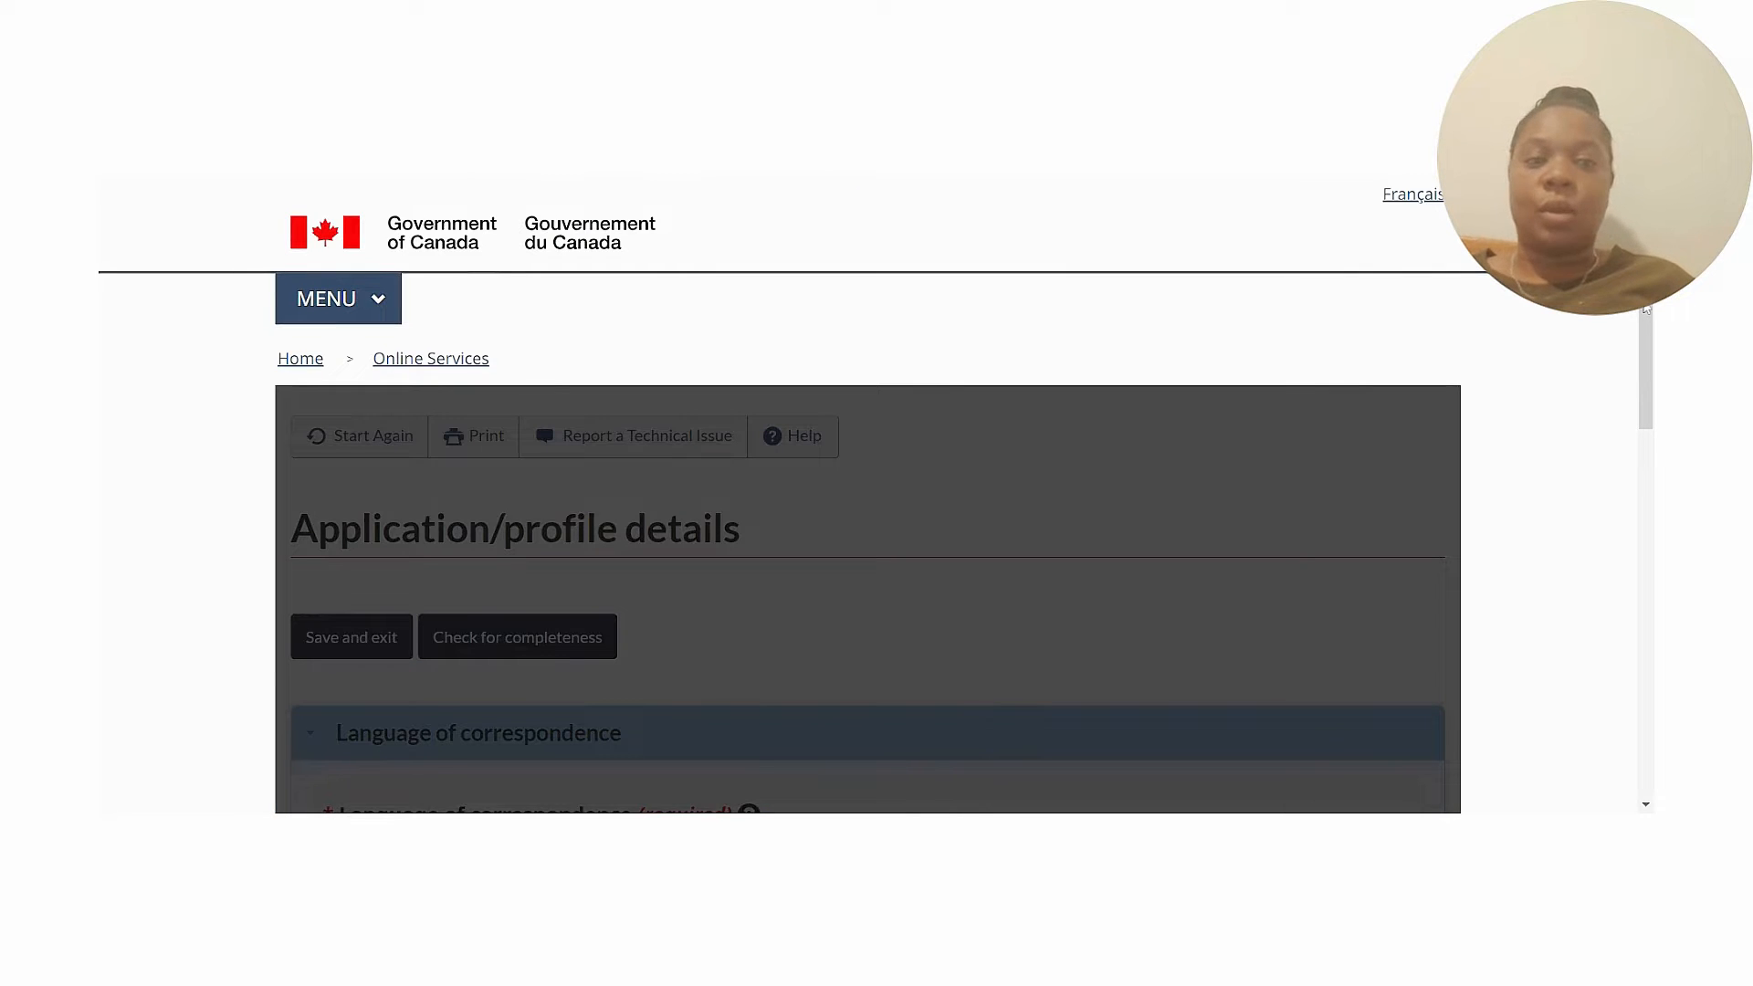
drag(1646, 310, 1652, 451)
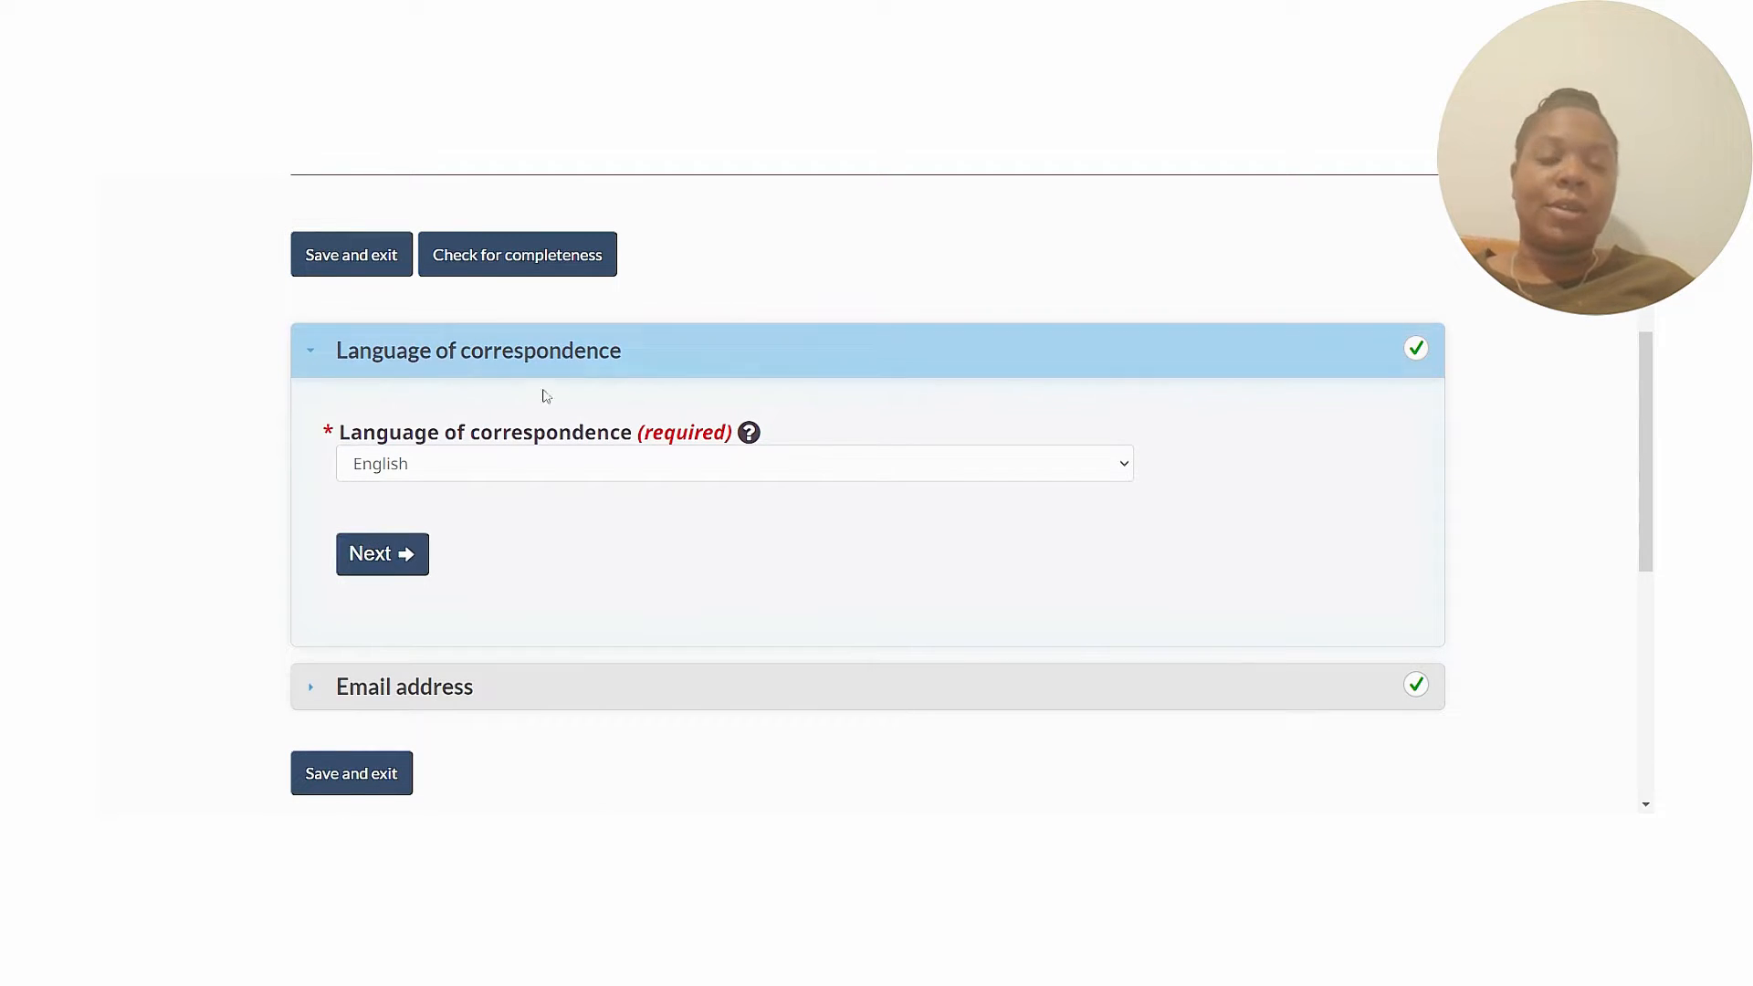
click(892, 476)
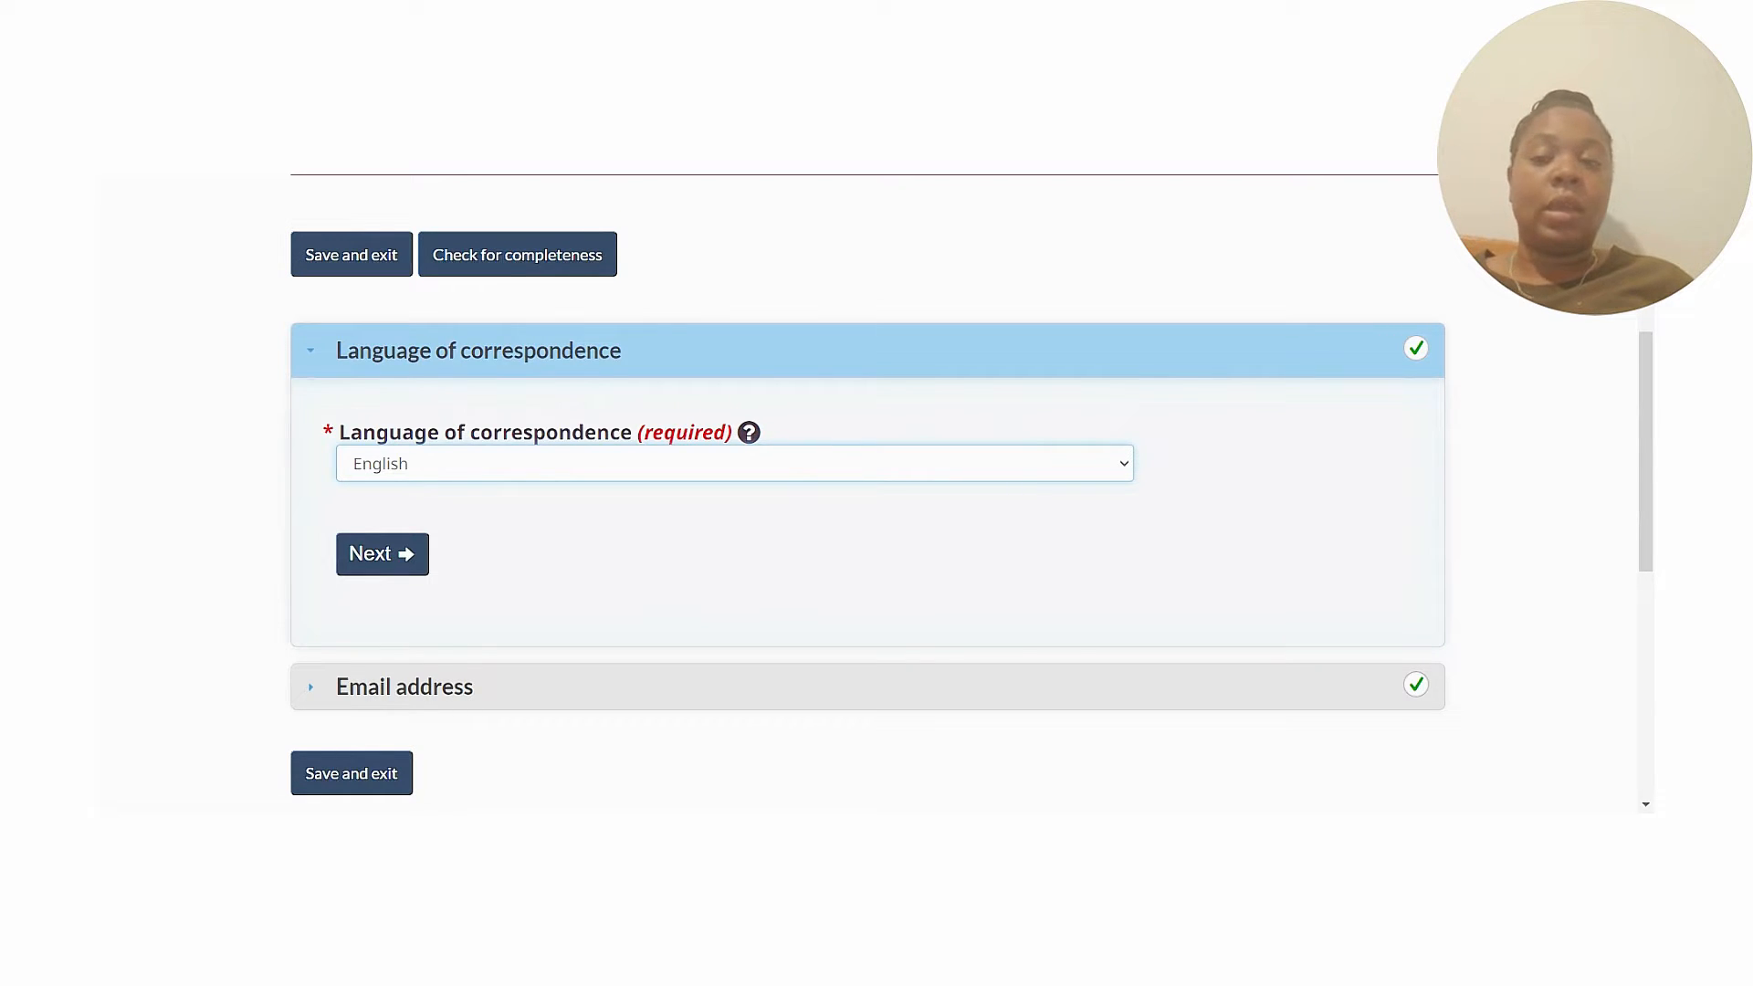
click(1326, 514)
click(399, 574)
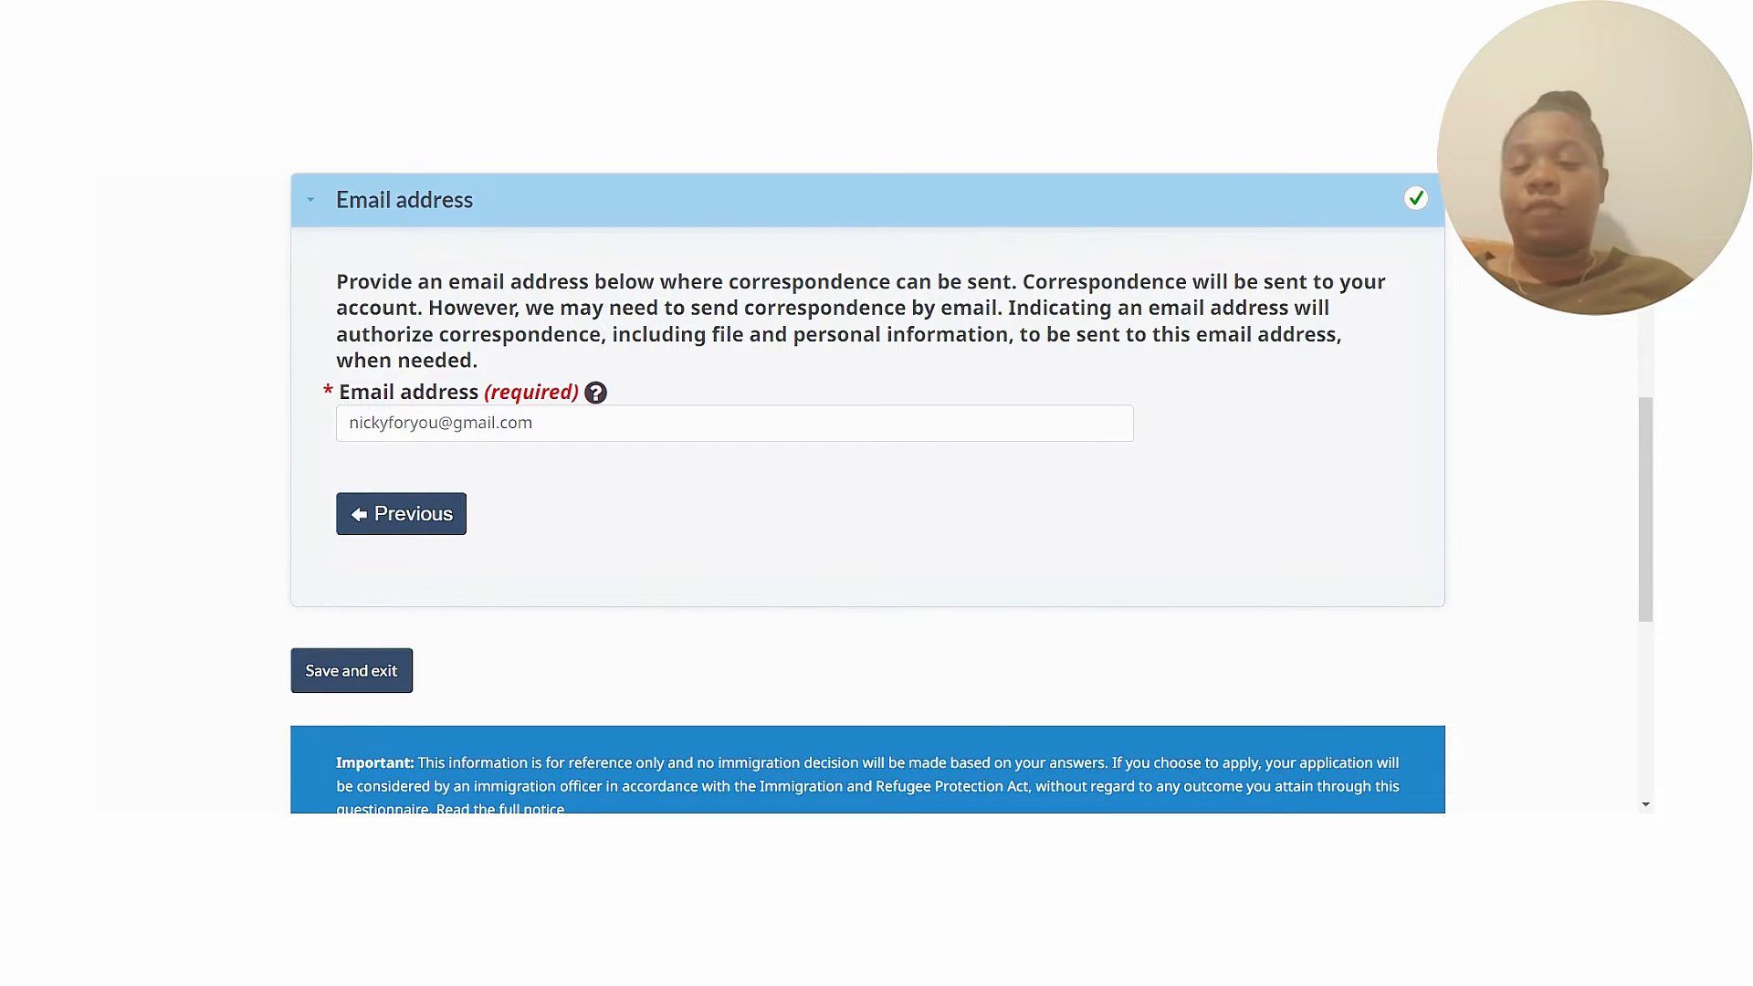
click(361, 683)
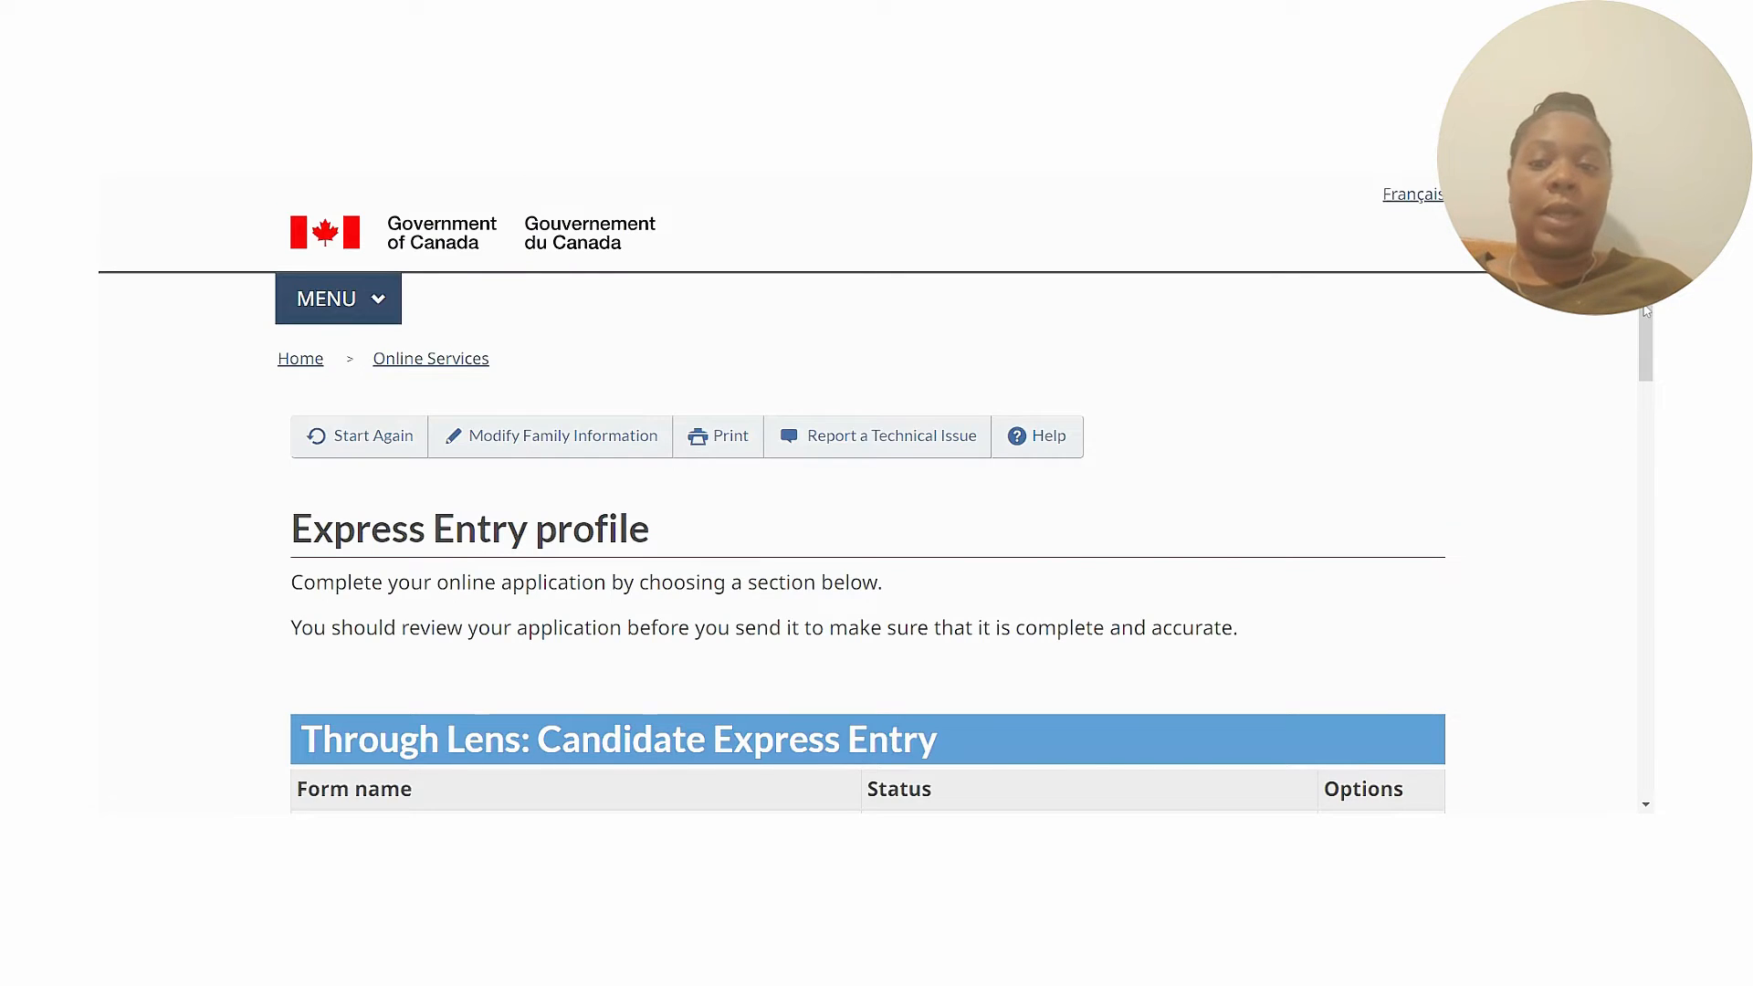
scroll(1638, 422, down, 4)
scroll(1639, 439, down, 1)
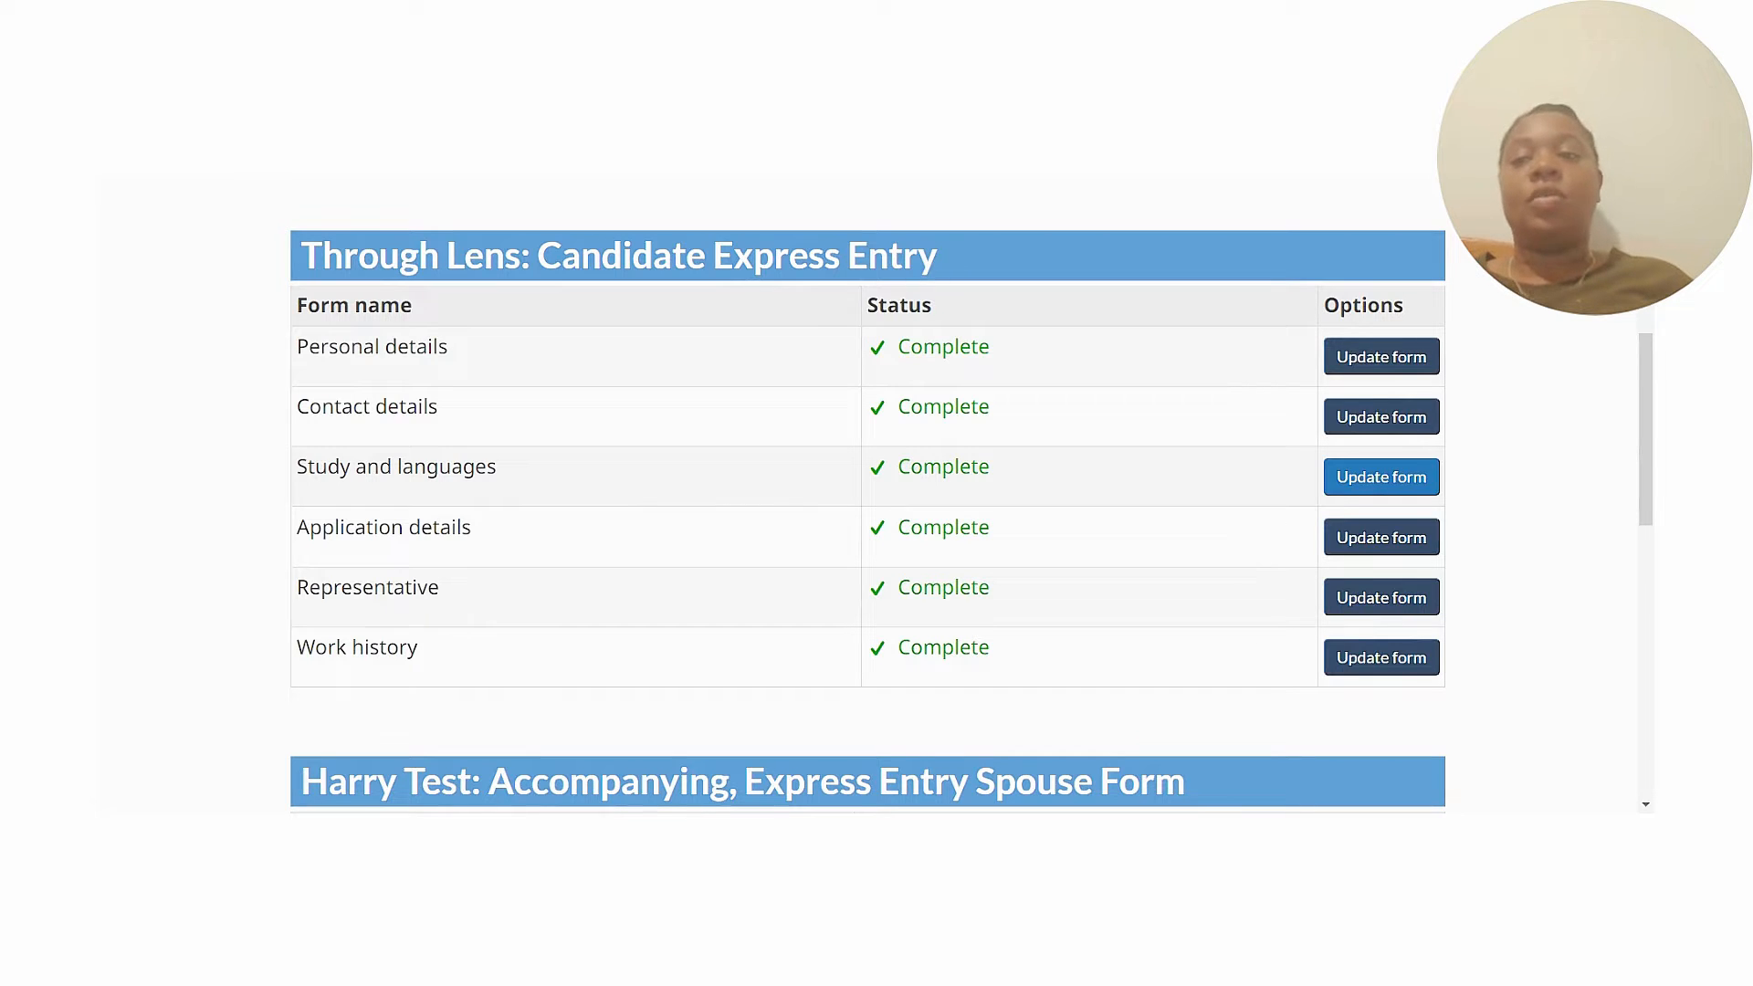
click(1376, 484)
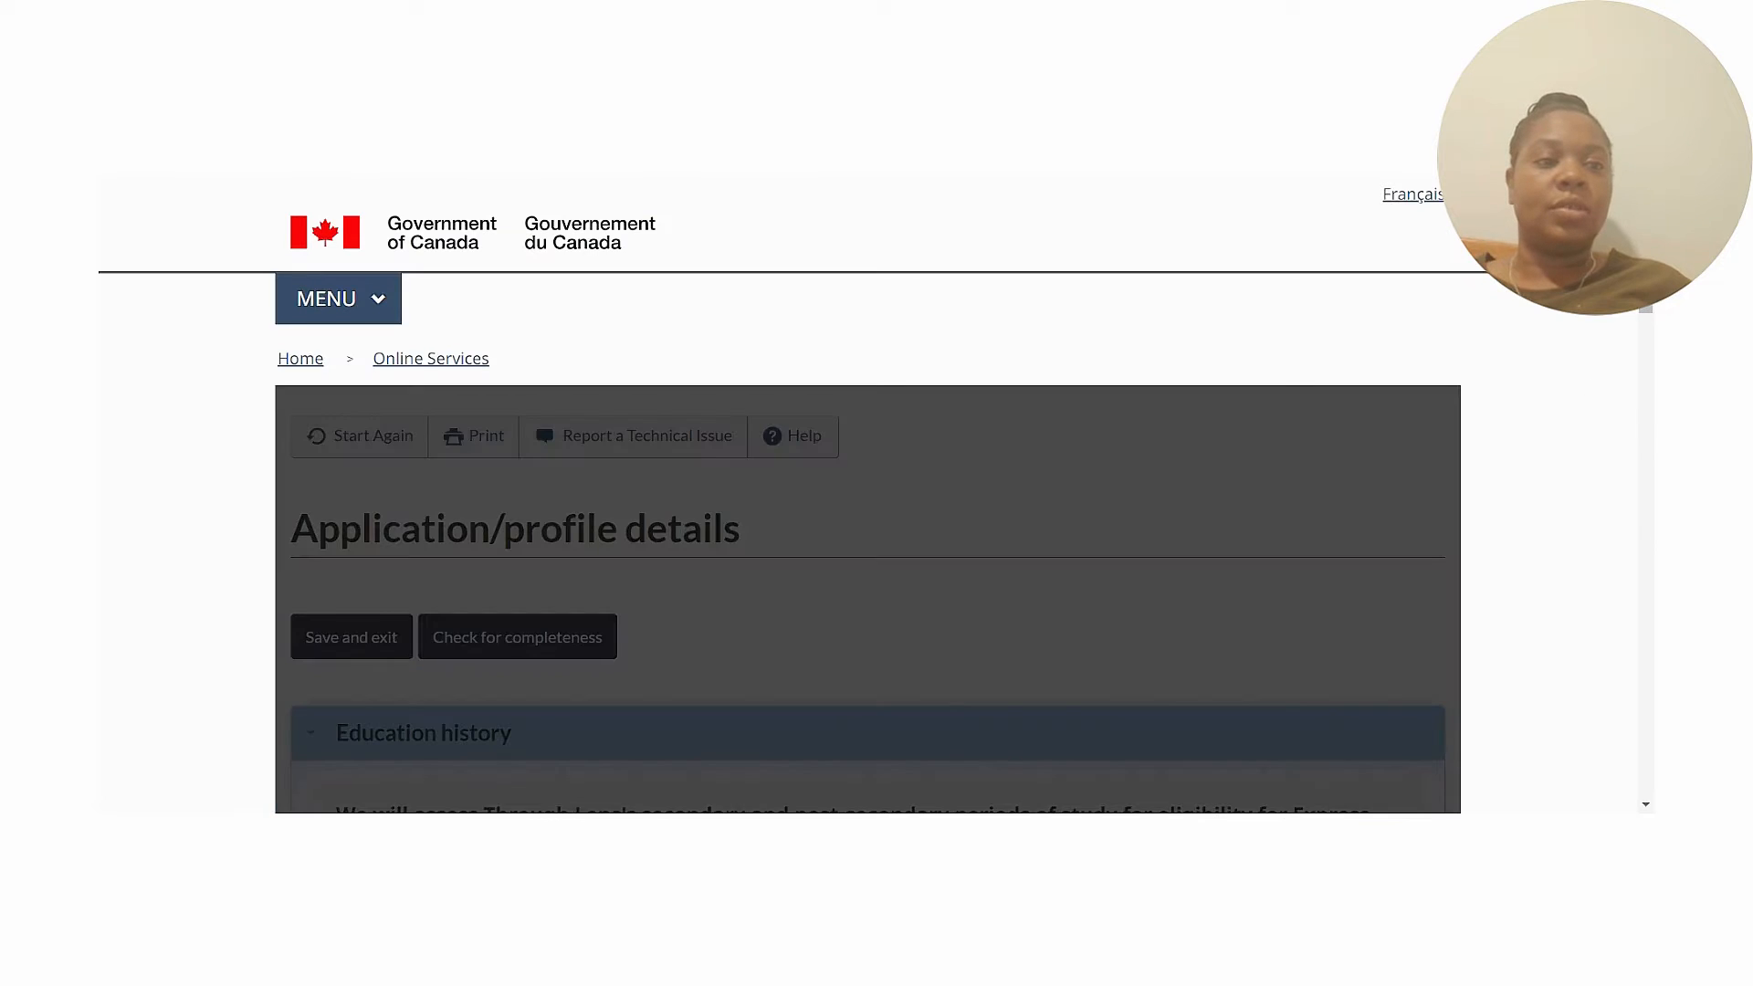
scroll(1649, 313, down, 6)
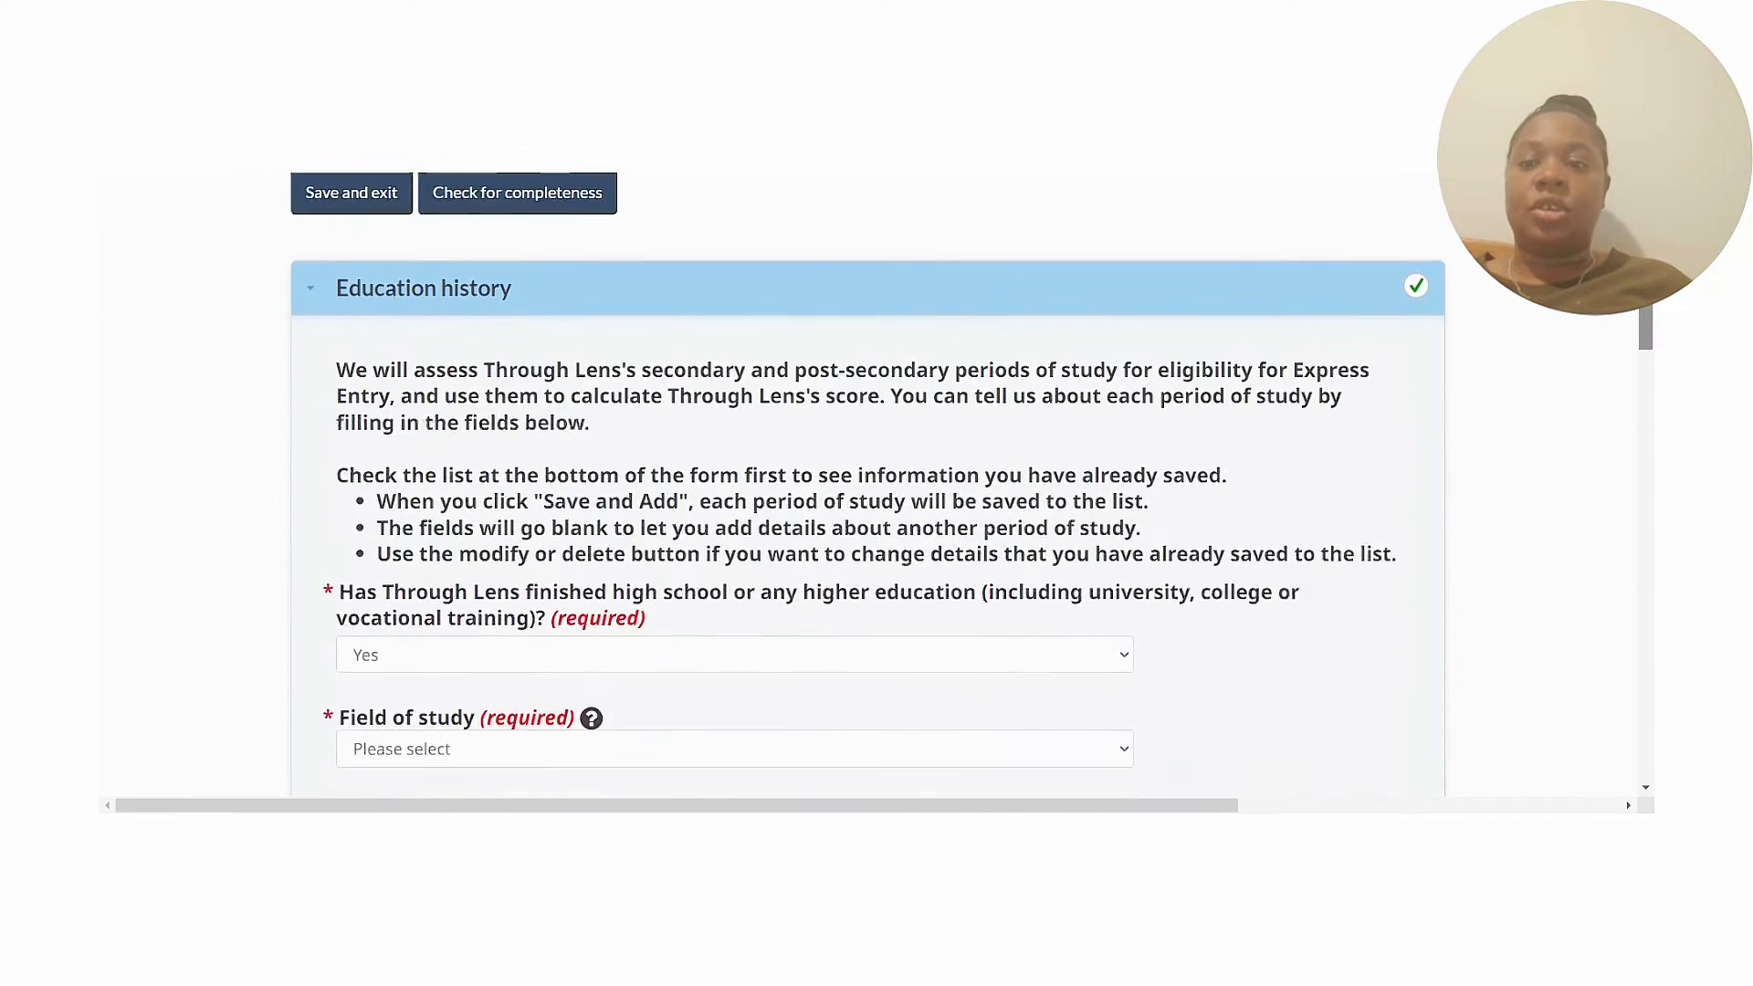
mouse_move(1649, 314)
mouse_down()
mouse_move(1649, 296)
mouse_move(1649, 316)
mouse_up()
drag(1649, 316, 1648, 316)
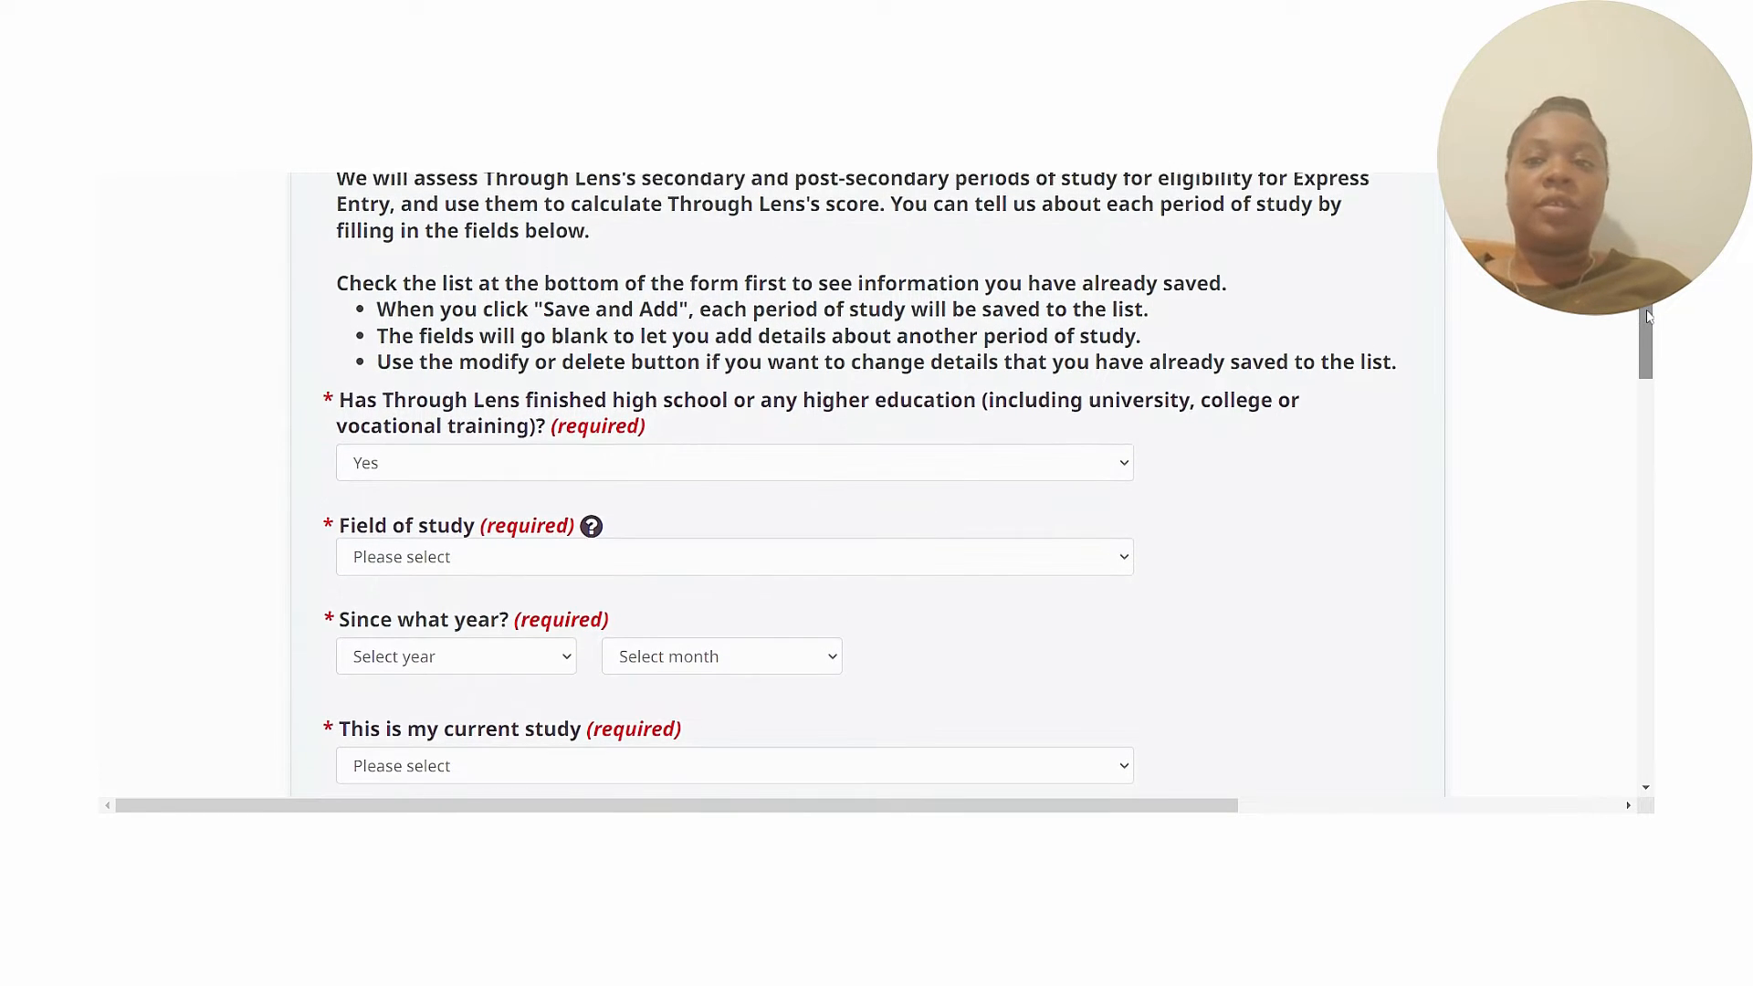
scroll(1649, 317, down, 7)
drag(1646, 404, 1649, 335)
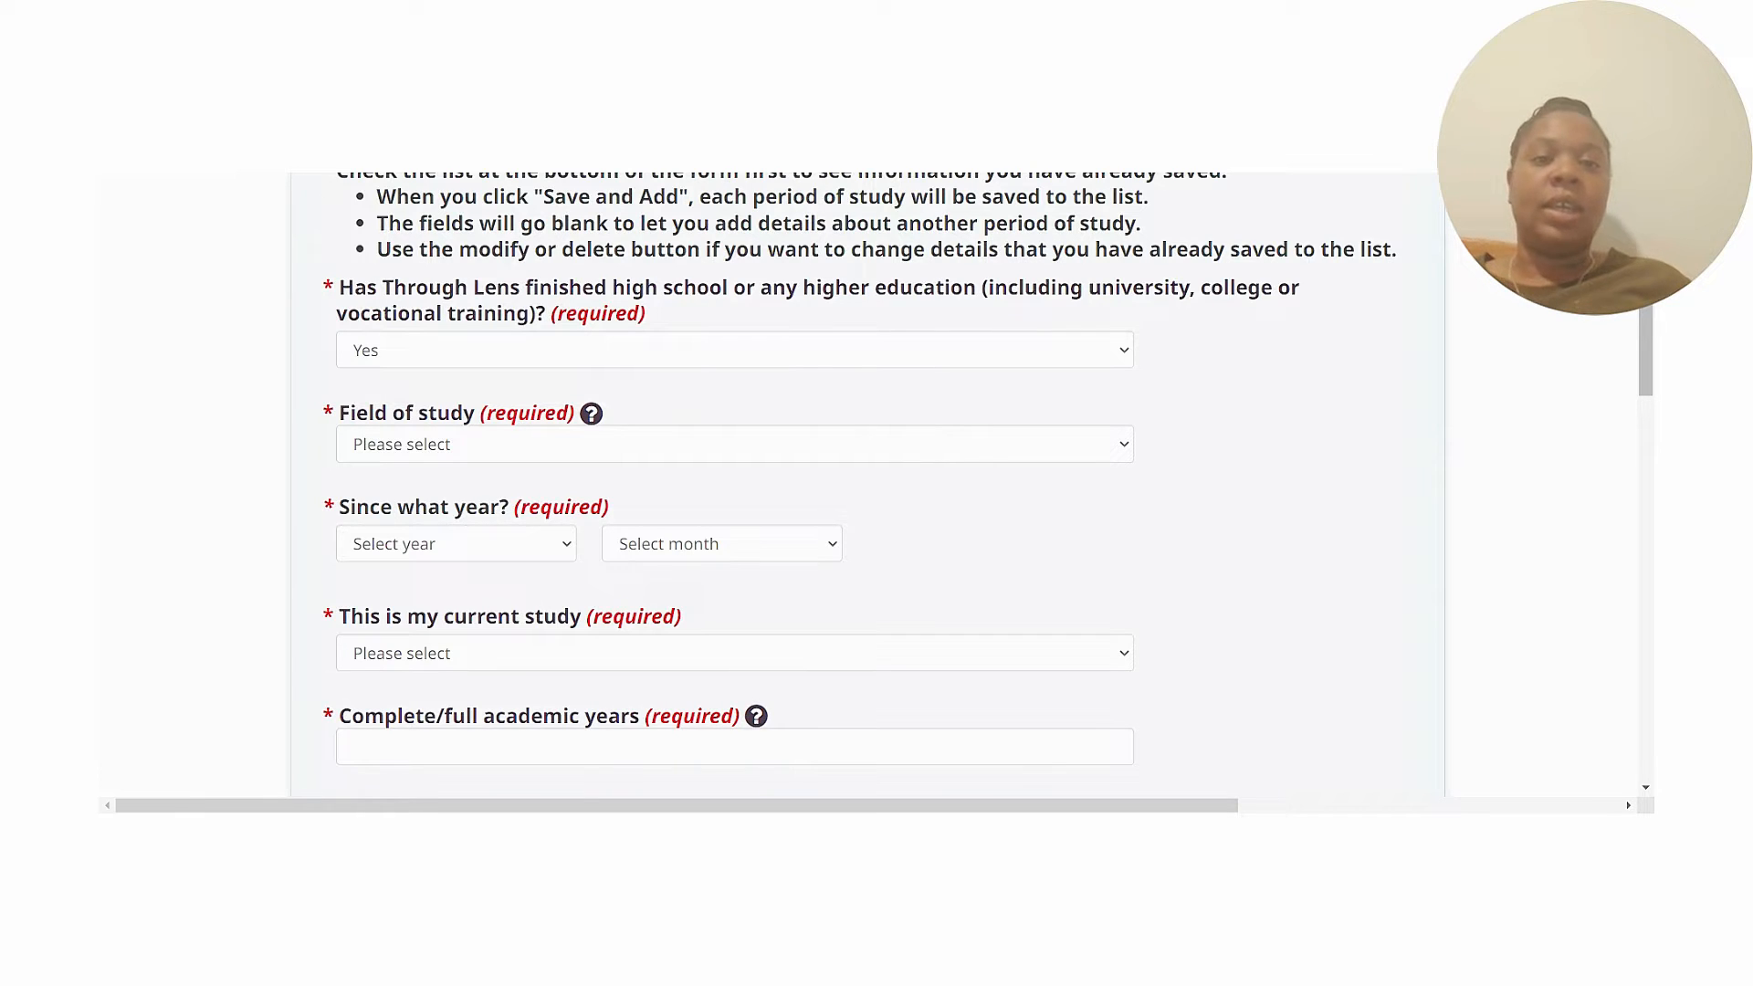
drag(1649, 334, 1651, 398)
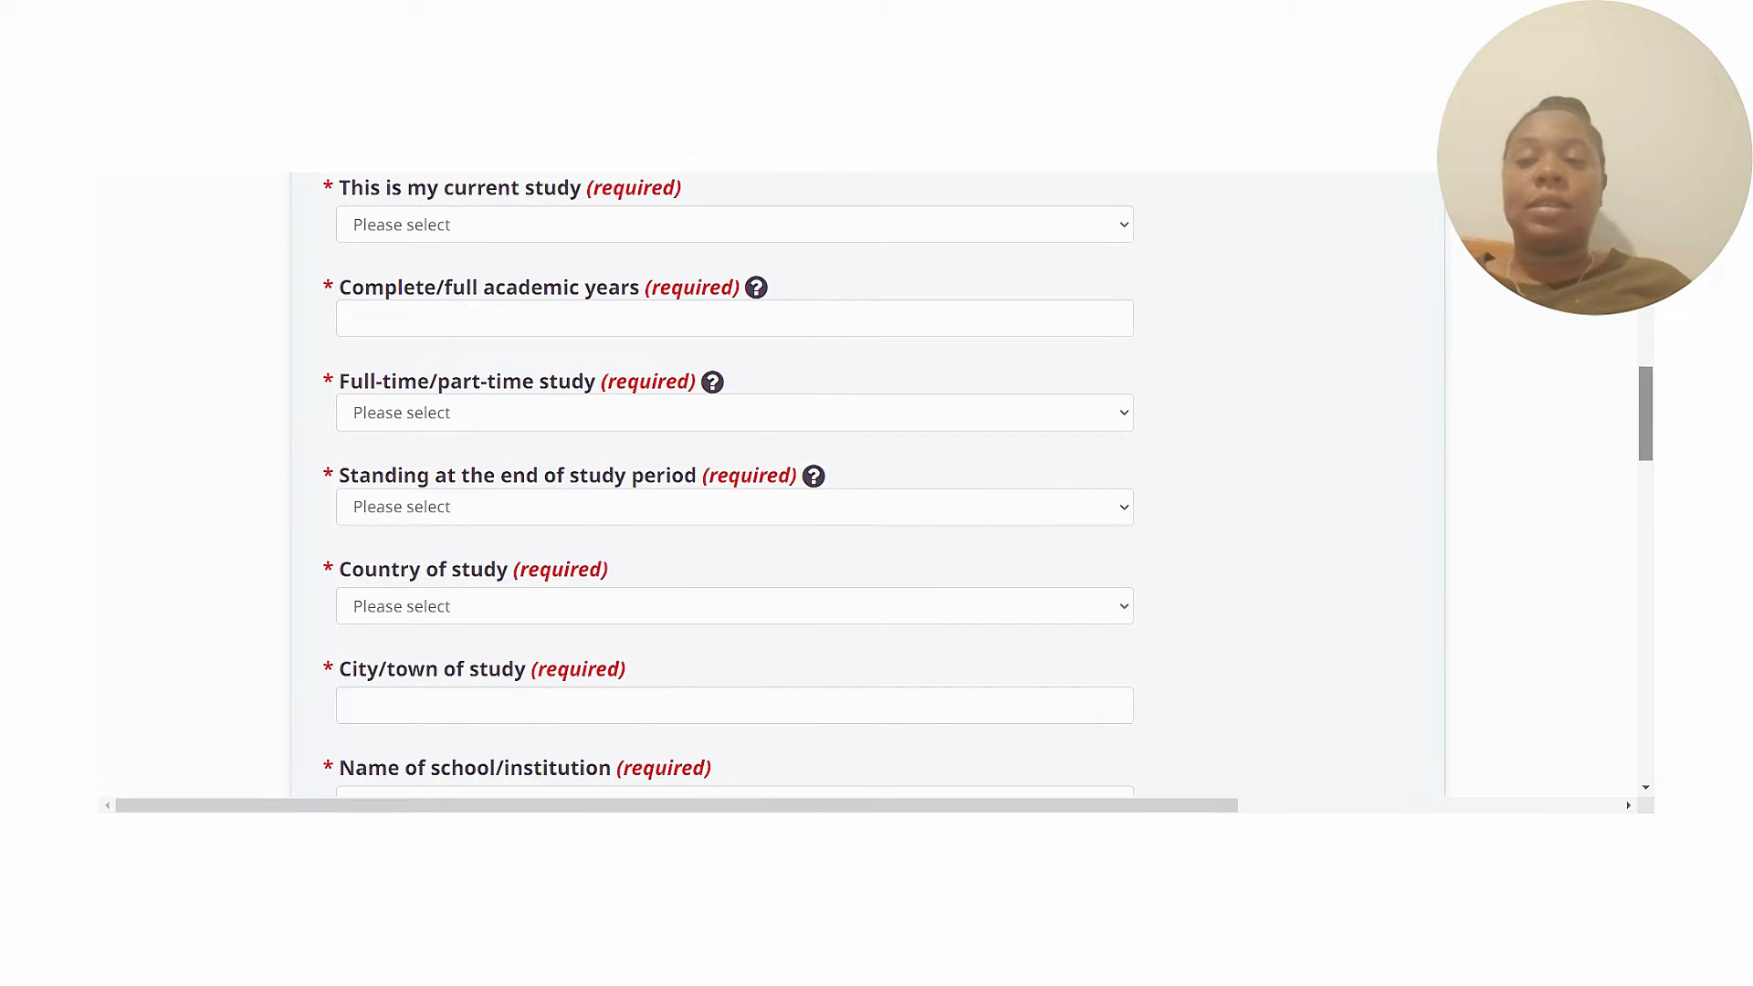
drag(1651, 398, 1651, 438)
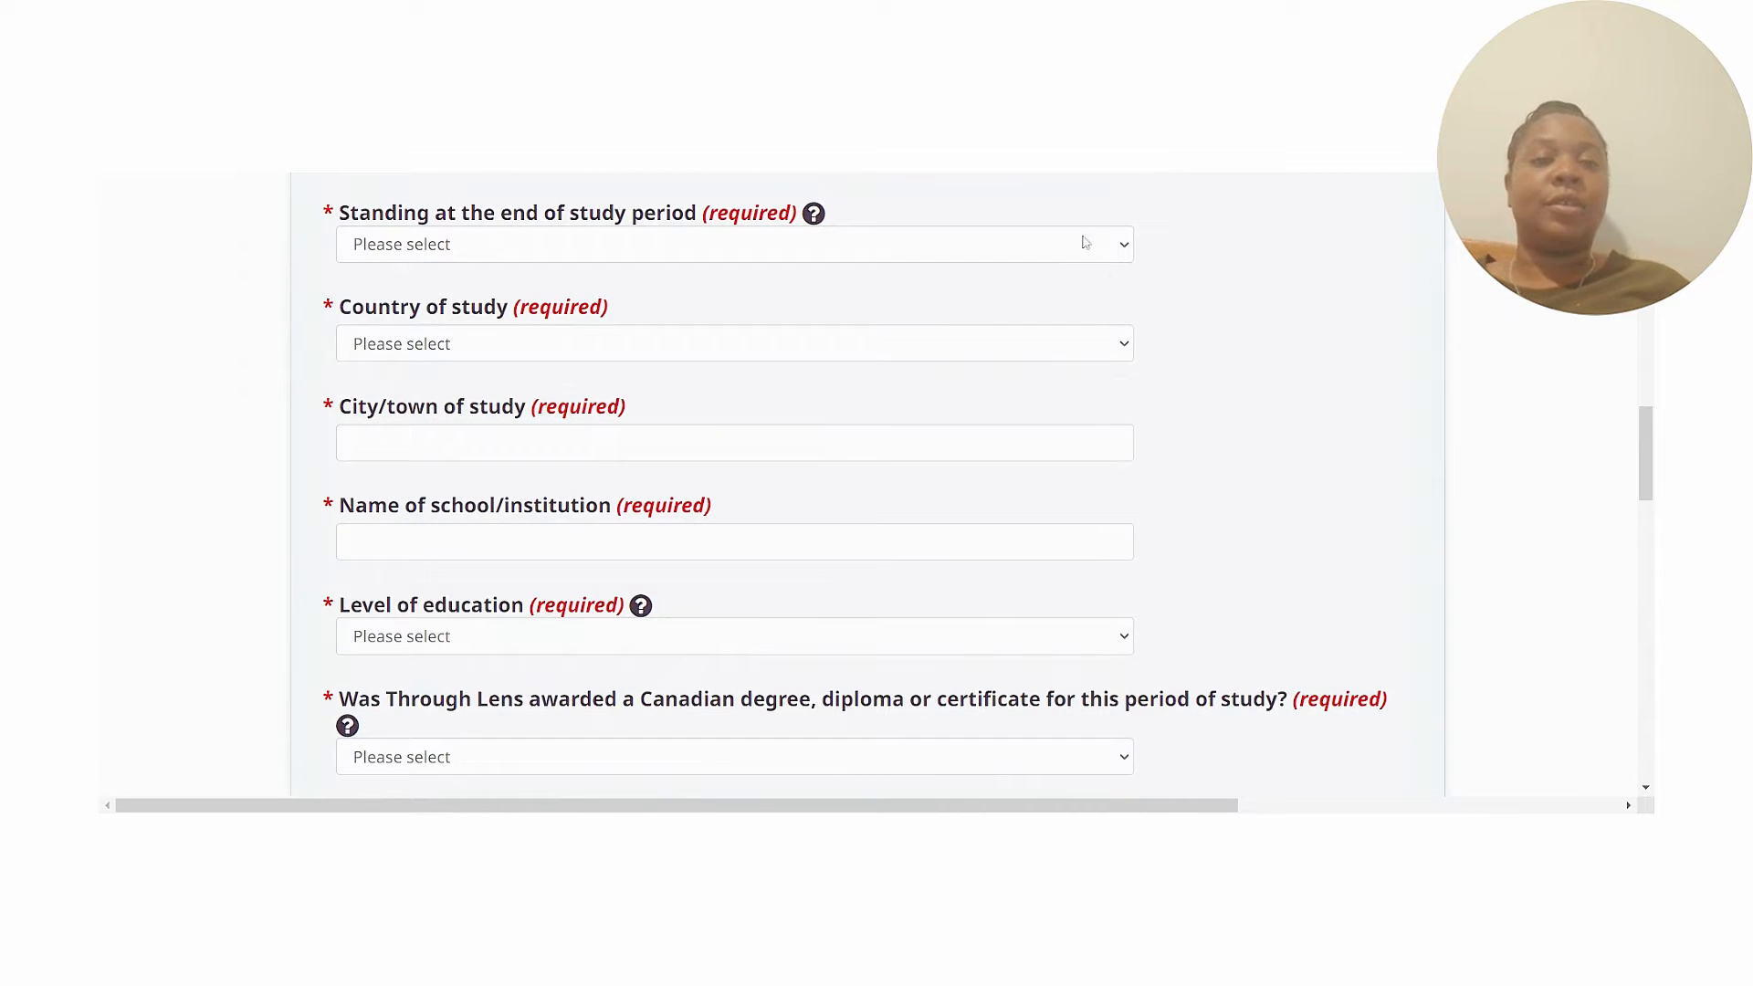
click(1130, 253)
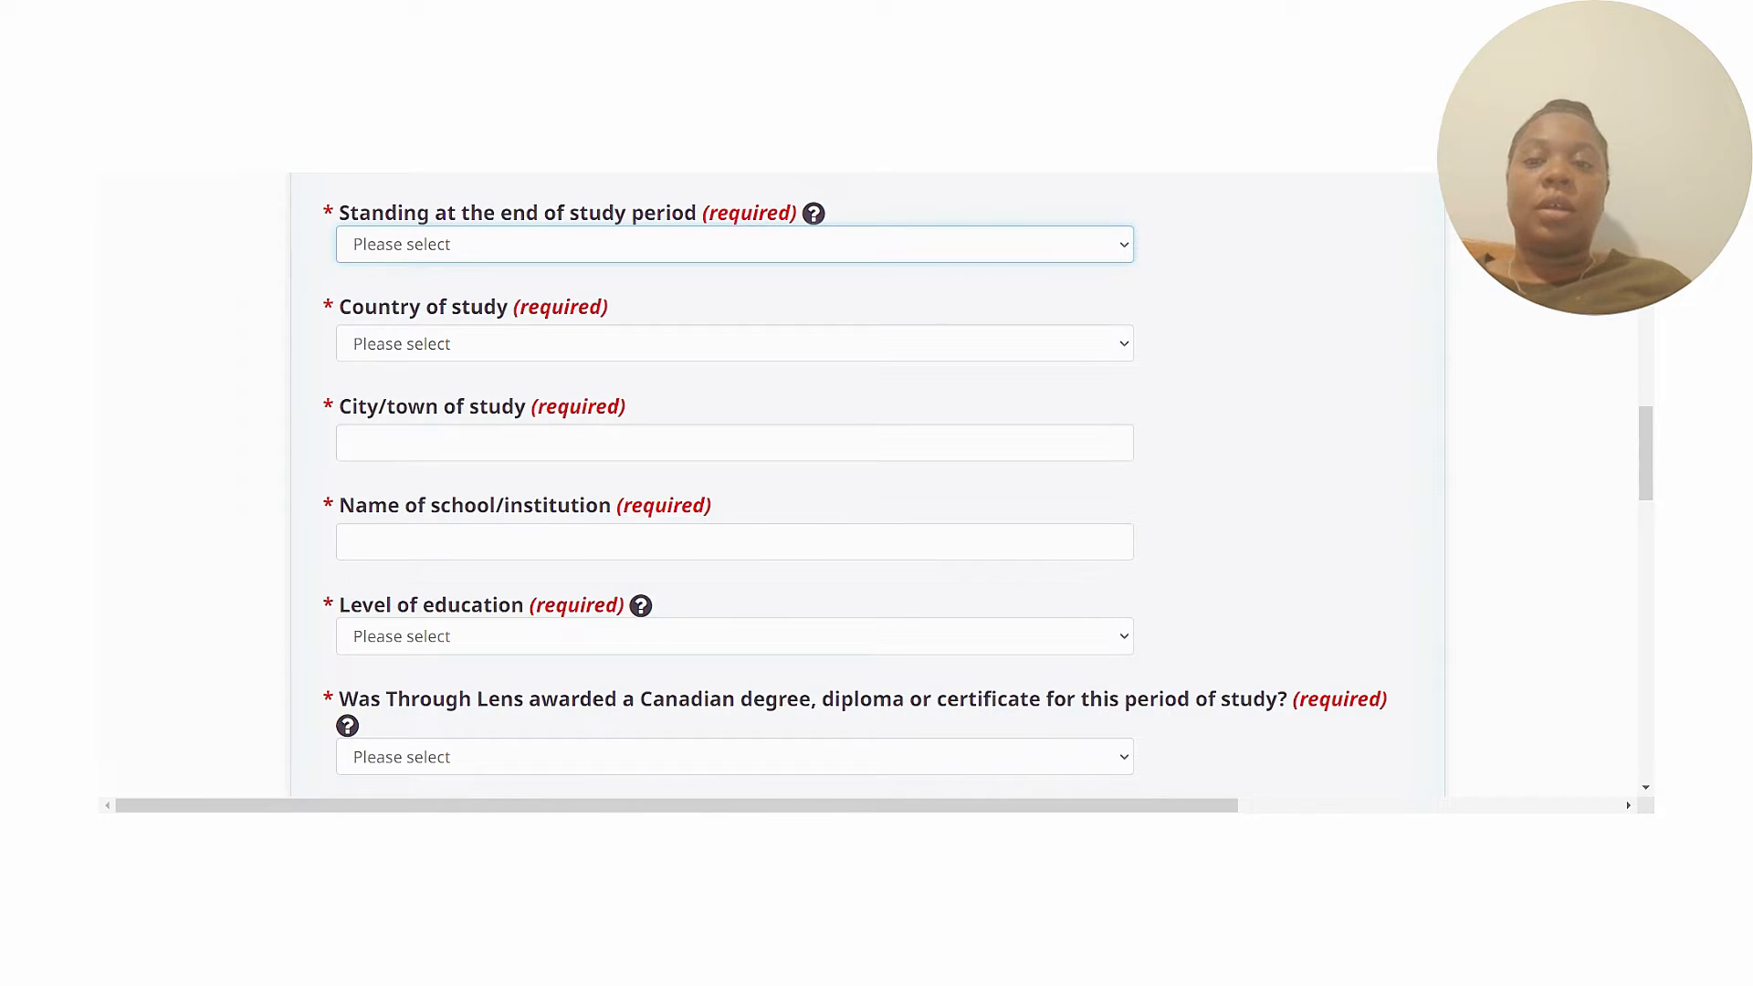
click(1252, 345)
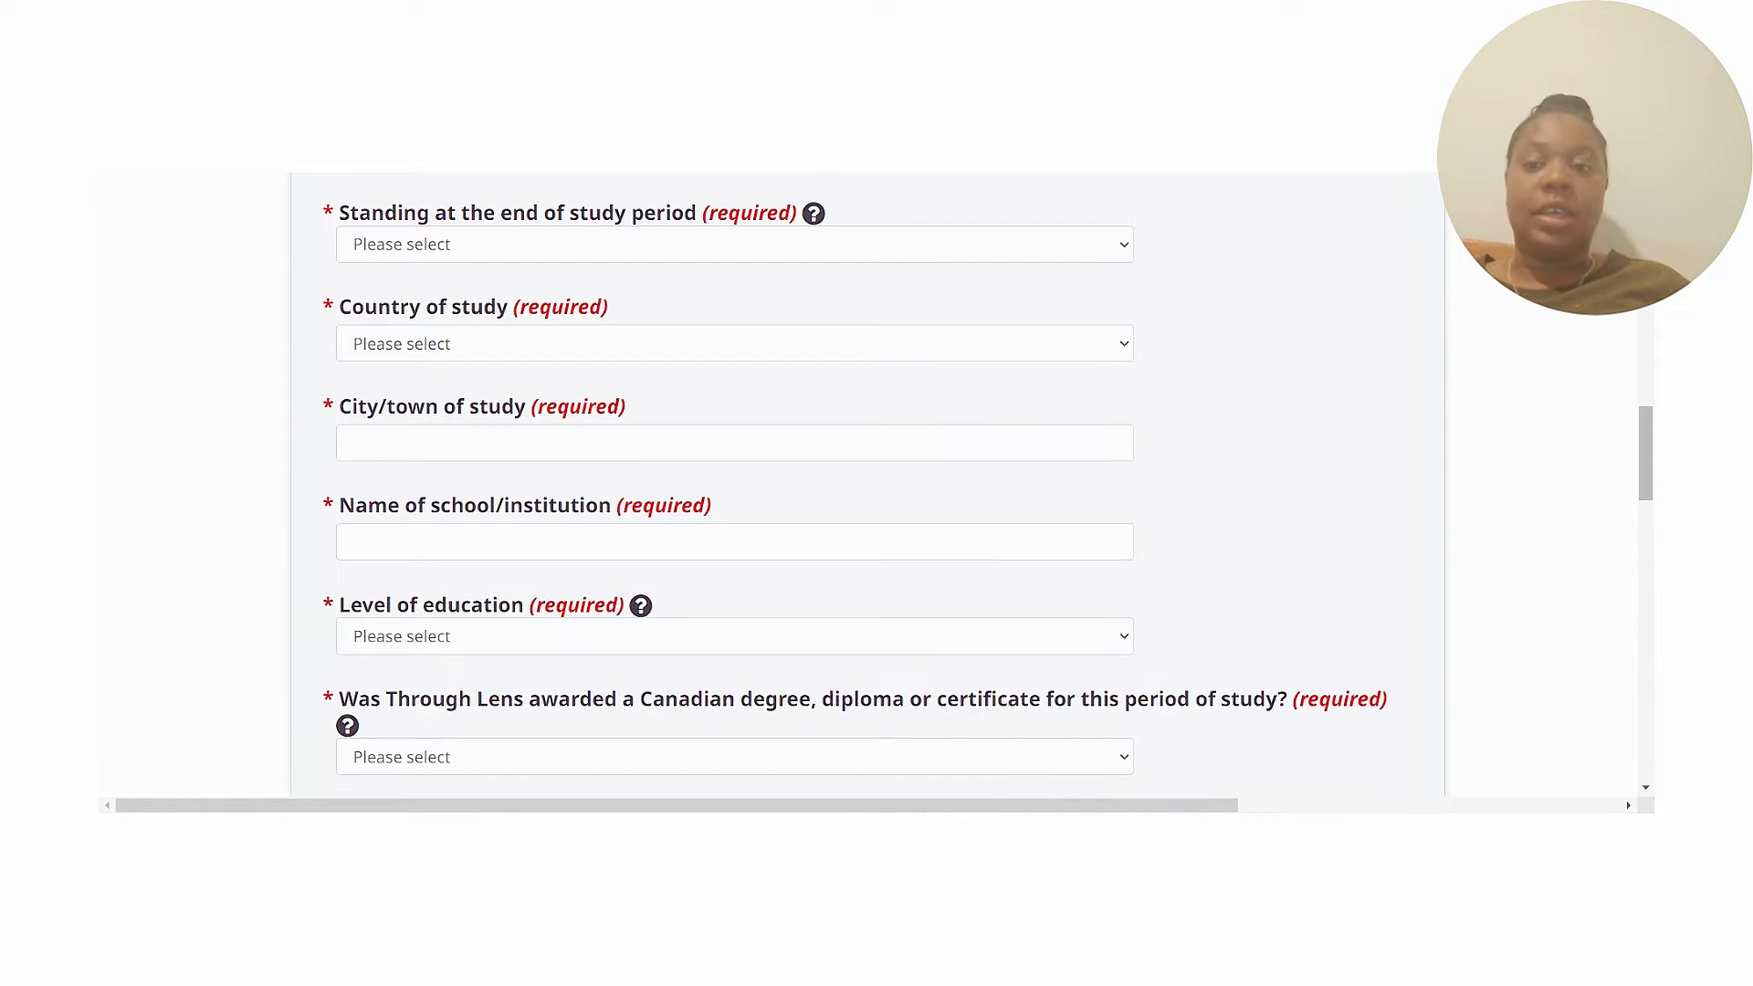
scroll(1647, 464, down, 2)
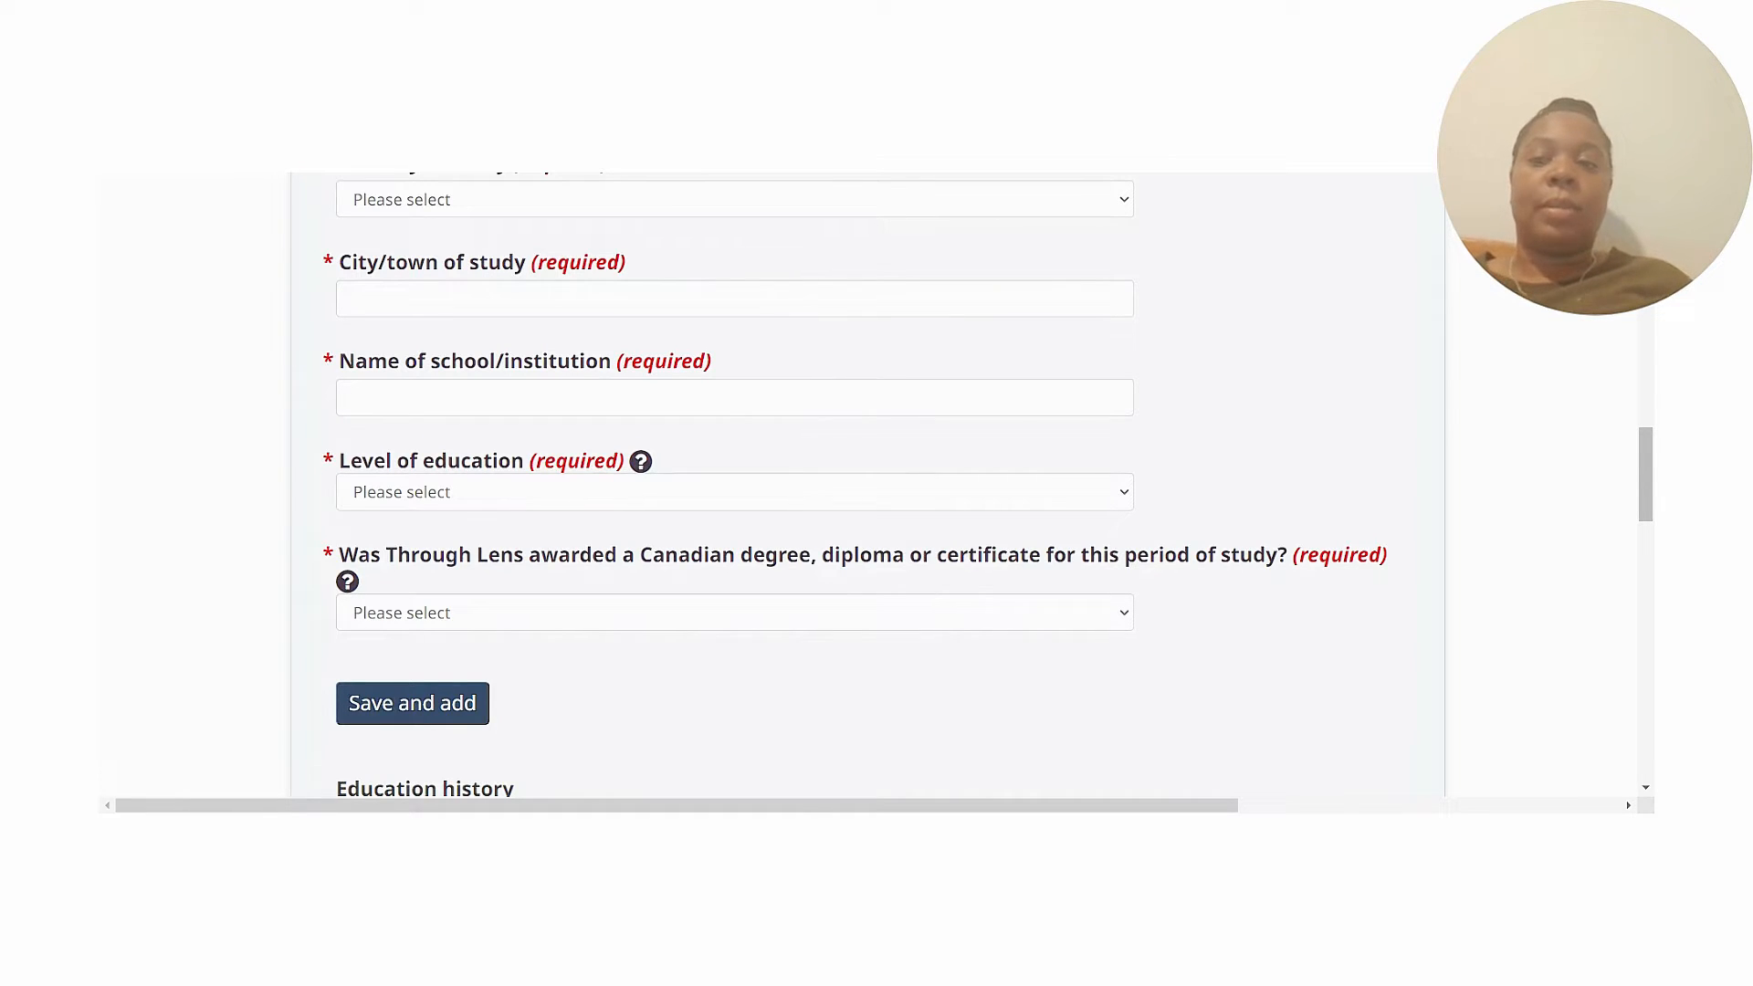
Review the three education history entries and proceed to Official languages.
drag(1648, 464, 1651, 553)
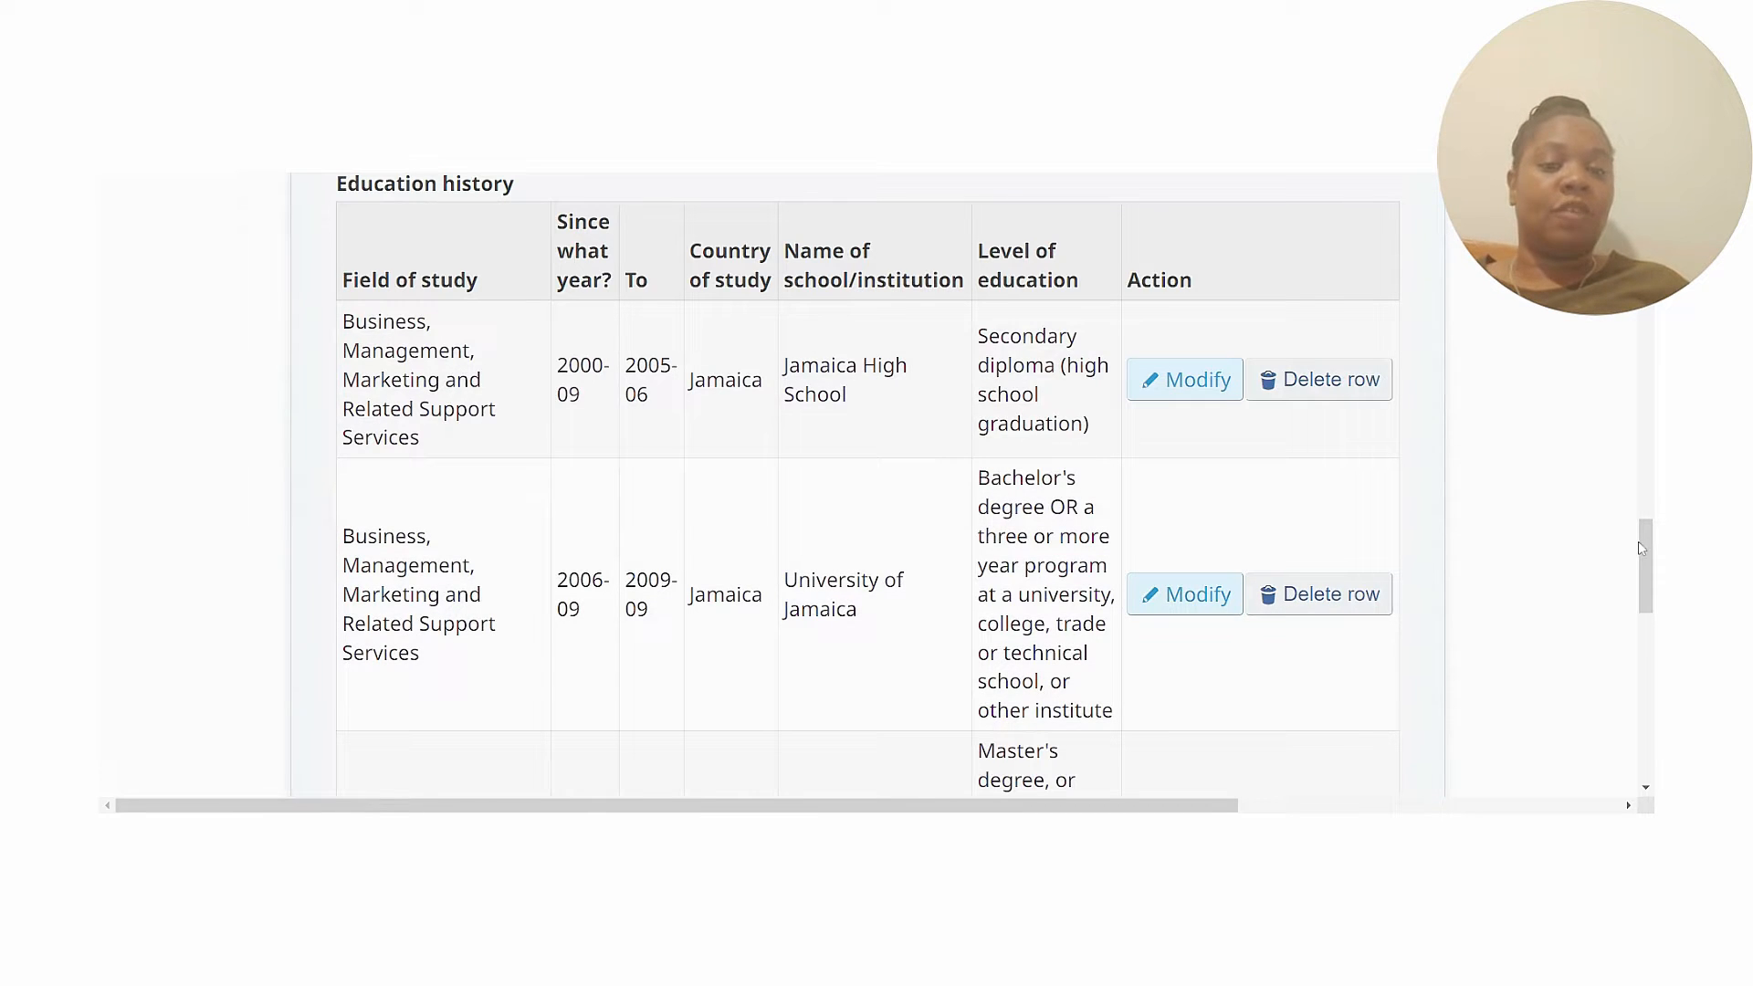
drag(1643, 549, 1653, 613)
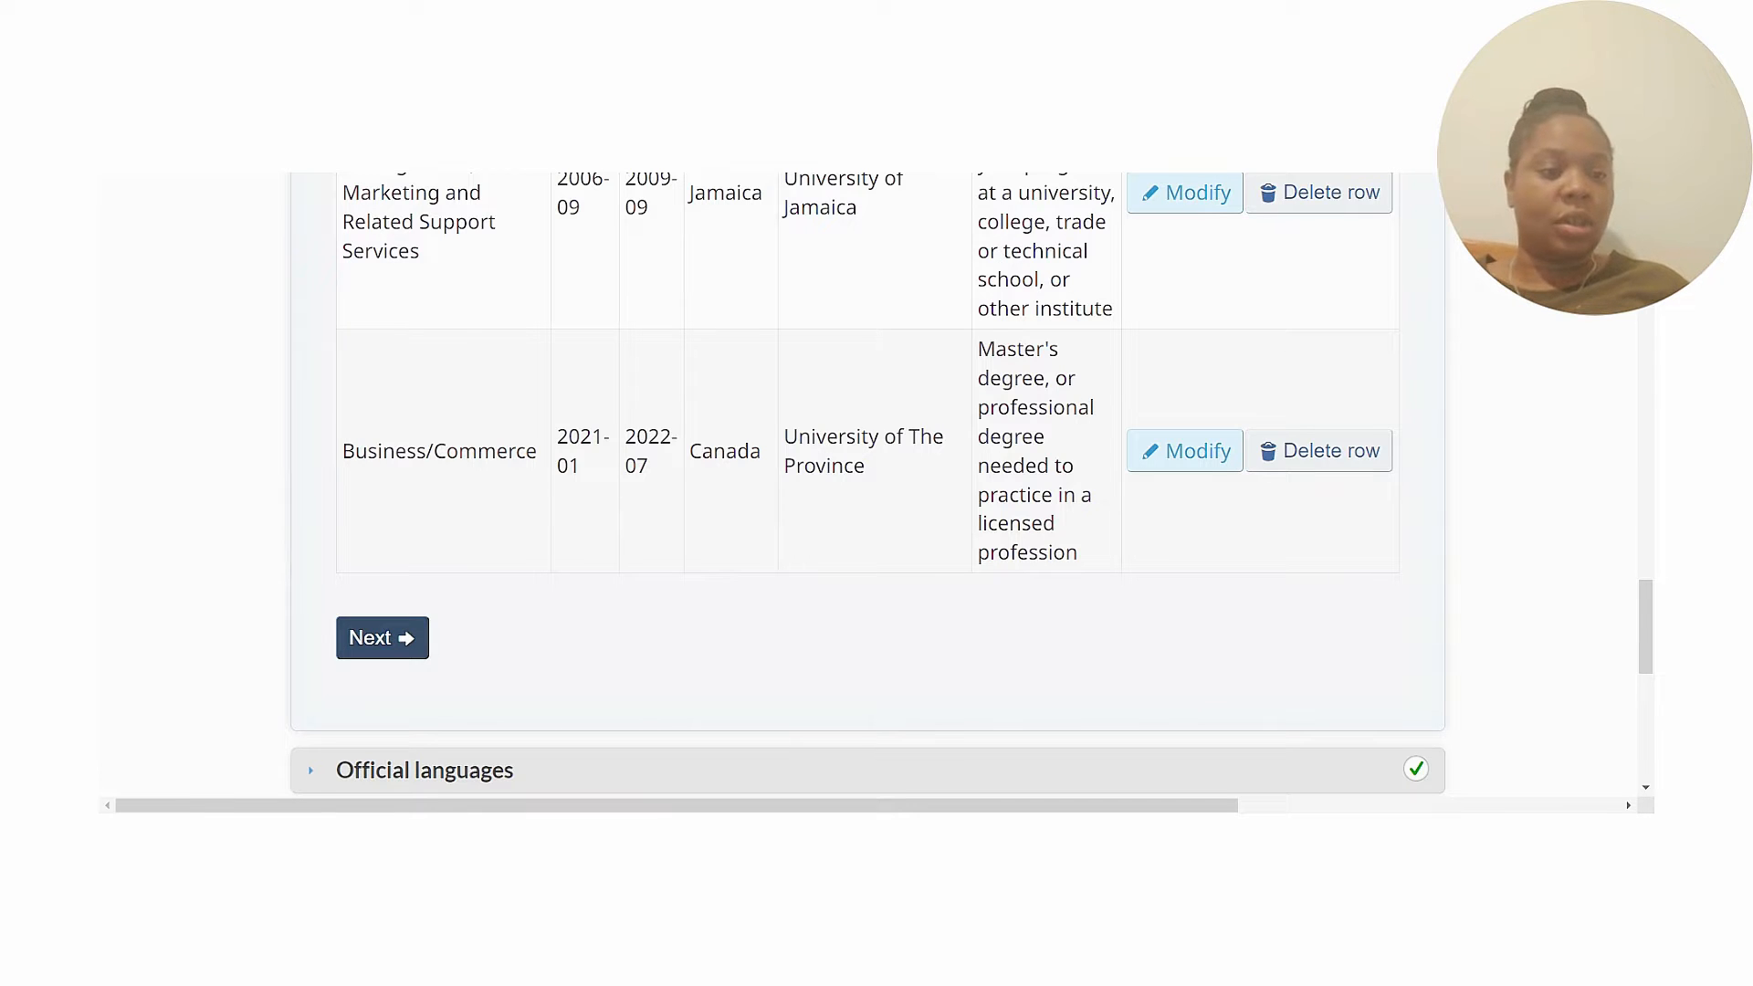
drag(1649, 619, 1651, 647)
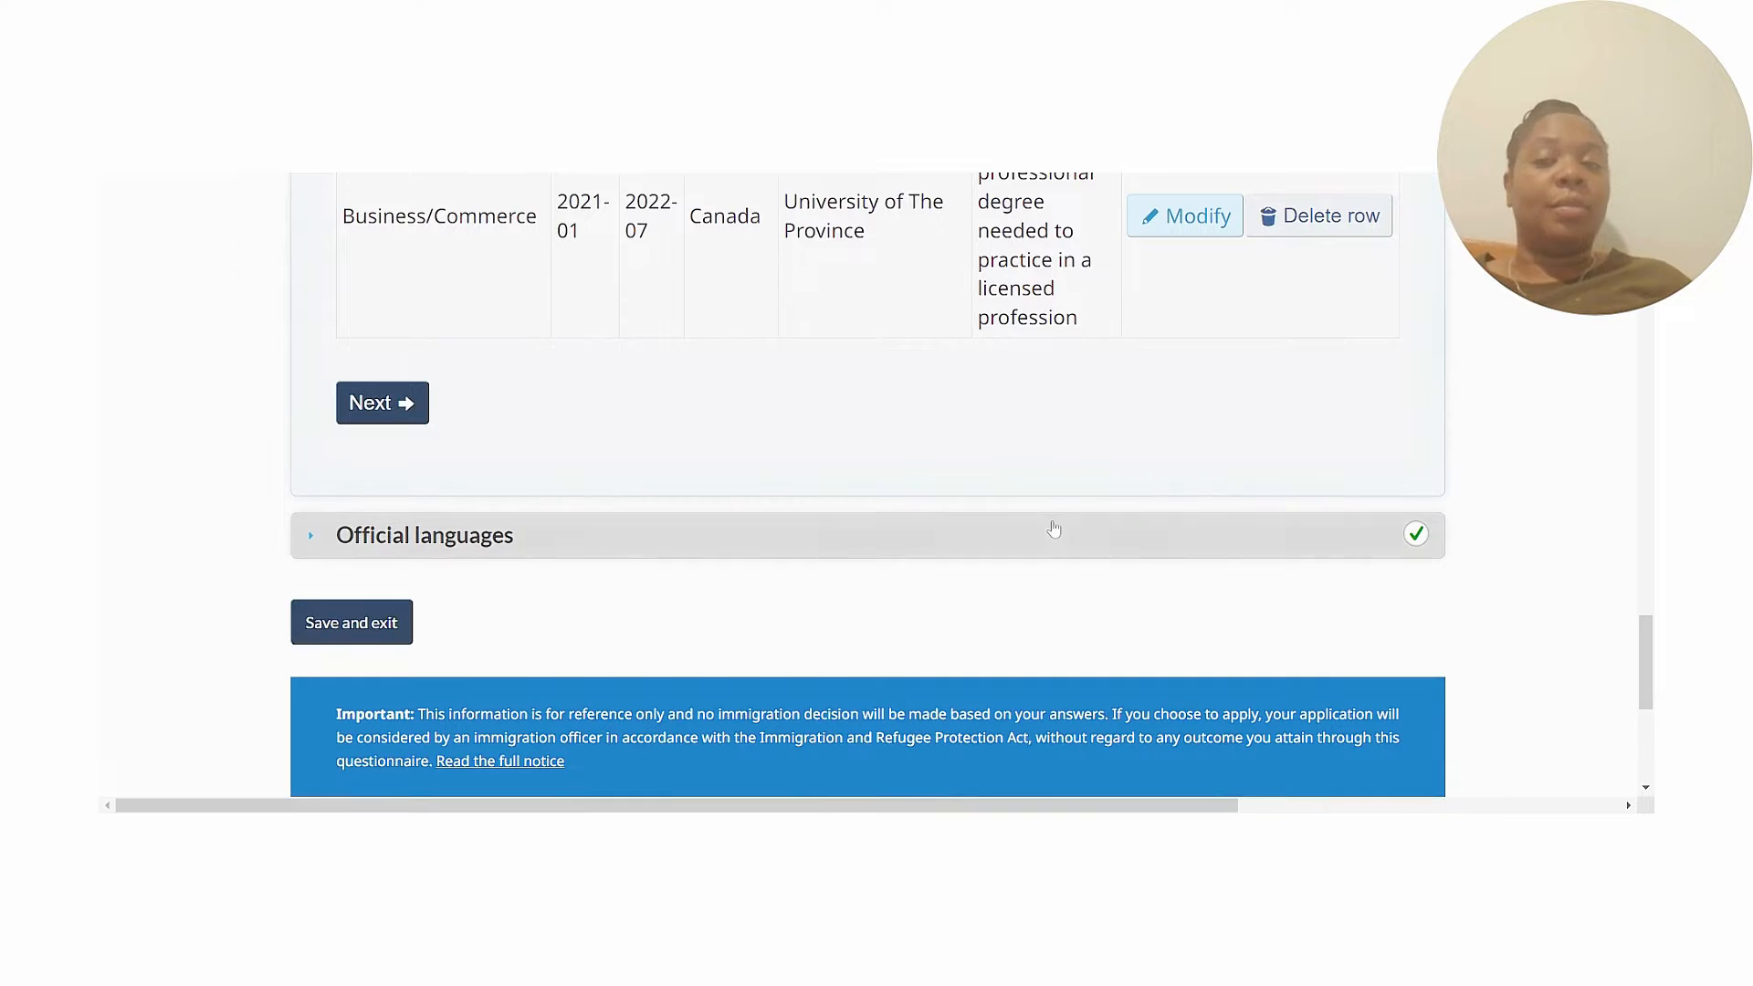
click(380, 406)
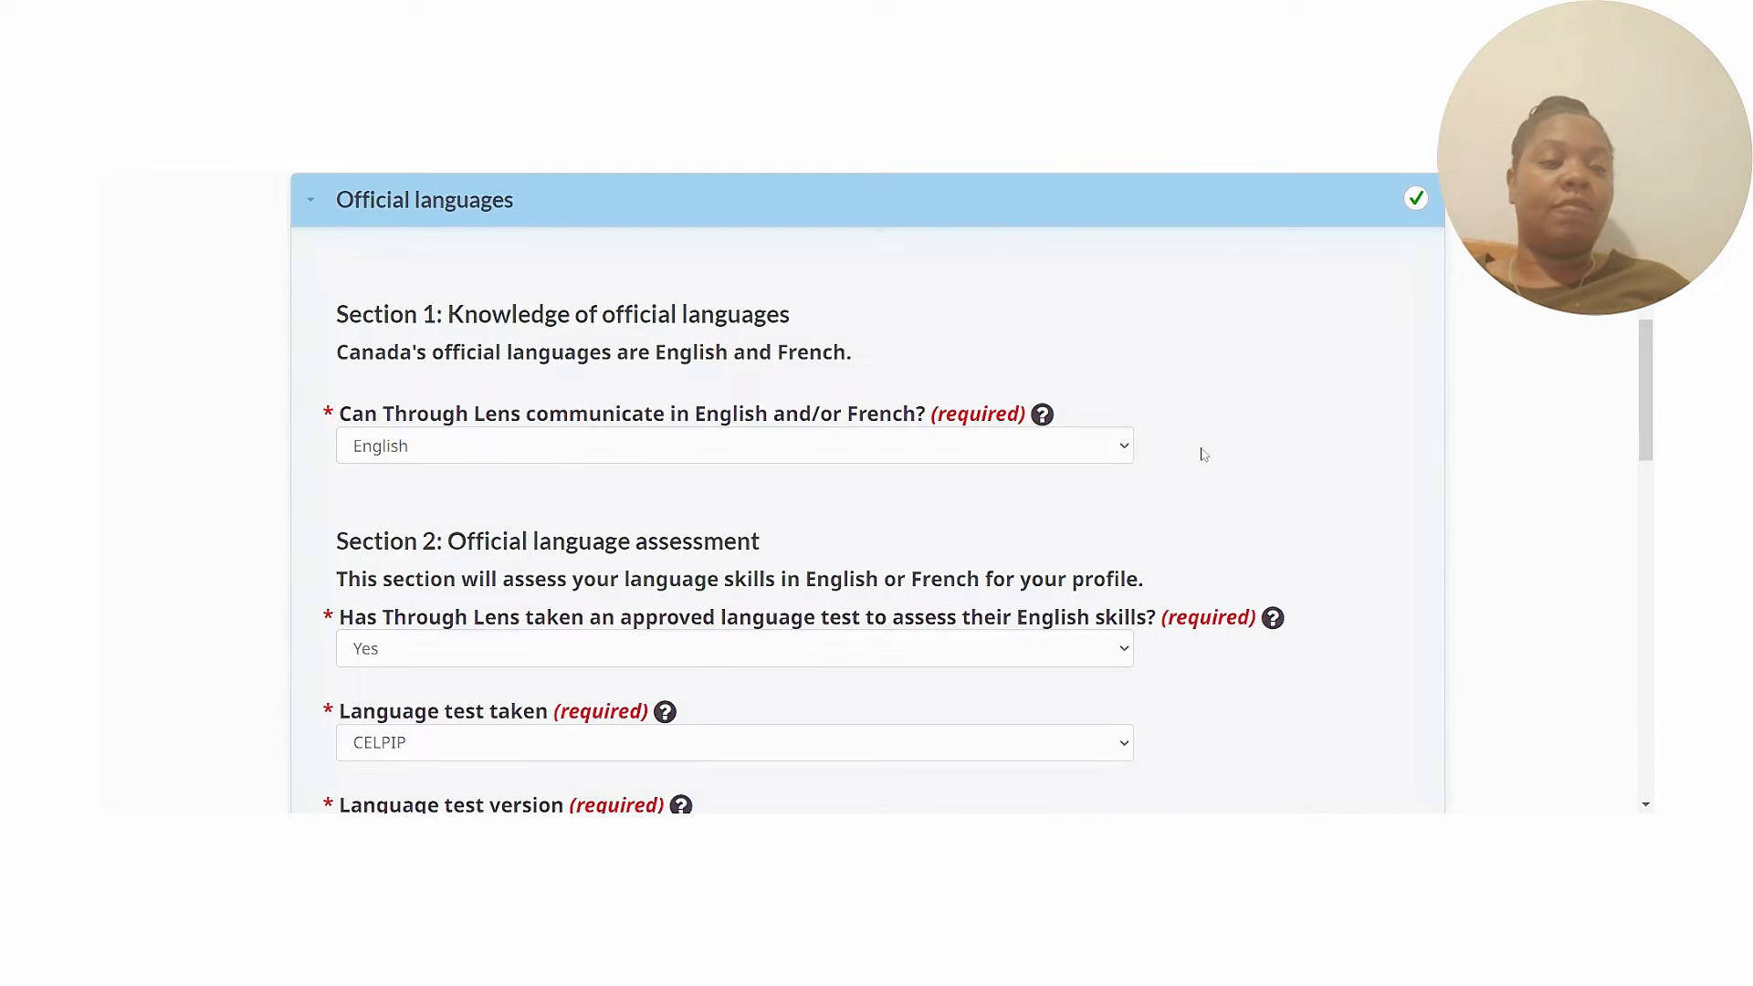
drag(1649, 397, 1649, 459)
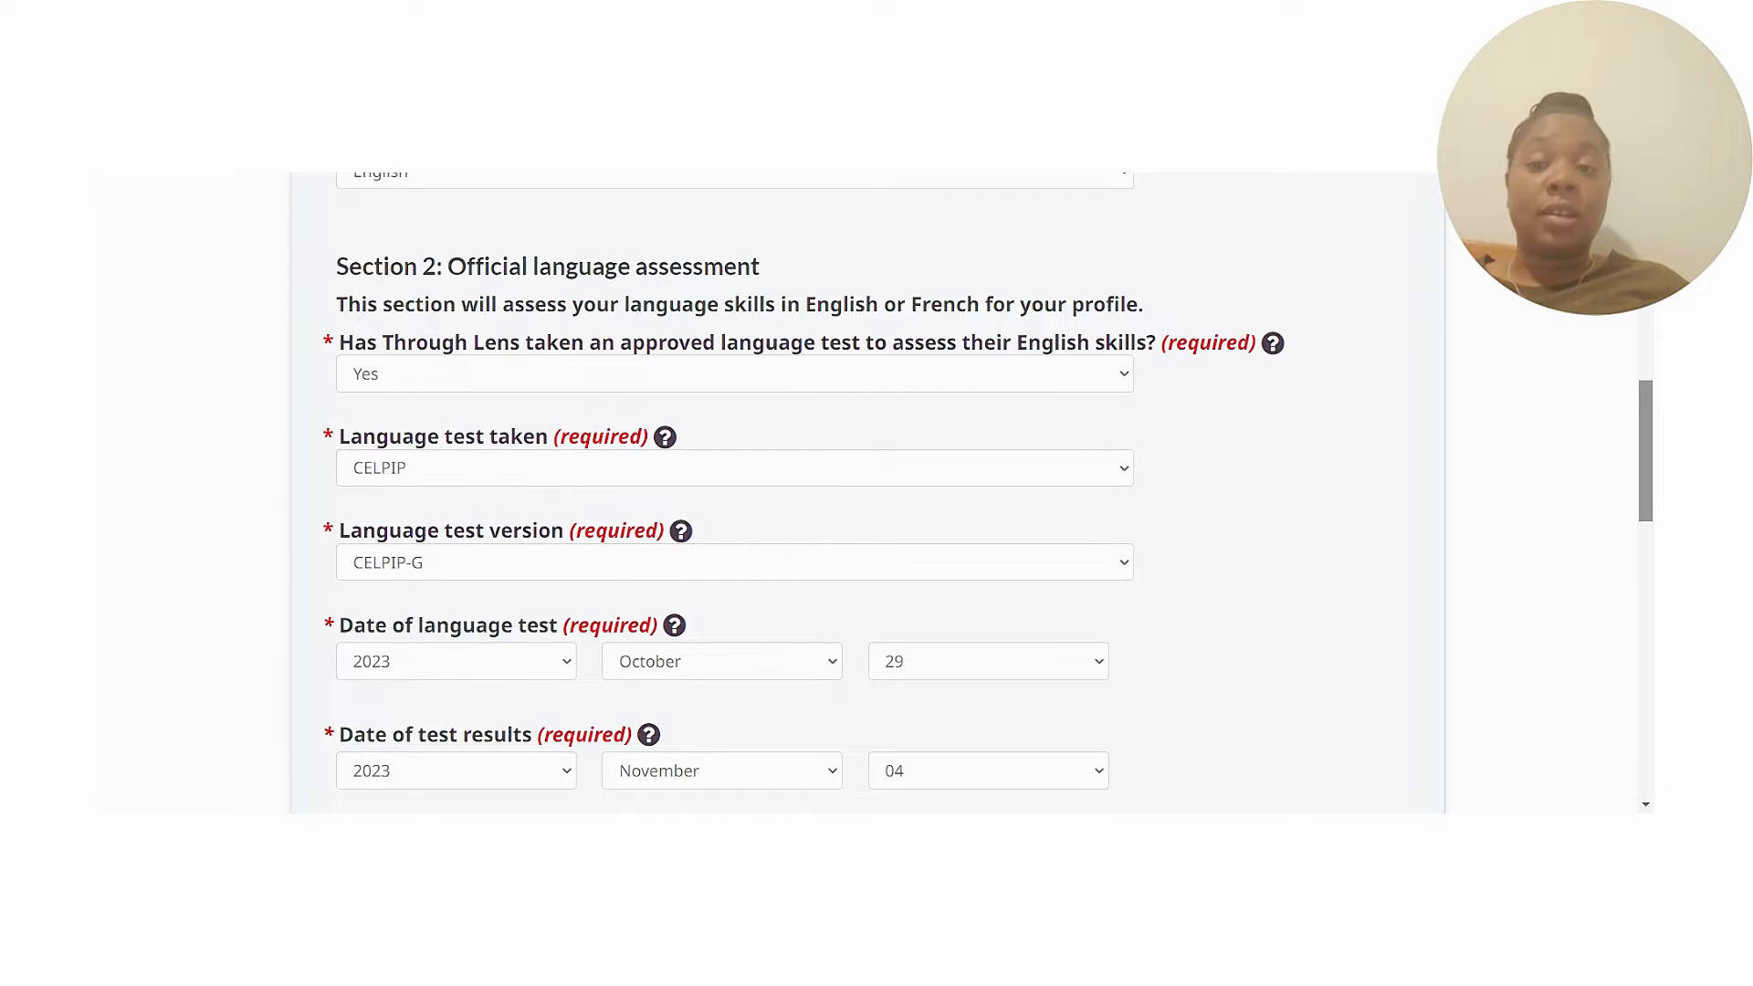
drag(1649, 459, 1651, 527)
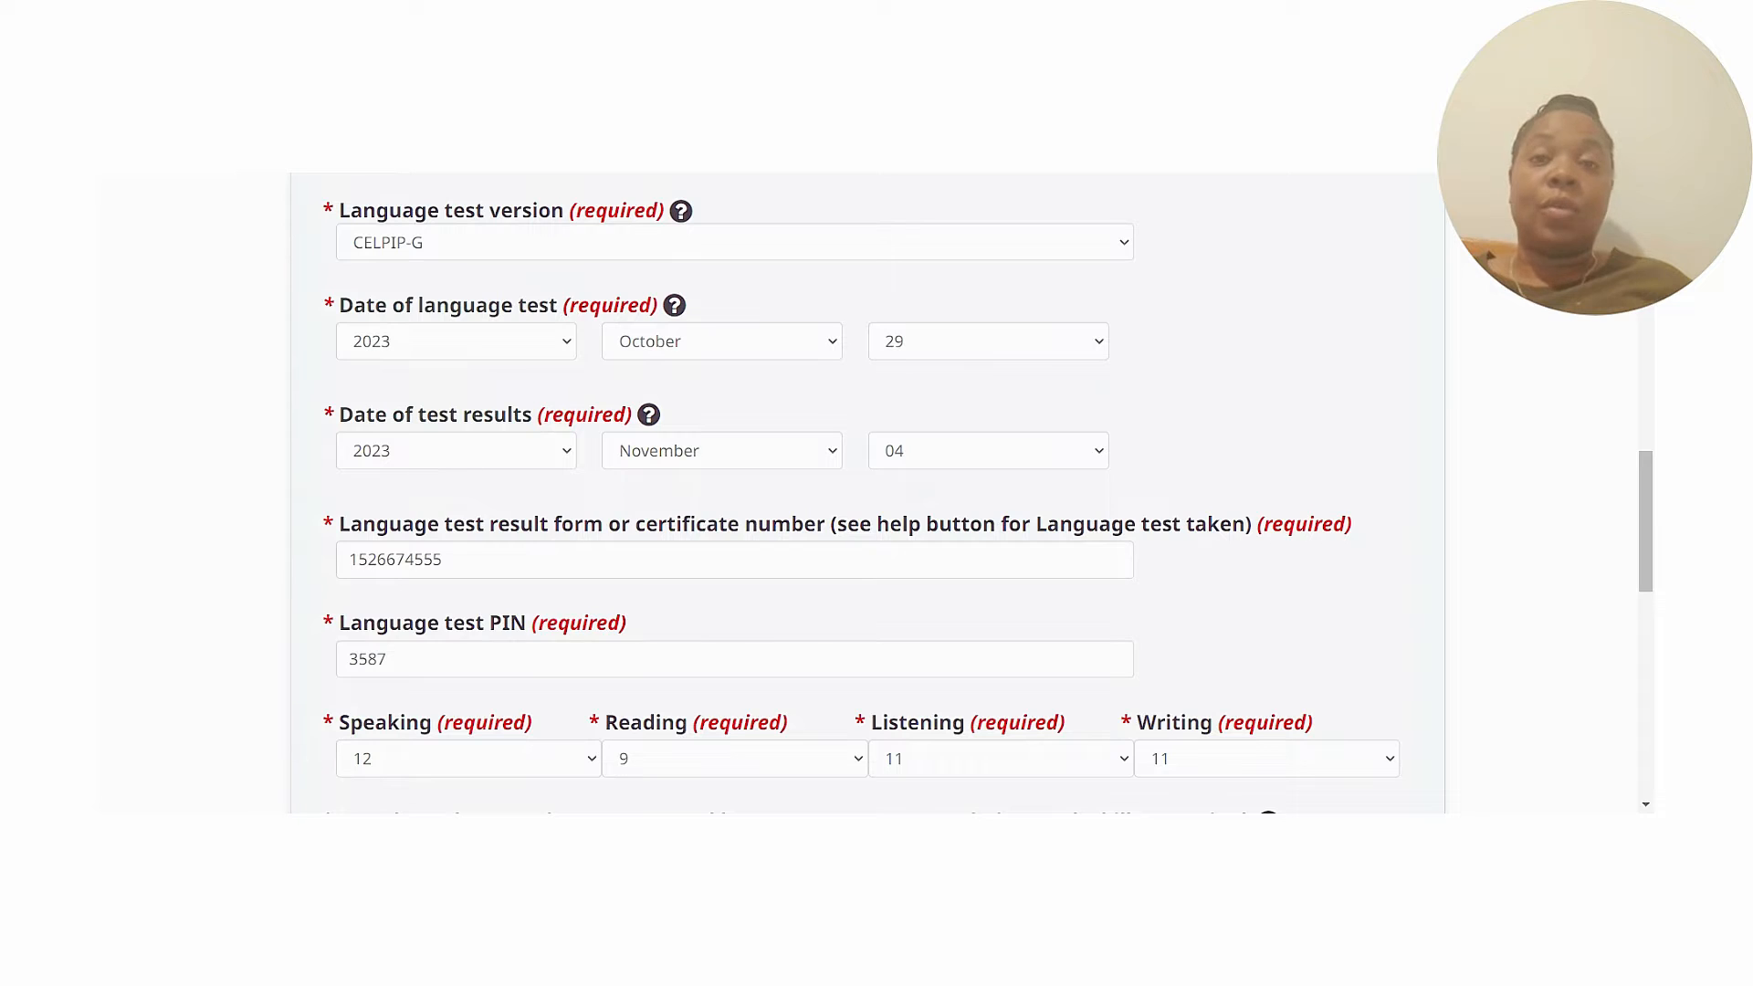
drag(1649, 520, 1648, 555)
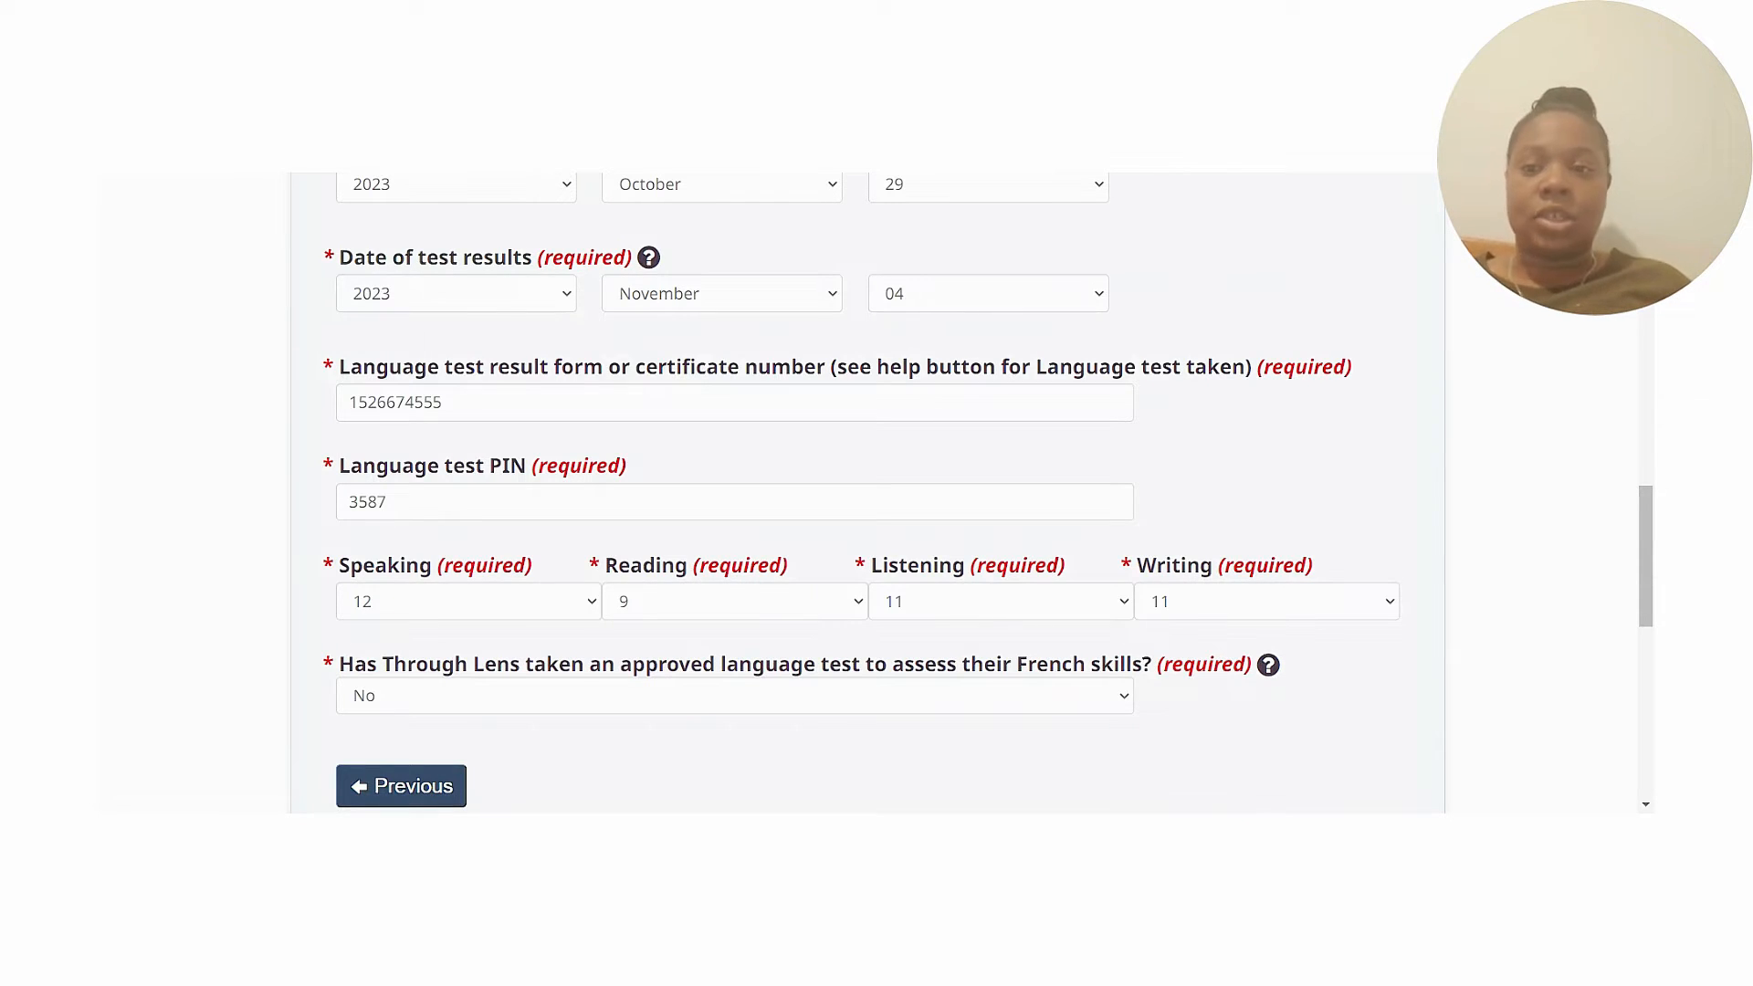
mouse_move(1649, 554)
mouse_down()
mouse_move(1651, 607)
mouse_move(1651, 520)
mouse_up()
drag(1651, 498, 1652, 602)
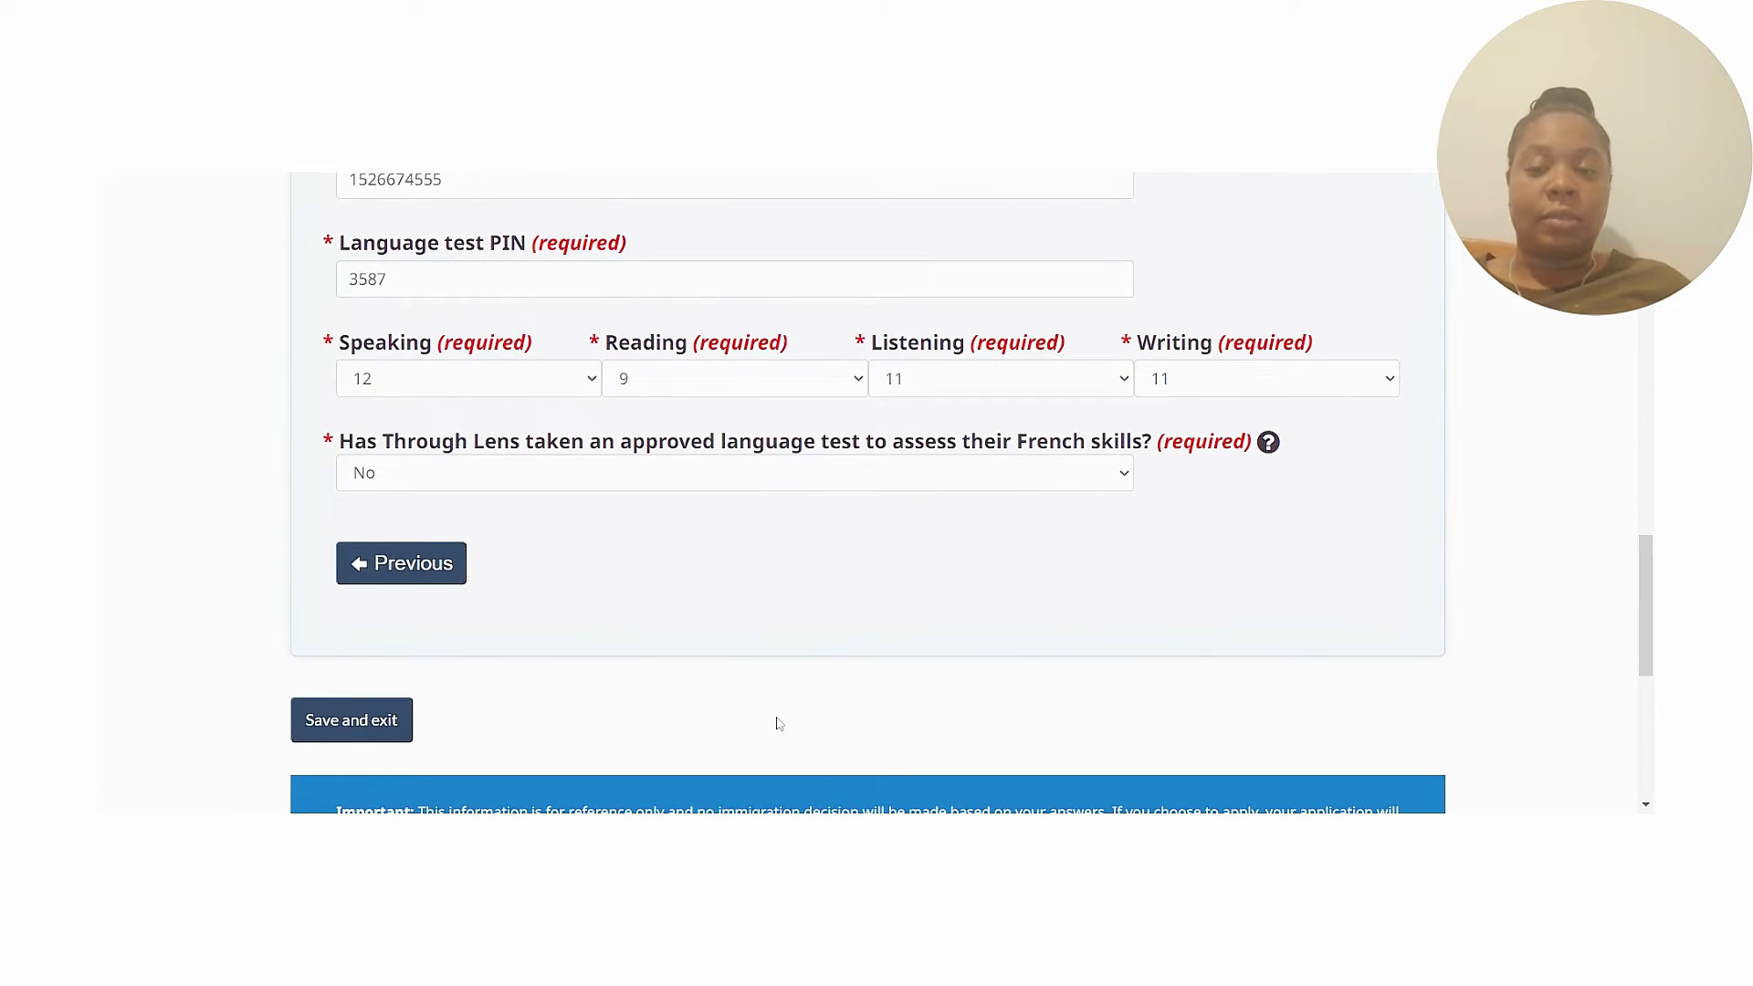
click(398, 554)
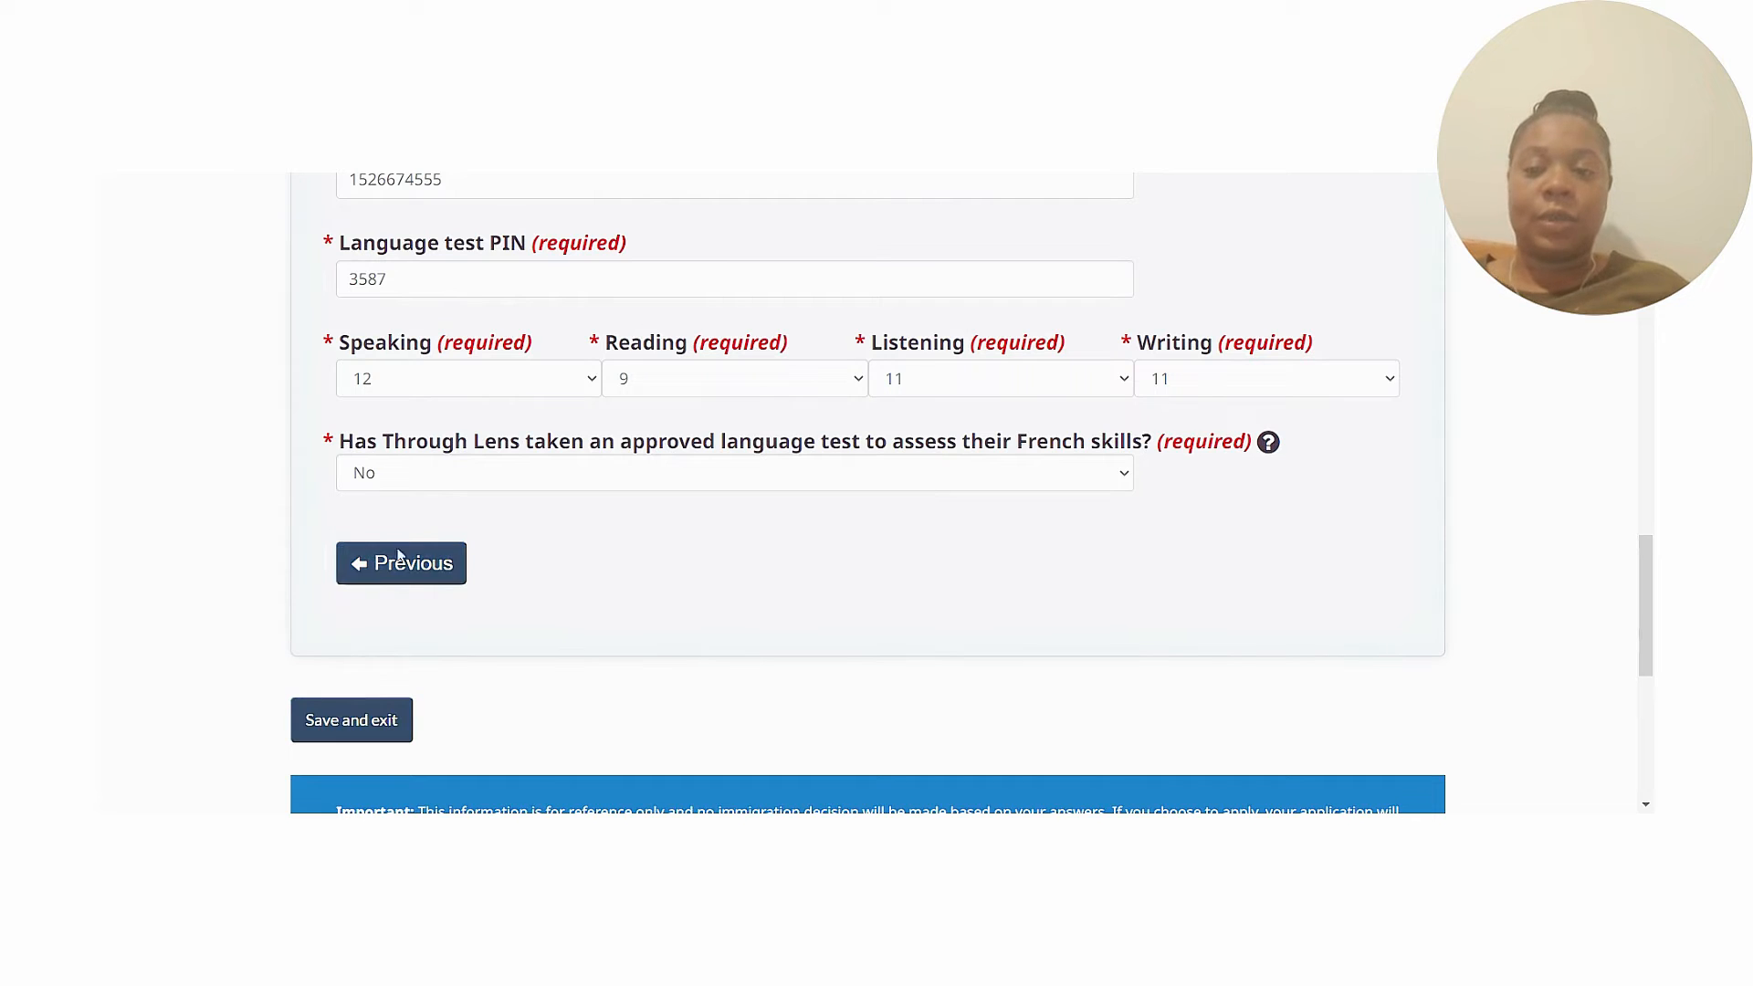
Save the study and languages form and scroll to the candidate forms table, all Complete.
click(379, 738)
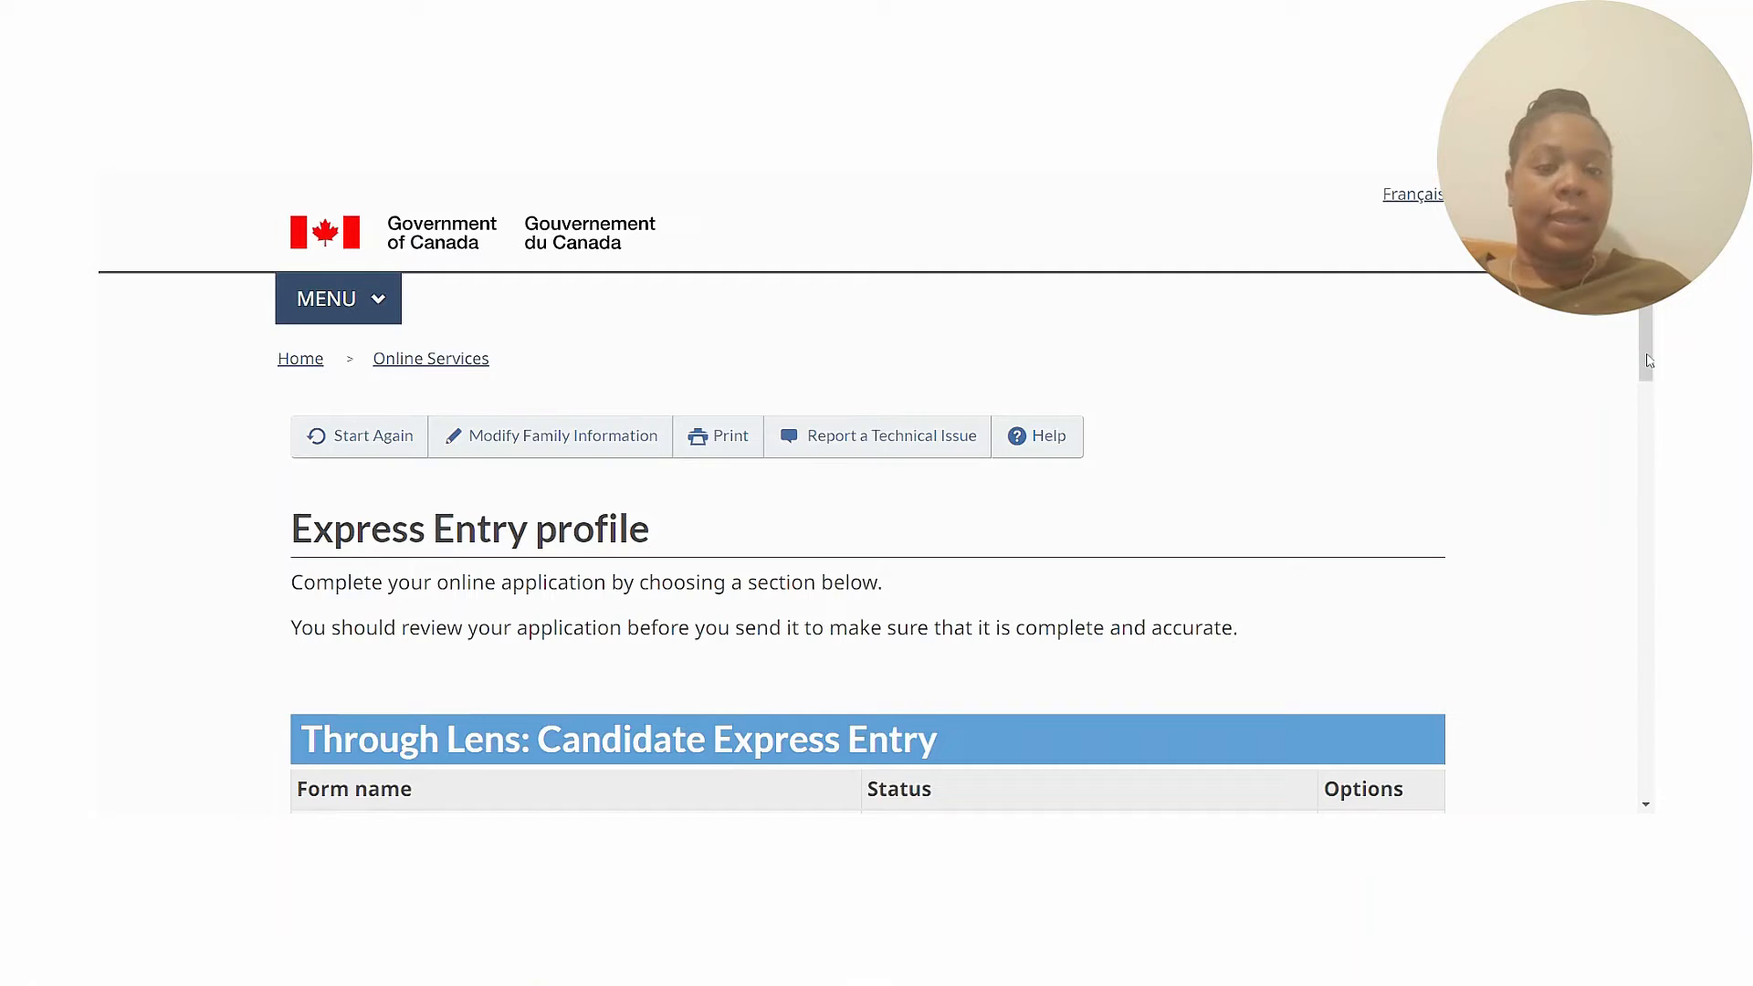
scroll(1648, 361, down, 5)
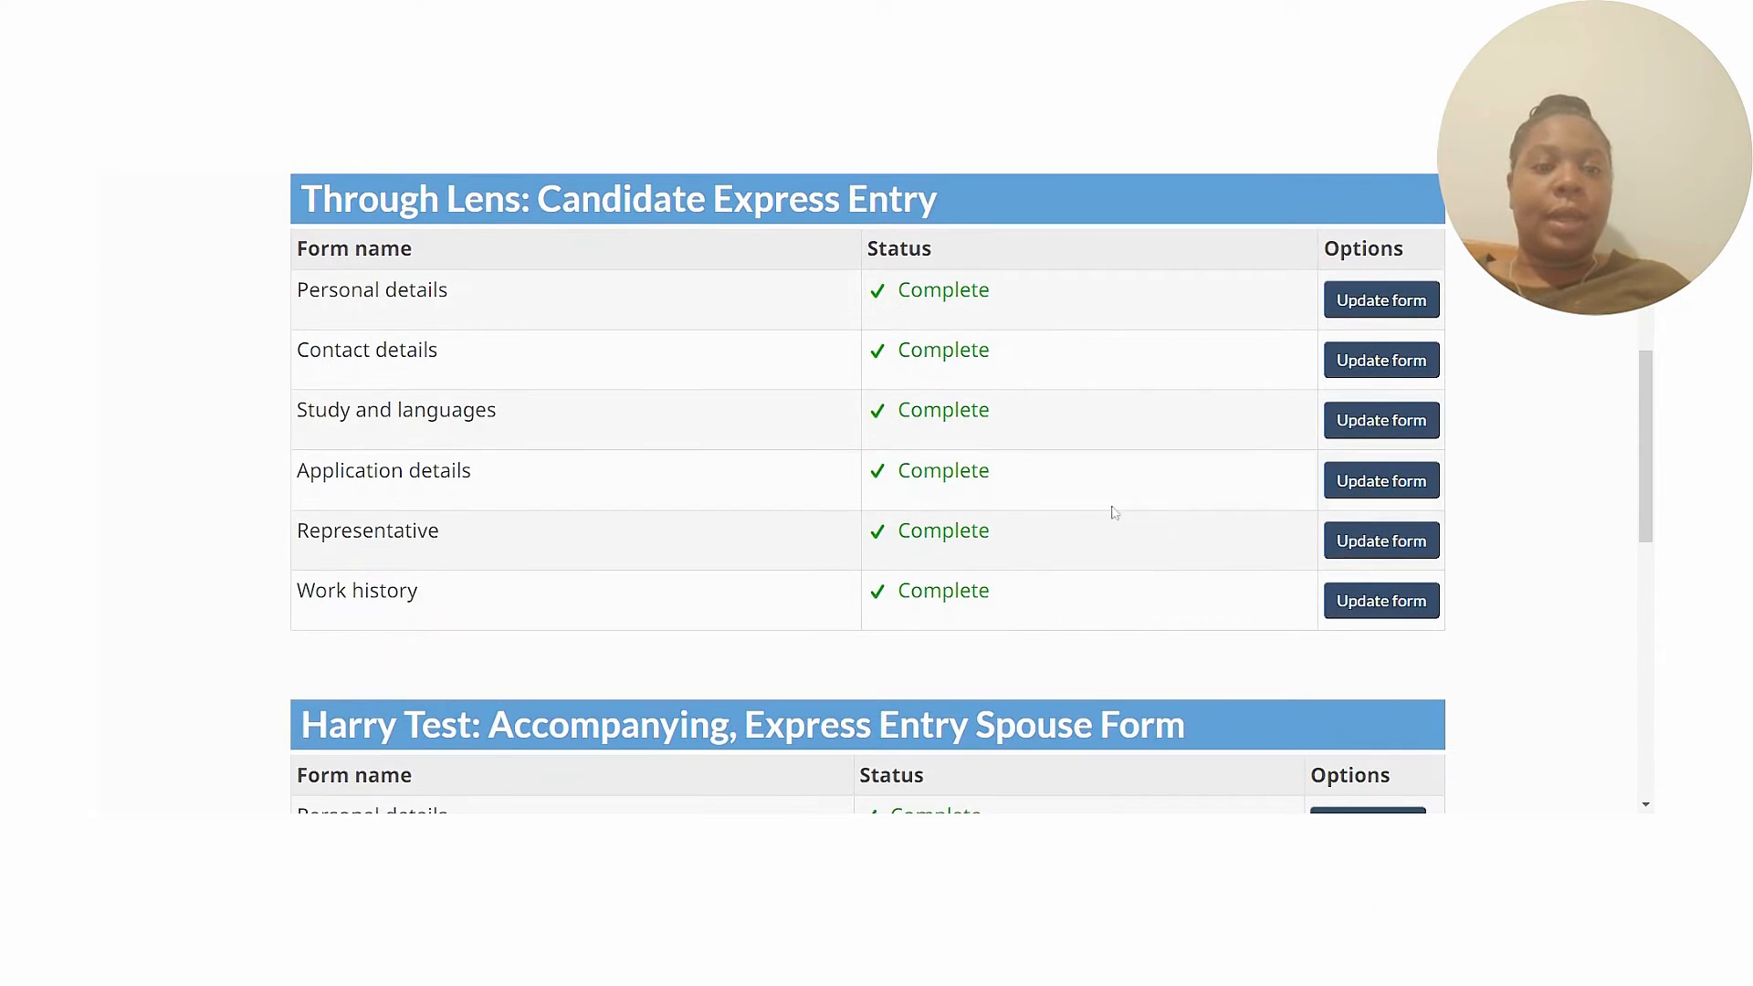
In Application details, review the province checkboxes and British Columbia answer, reaching Nomination and selection.
click(1381, 493)
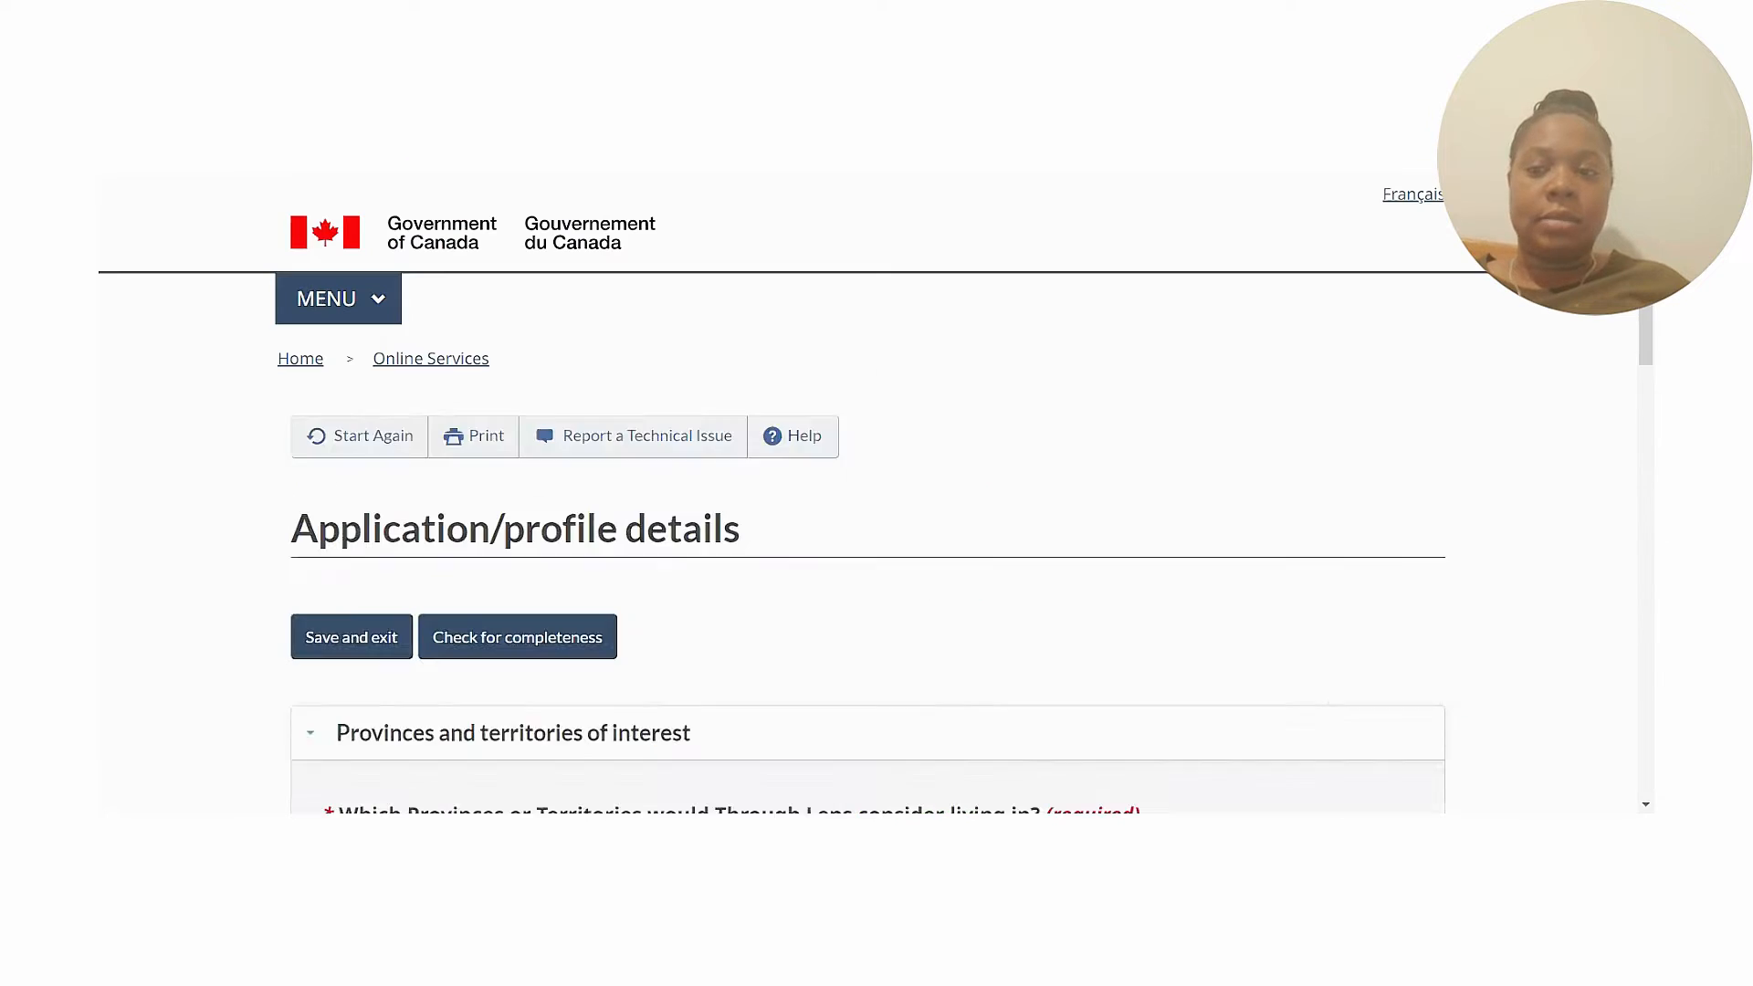
scroll(1647, 320, down, 3)
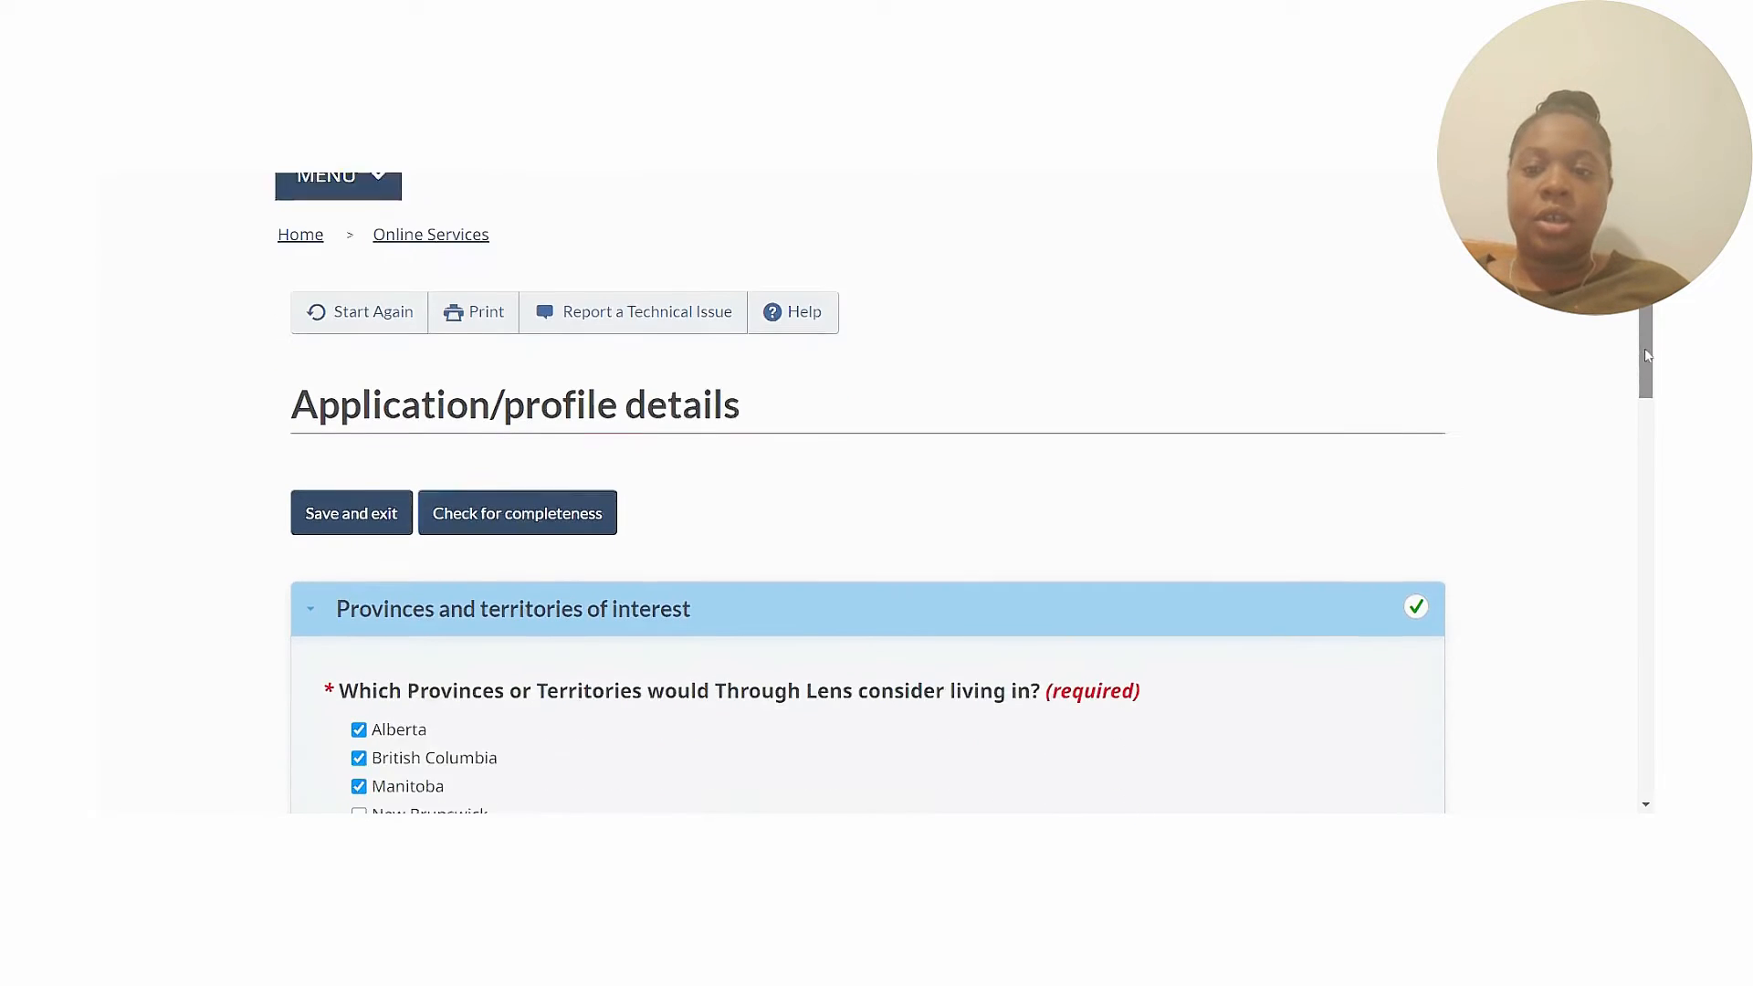
scroll(877, 493, down, 3)
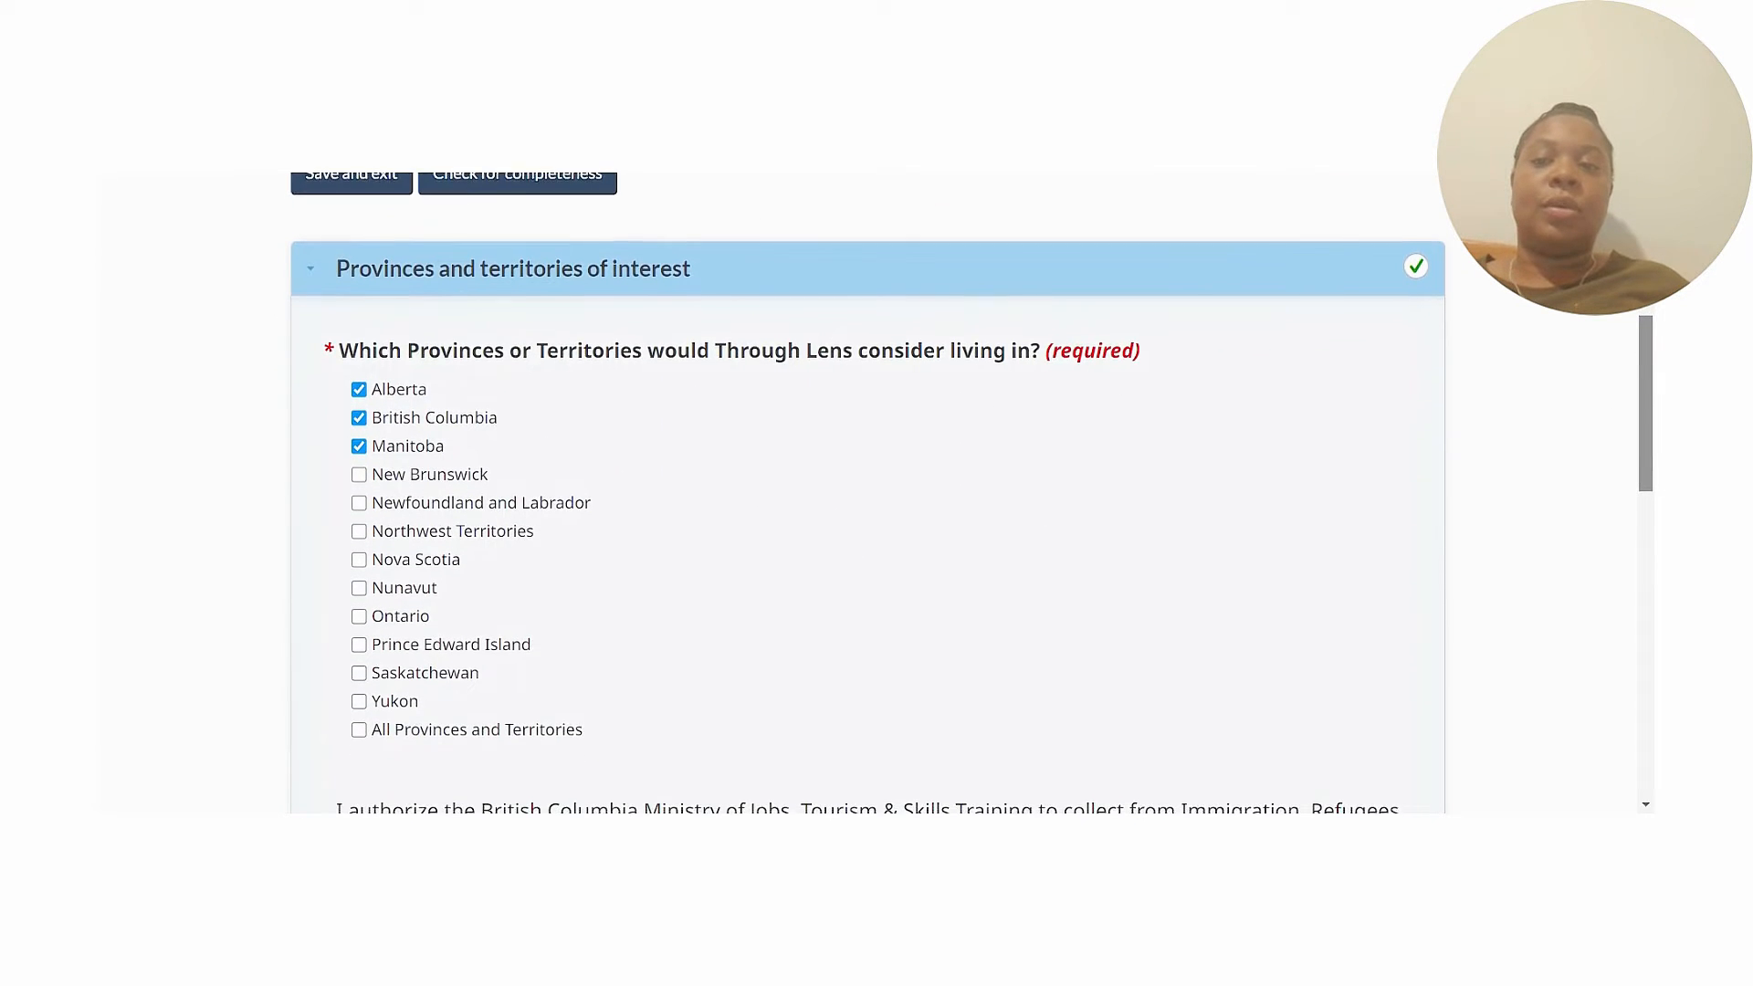
scroll(972, 494, down, 1)
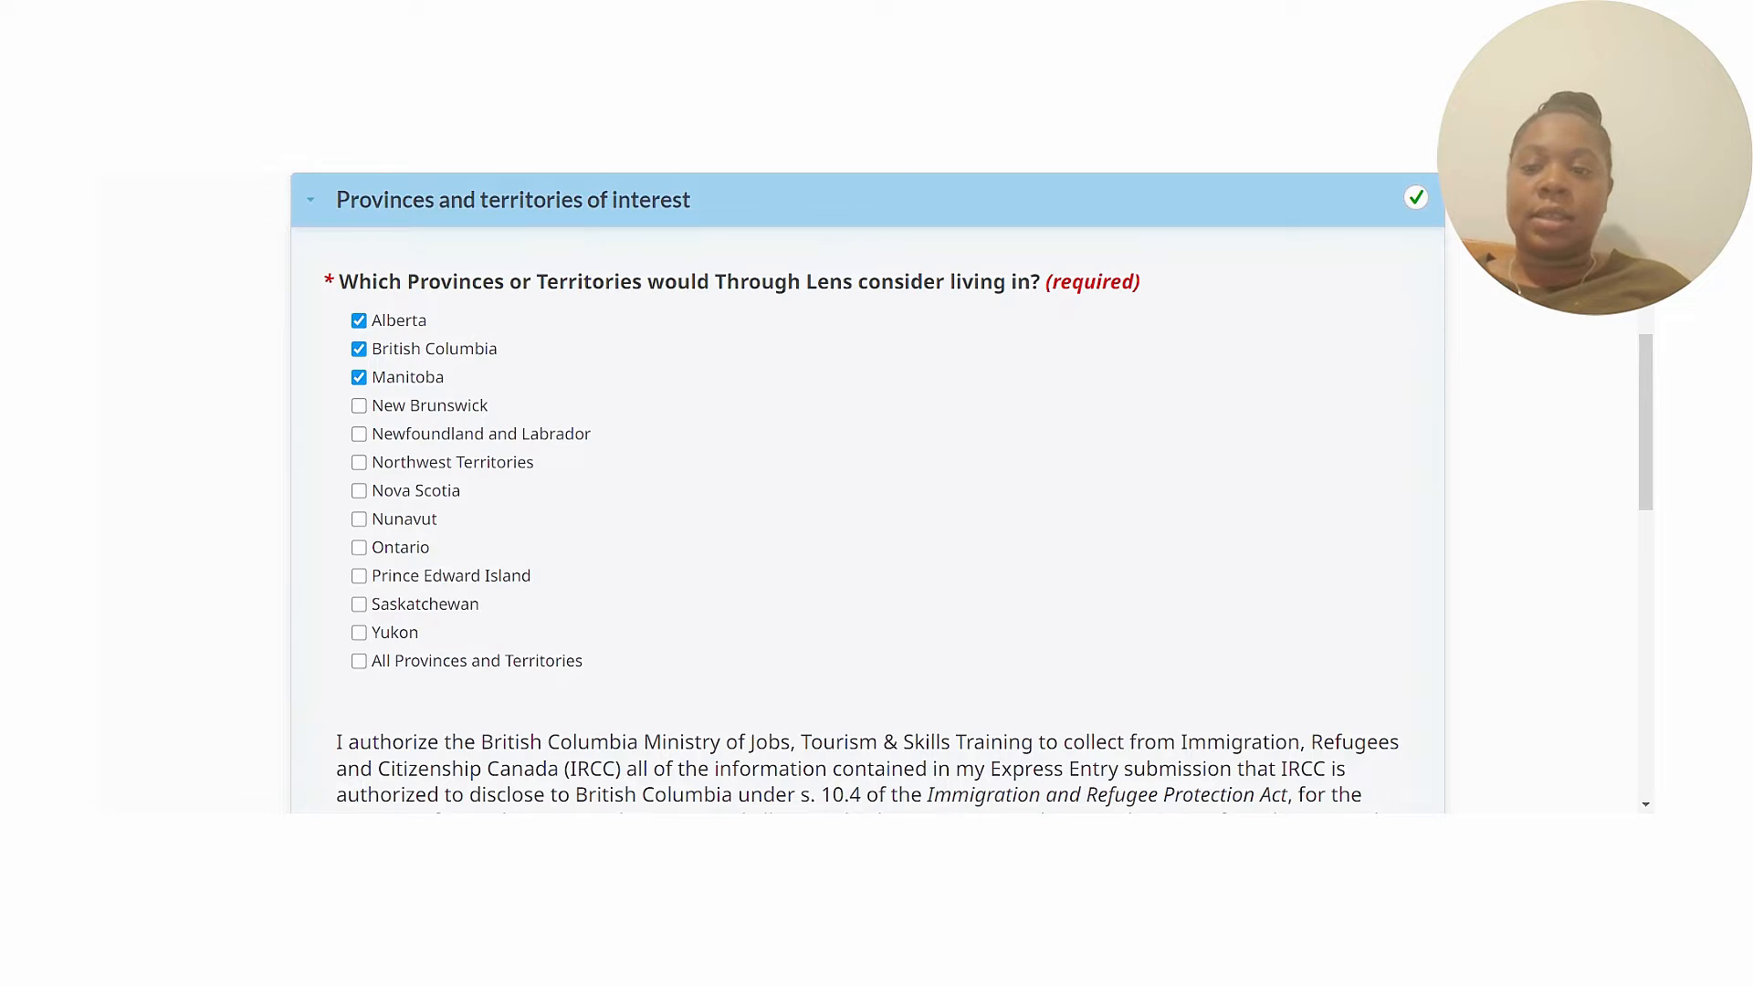
drag(1650, 352, 1617, 365)
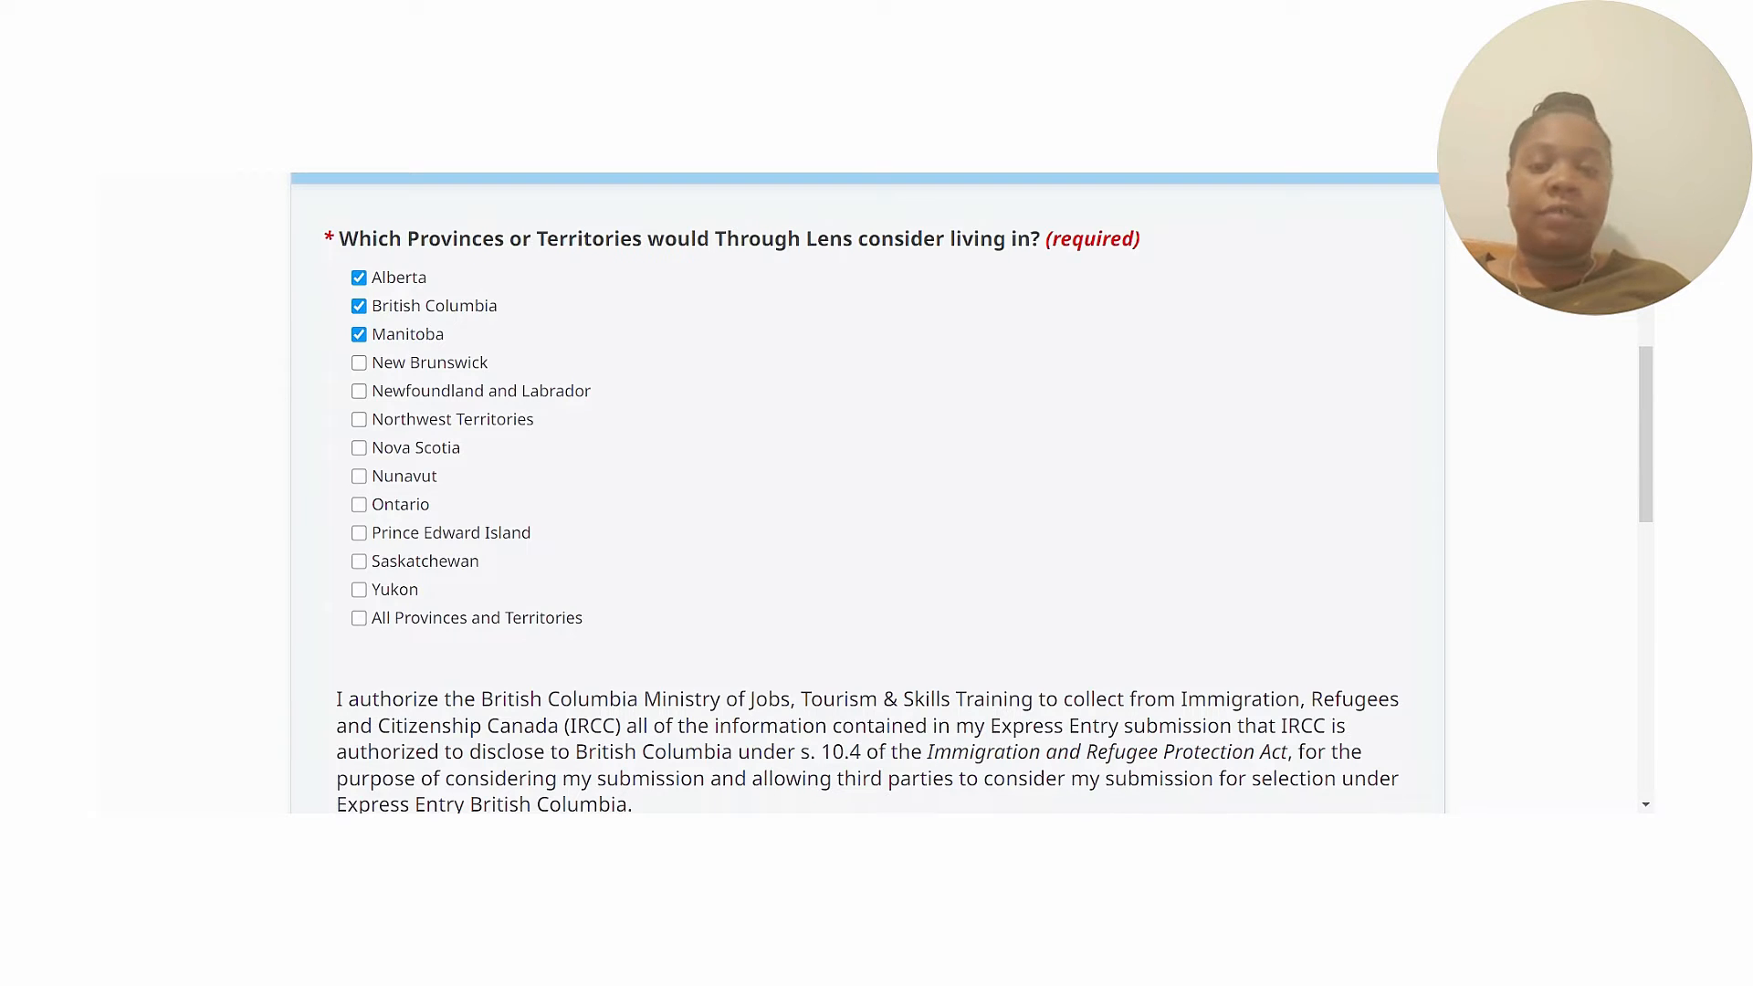
mouse_move(1648, 388)
mouse_down()
mouse_move(1646, 430)
mouse_move(1642, 404)
mouse_up()
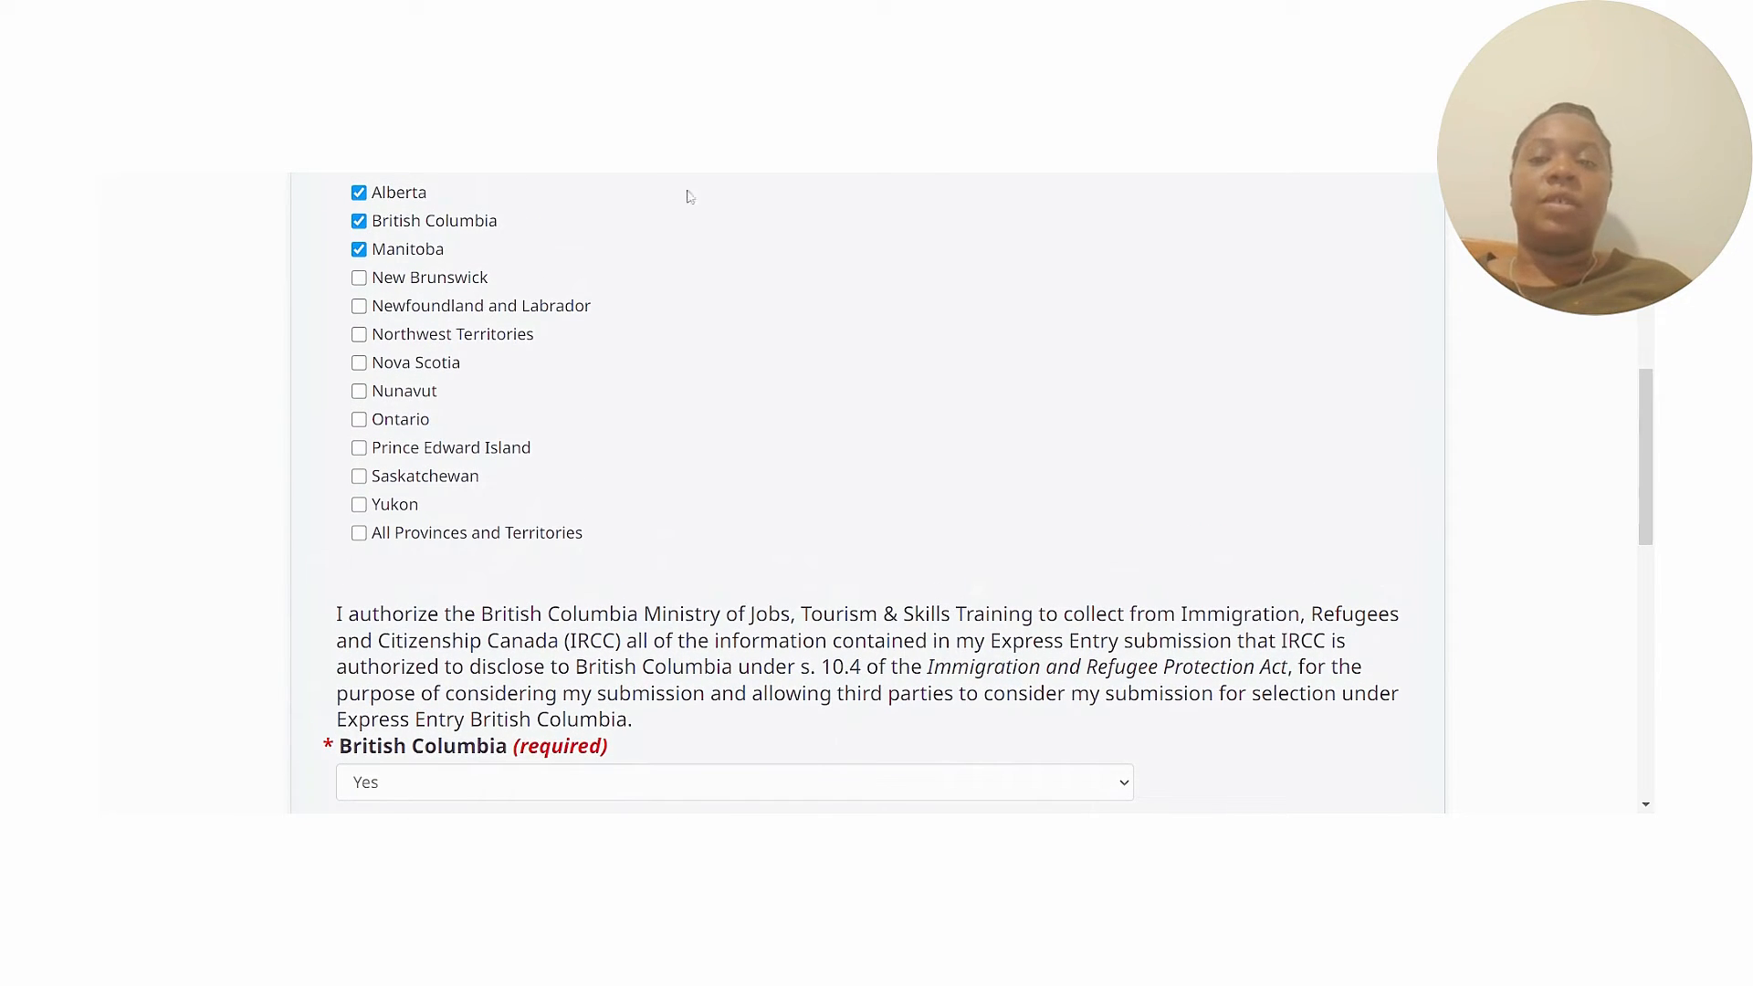
drag(1650, 404, 1650, 454)
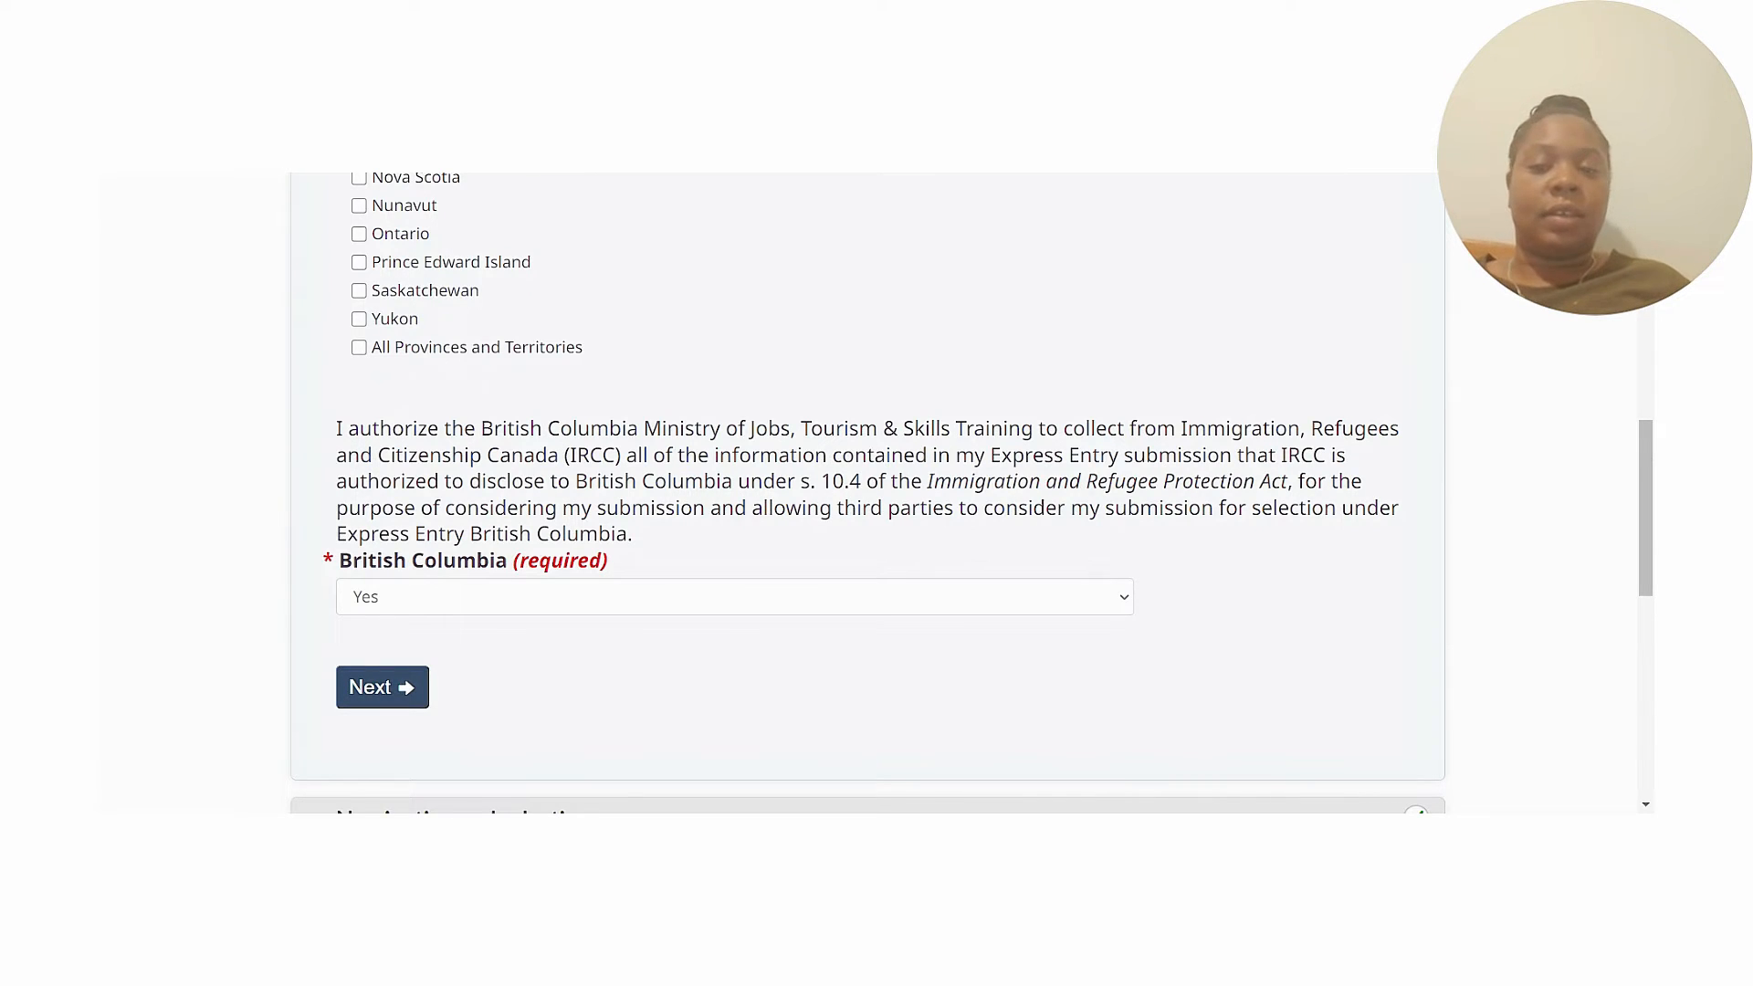
scroll(587, 595, down, 1)
click(394, 573)
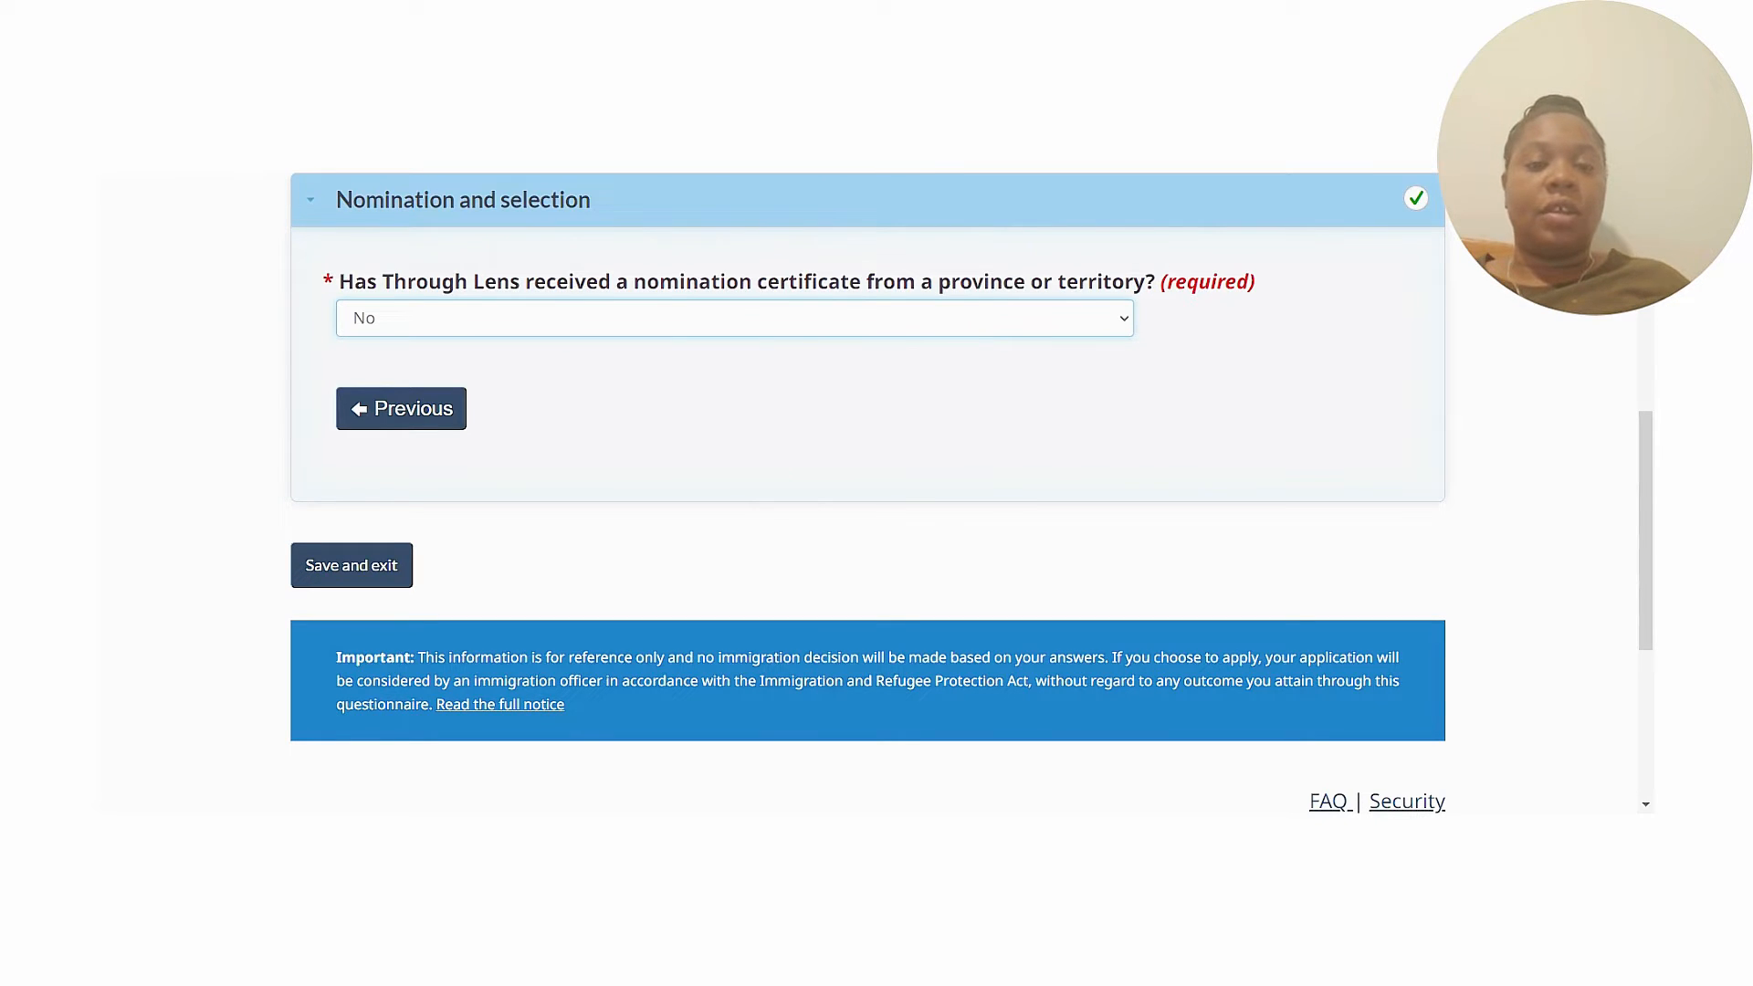
Answer Yes to a nomination certificate from British Columbia, then return to provinces of interest.
click(631, 384)
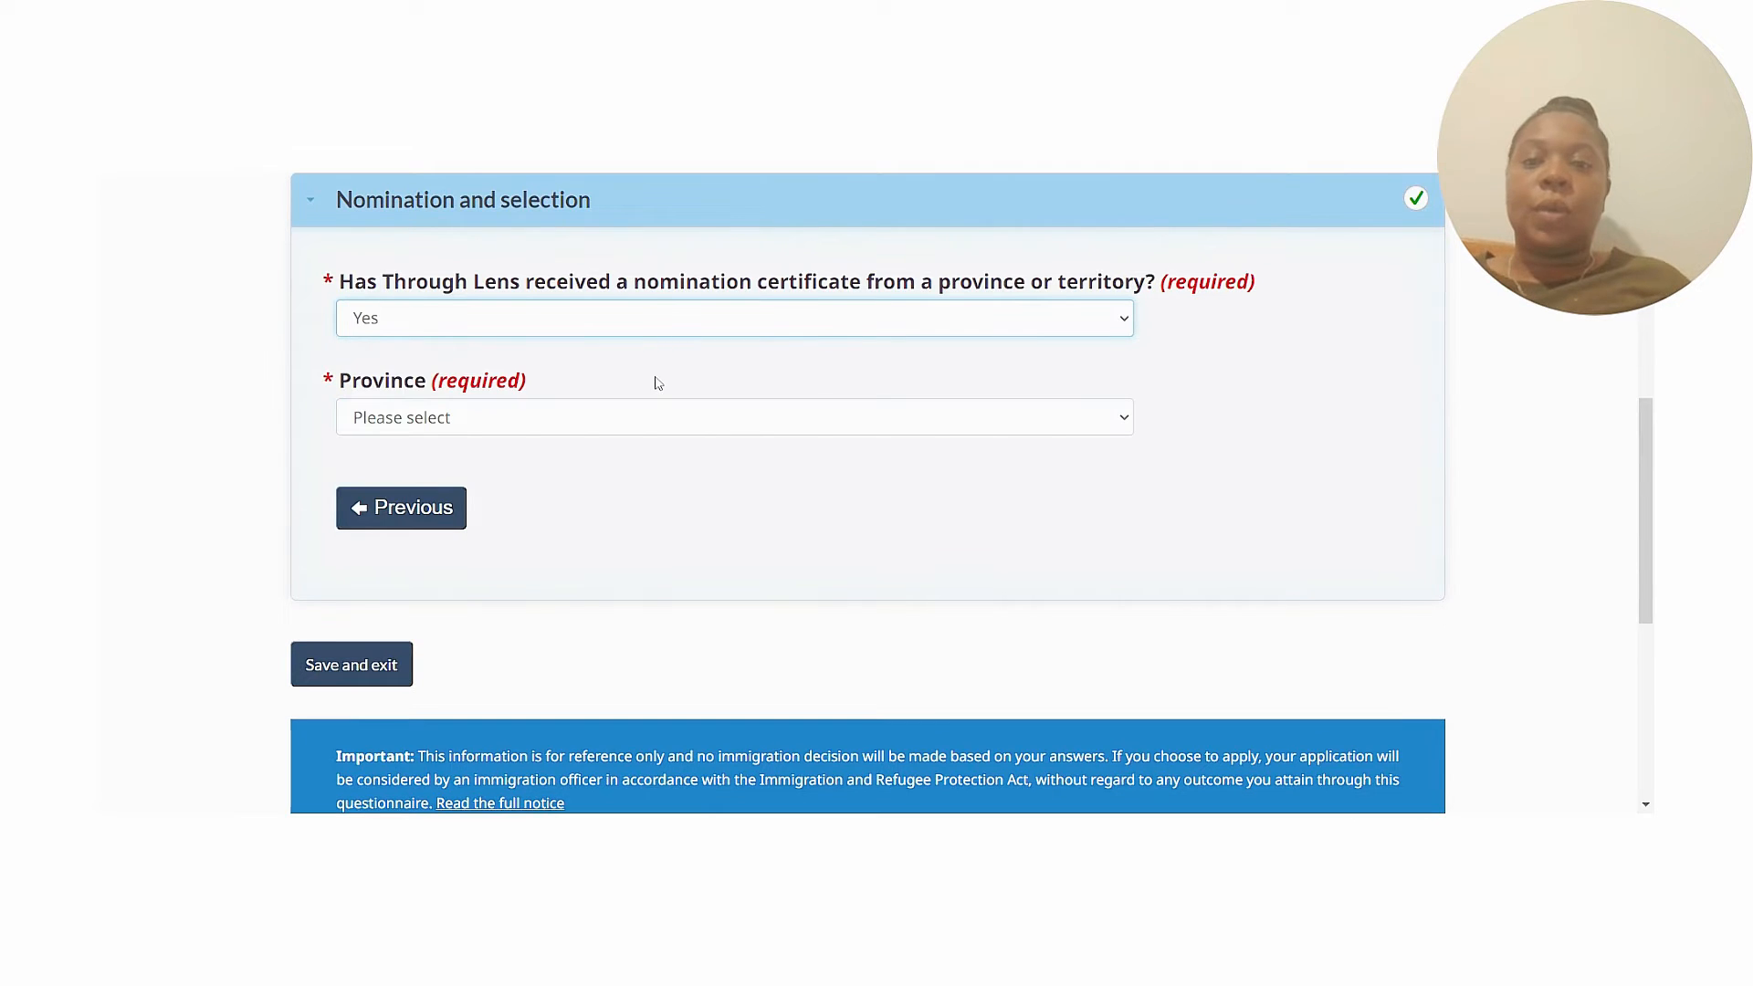
click(891, 422)
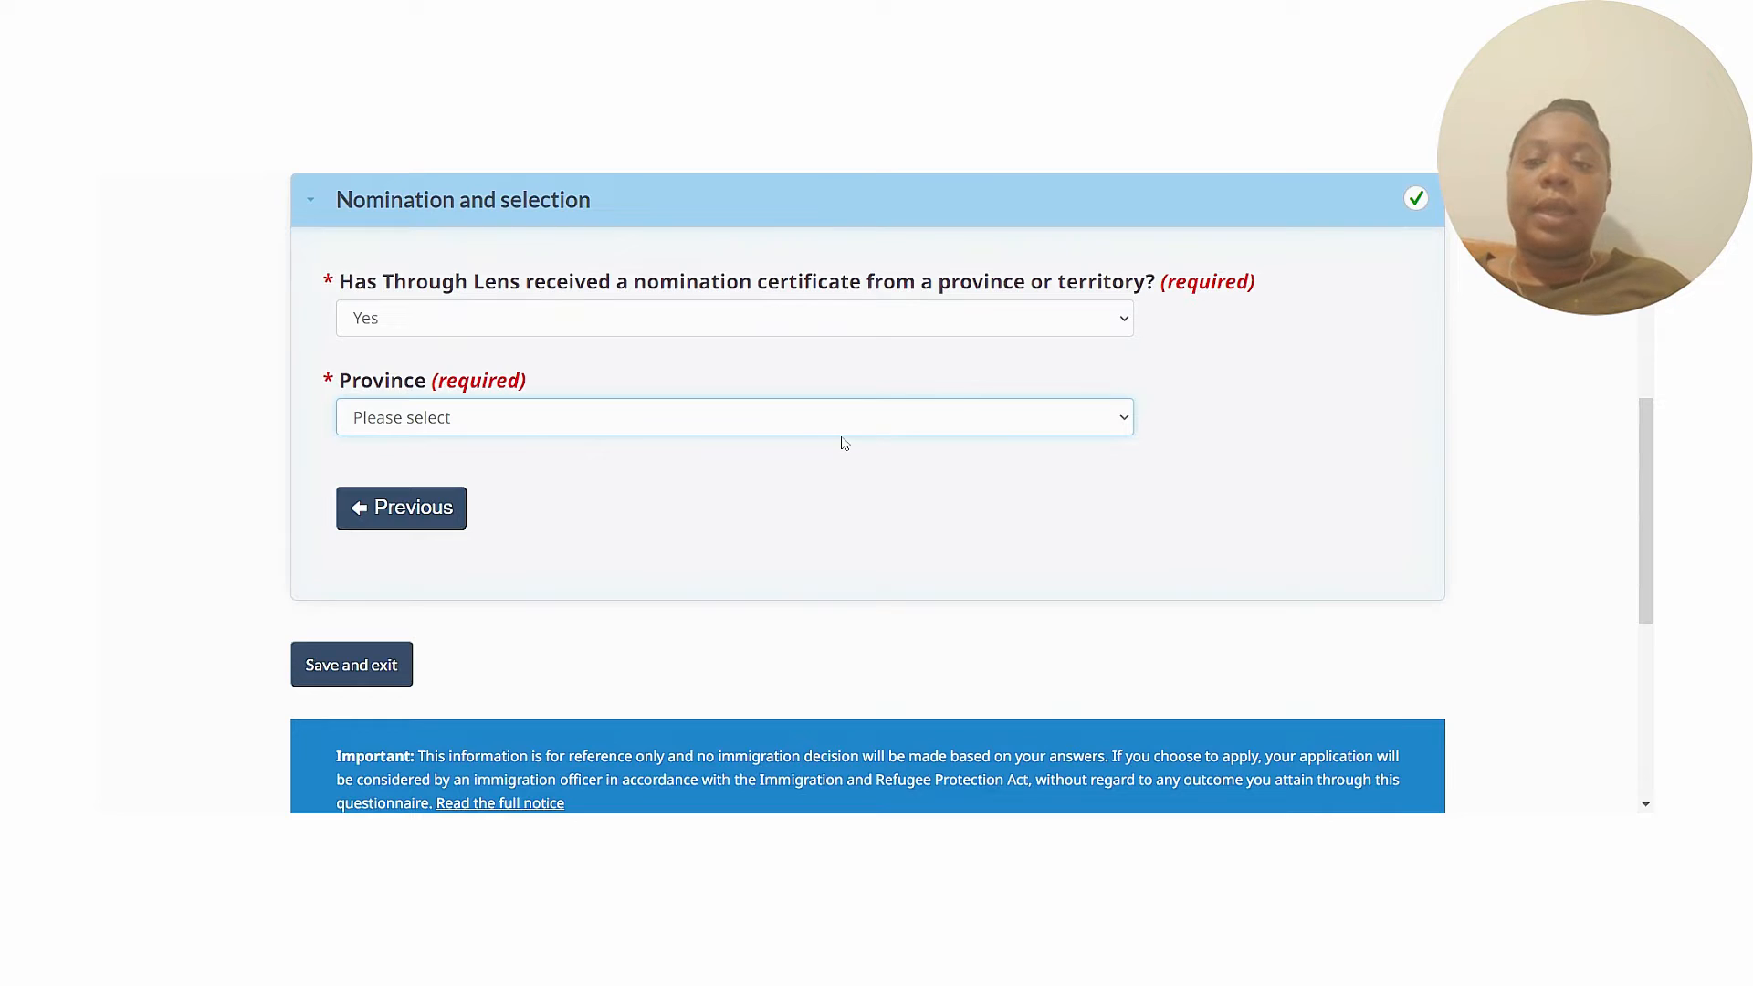
click(761, 500)
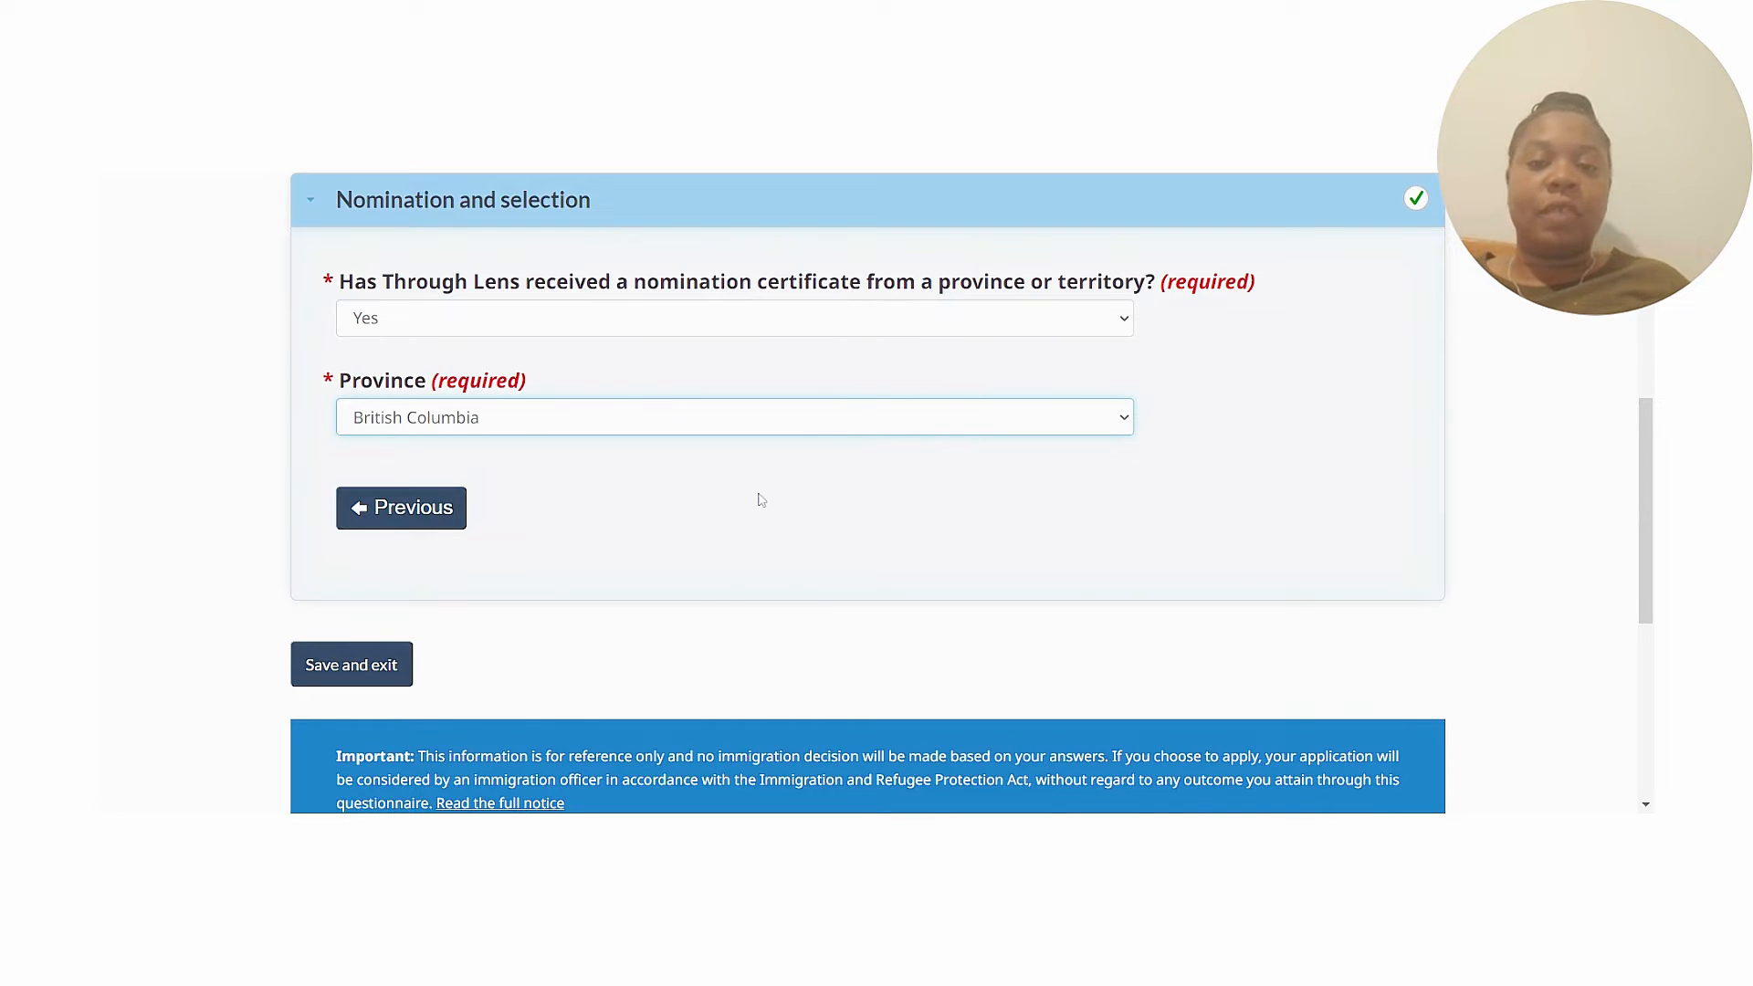
click(435, 517)
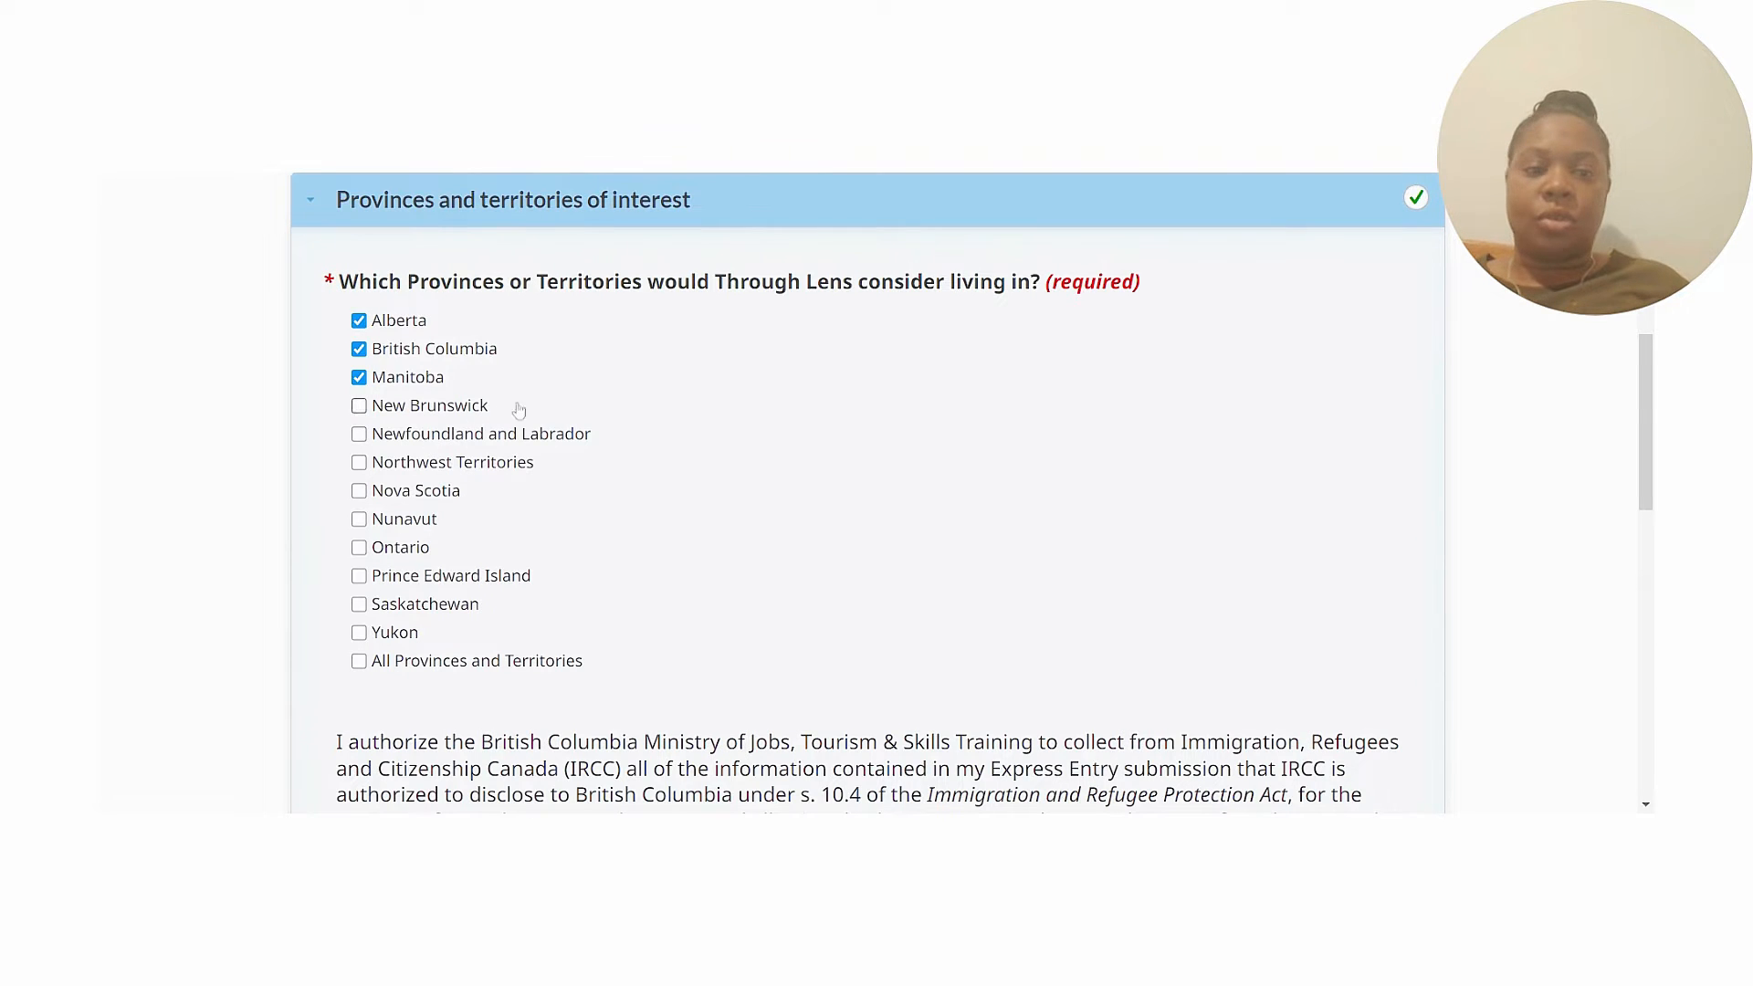
Save the application details with British Columbia consent answered Yes and return to the profile overview.
scroll(1130, 571, down, 6)
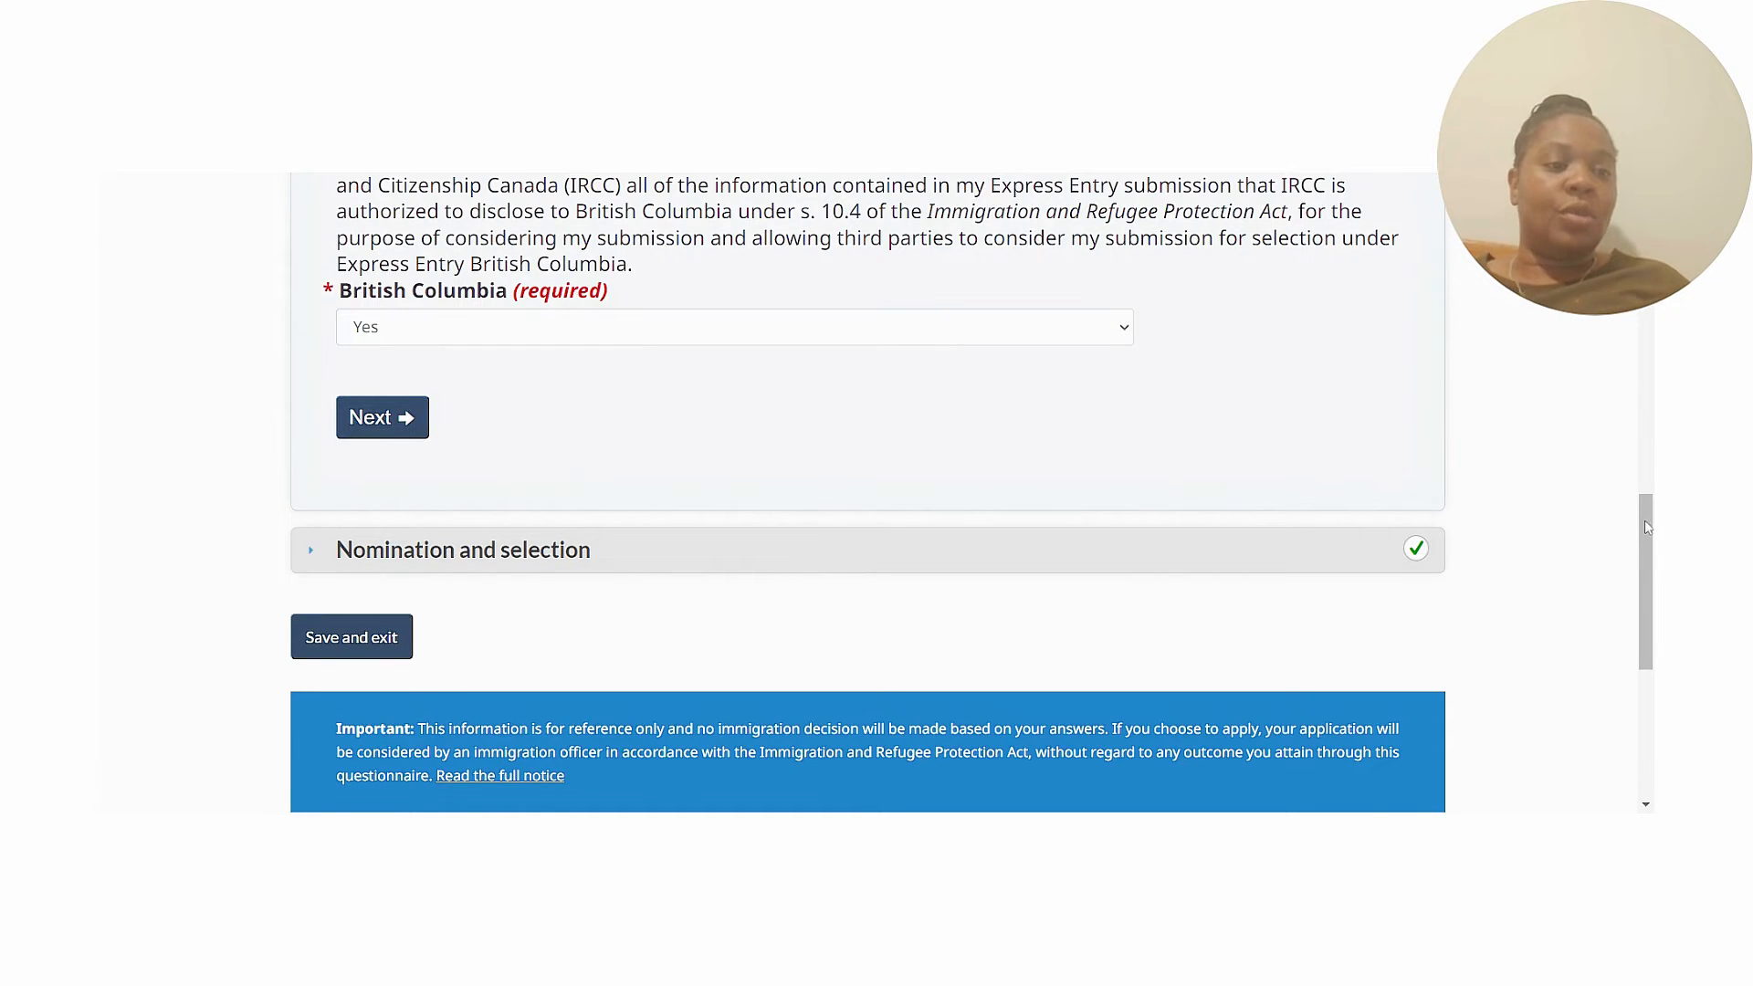
scroll(1646, 525, down, 3)
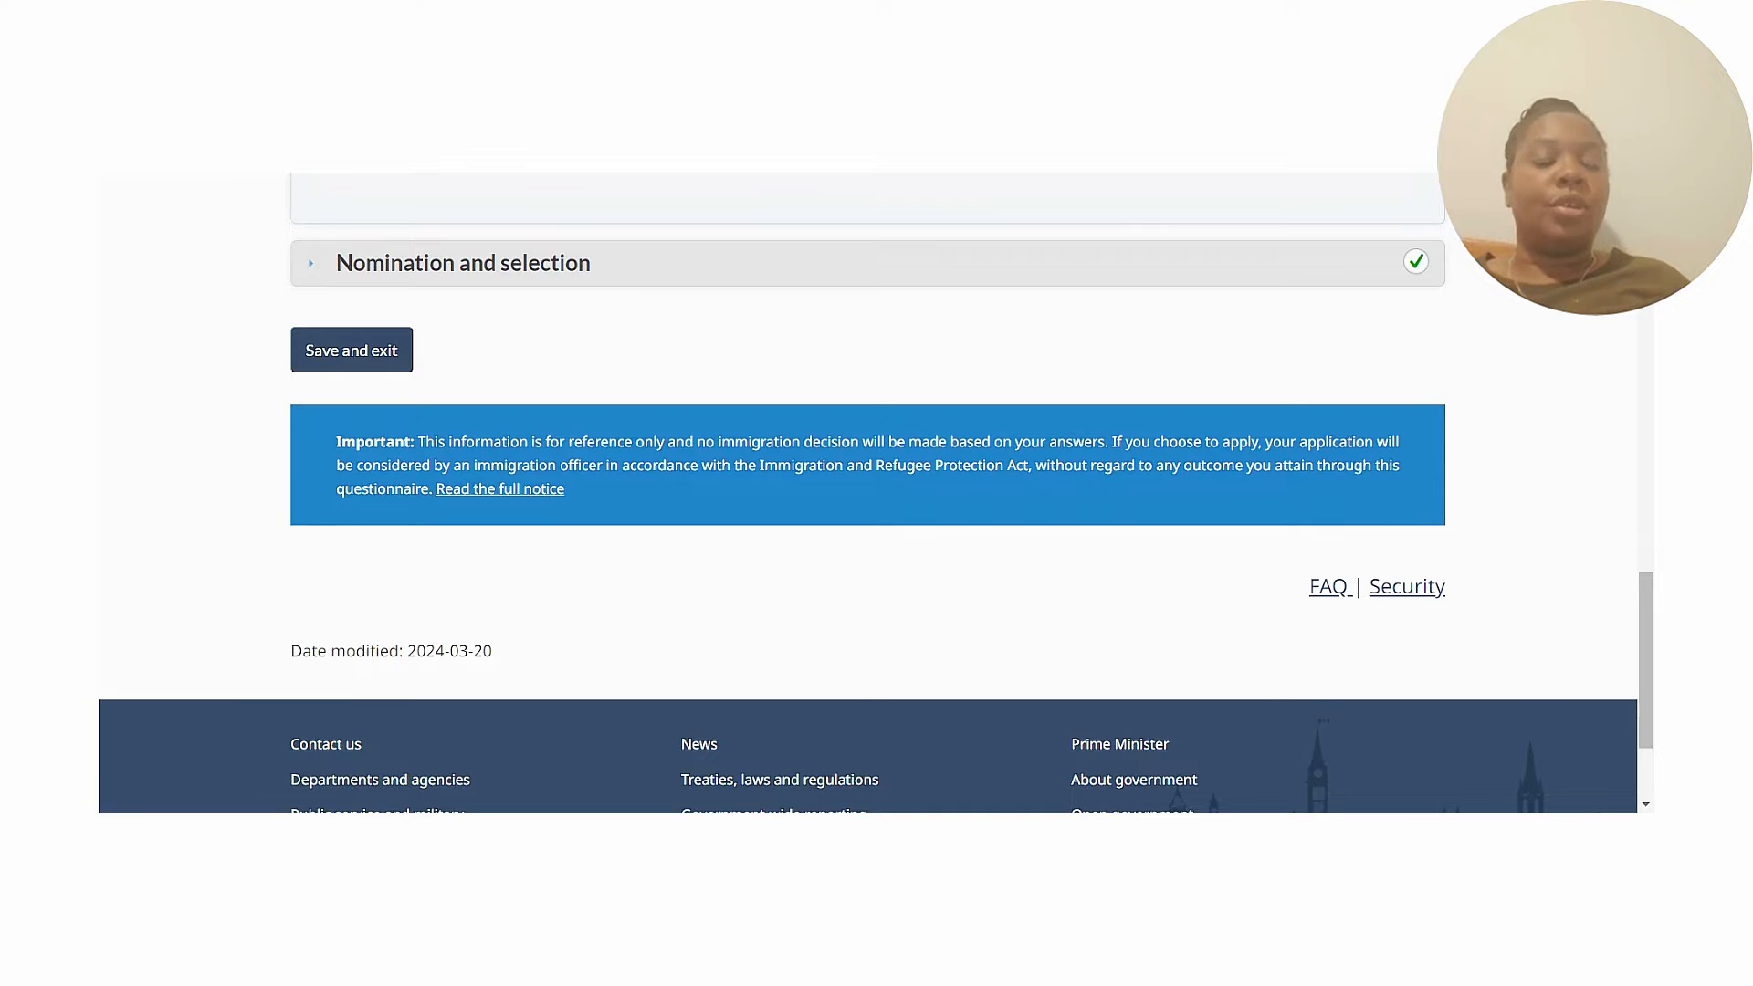
click(351, 348)
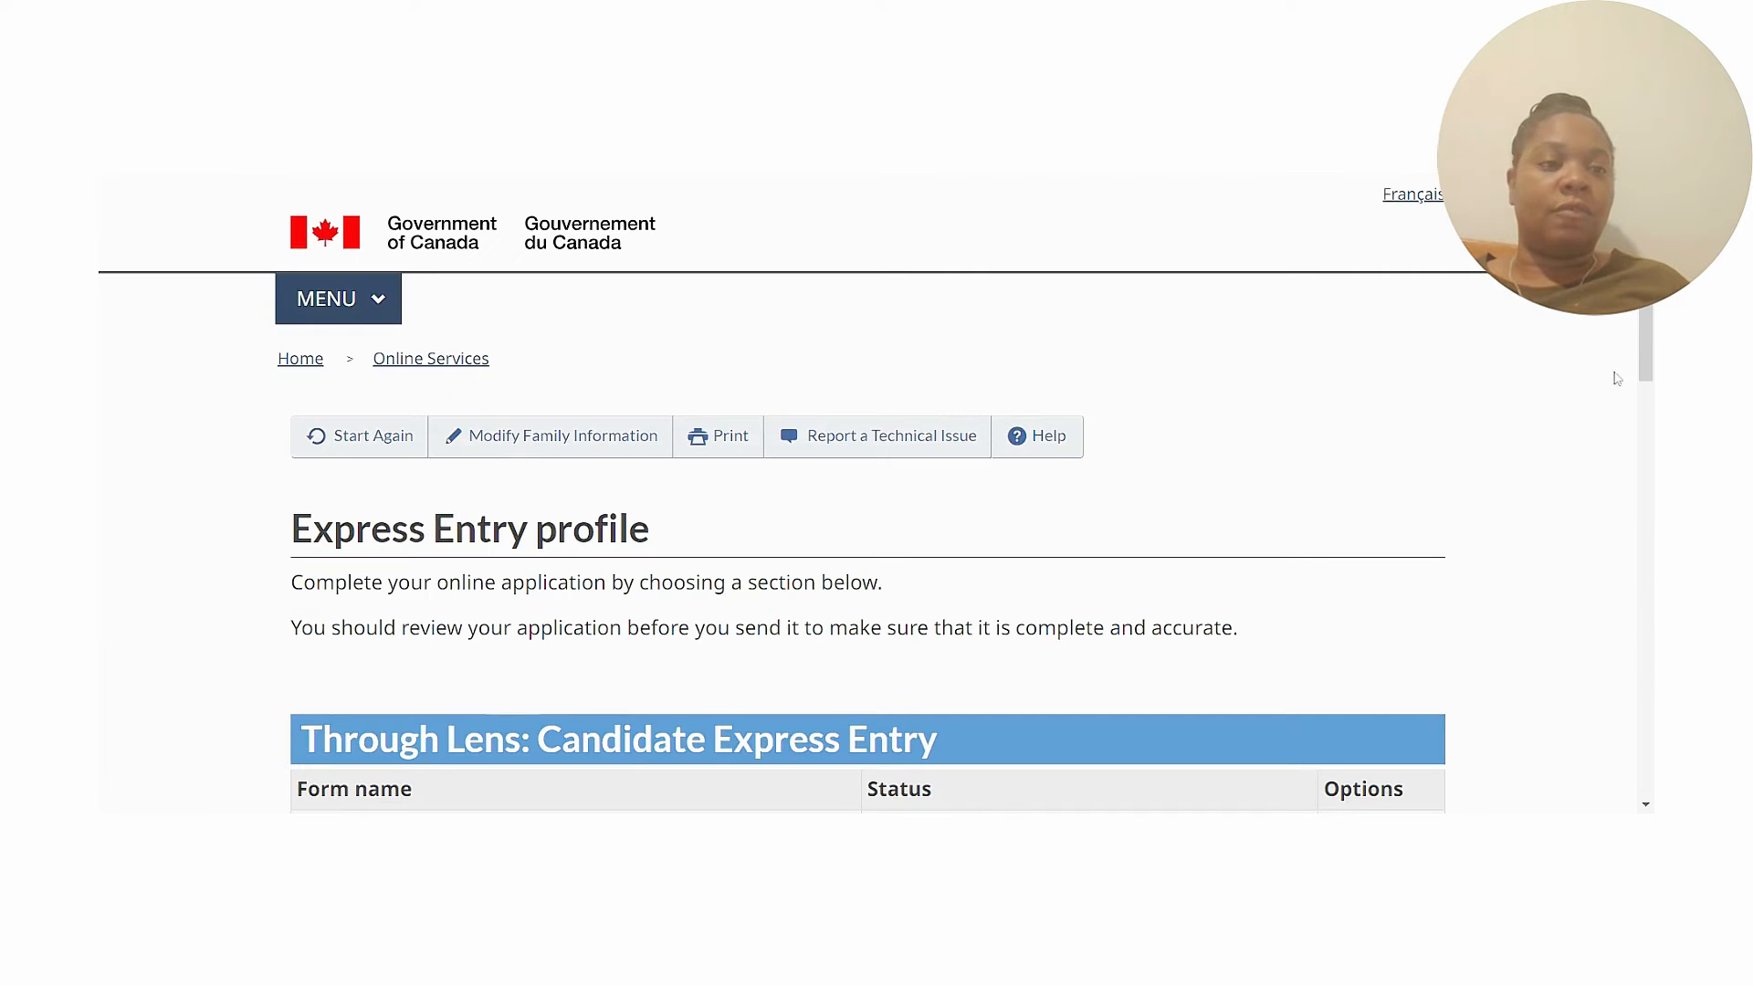
scroll(868, 493, down, 10)
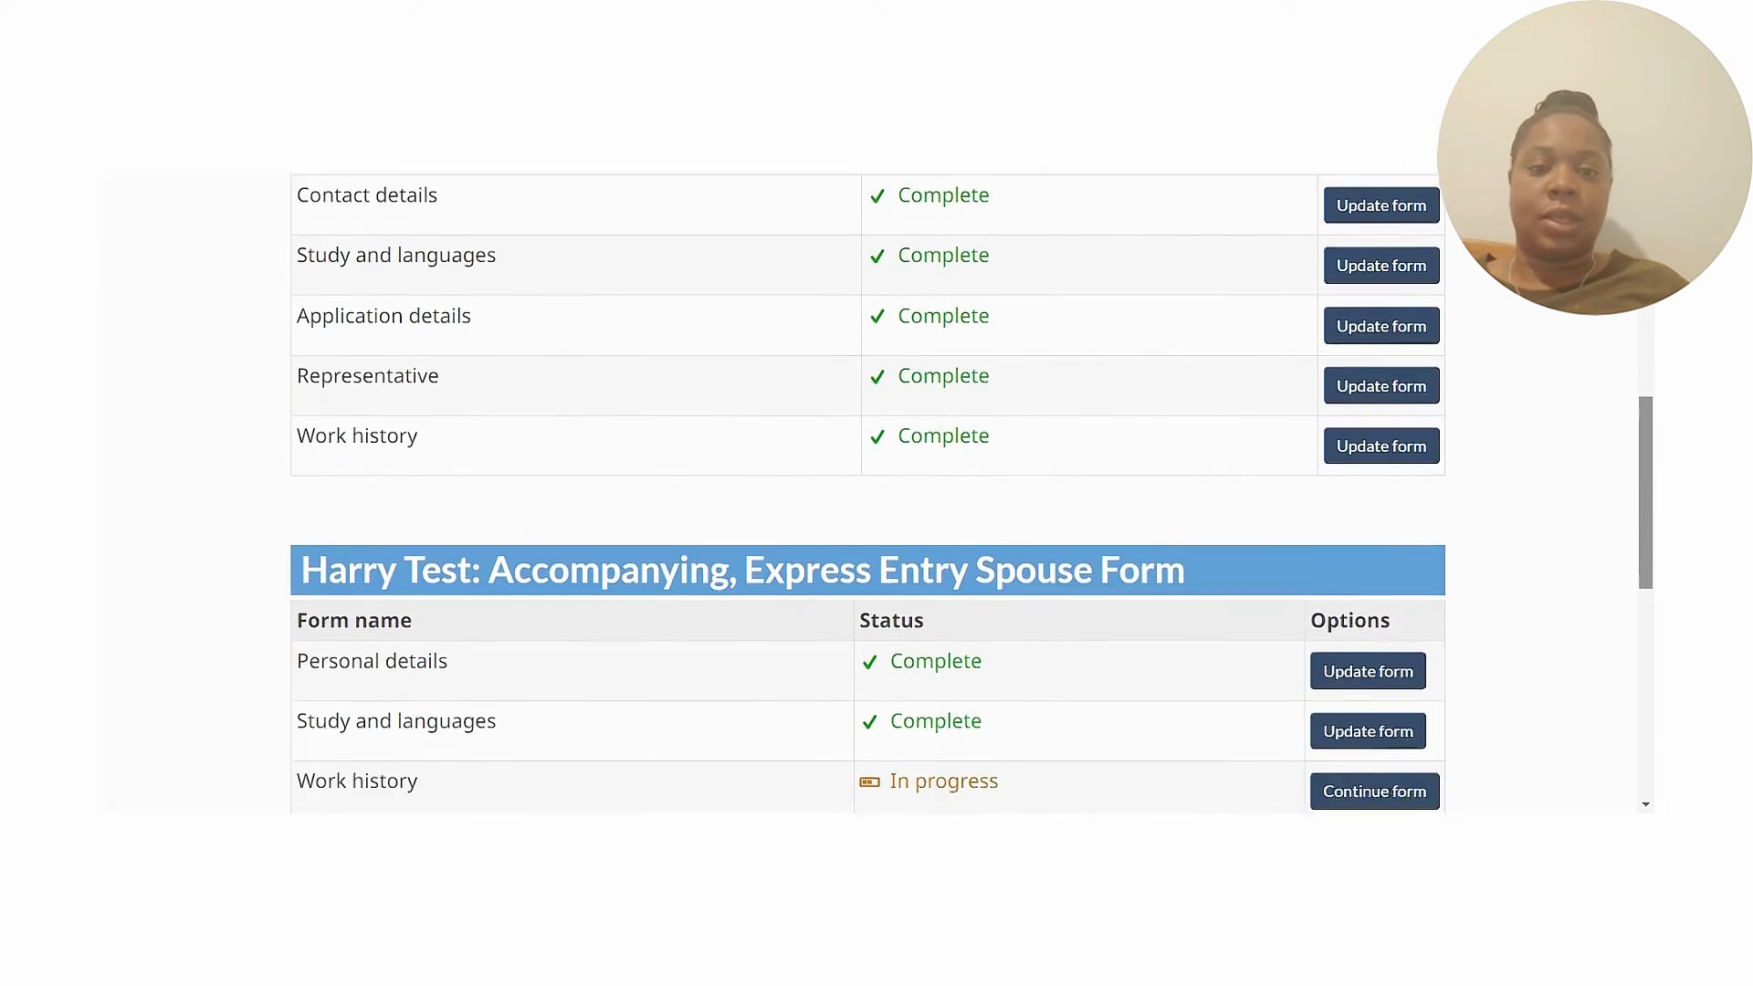
scroll(868, 493, up, 1)
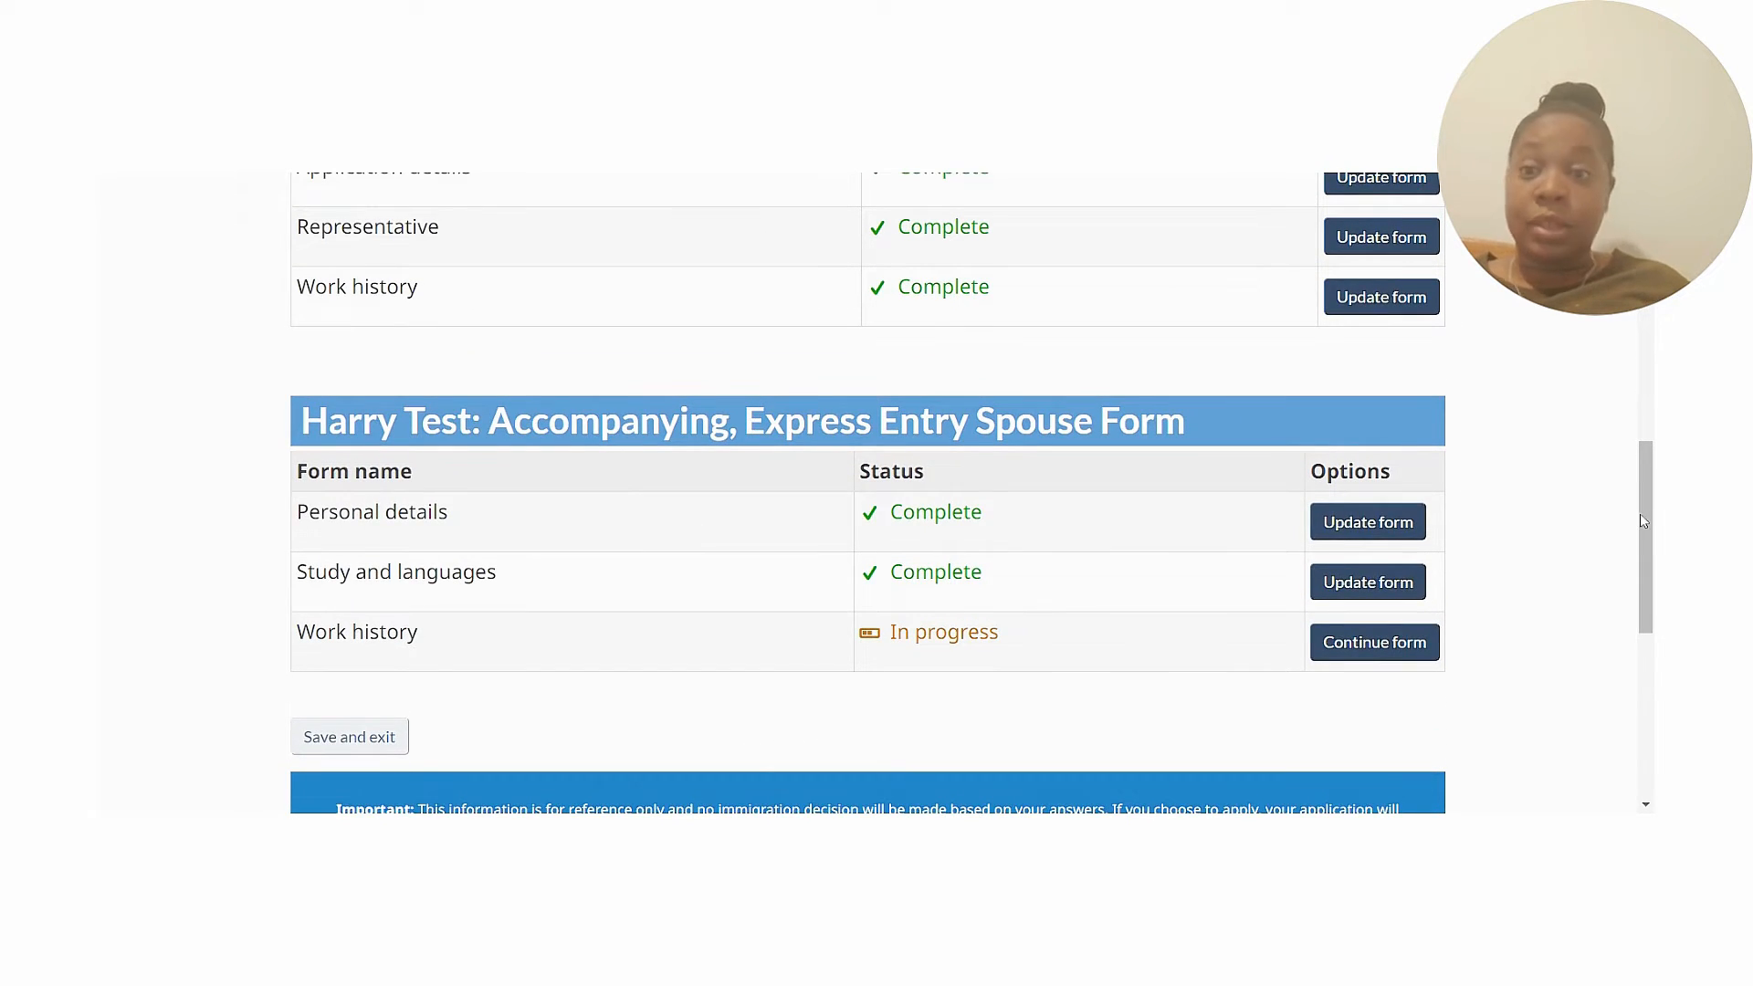
drag(1641, 520, 1641, 488)
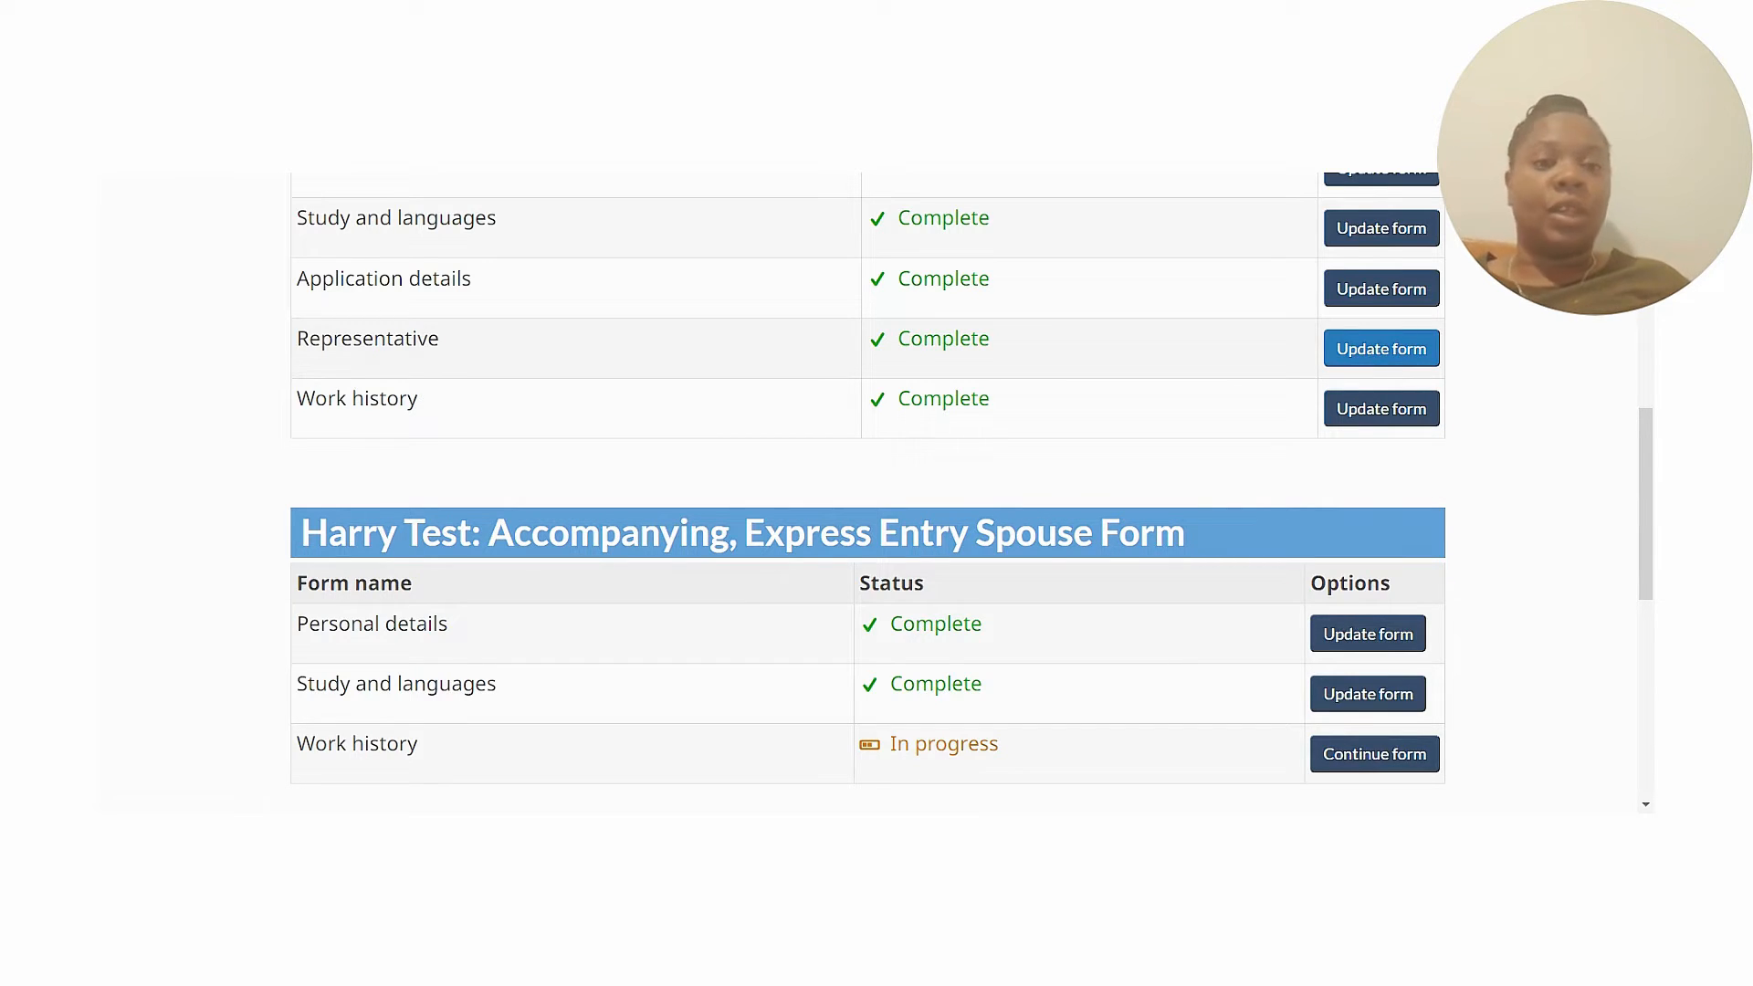
Open the candidate's work form and review occupation NOC 12101, qualified since July 2022.
click(1385, 421)
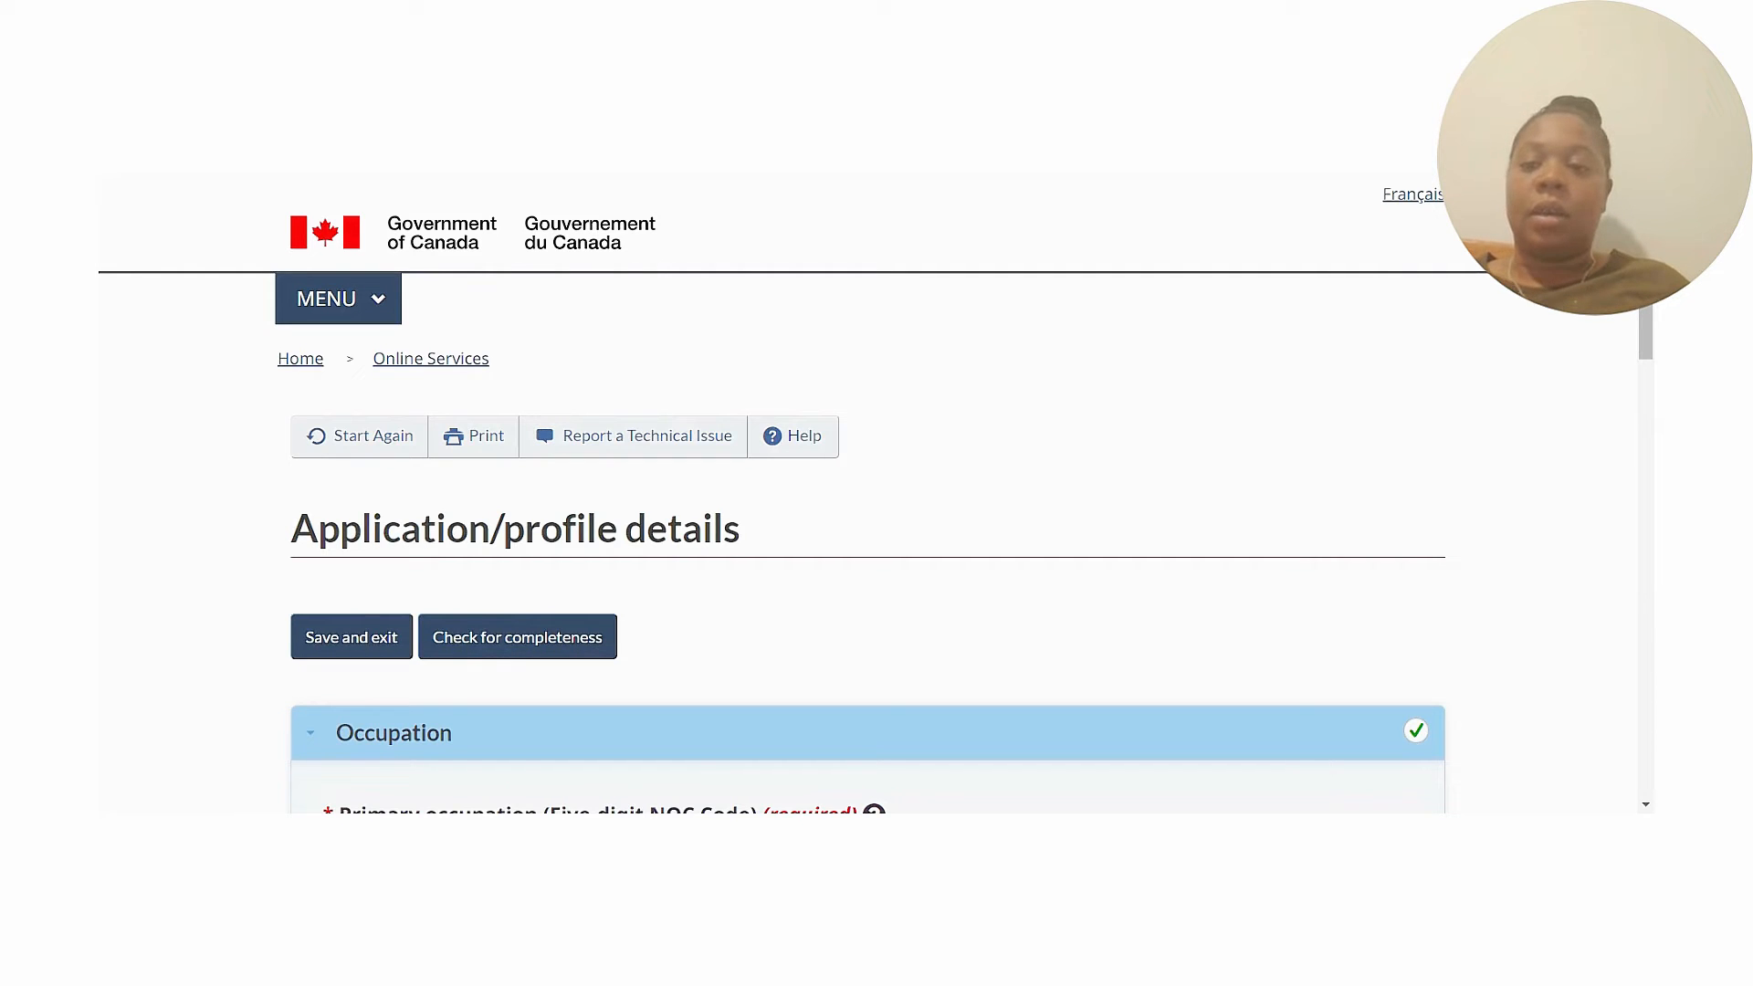
scroll(1651, 383, down, 5)
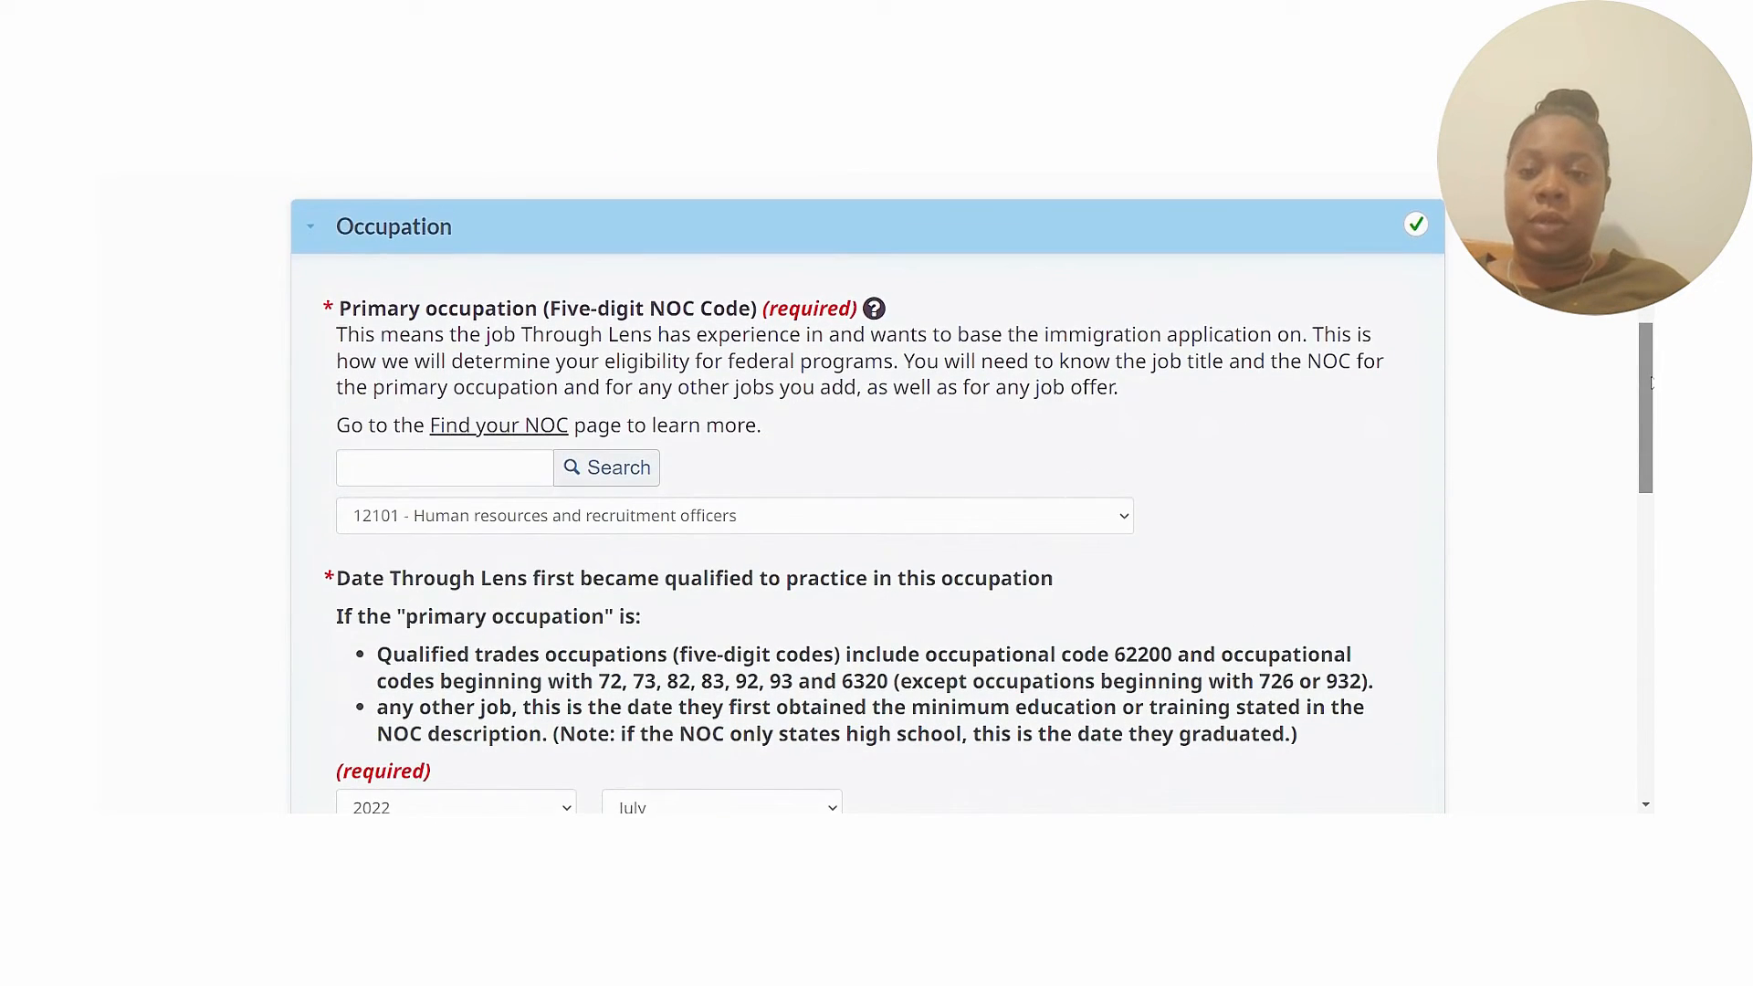
scroll(1651, 383, down, 2)
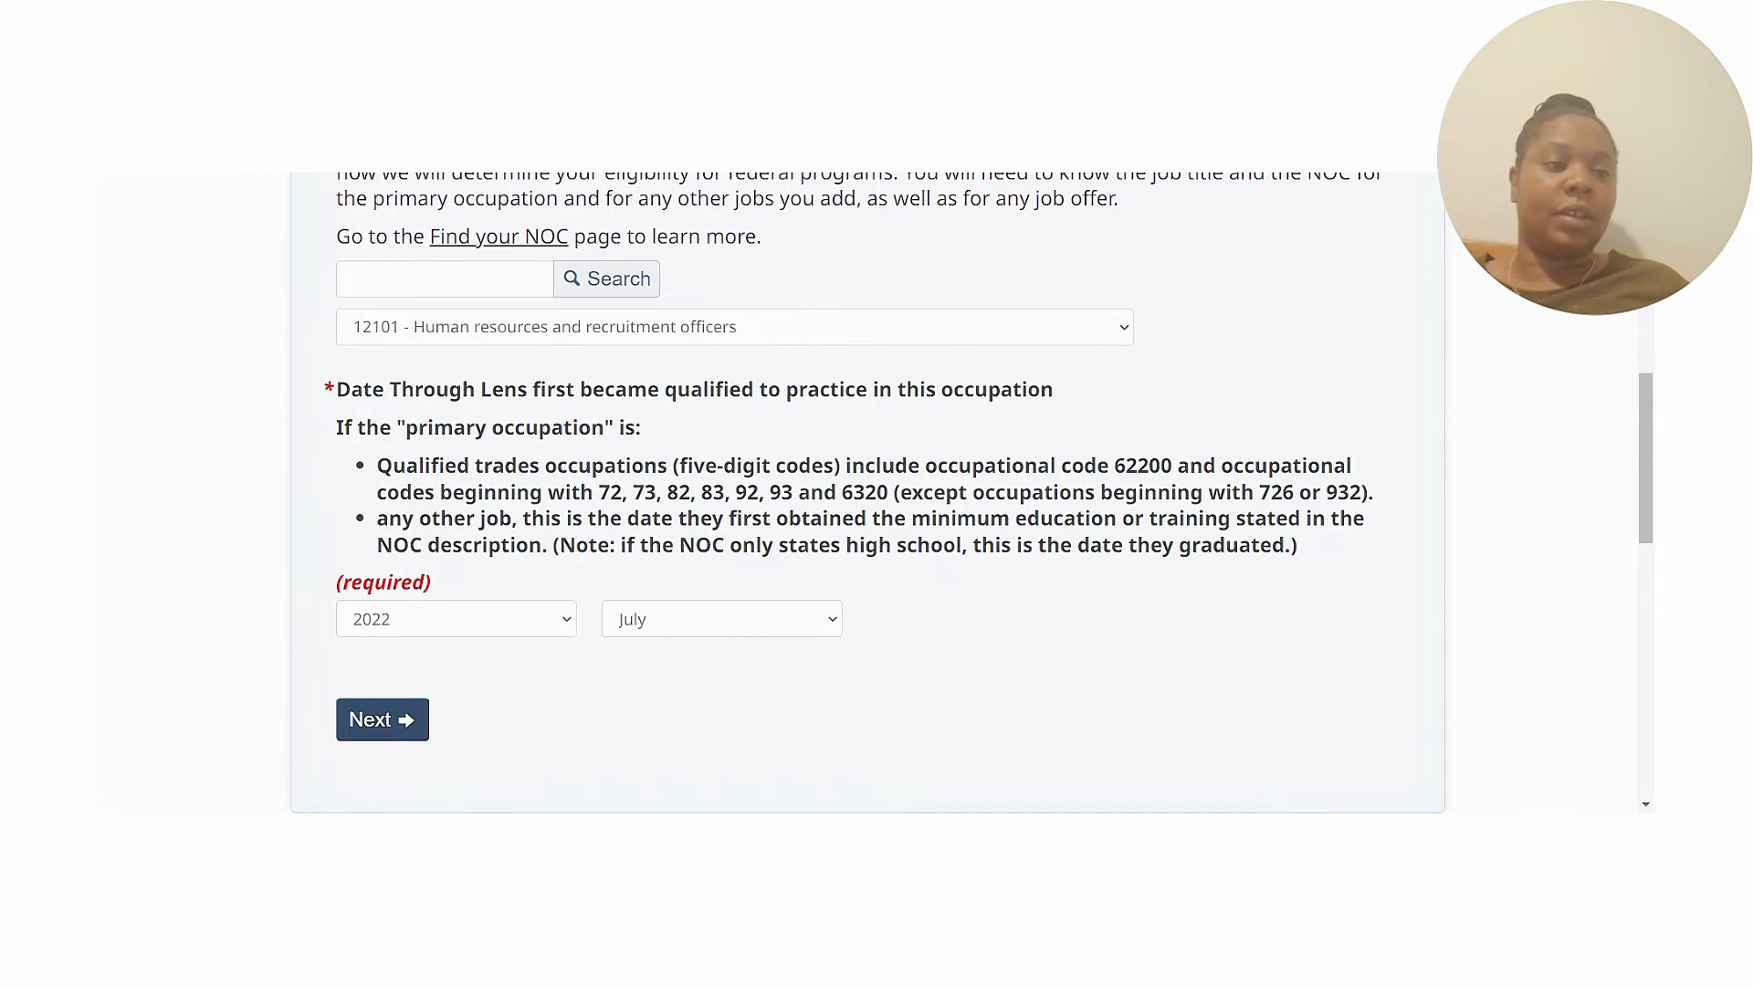
mouse_move(1648, 429)
mouse_down()
mouse_move(1649, 390)
mouse_move(1650, 412)
mouse_up()
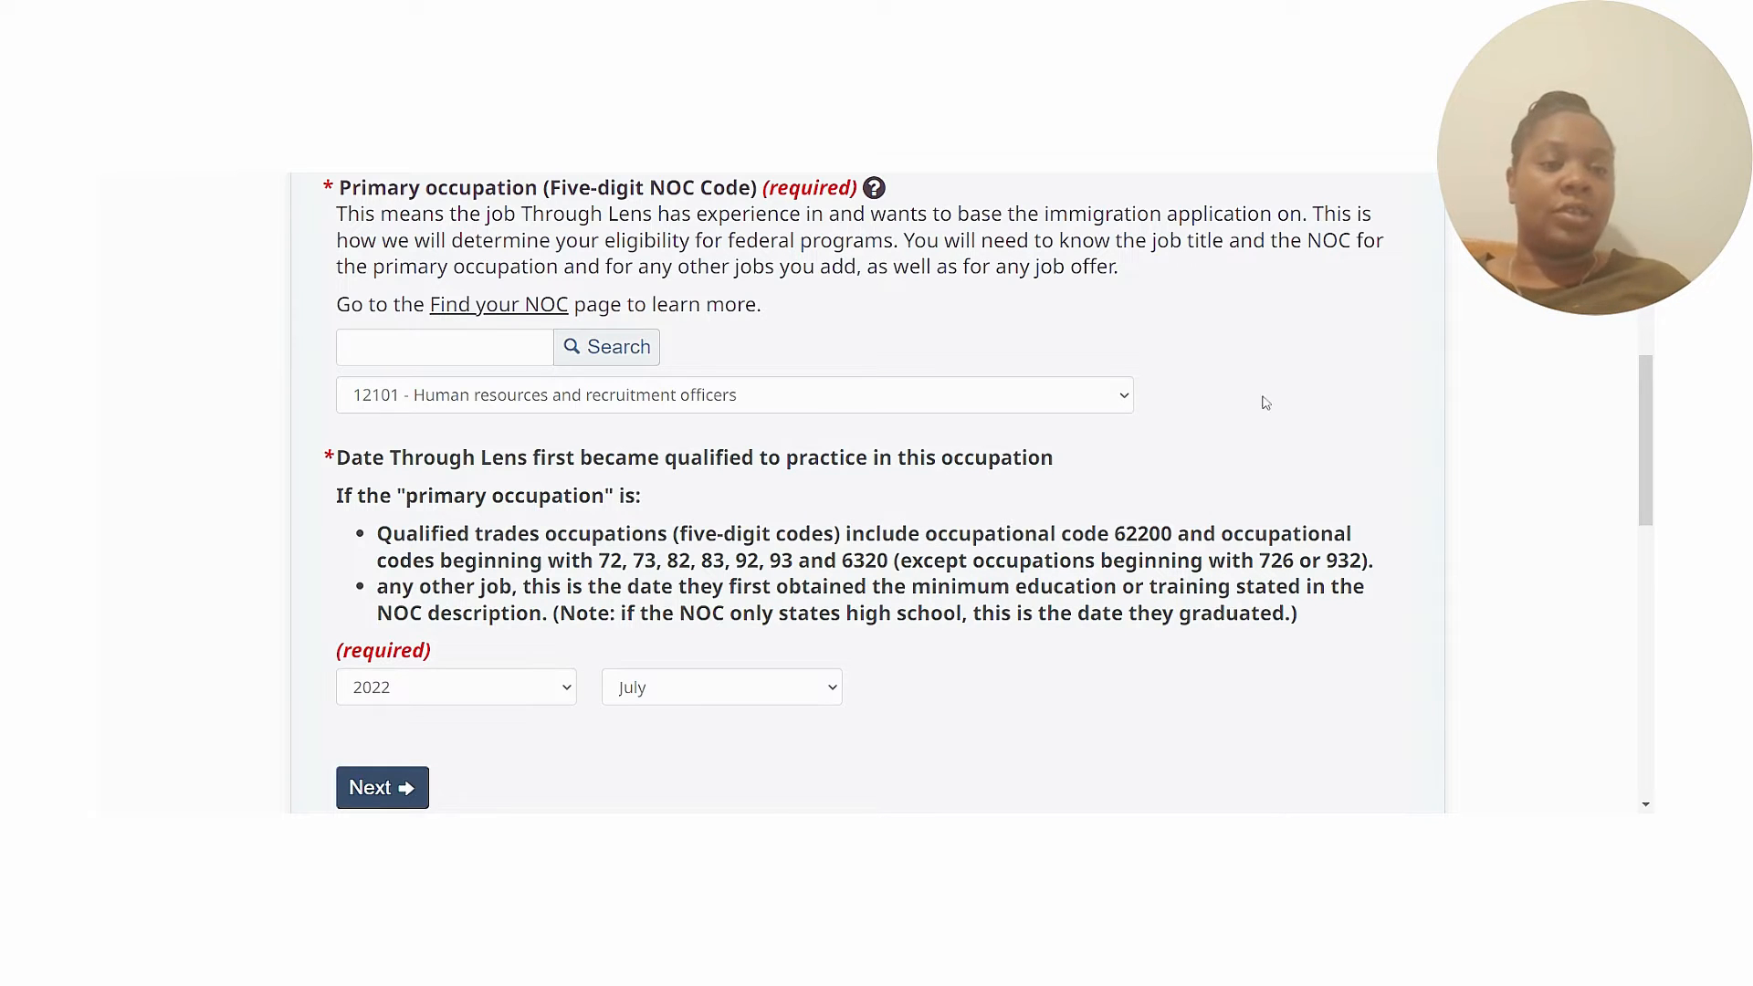
drag(1649, 433, 1649, 467)
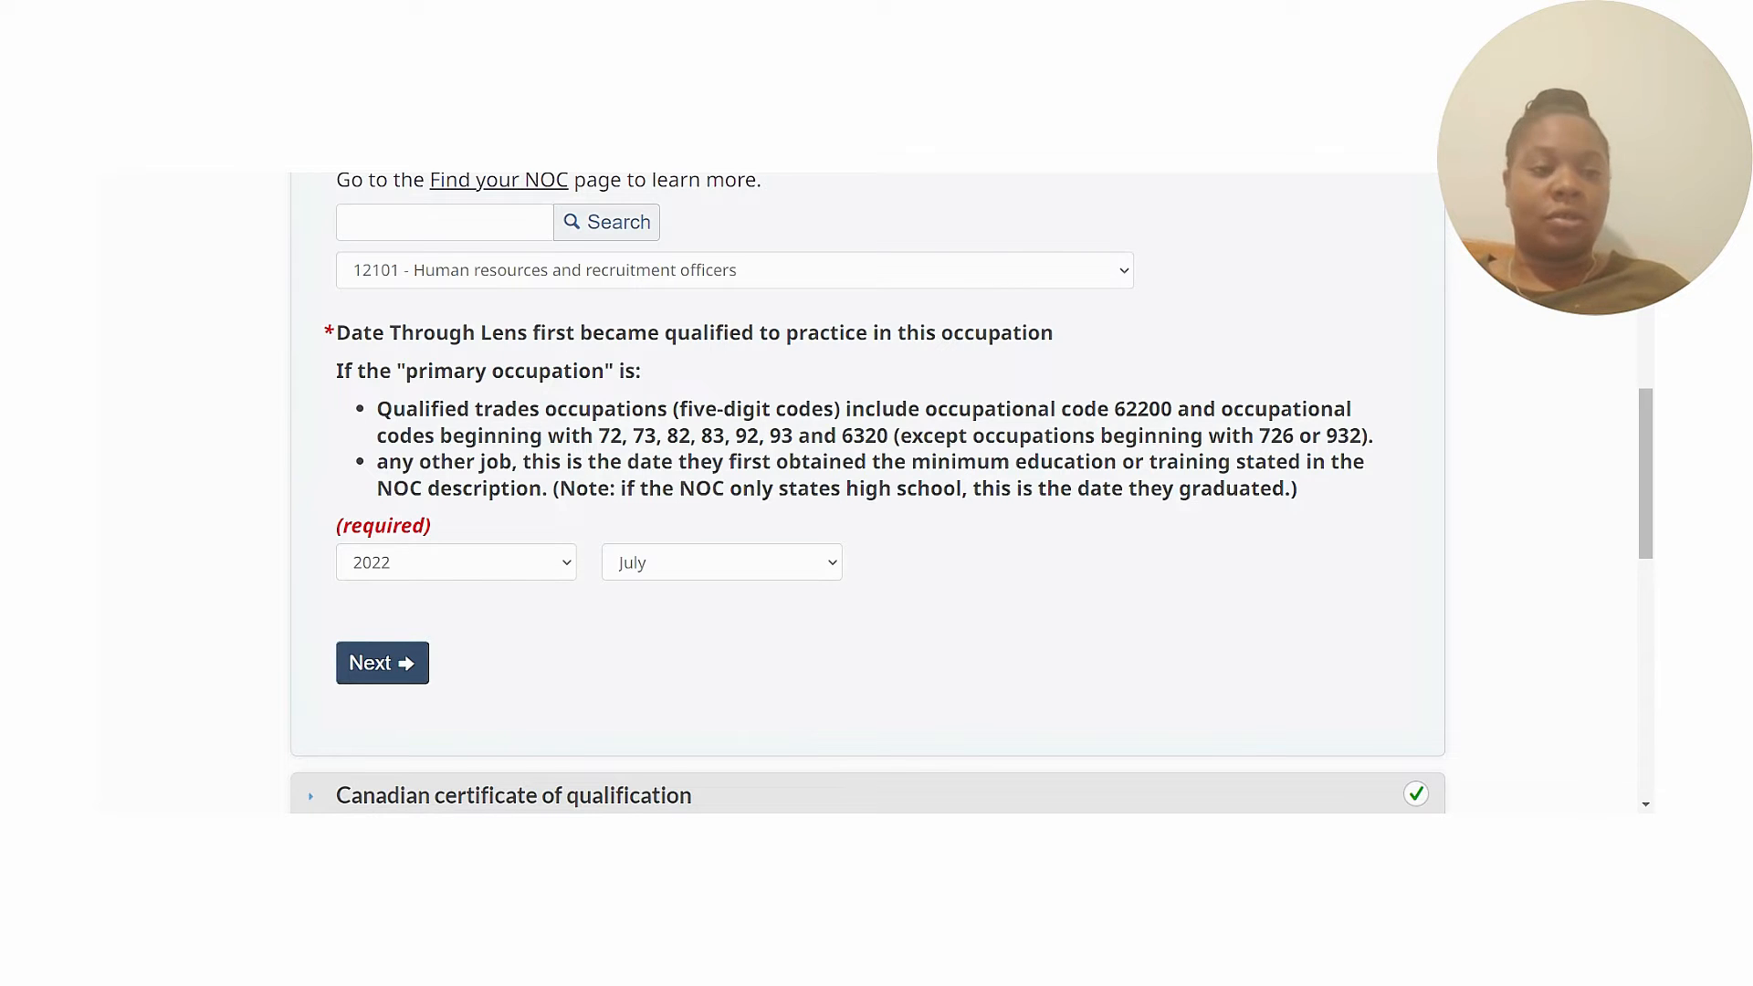
scroll(702, 452, down, 3)
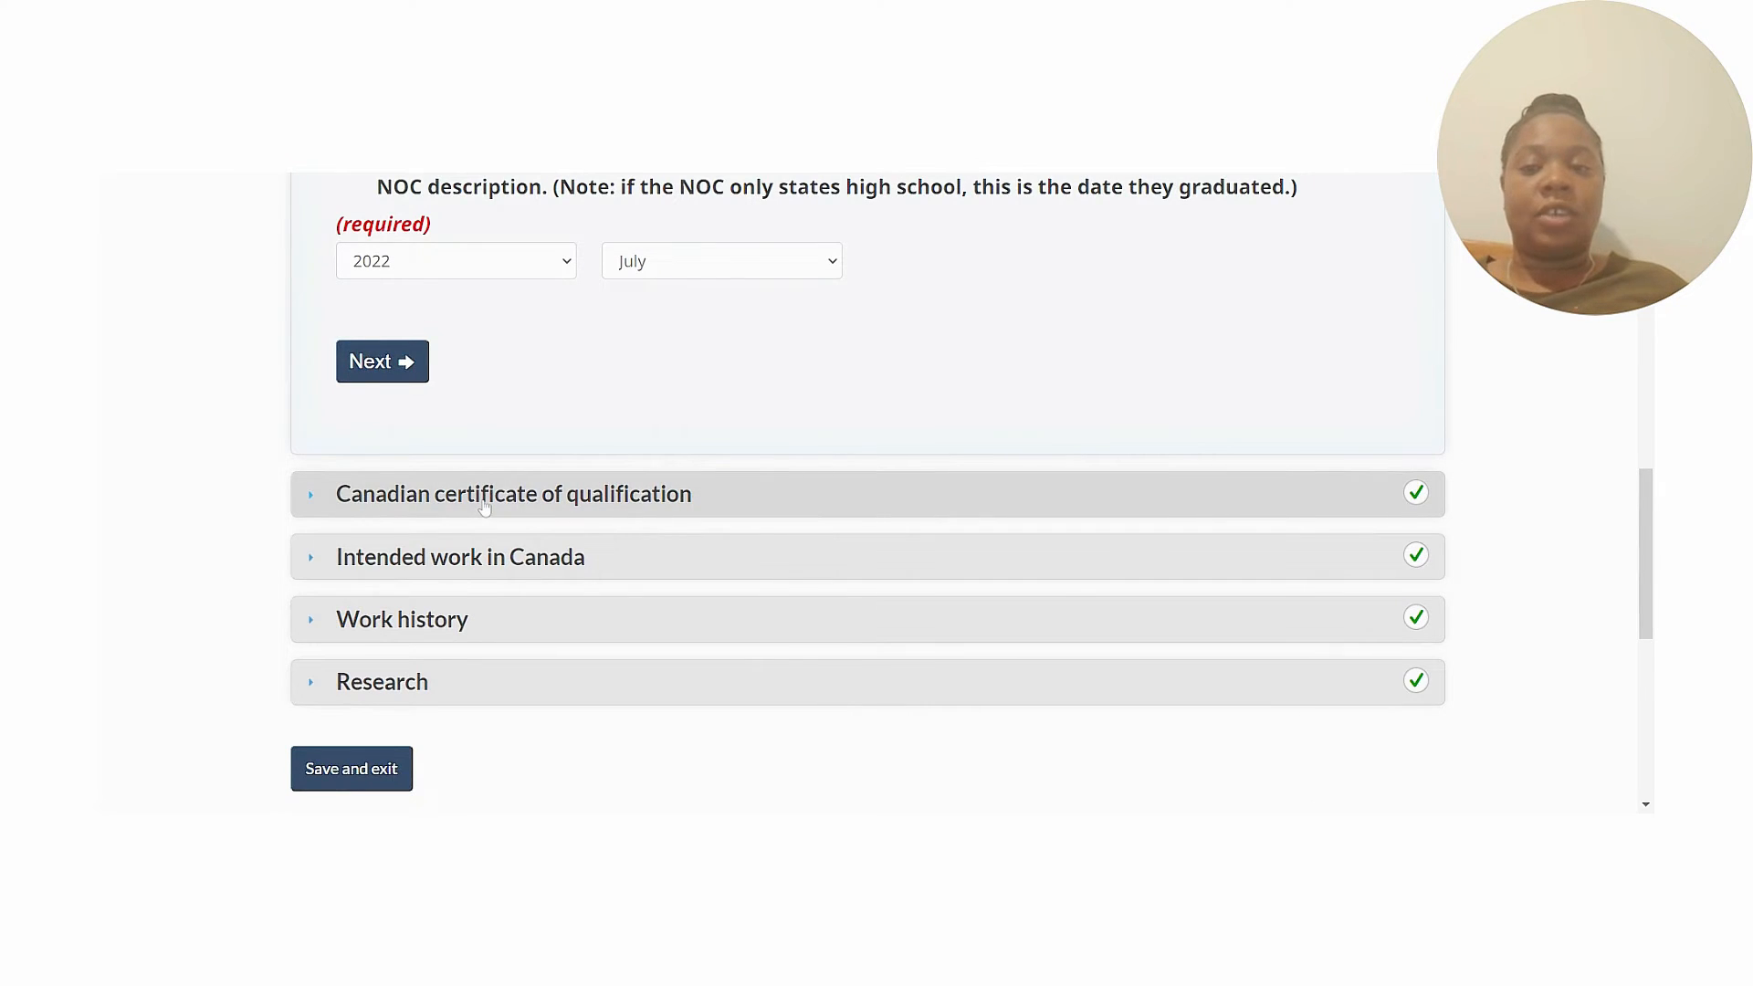
click(484, 508)
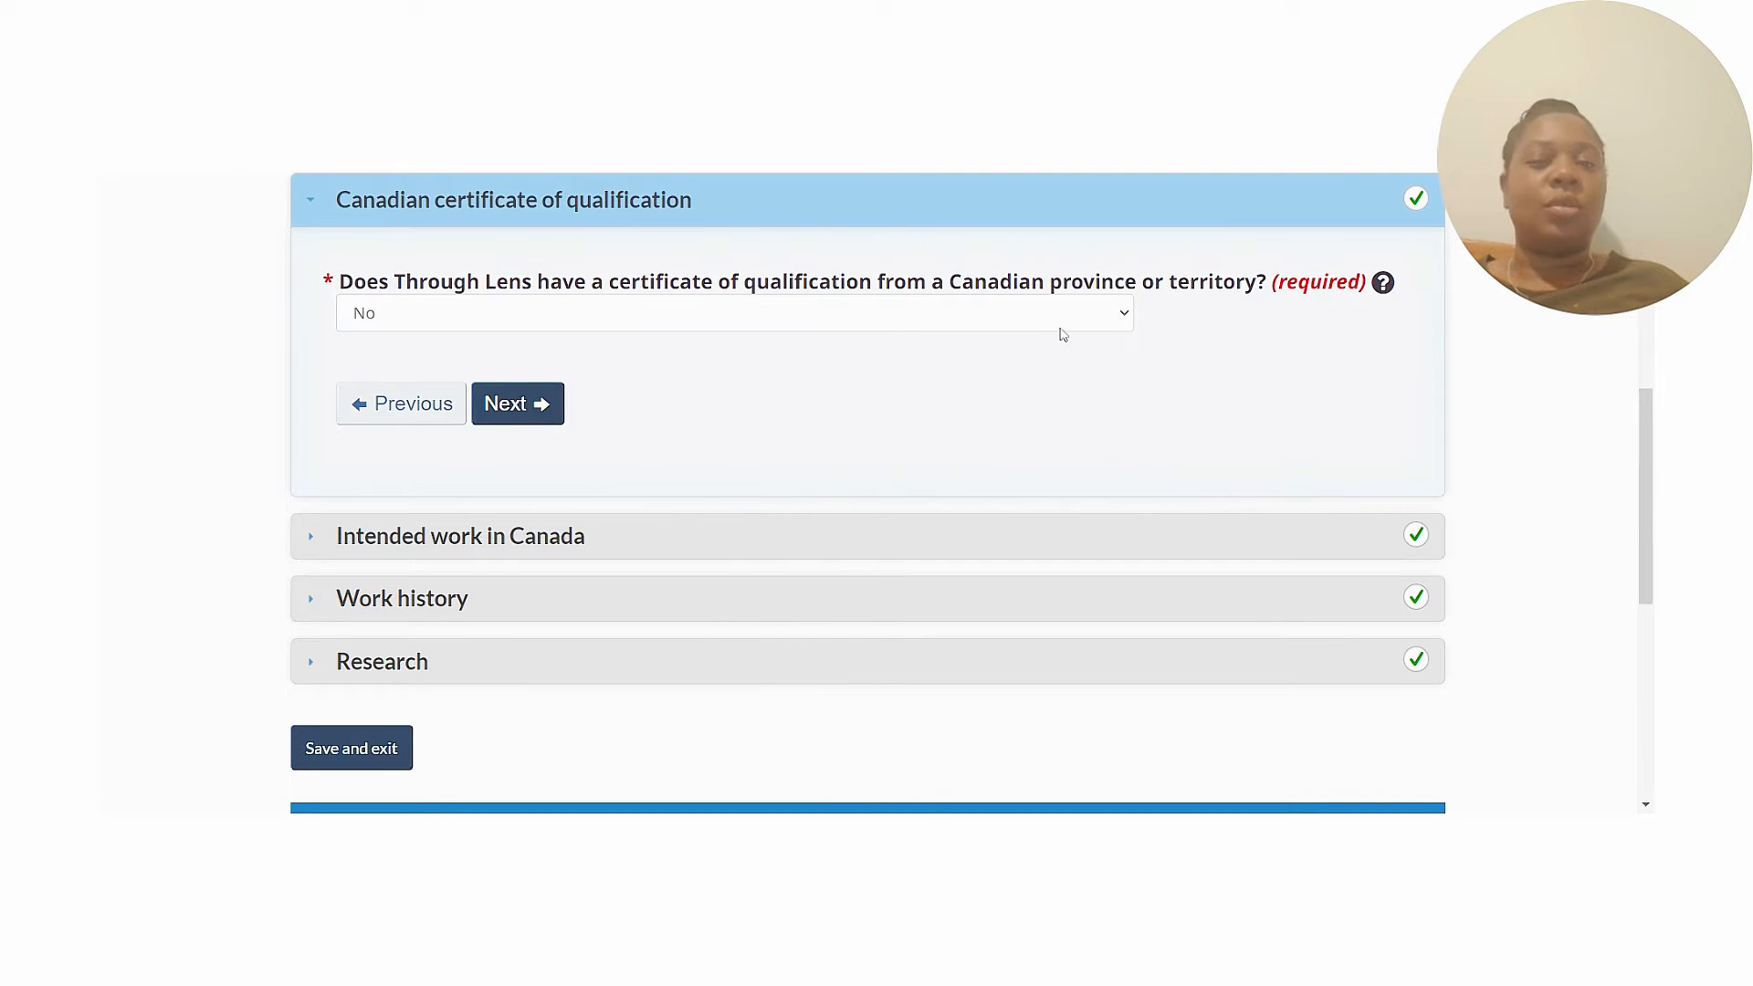
Leave the certificate of qualification answer as No and advance to Intended work in Canada.
click(1099, 328)
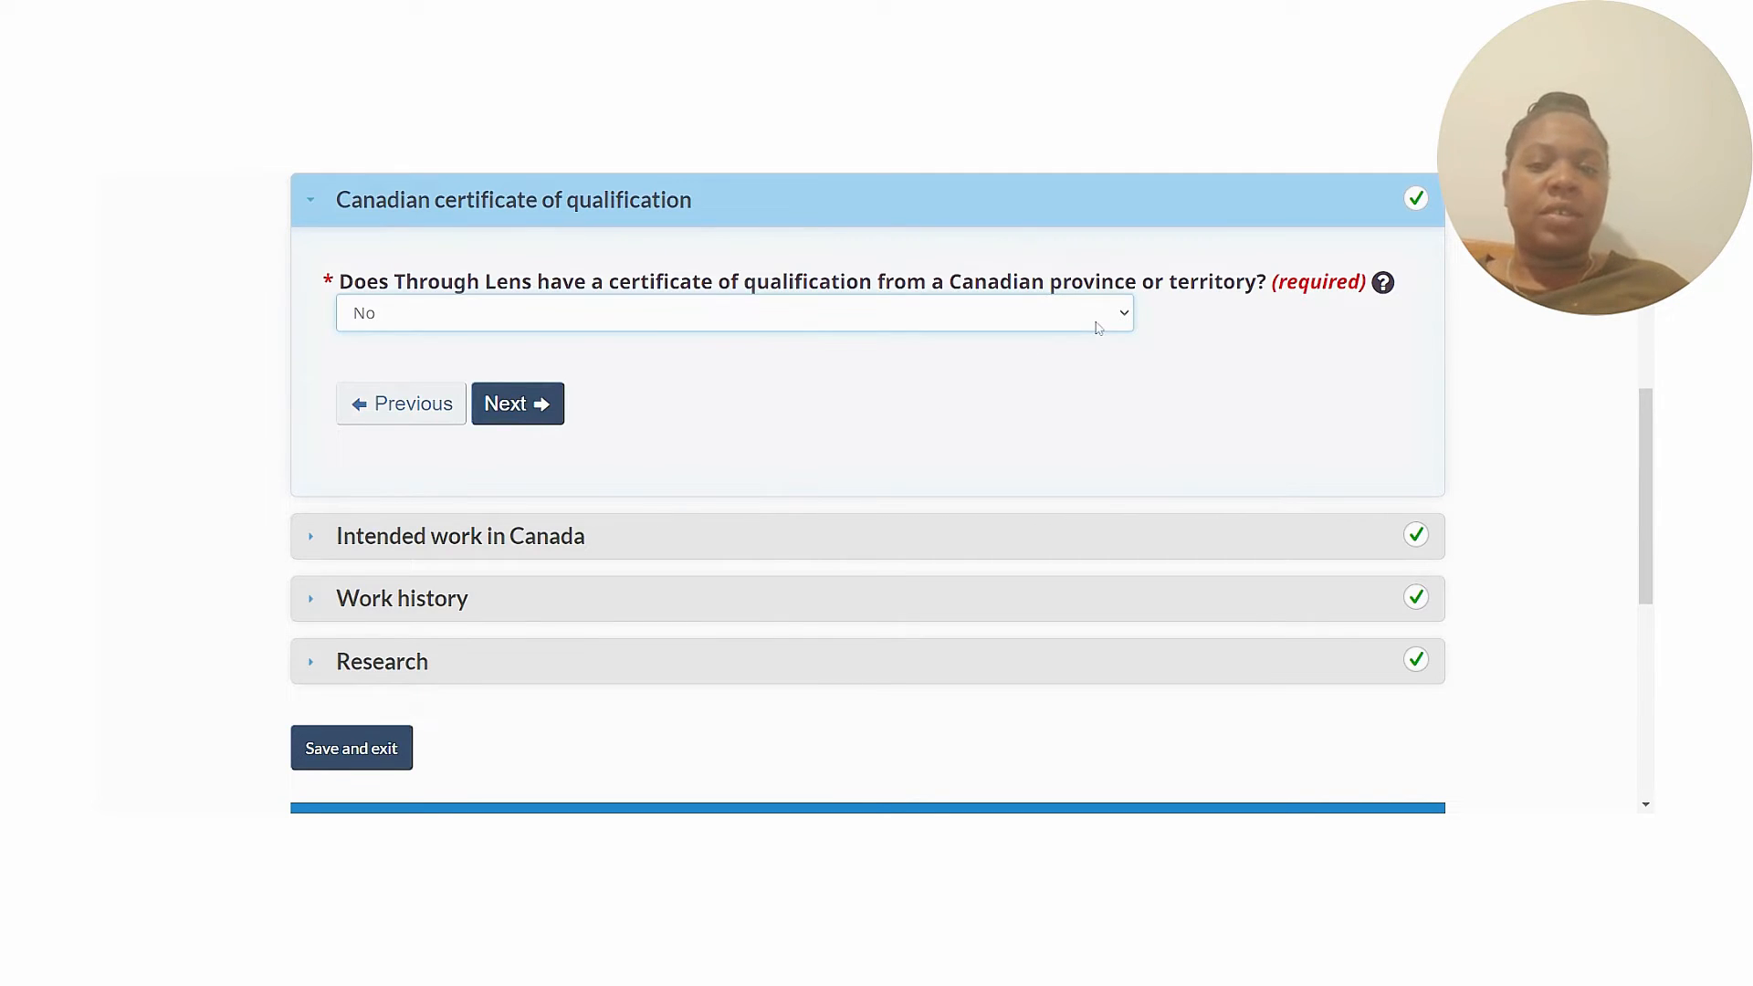
click(1265, 377)
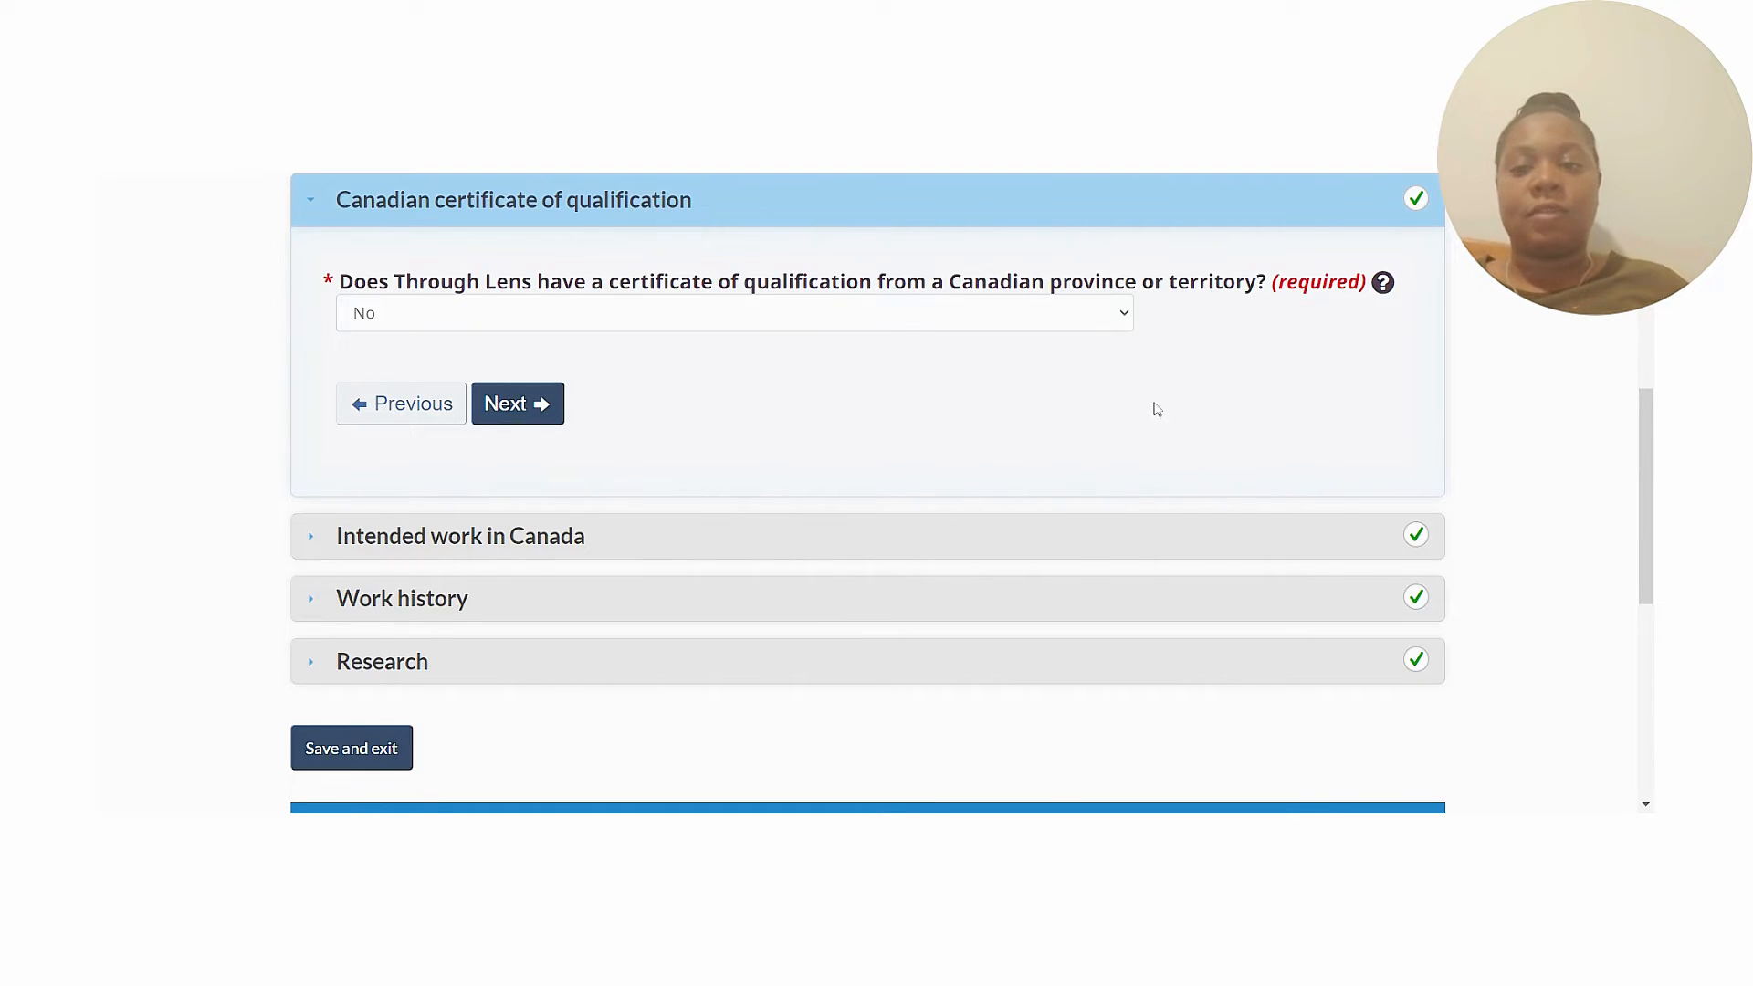
click(548, 418)
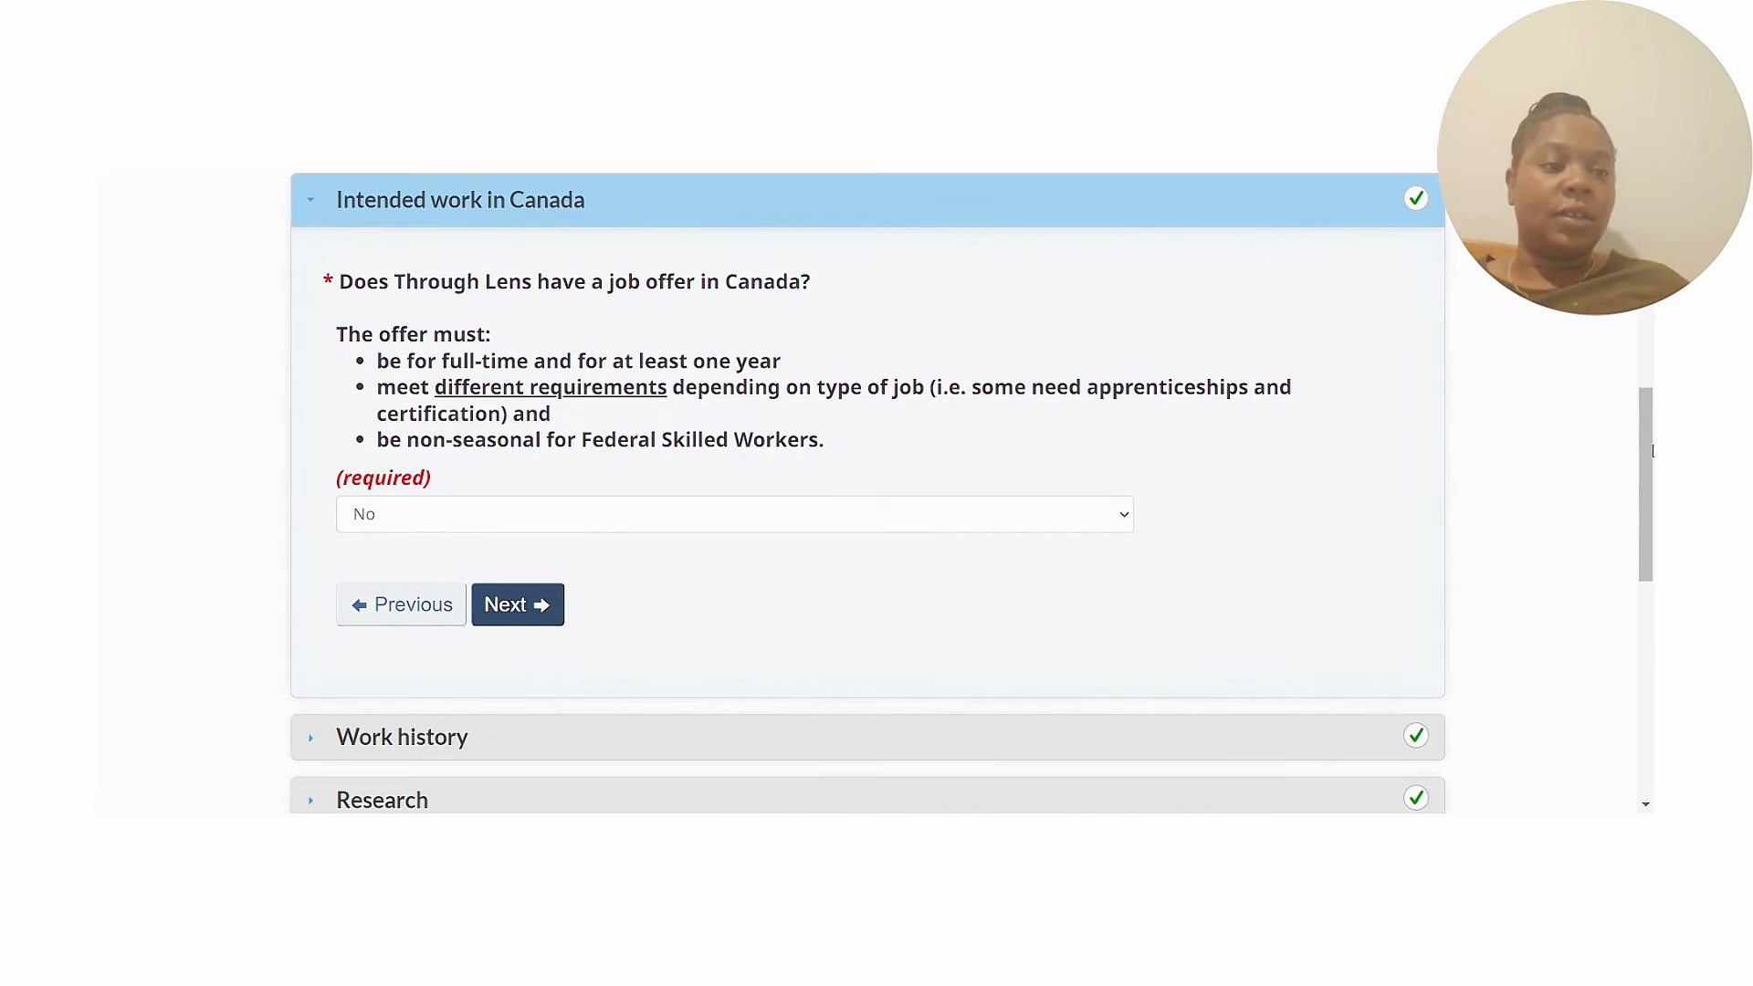
Review the Canadian job offer question left as No, then expand the candidate's Work history section.
drag(1646, 440, 1647, 450)
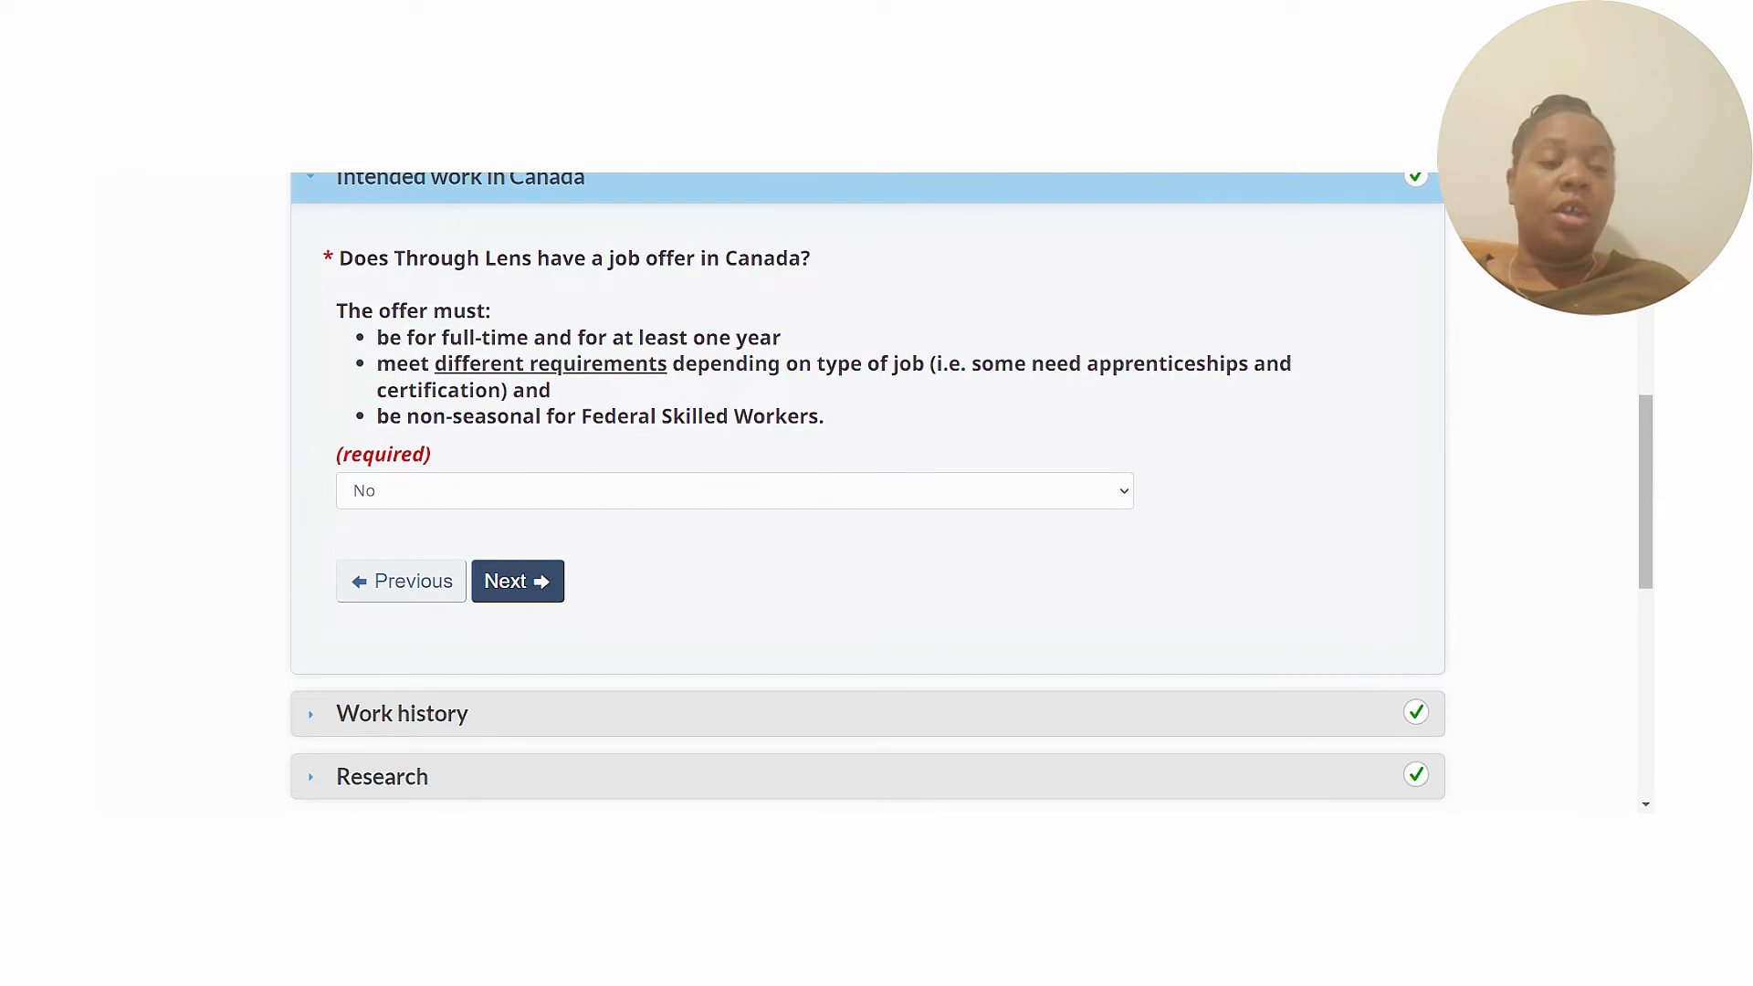
mouse_move(1646, 446)
mouse_down()
mouse_move(1646, 419)
mouse_move(1644, 472)
mouse_up()
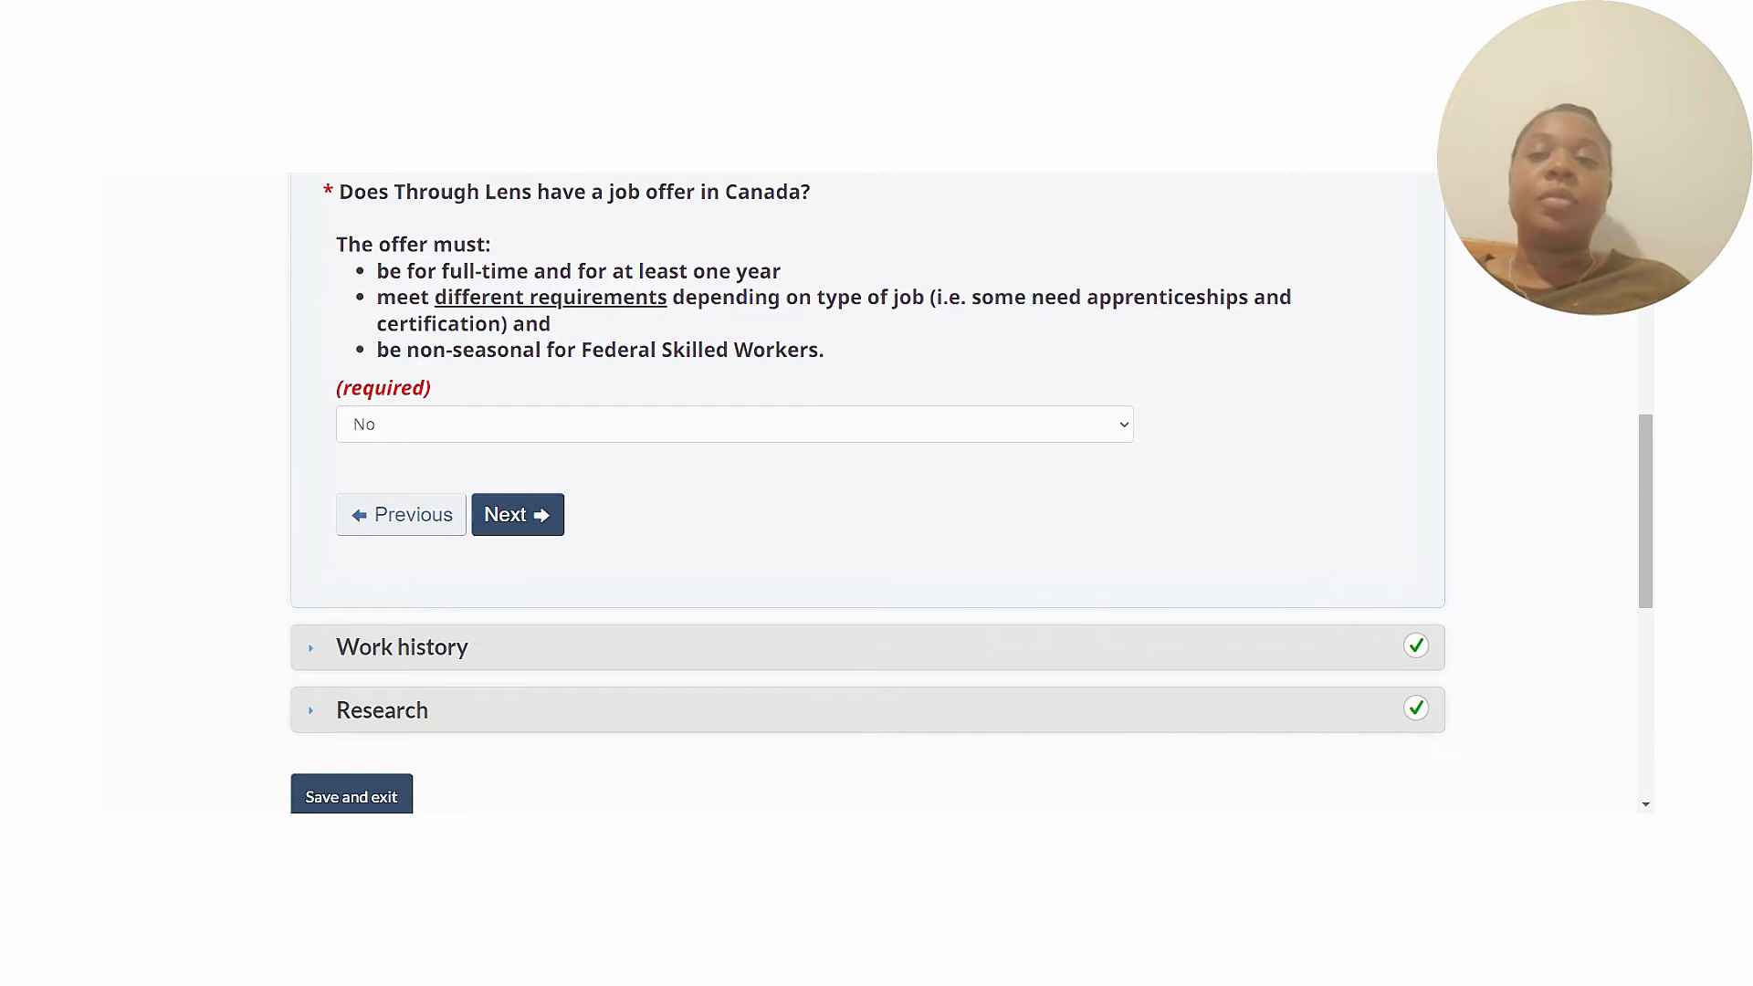
drag(1644, 470, 1640, 419)
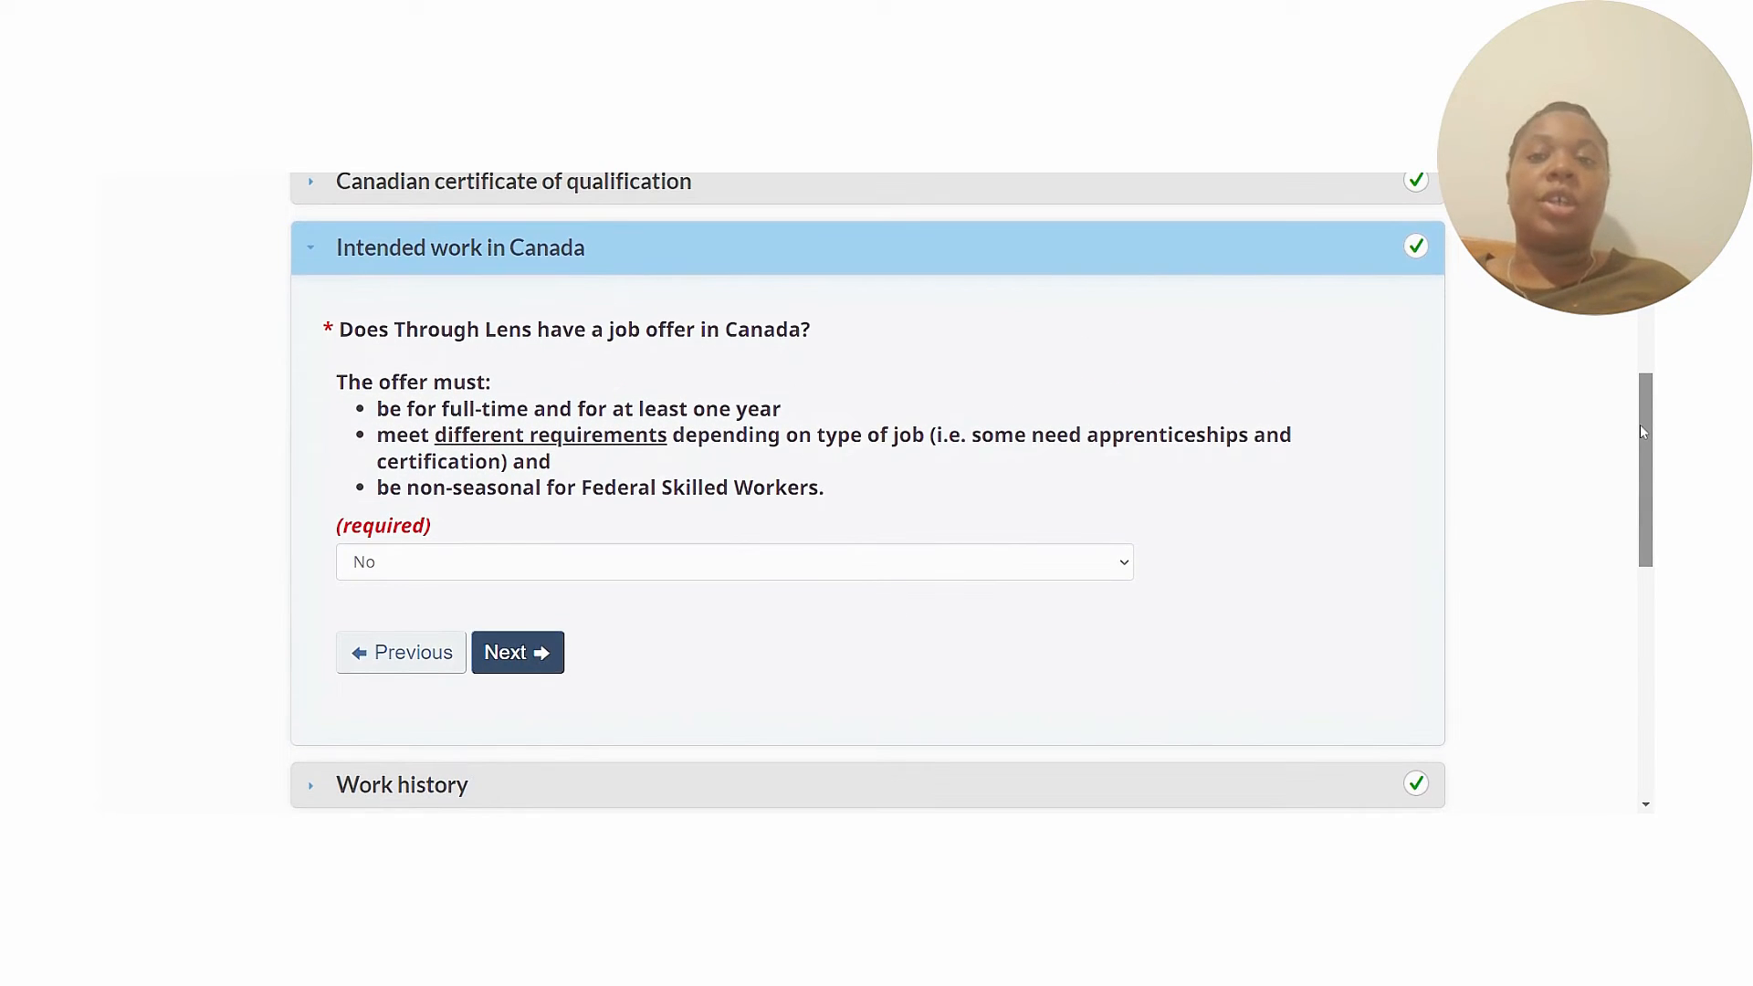
drag(1640, 426, 1638, 438)
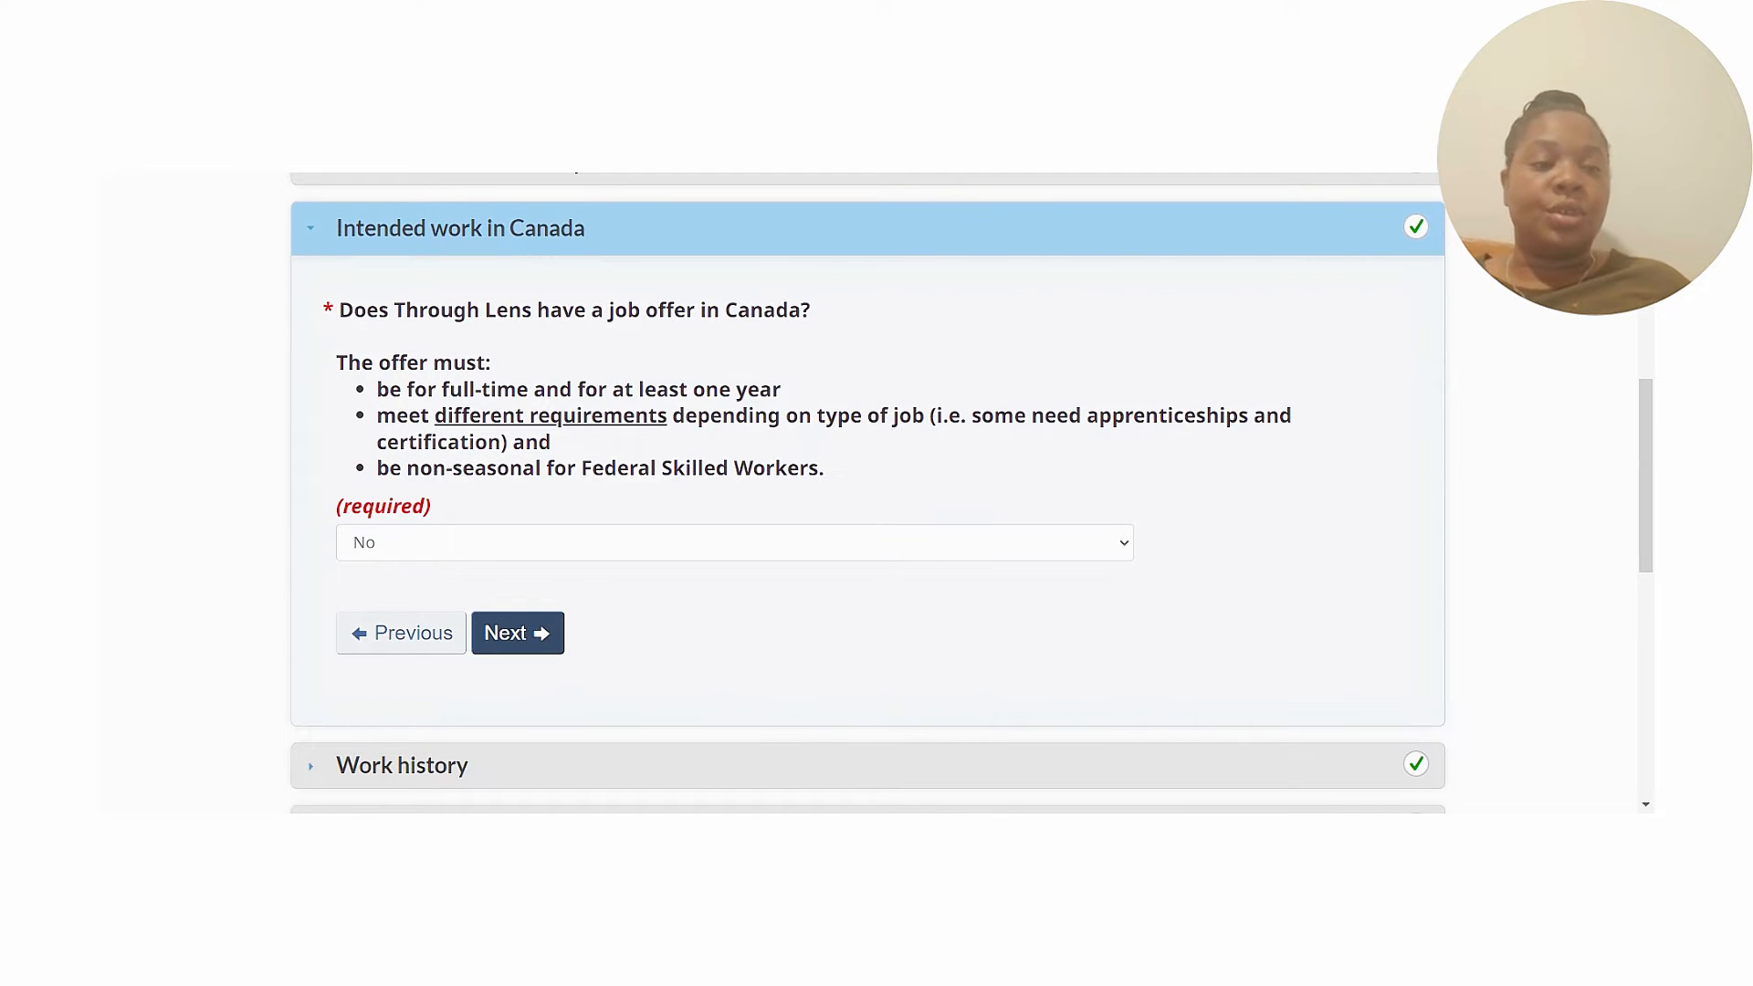
drag(1649, 447, 1649, 523)
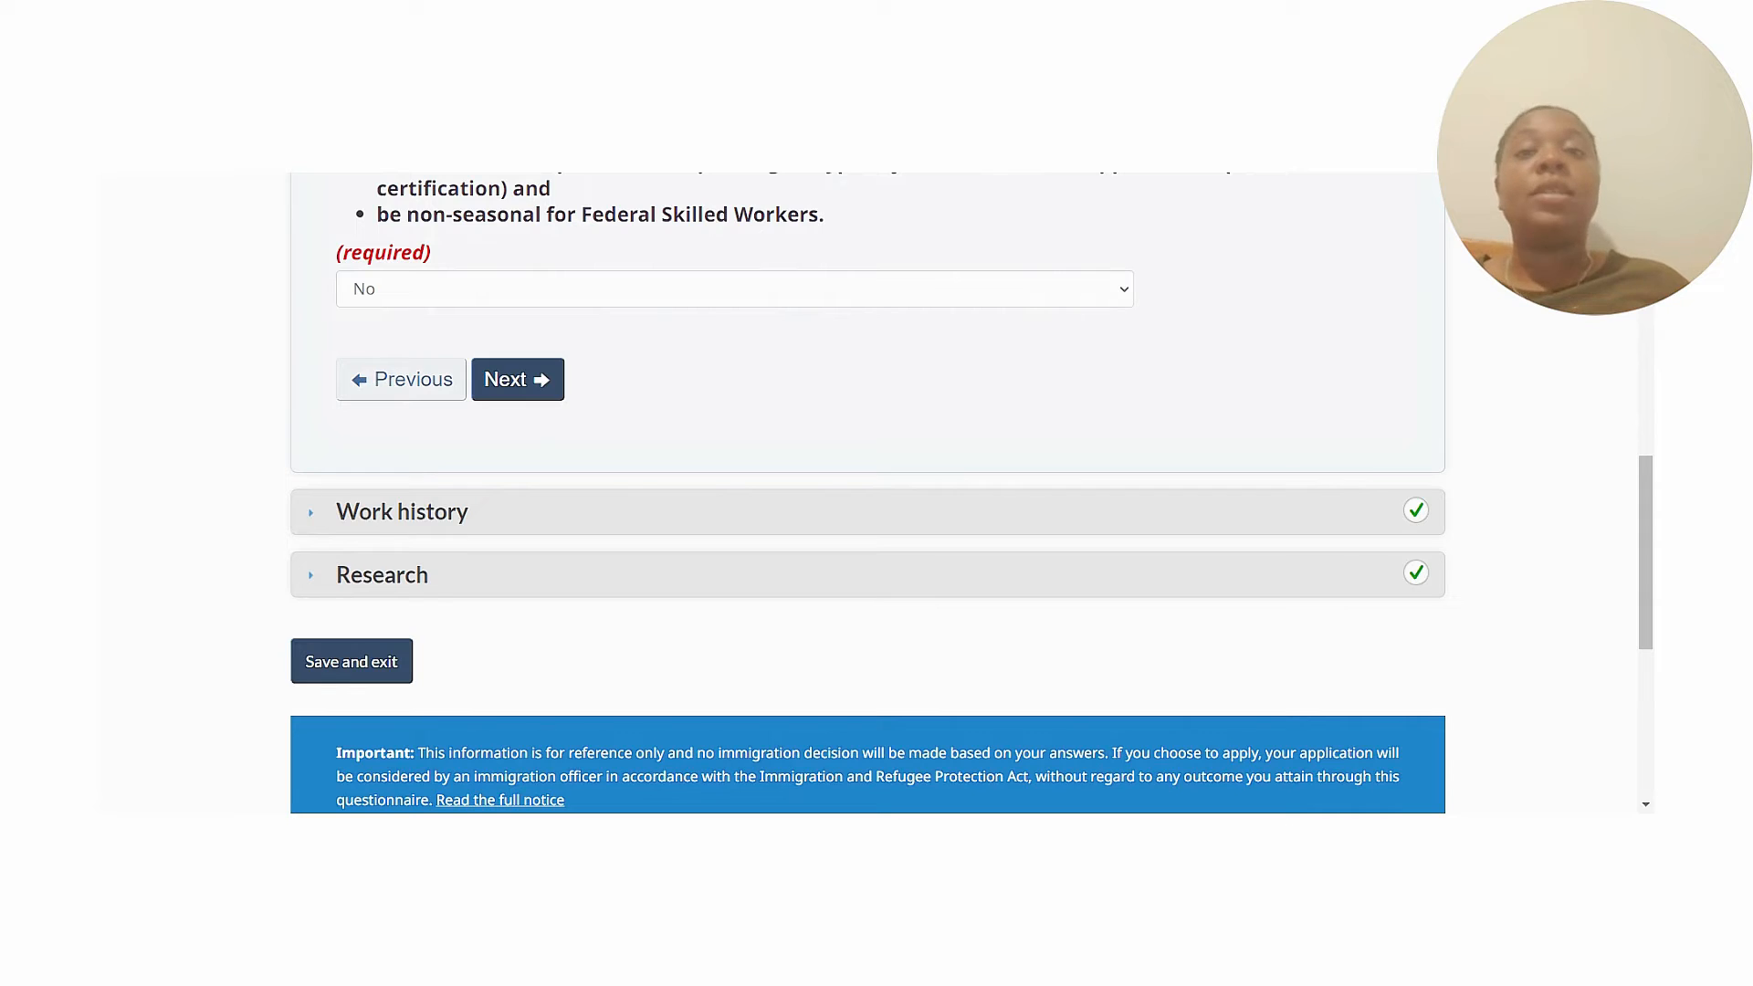
drag(1648, 523, 1652, 447)
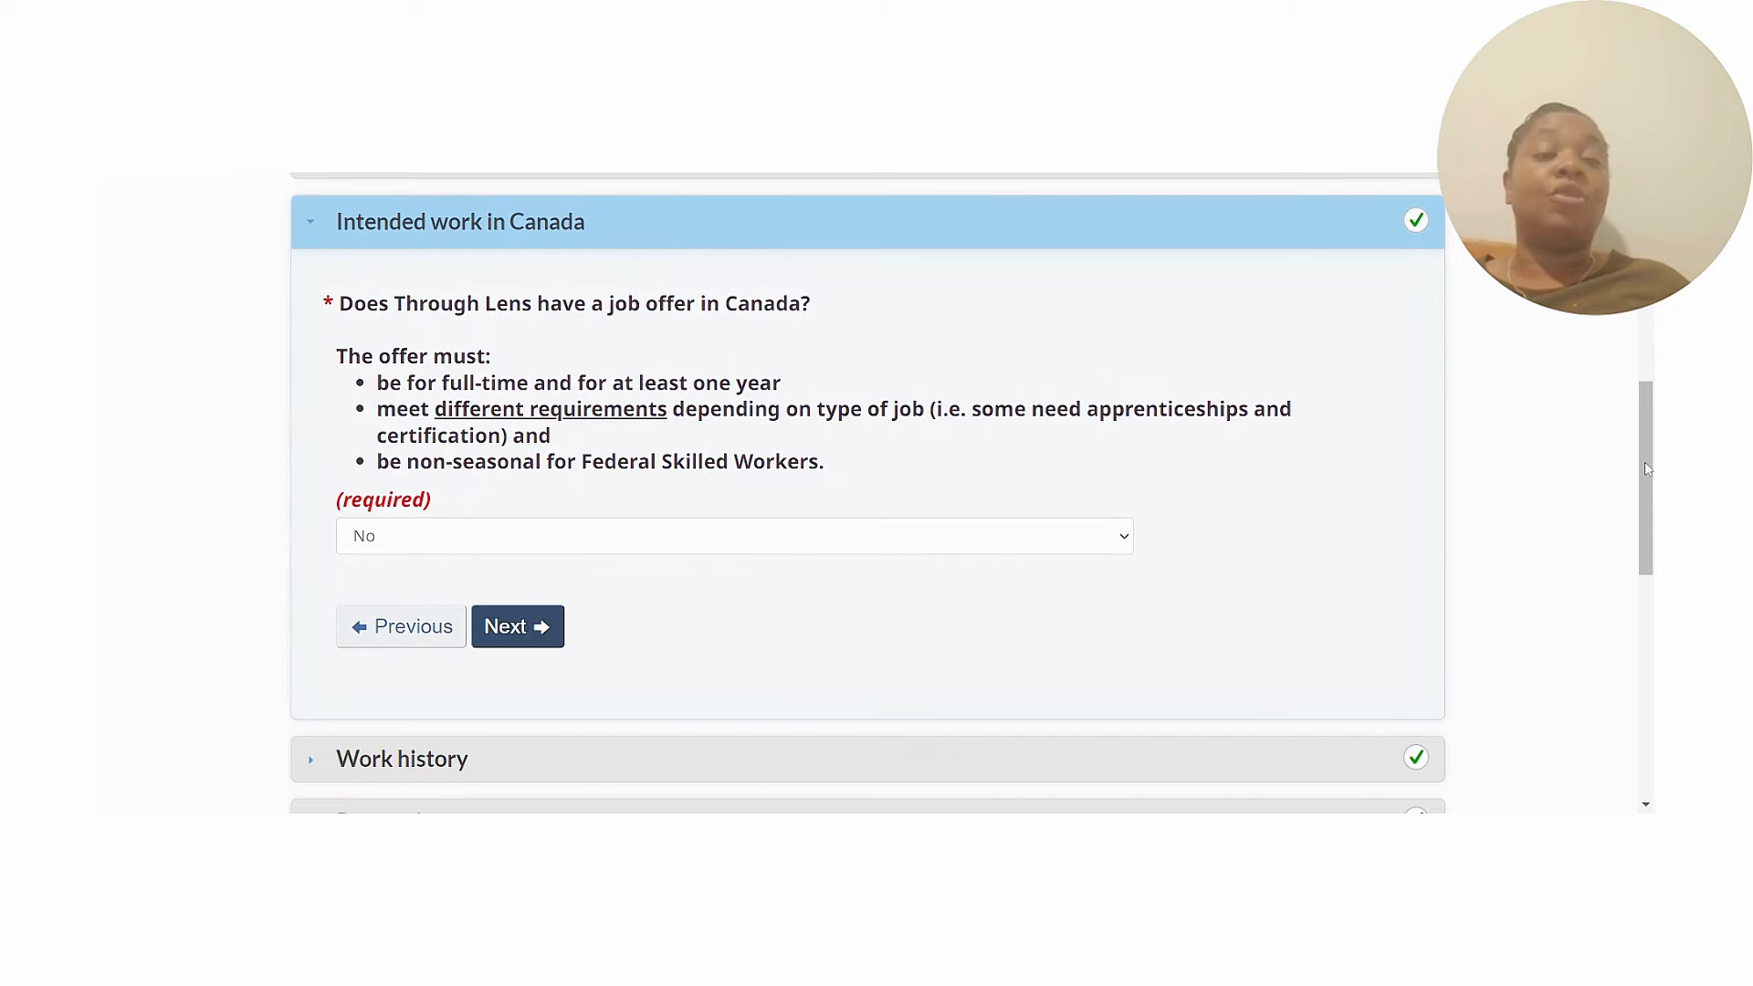
mouse_move(1648, 468)
mouse_down()
mouse_move(1648, 499)
mouse_move(1648, 454)
mouse_up()
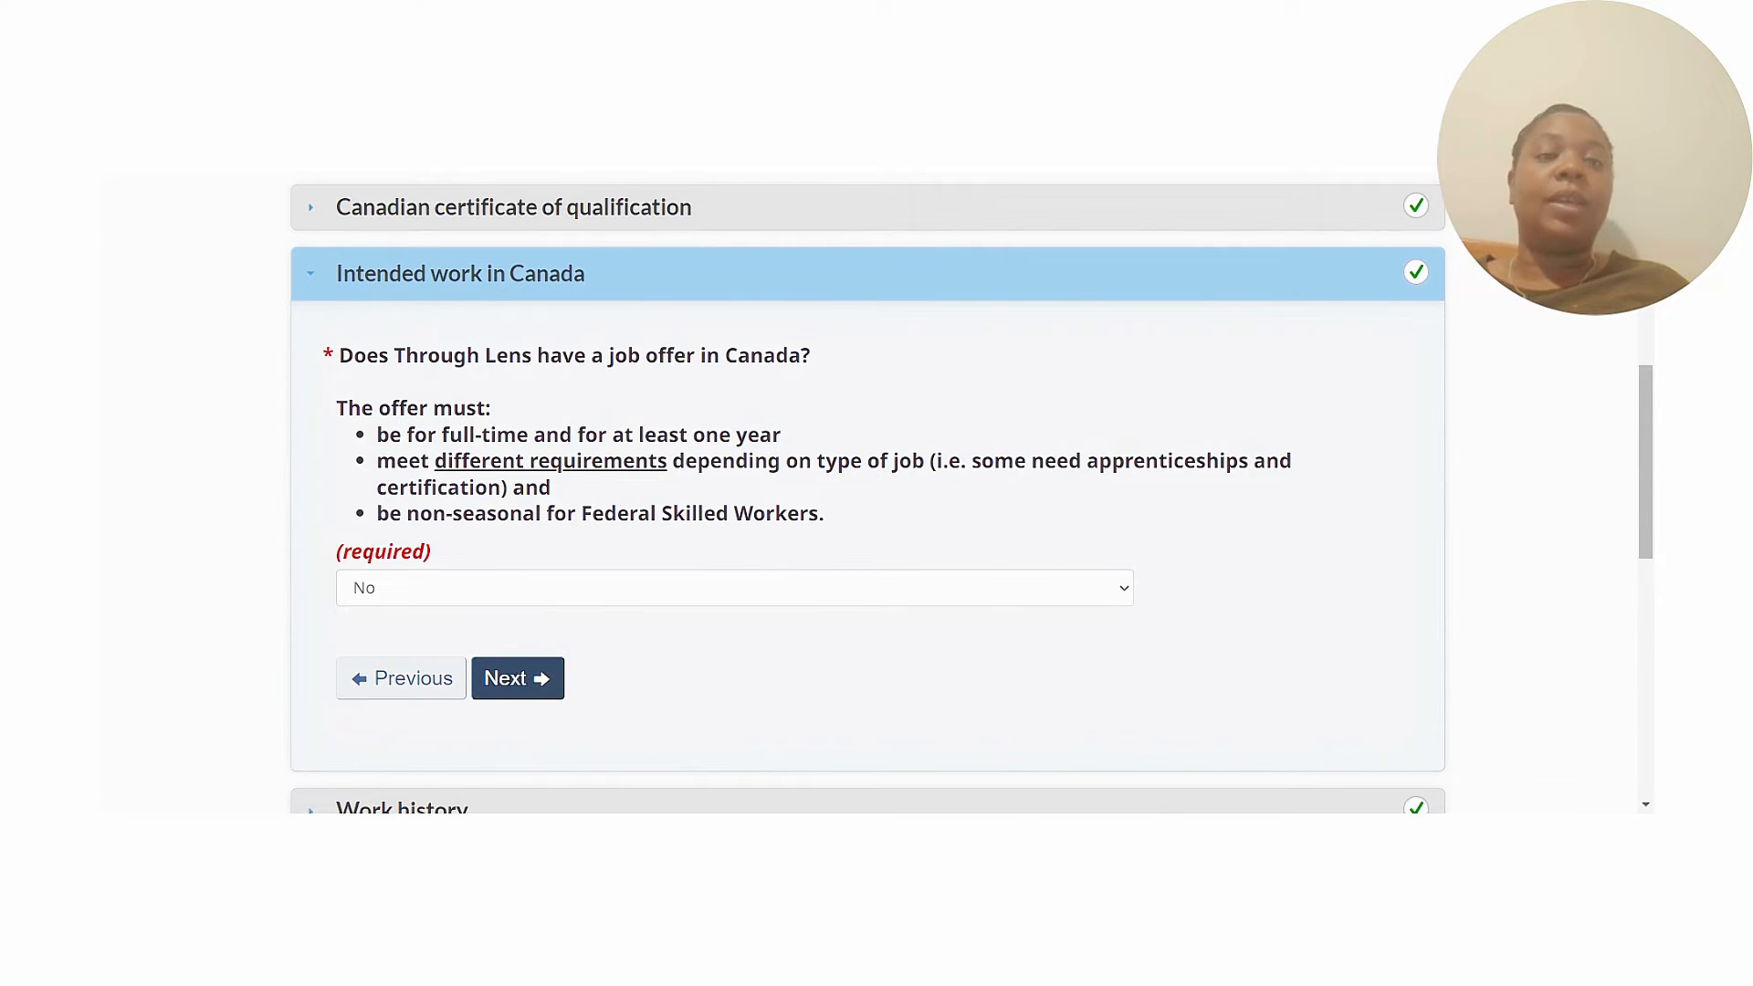
drag(1645, 454, 1645, 452)
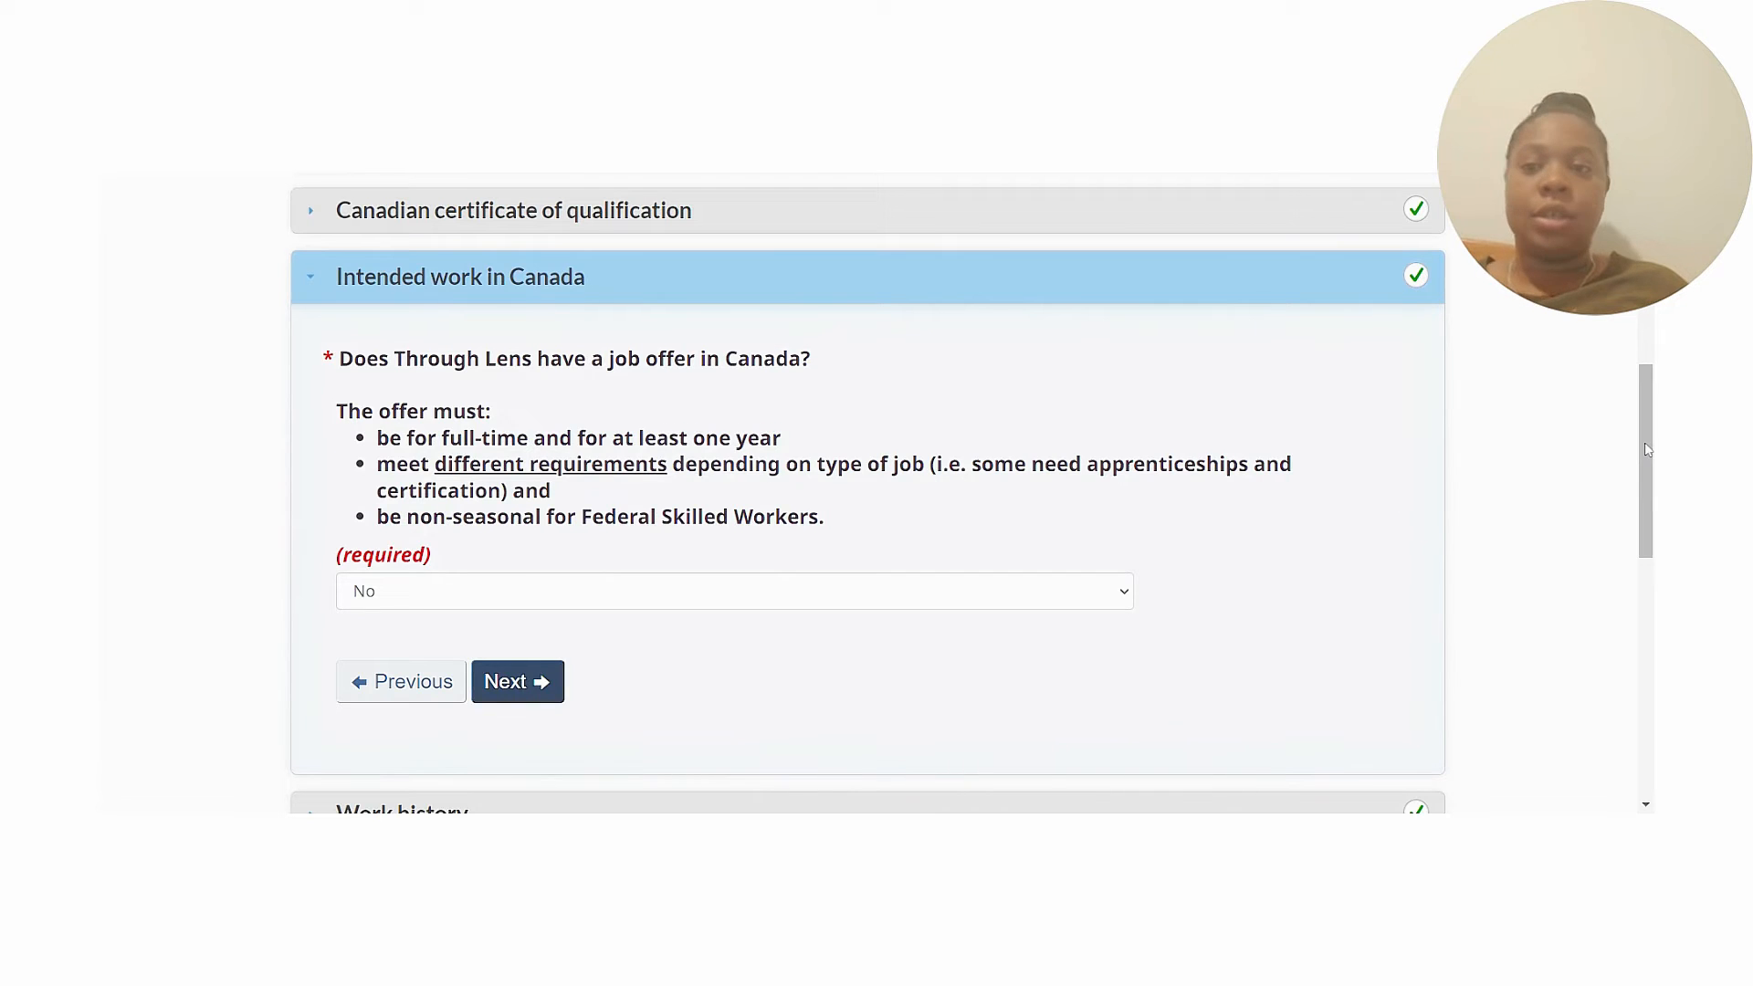
scroll(1647, 449, down, 3)
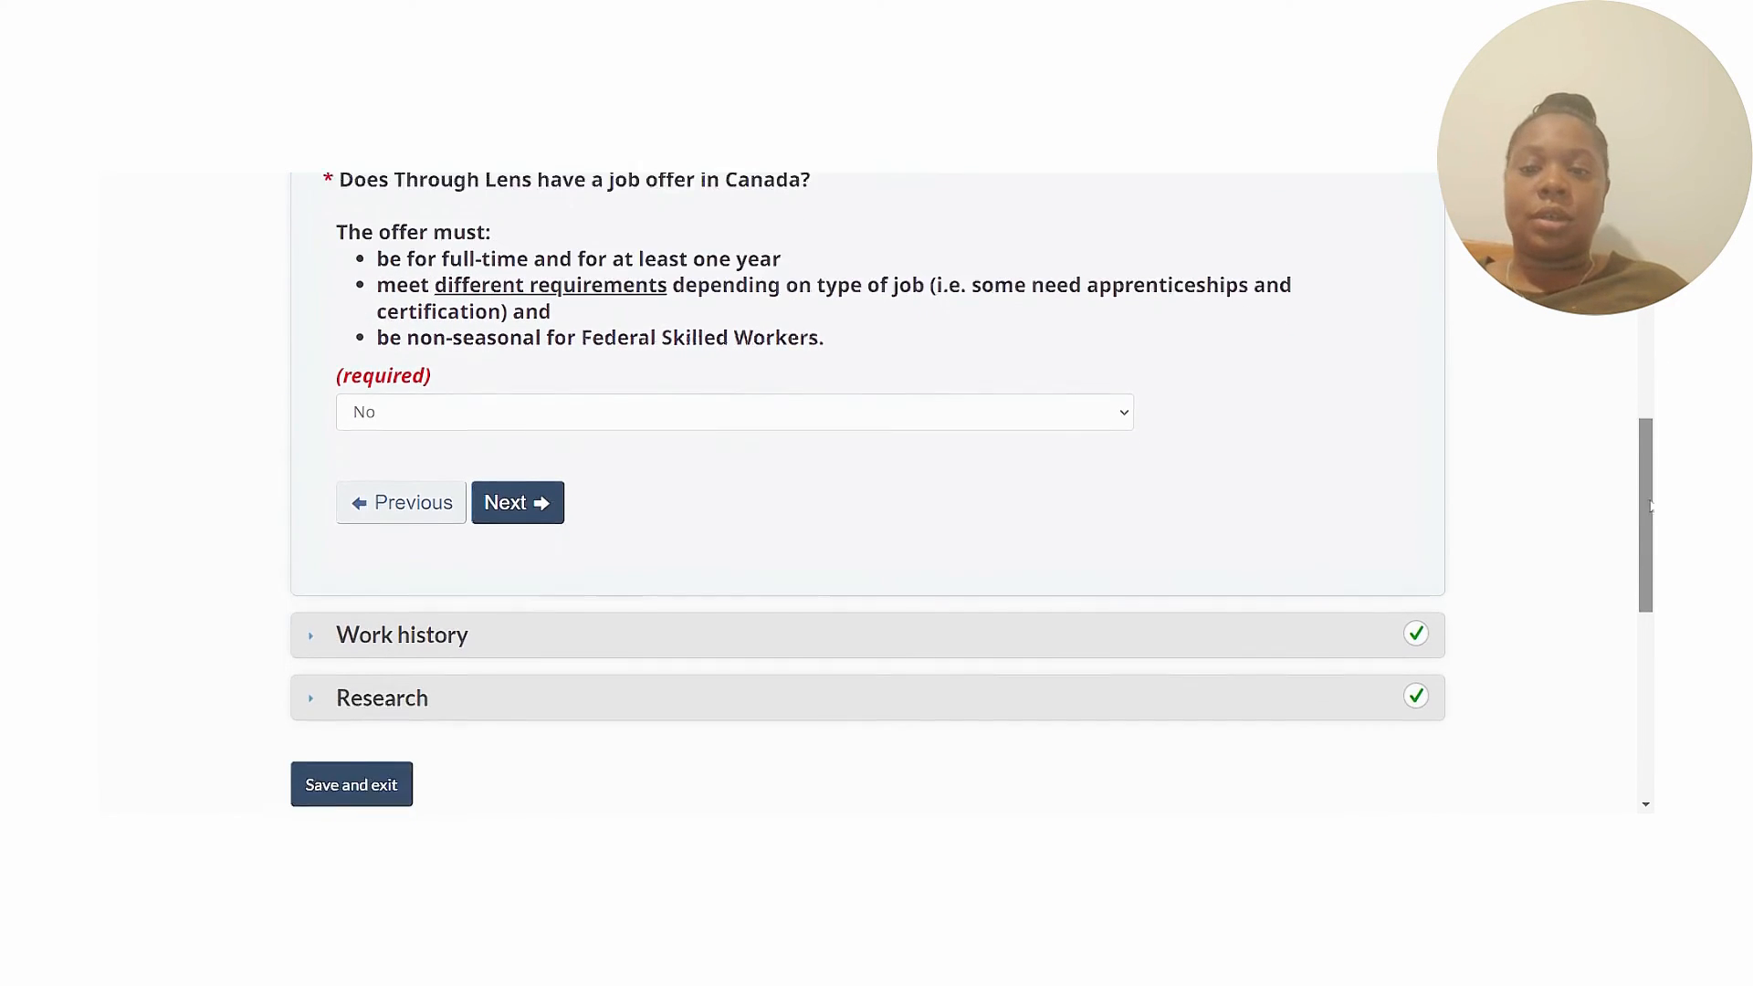
click(1370, 506)
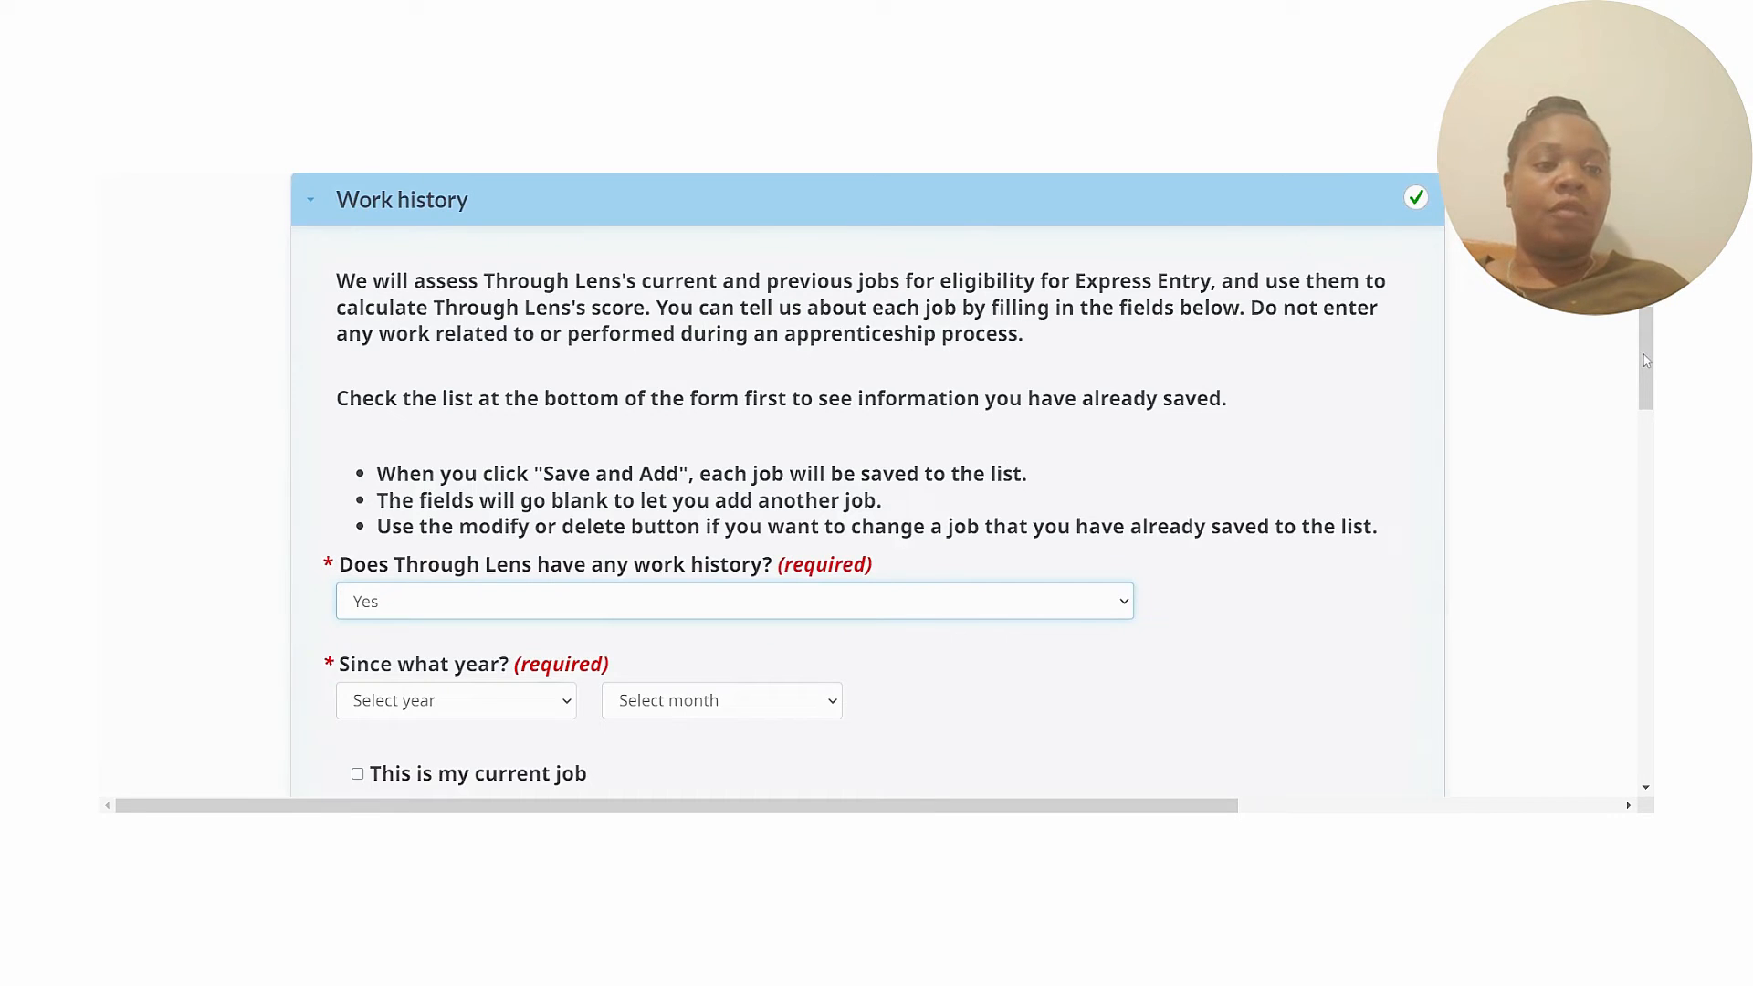
drag(1646, 361, 1648, 378)
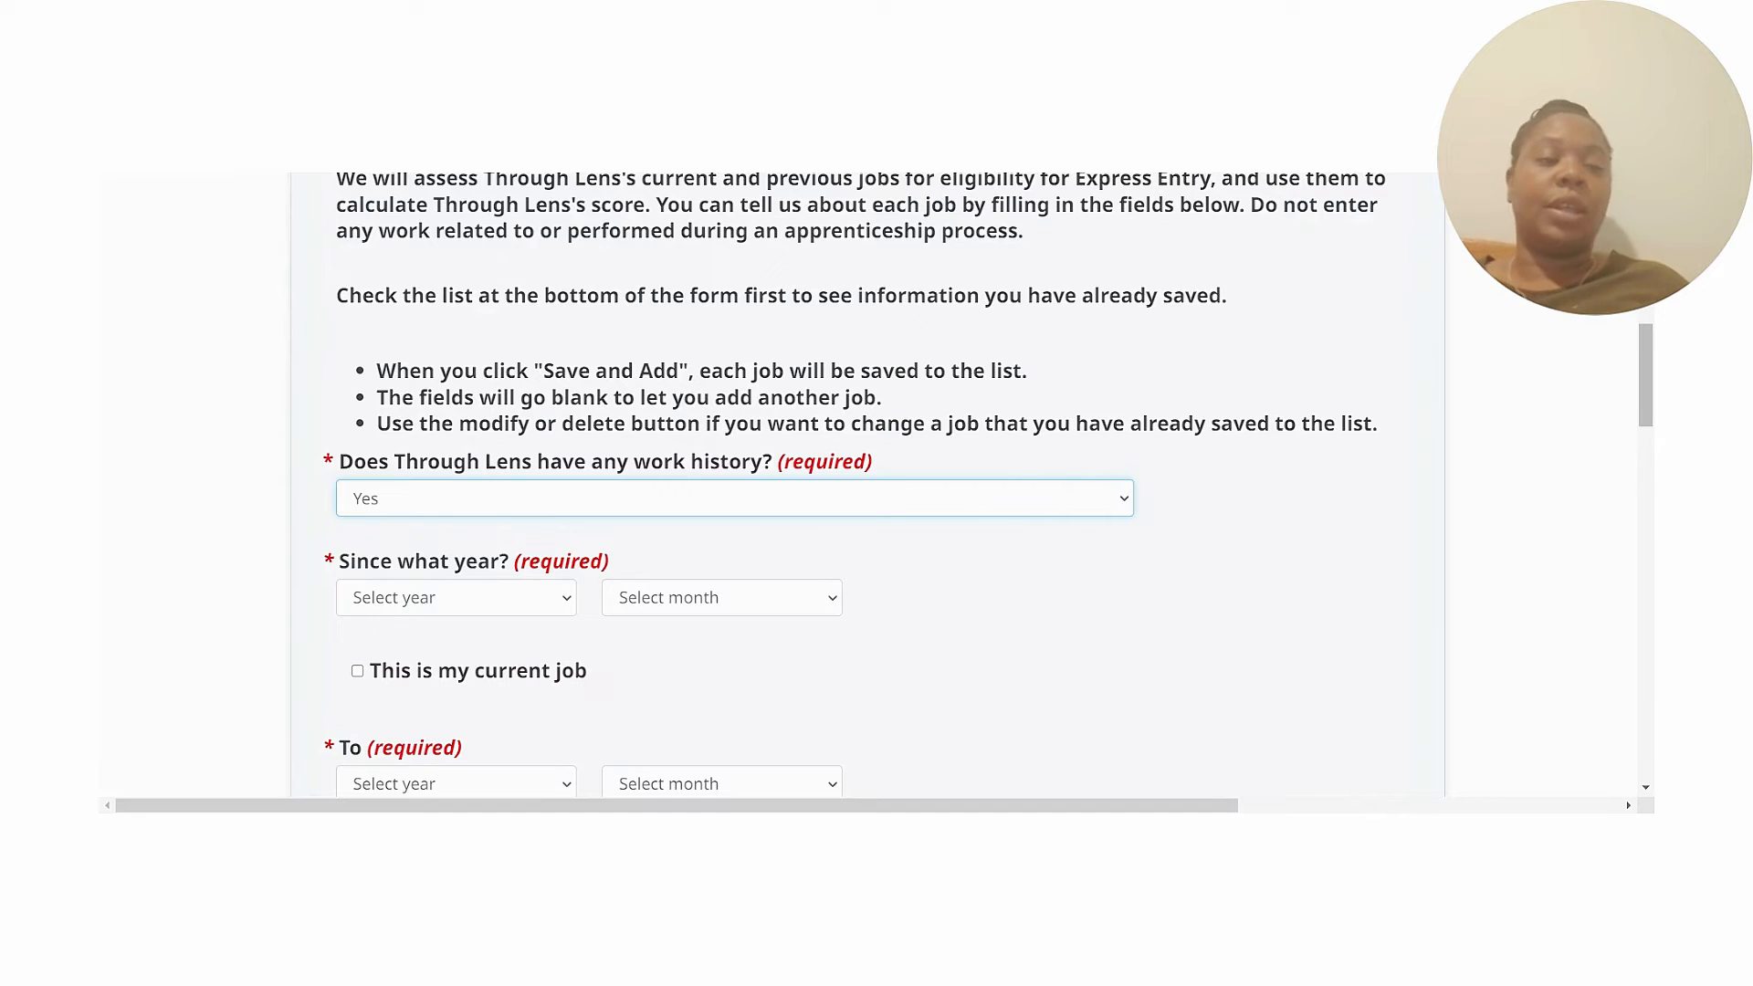
drag(1645, 378, 1641, 406)
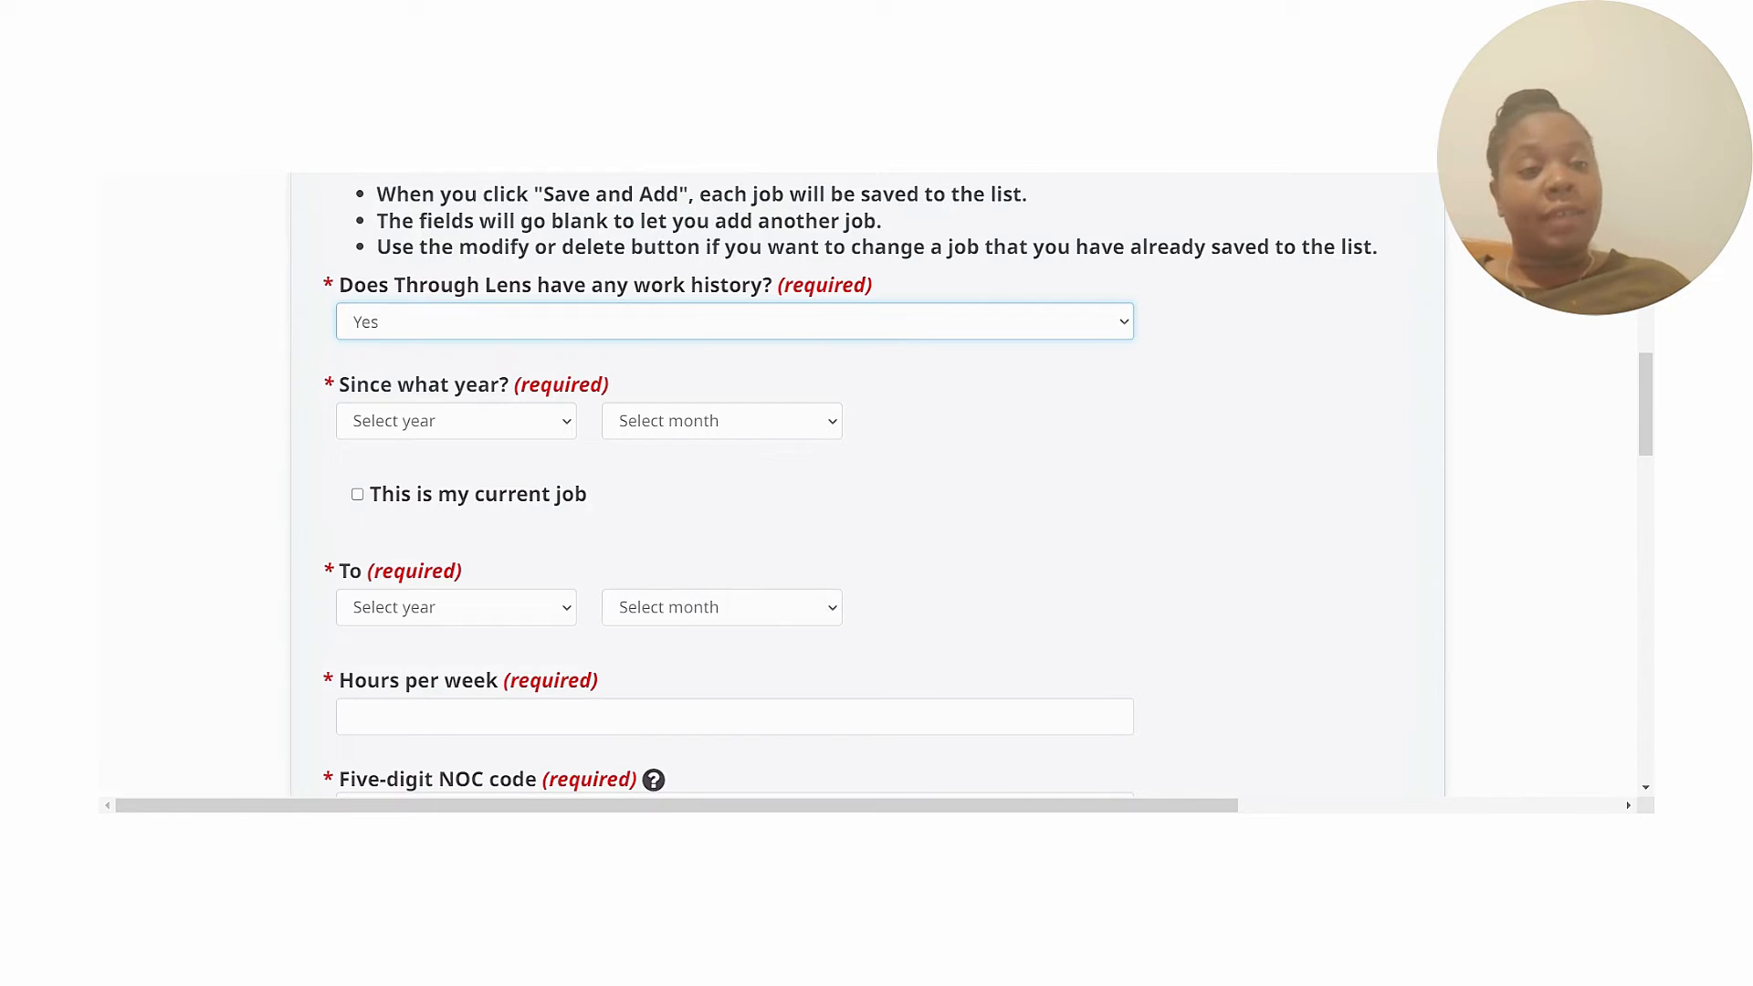
drag(1649, 418, 1649, 618)
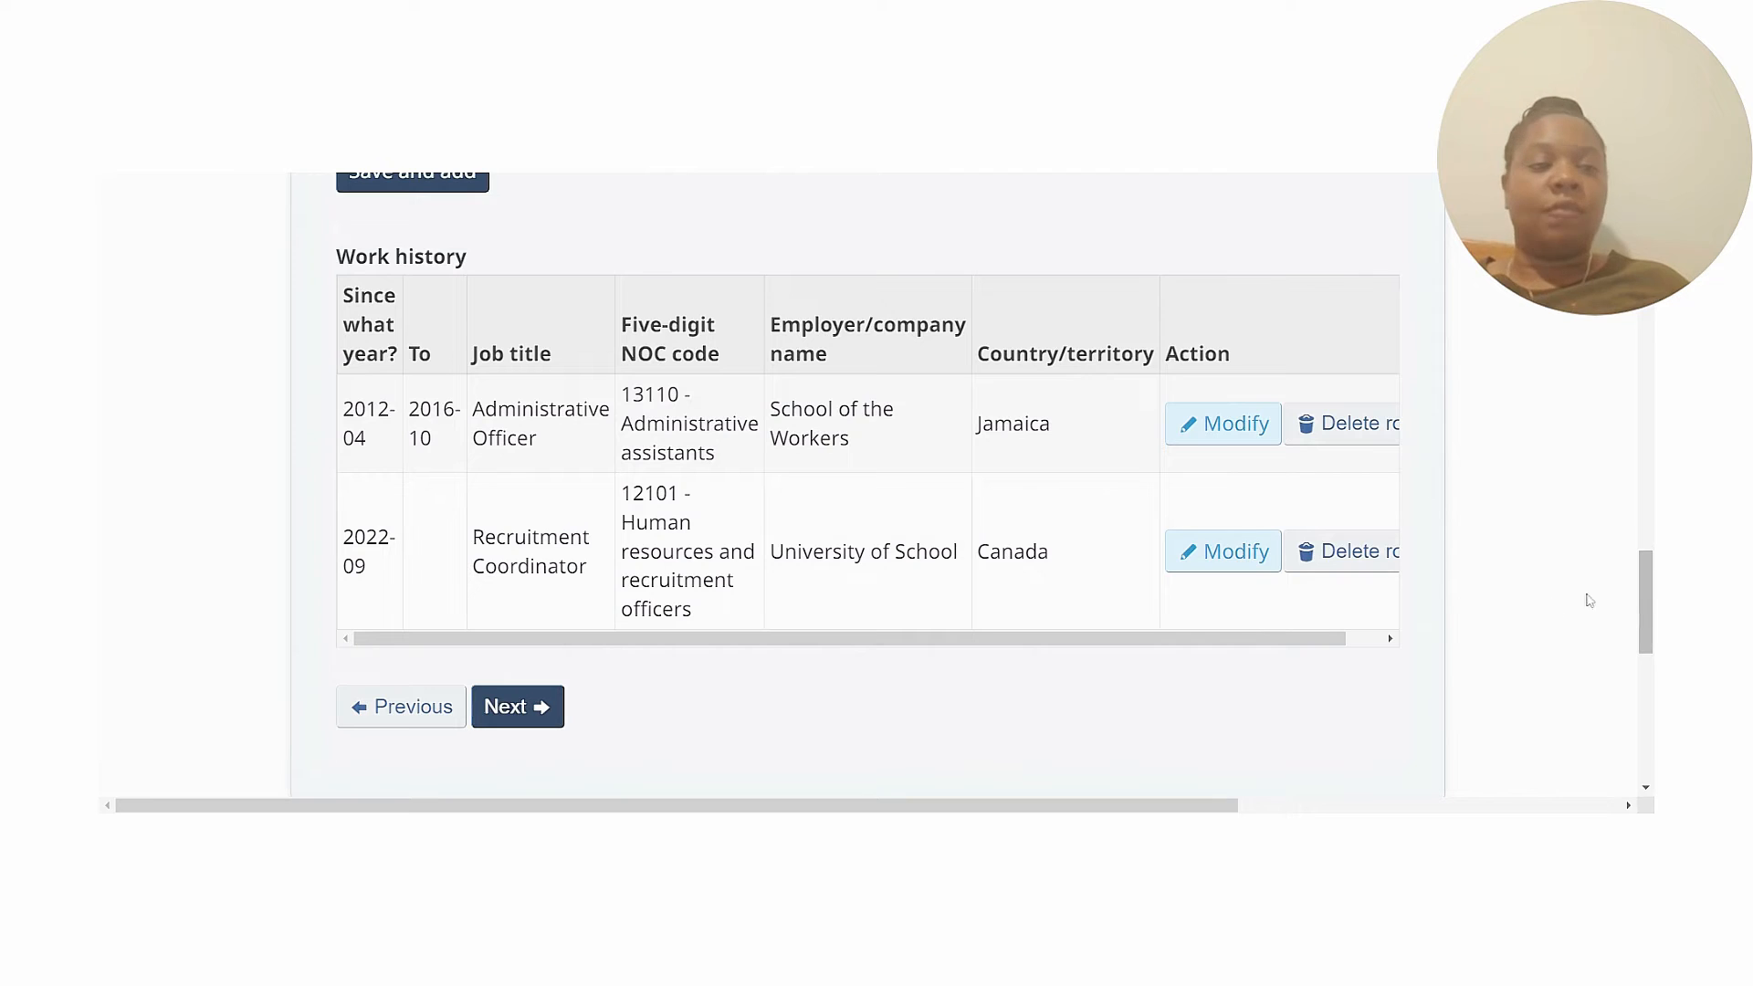
drag(1647, 608, 1645, 578)
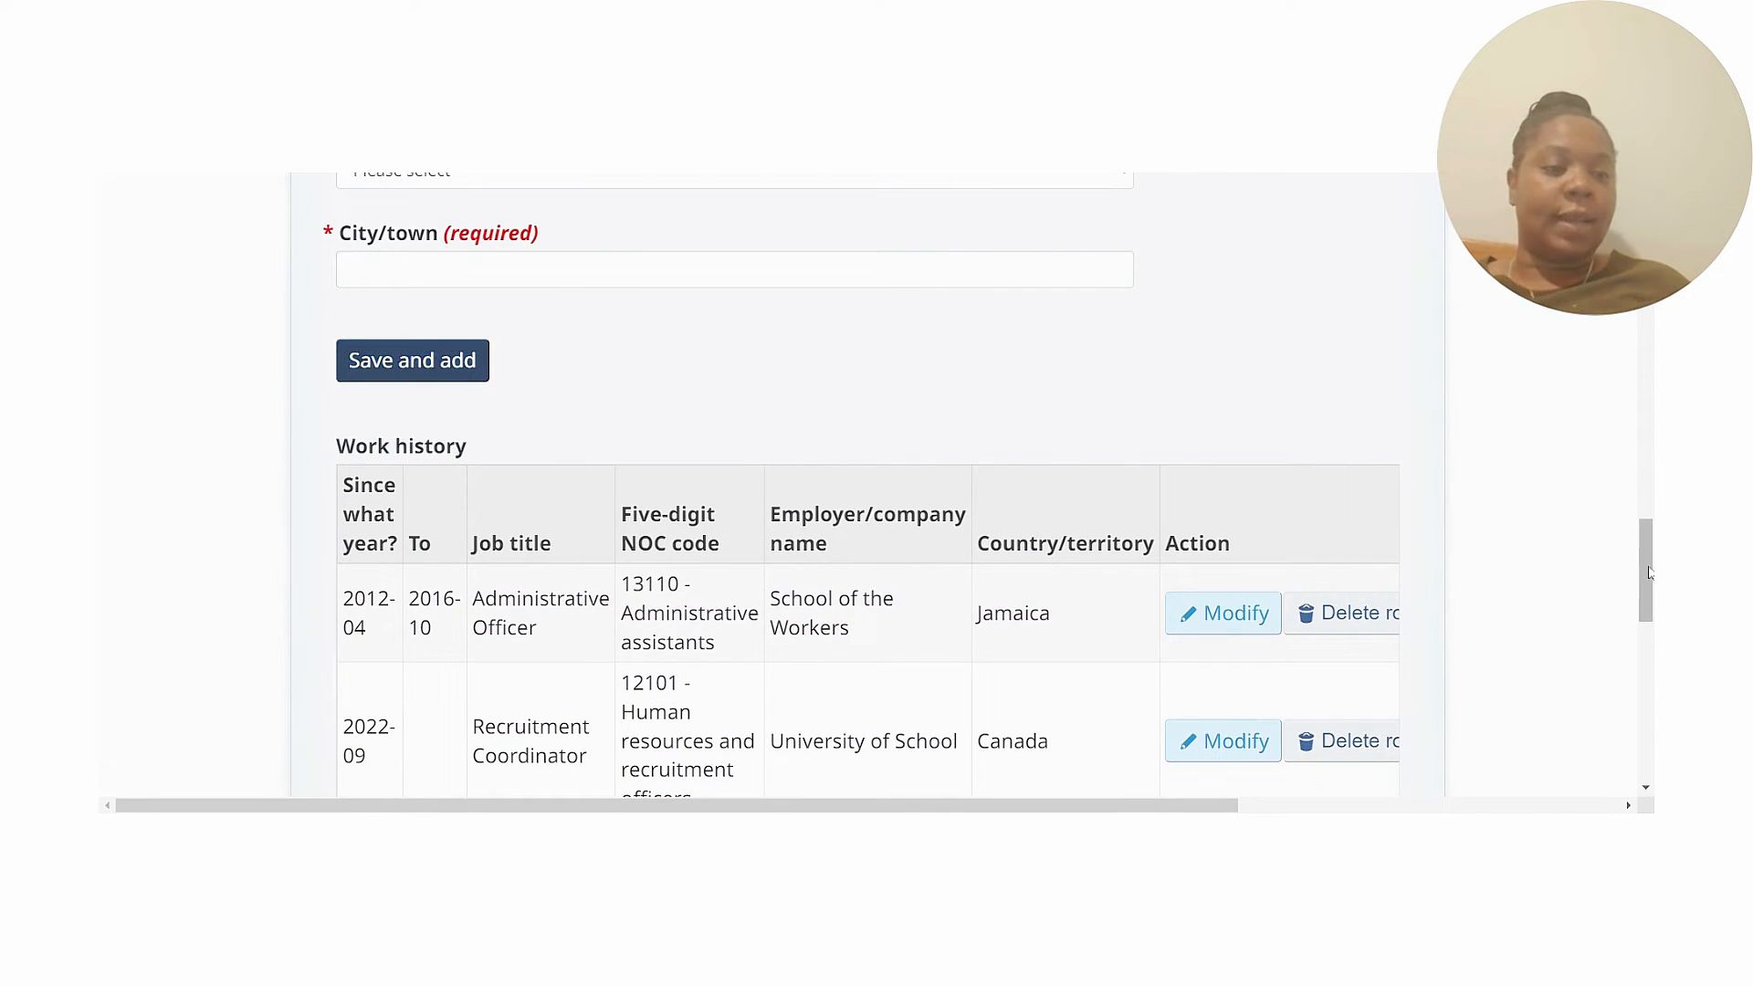
drag(1640, 559, 1642, 597)
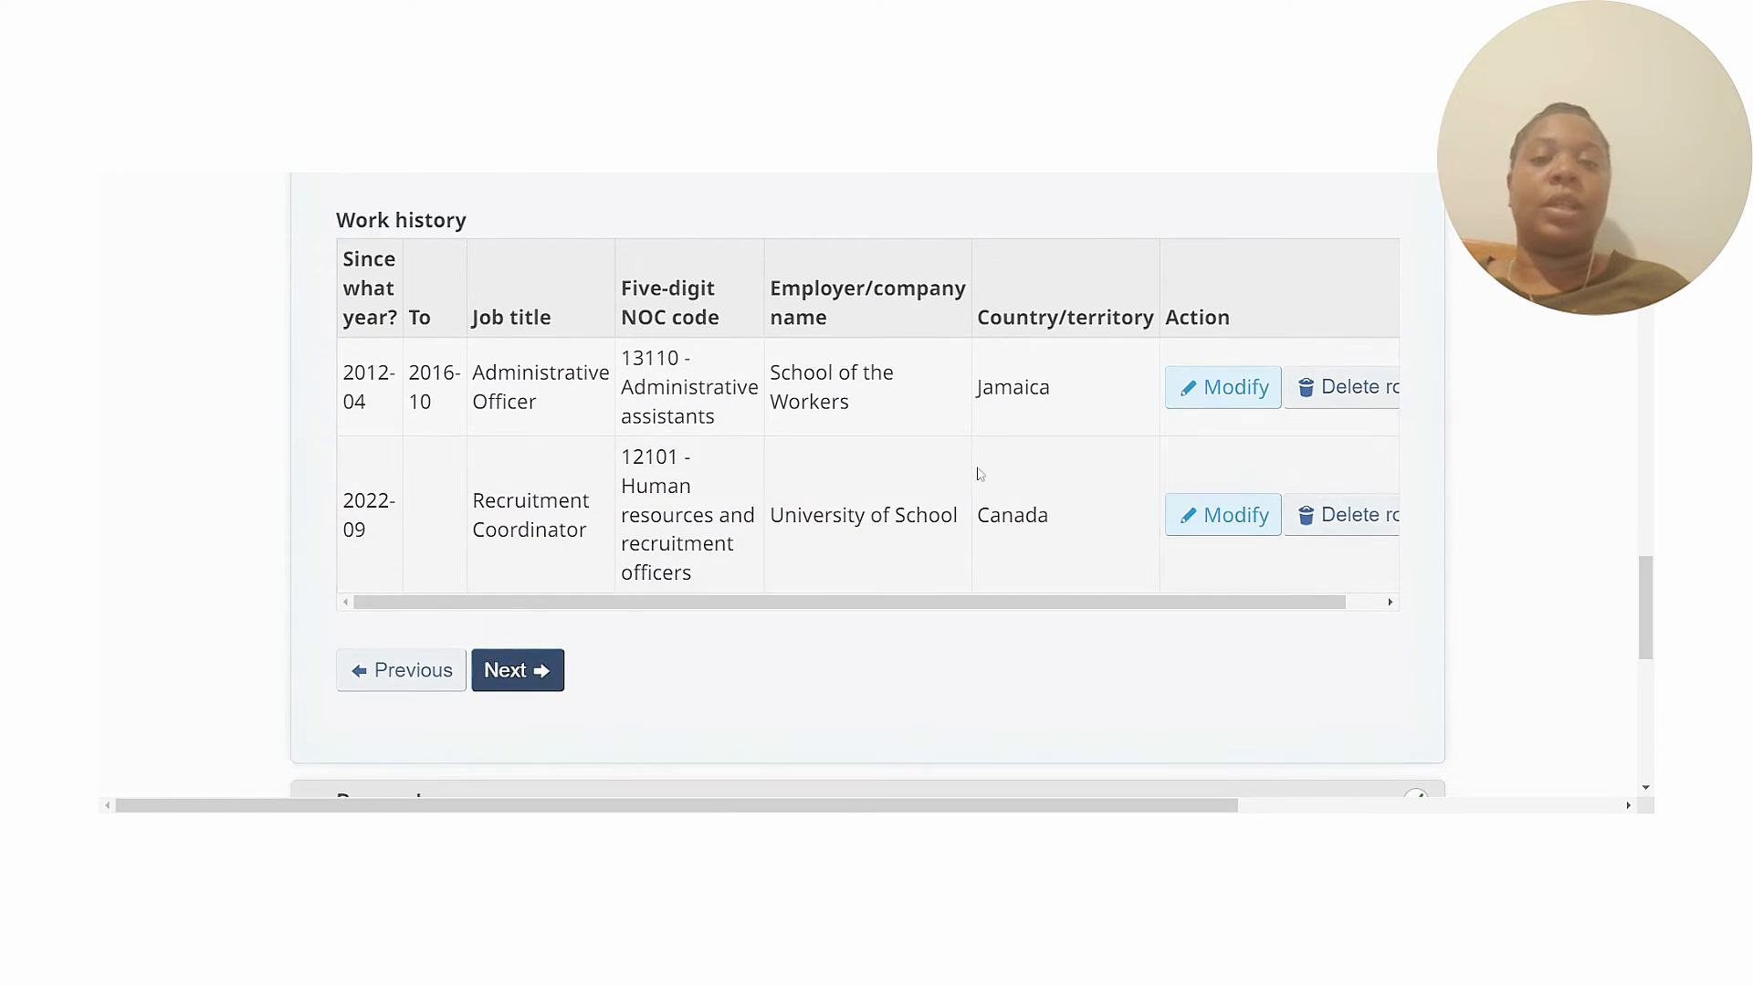
drag(1142, 601, 958, 625)
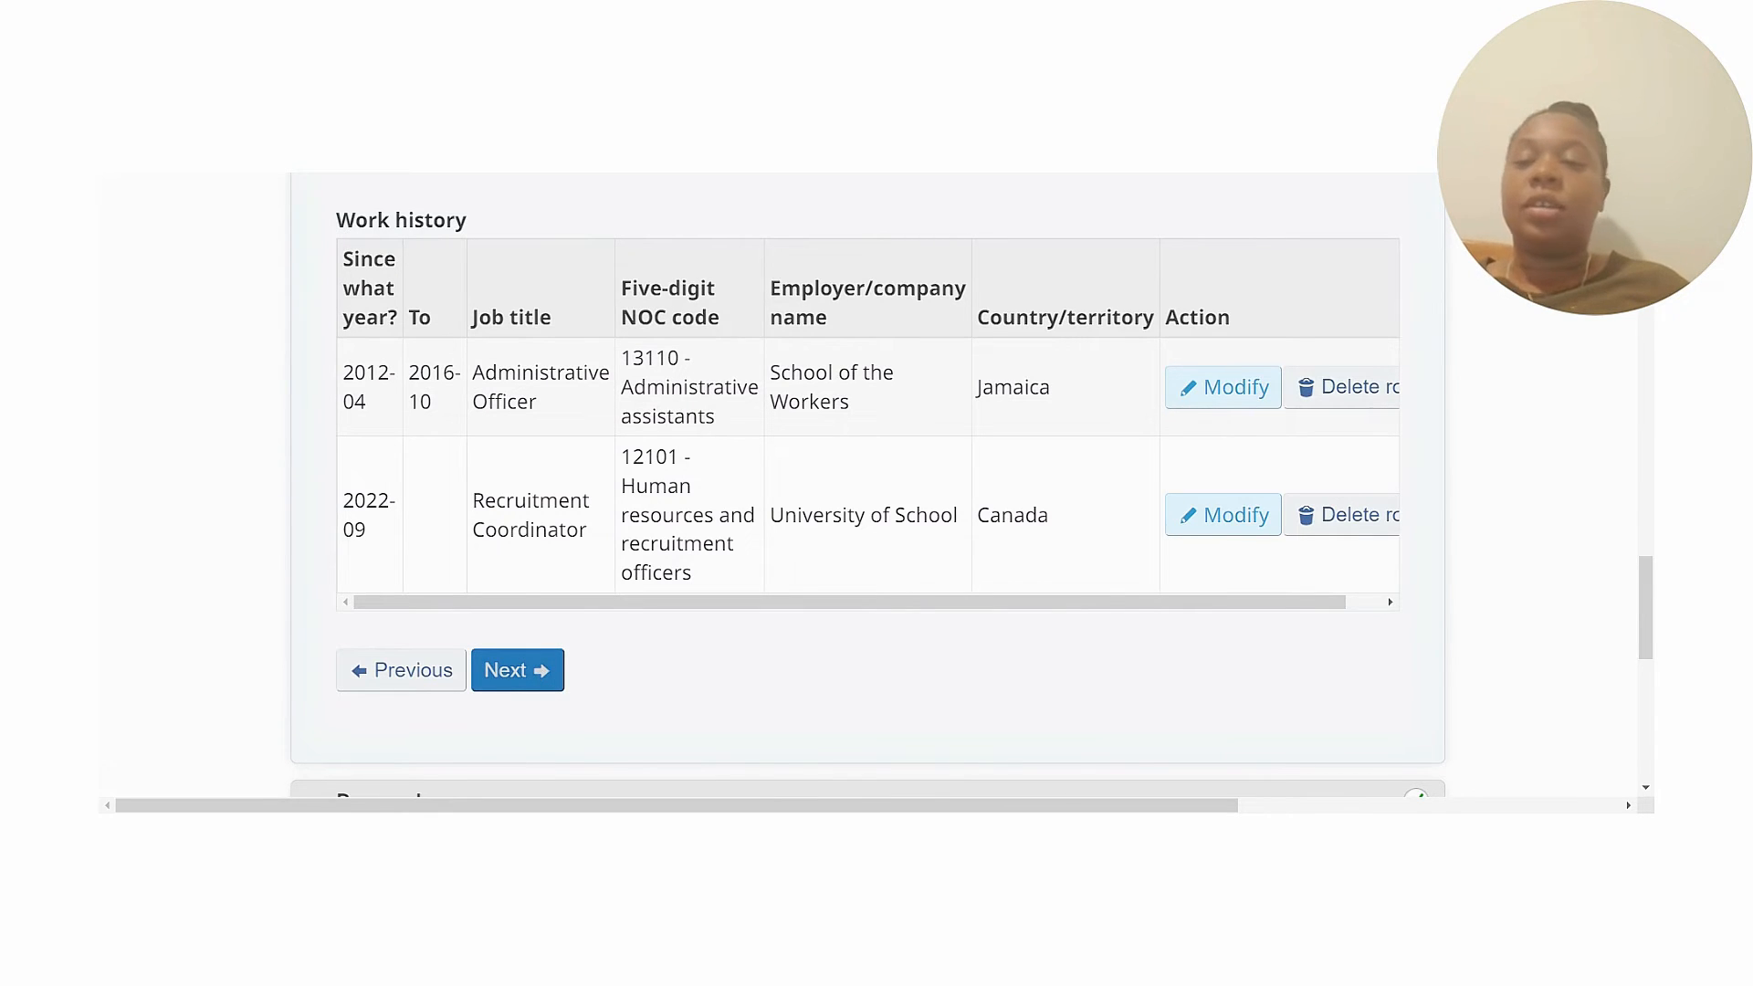
click(520, 670)
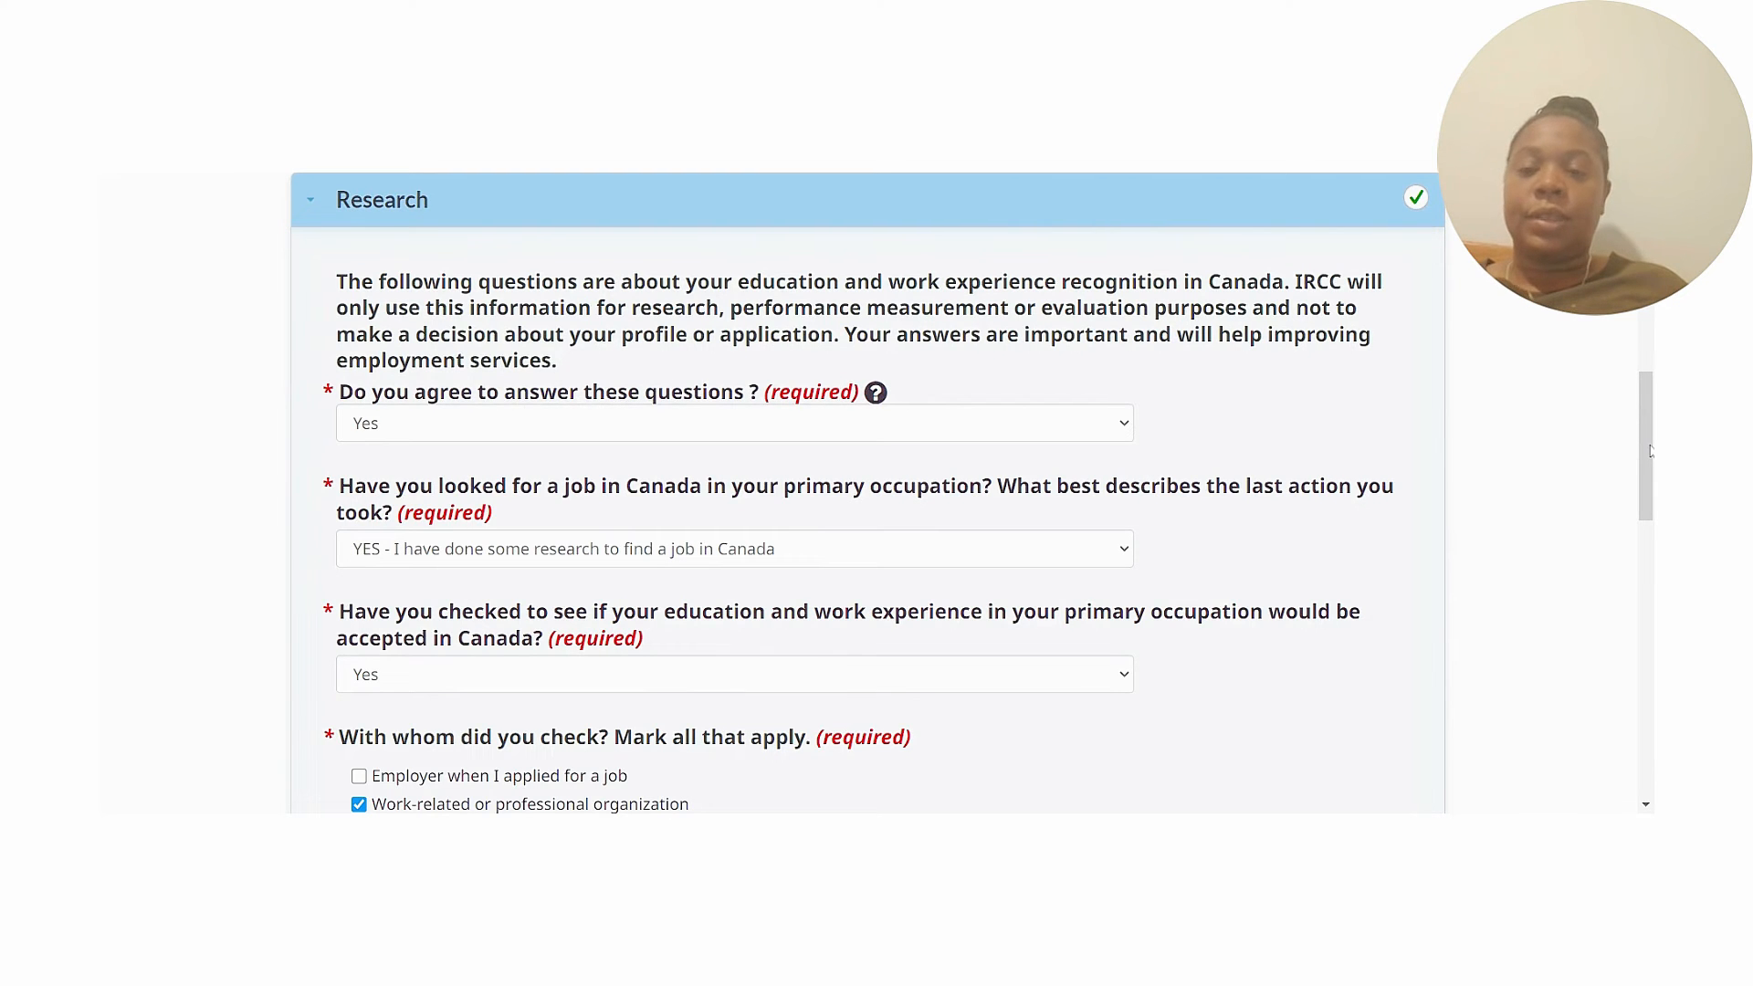
scroll(1649, 447, down, 1)
scroll(1647, 430, up, 2)
scroll(1648, 429, down, 1)
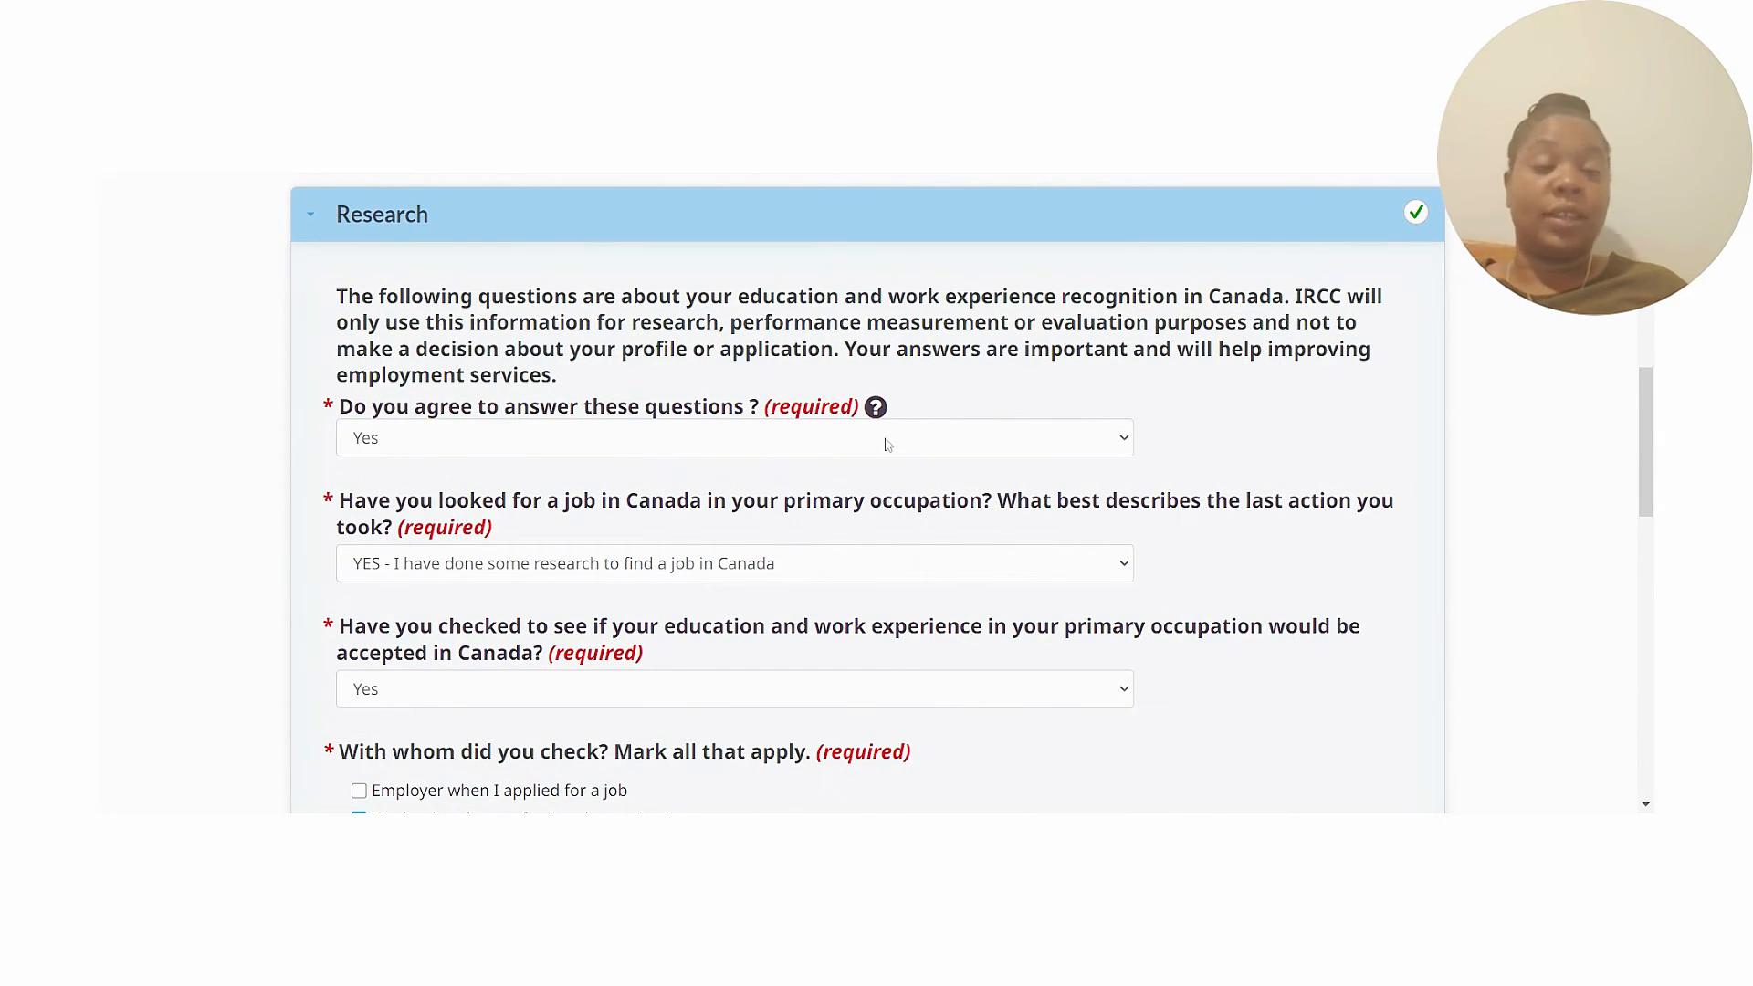
scroll(1644, 439, down, 2)
drag(1650, 466, 1645, 539)
scroll(588, 610, down, 2)
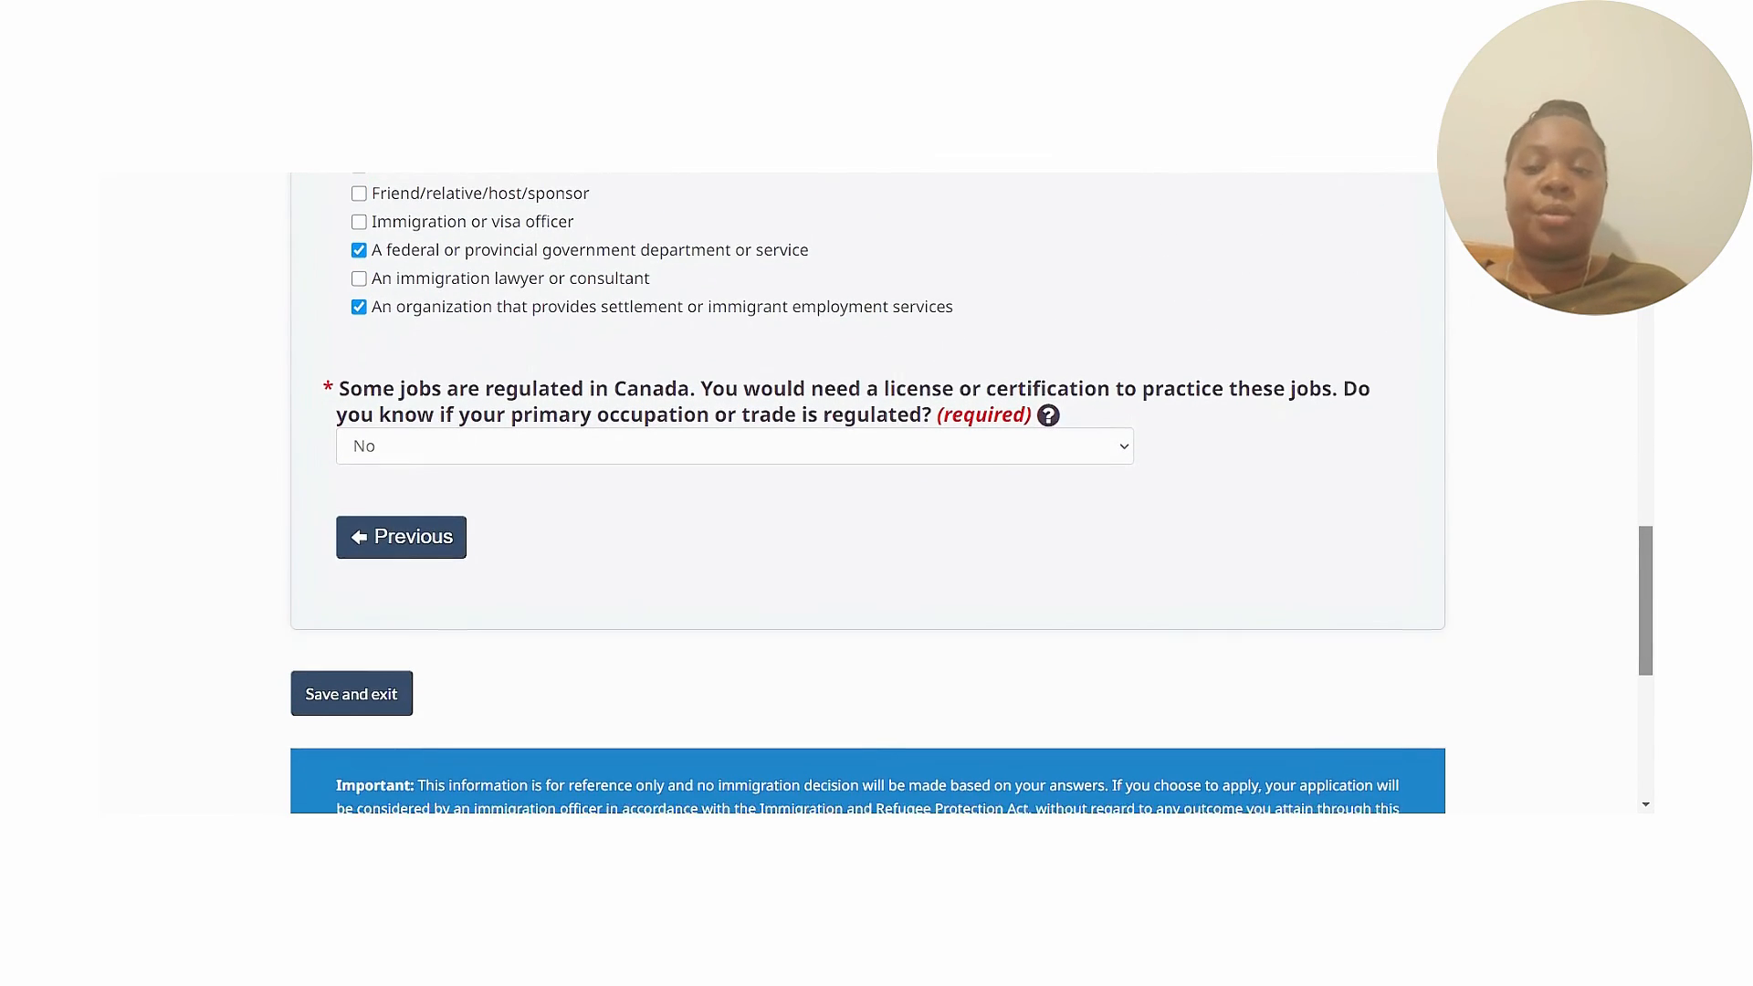
Save the Research answers and resume the spouse's In progress Work history form.
click(321, 645)
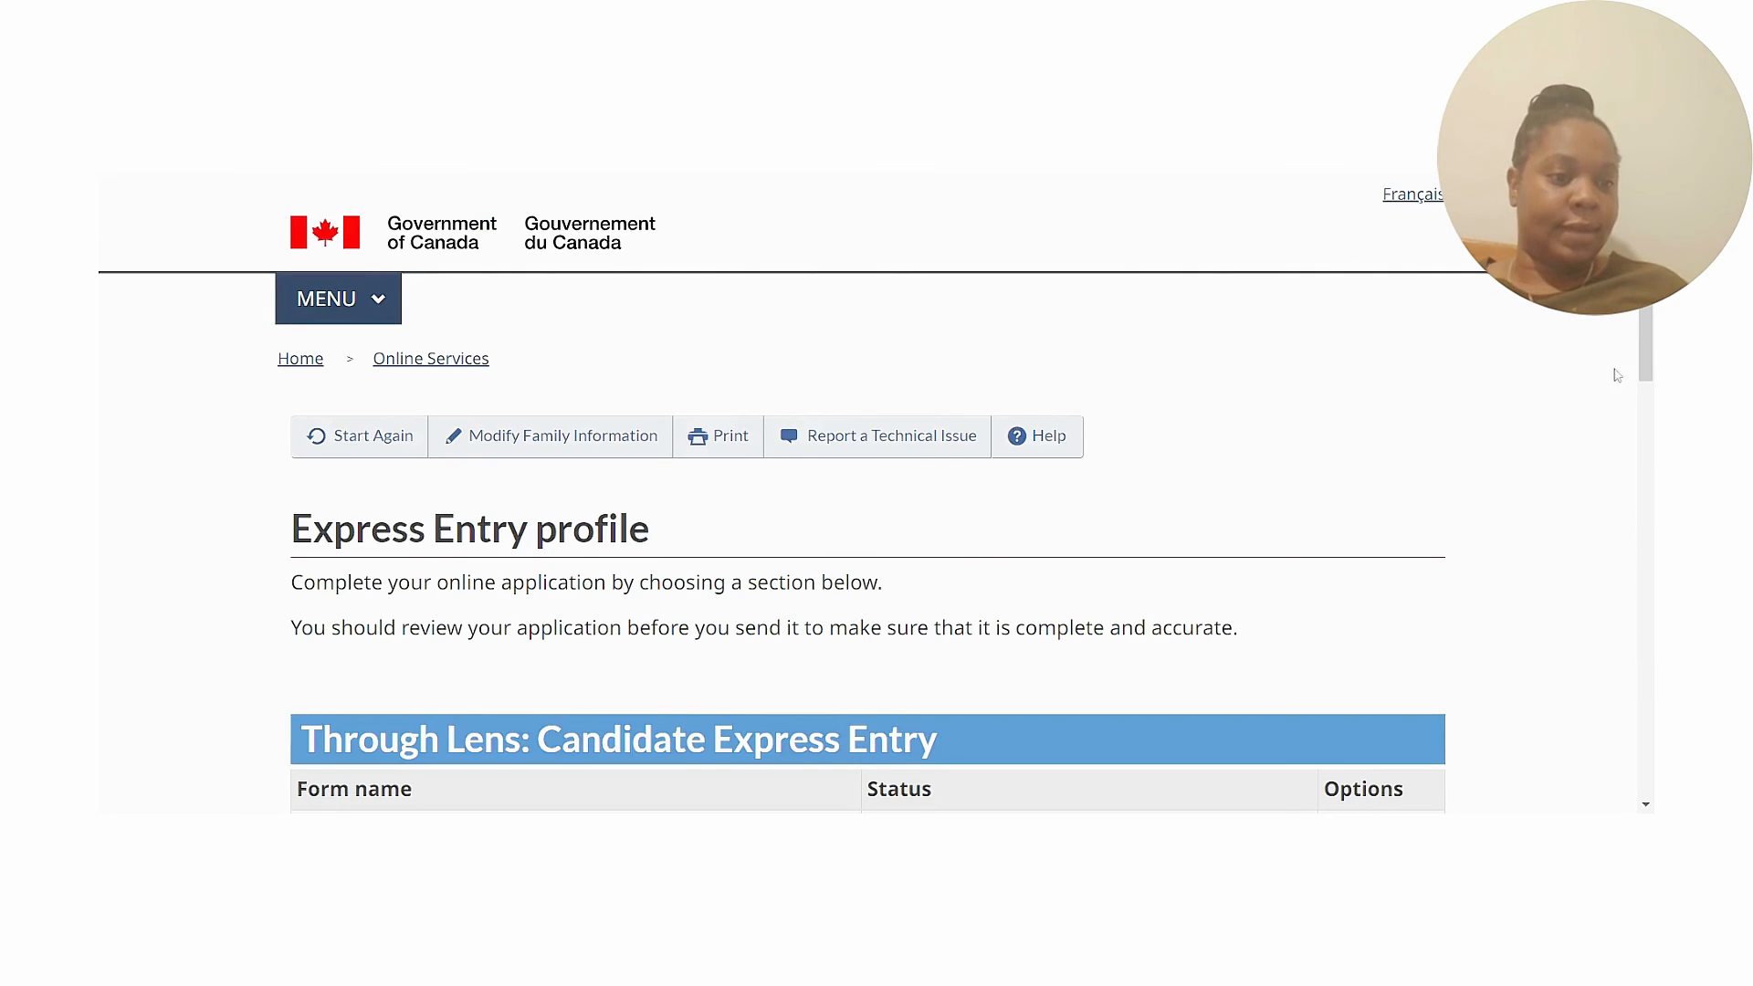
scroll(1646, 334, down, 9)
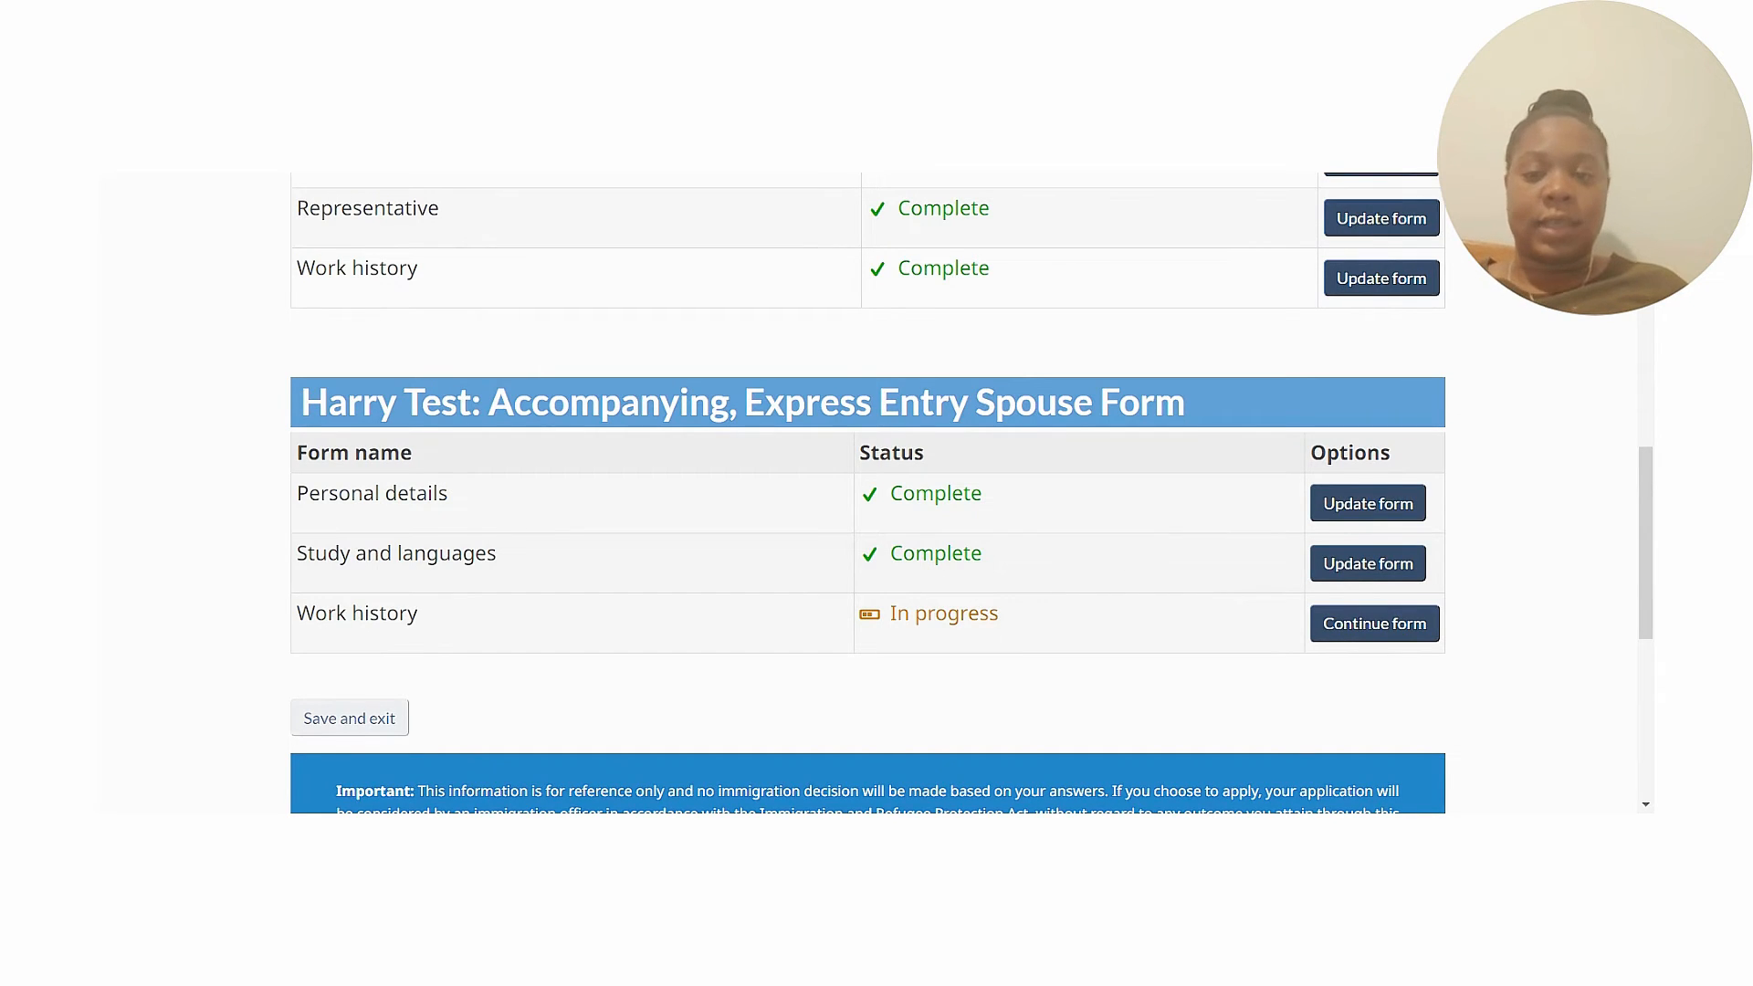
click(1367, 637)
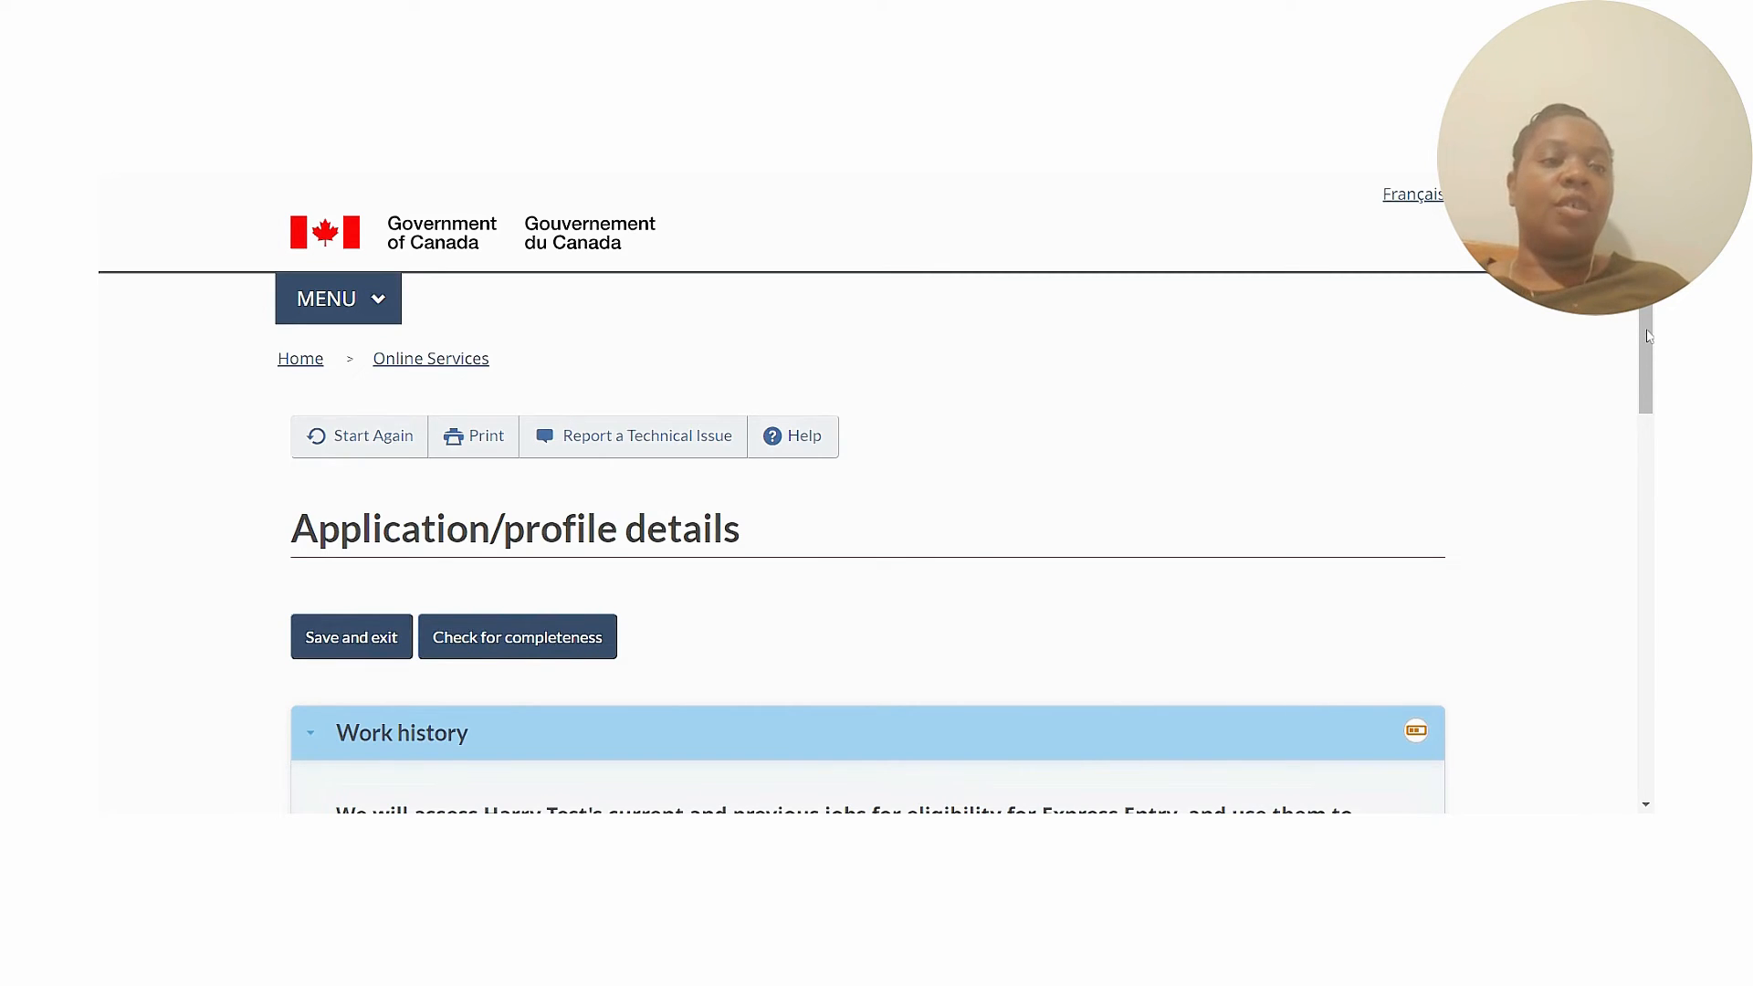
Scroll to the spouse's 'have any work history' question and open its answer choices.
drag(1649, 336, 1640, 513)
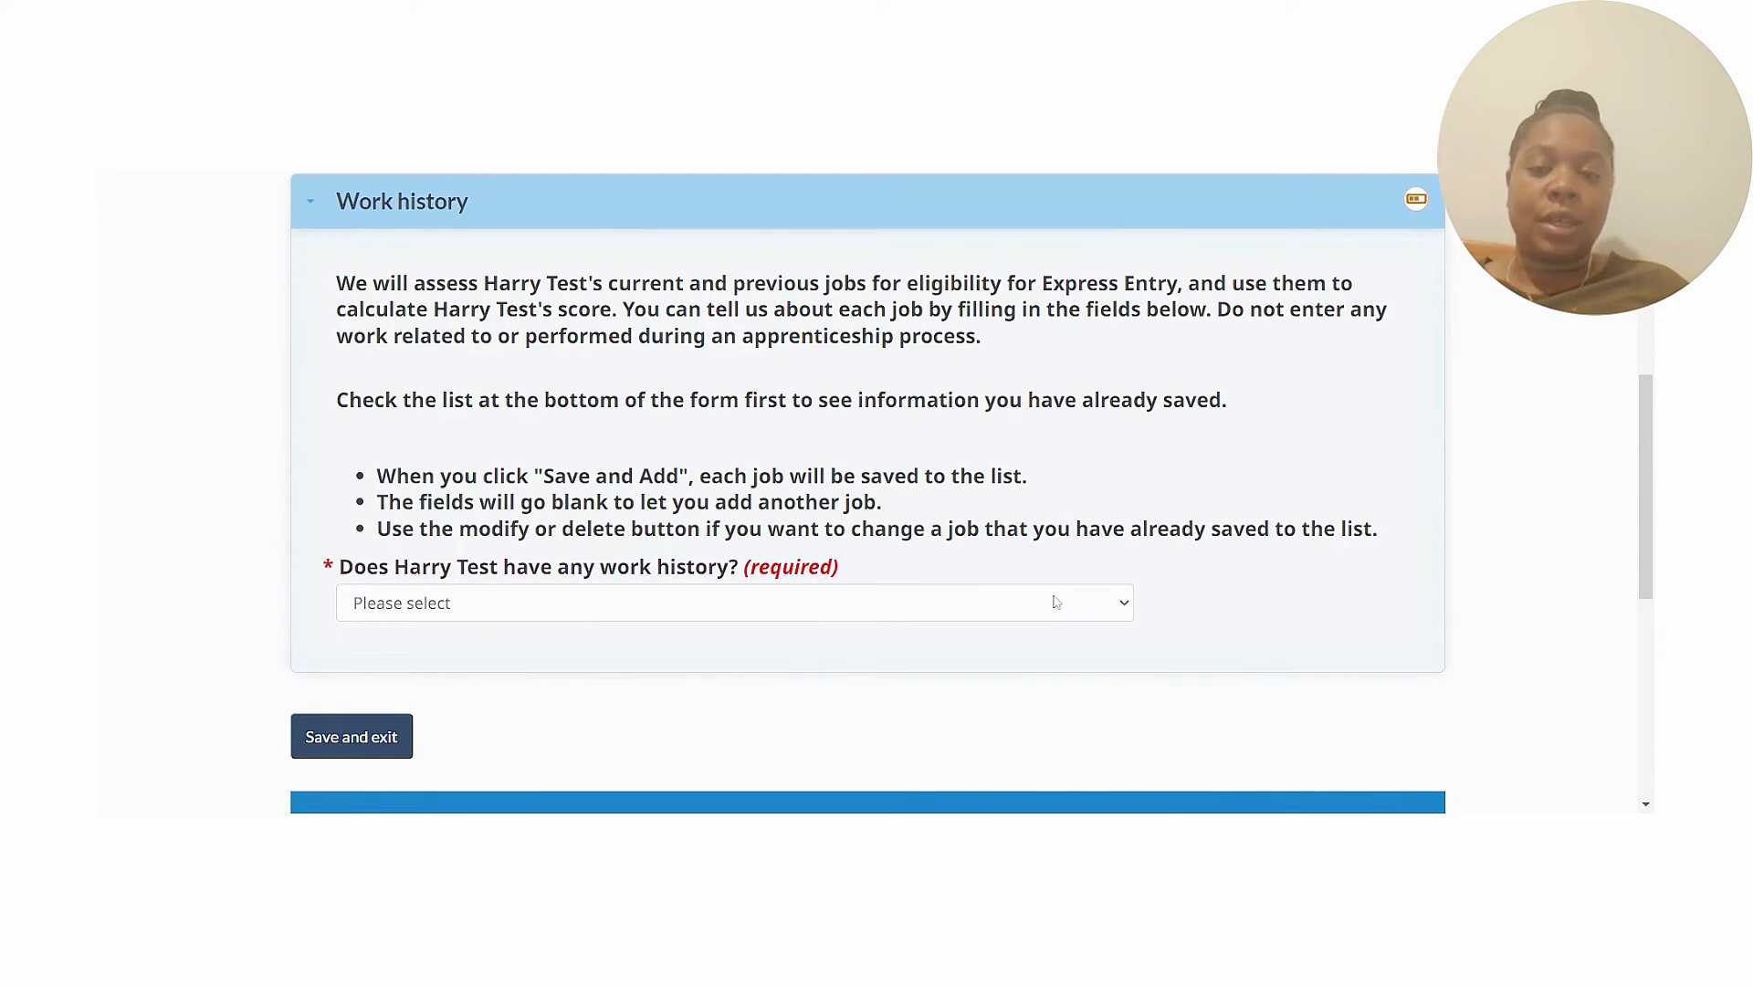
mouse_move(1642, 428)
mouse_down()
mouse_move(1642, 518)
mouse_move(1639, 416)
mouse_up()
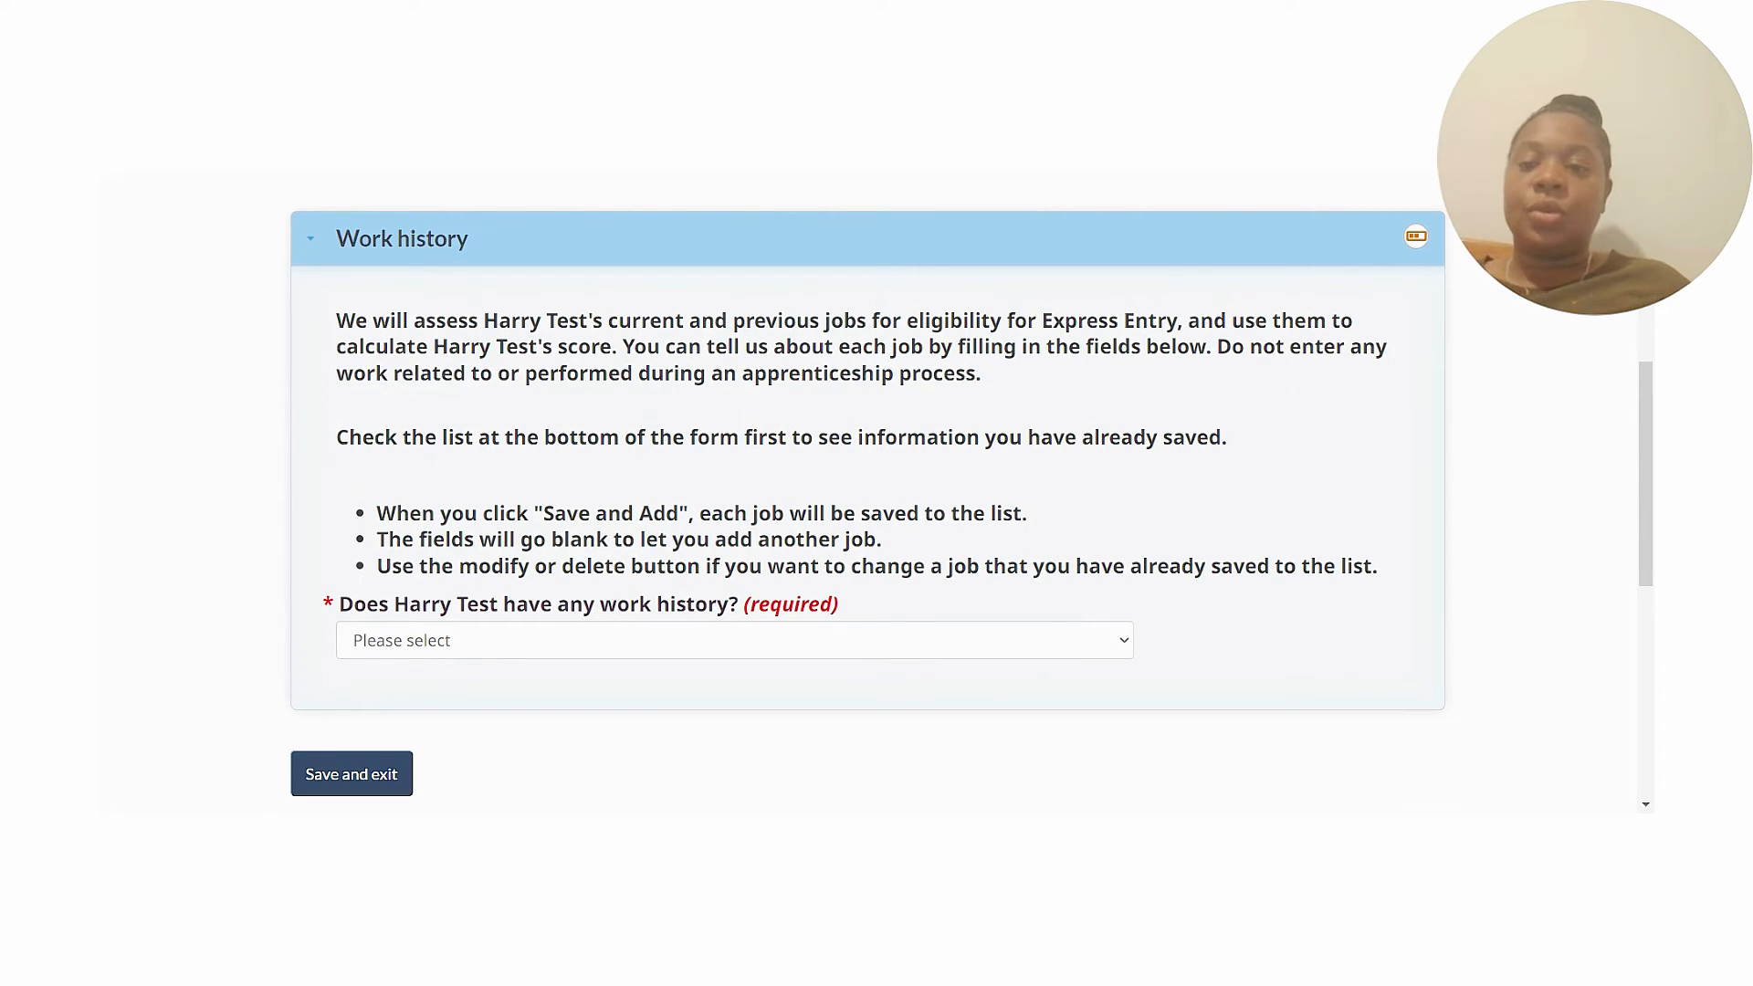
click(1111, 638)
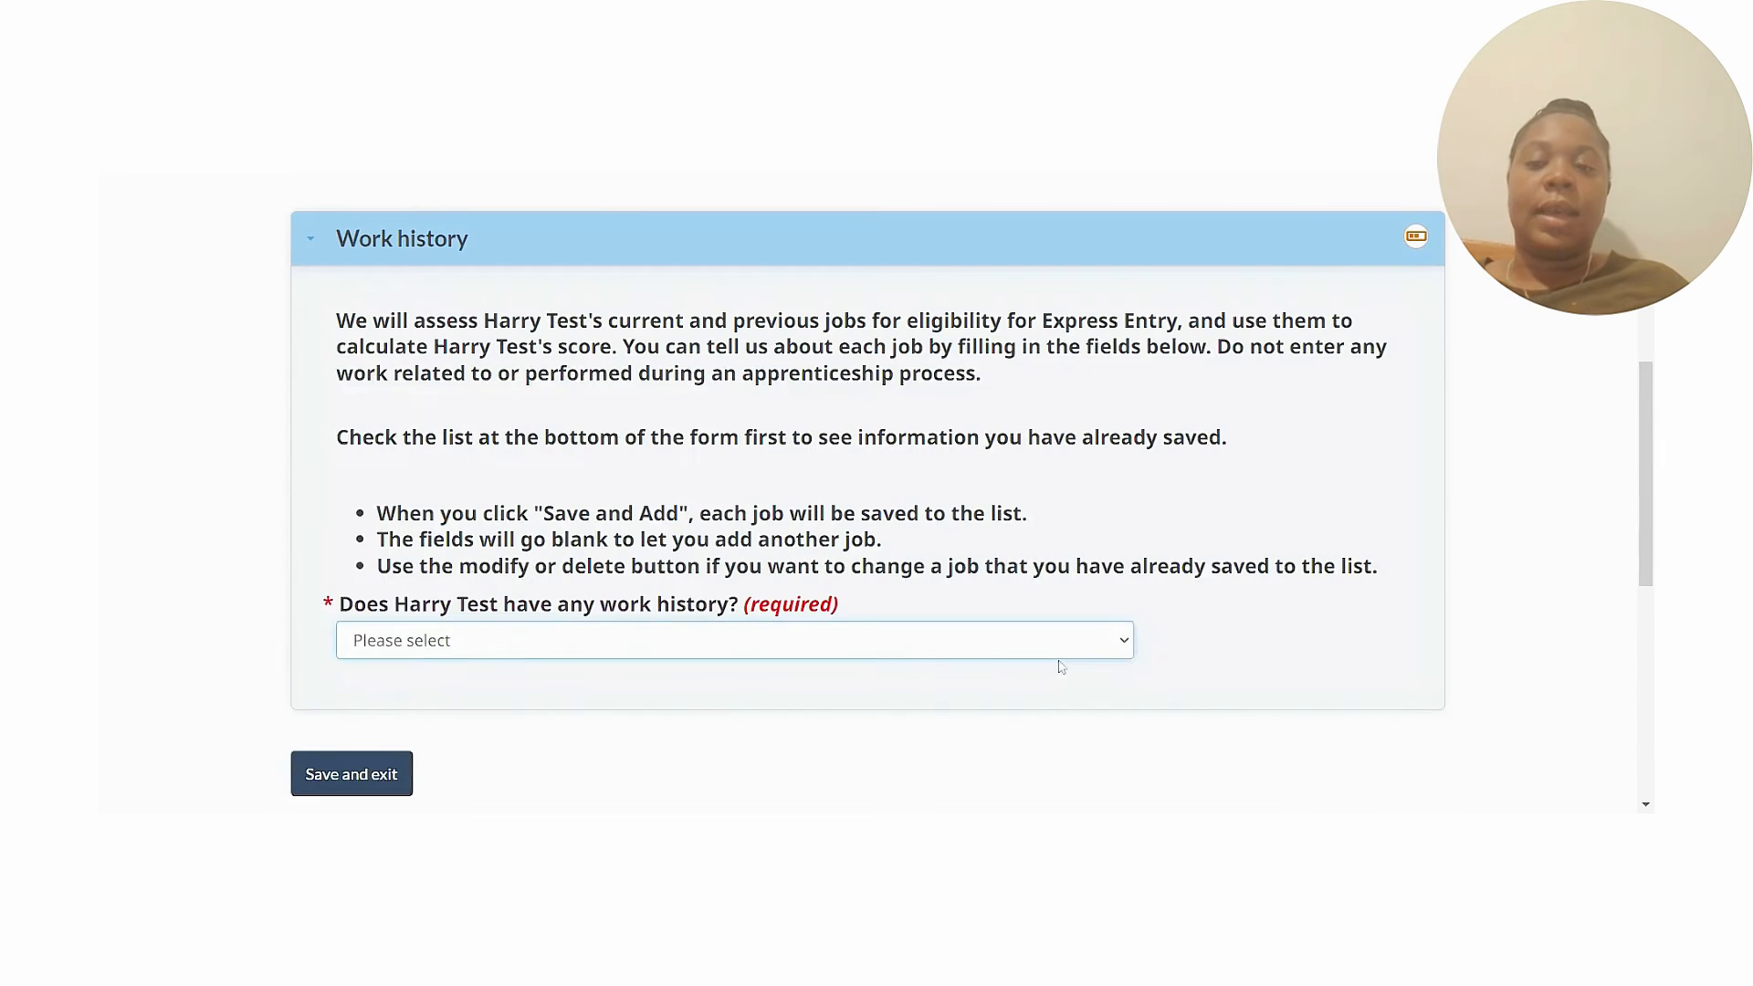
Confirm Yes to work history and enter a current job starting September 2021 at 40 hours weekly.
click(1059, 662)
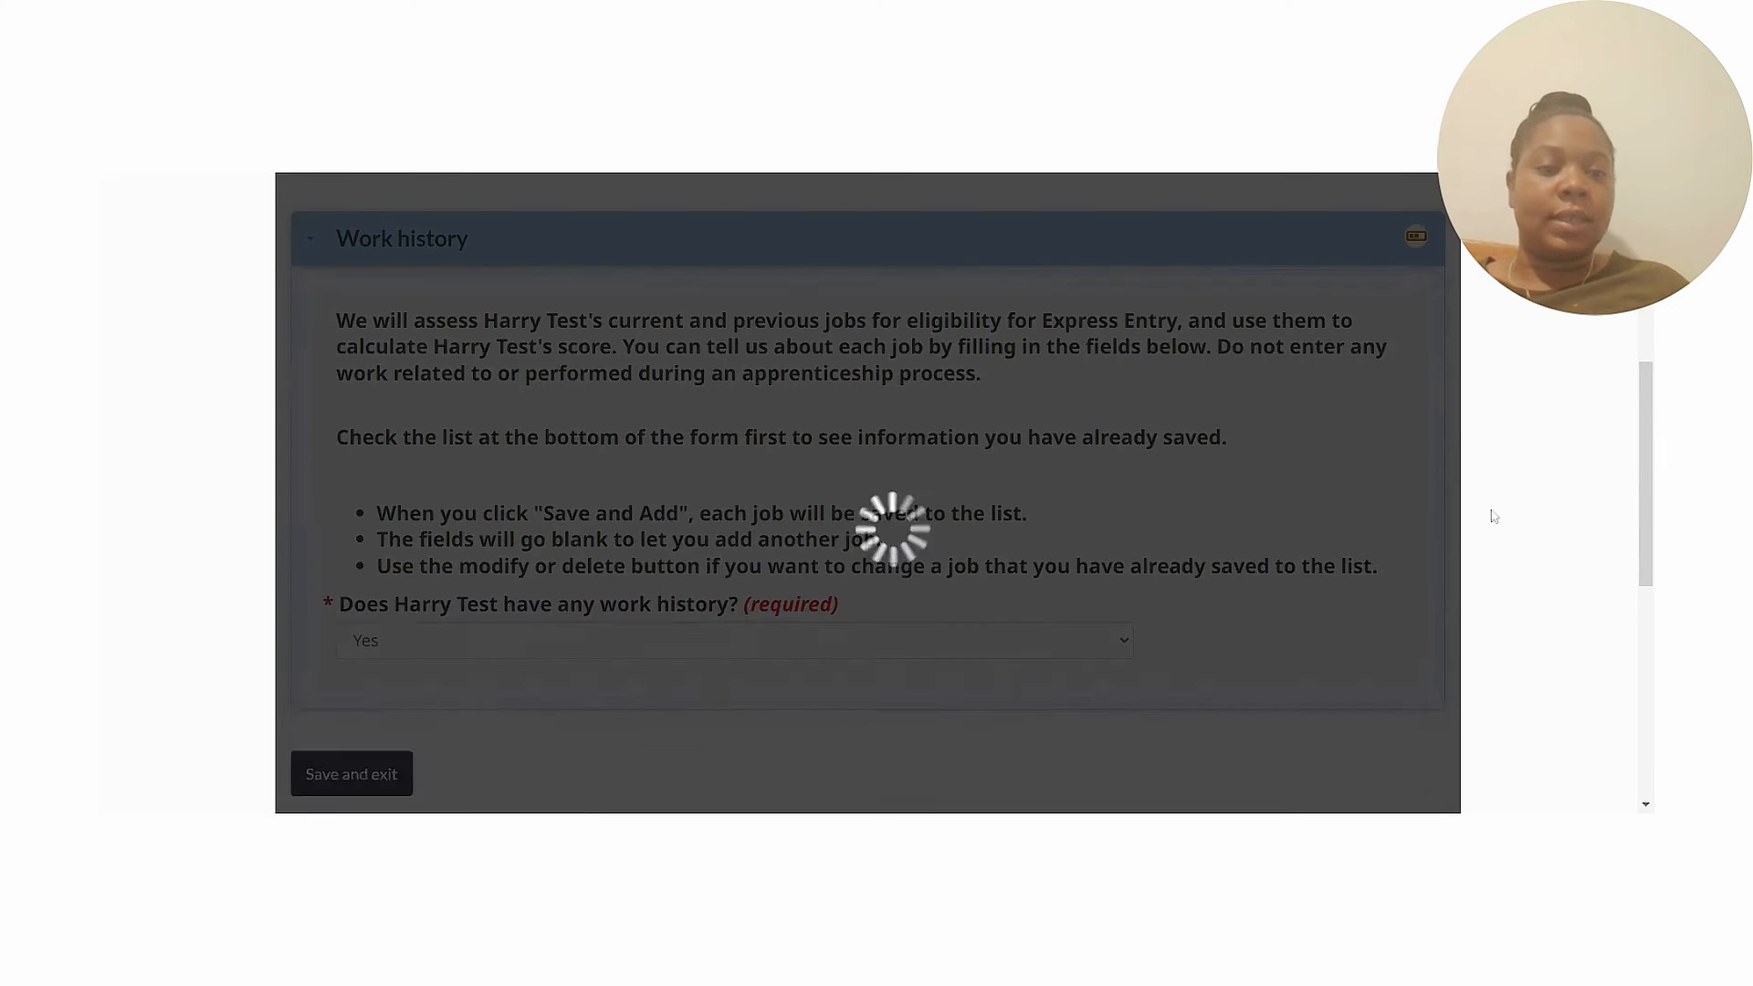
scroll(1651, 363, down, 4)
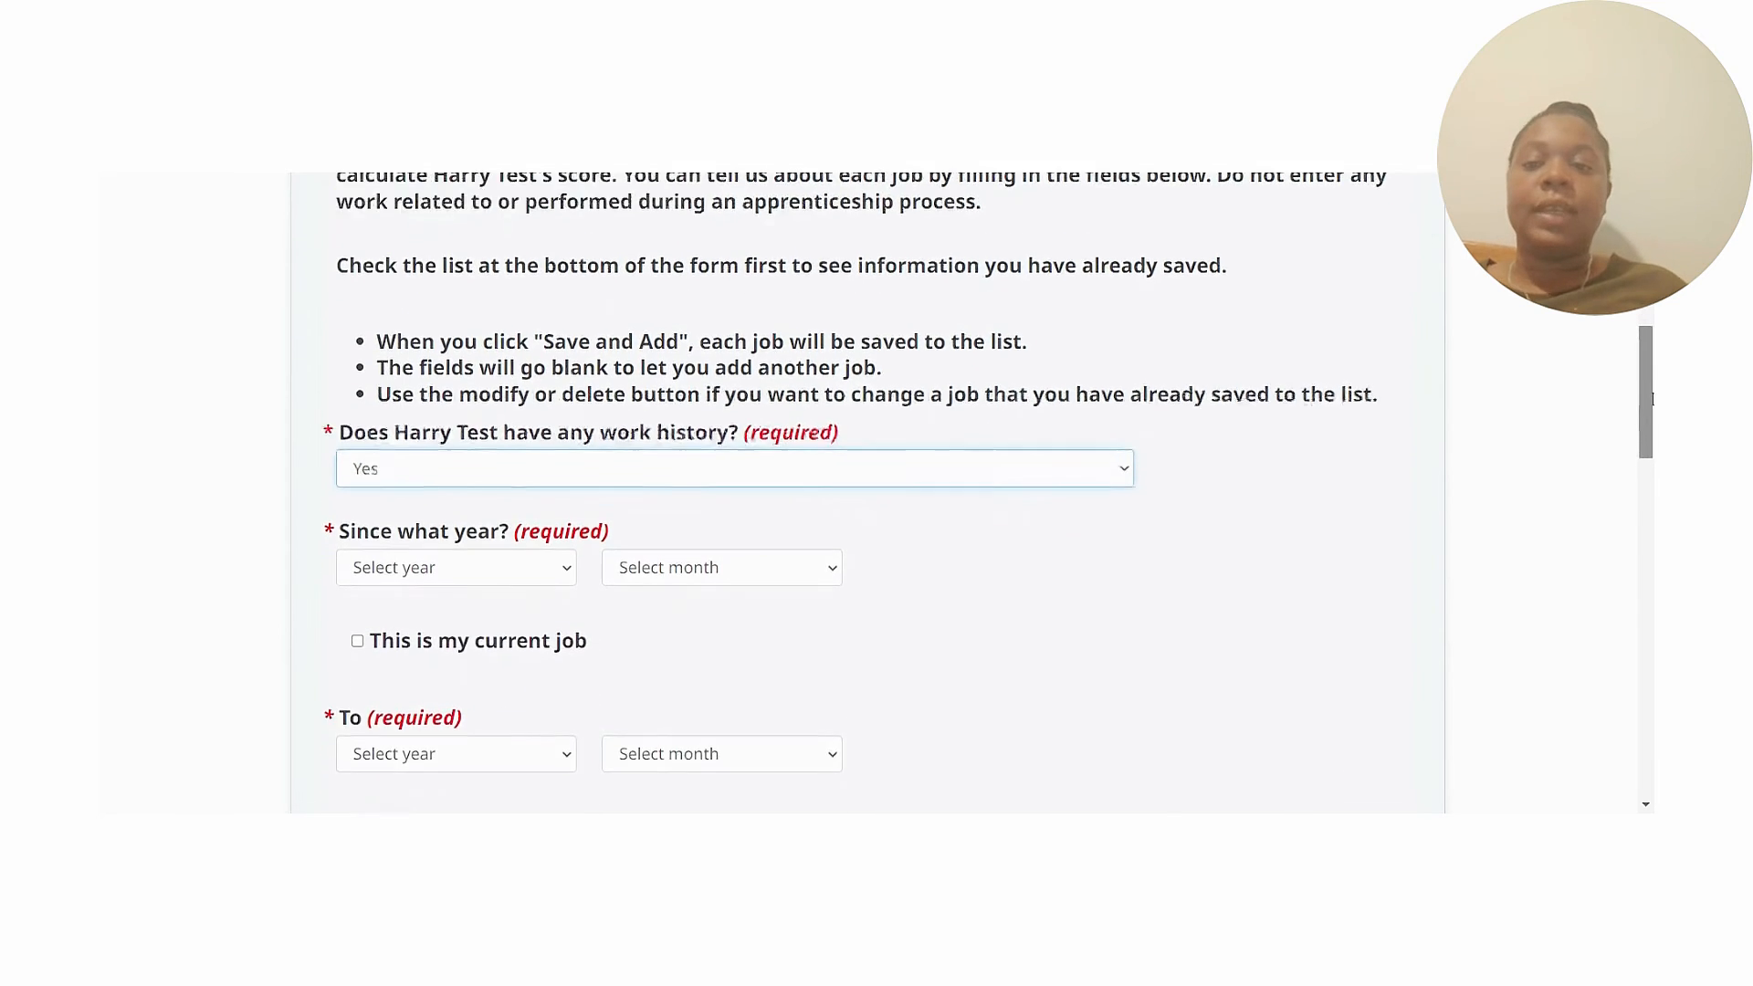
scroll(1458, 450, down, 1)
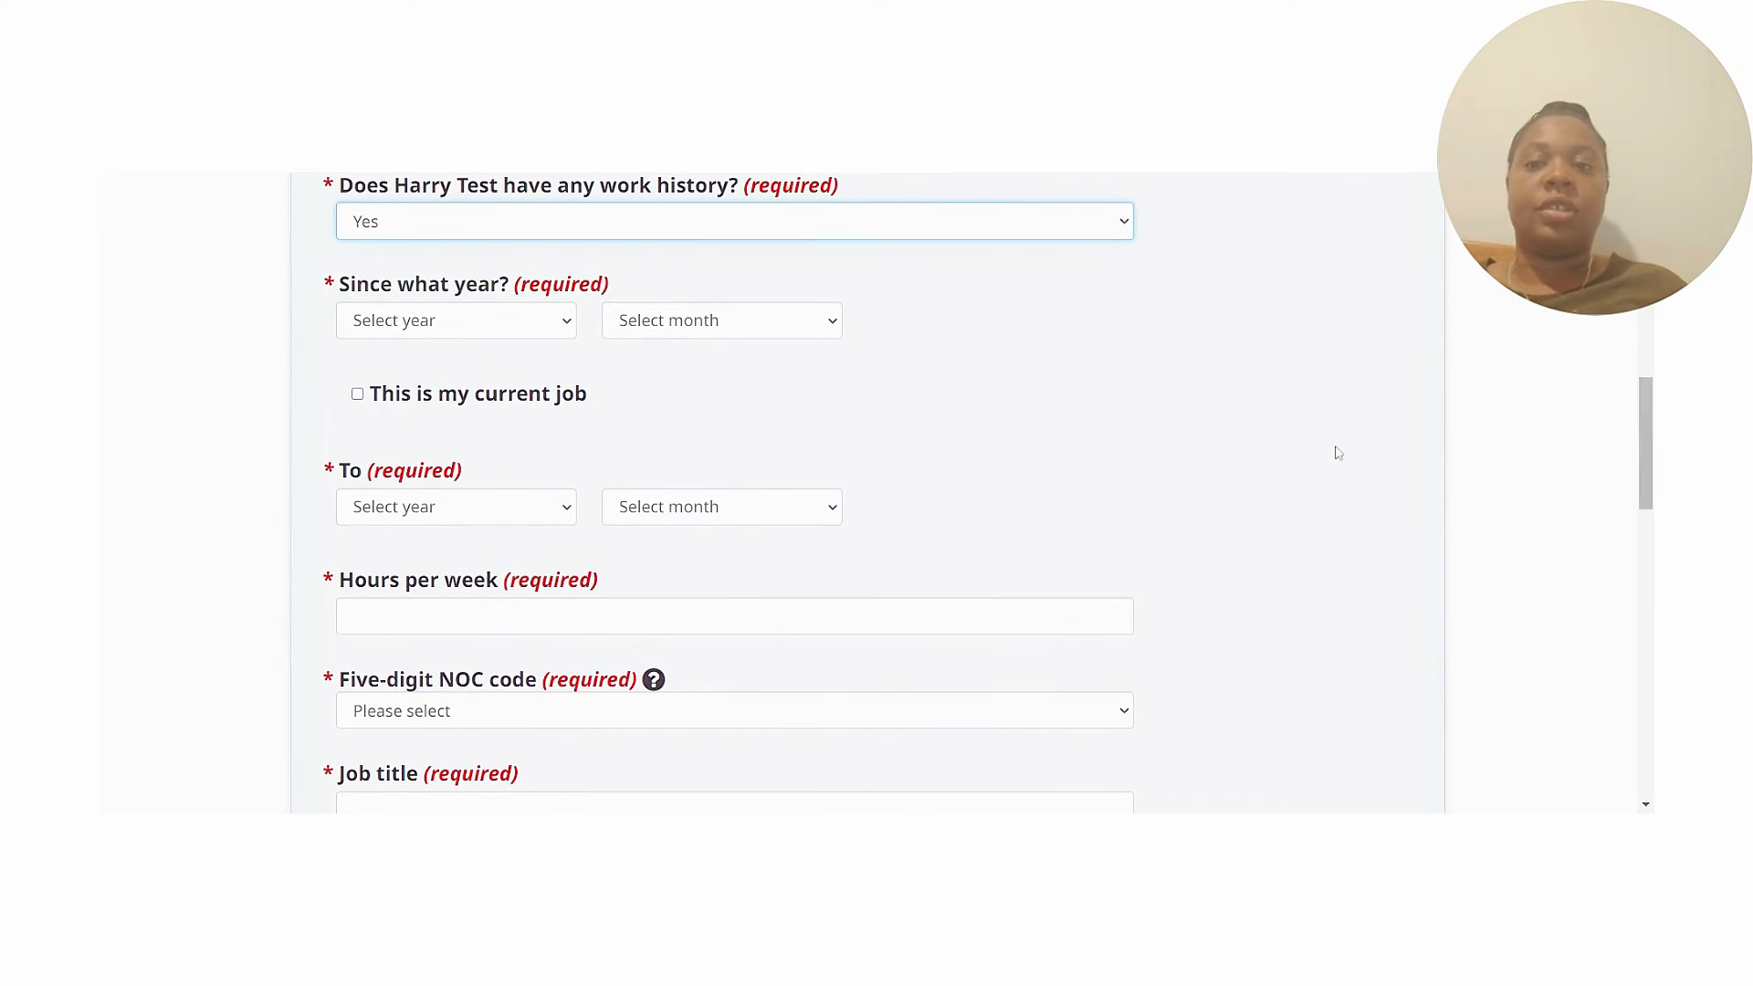
click(568, 329)
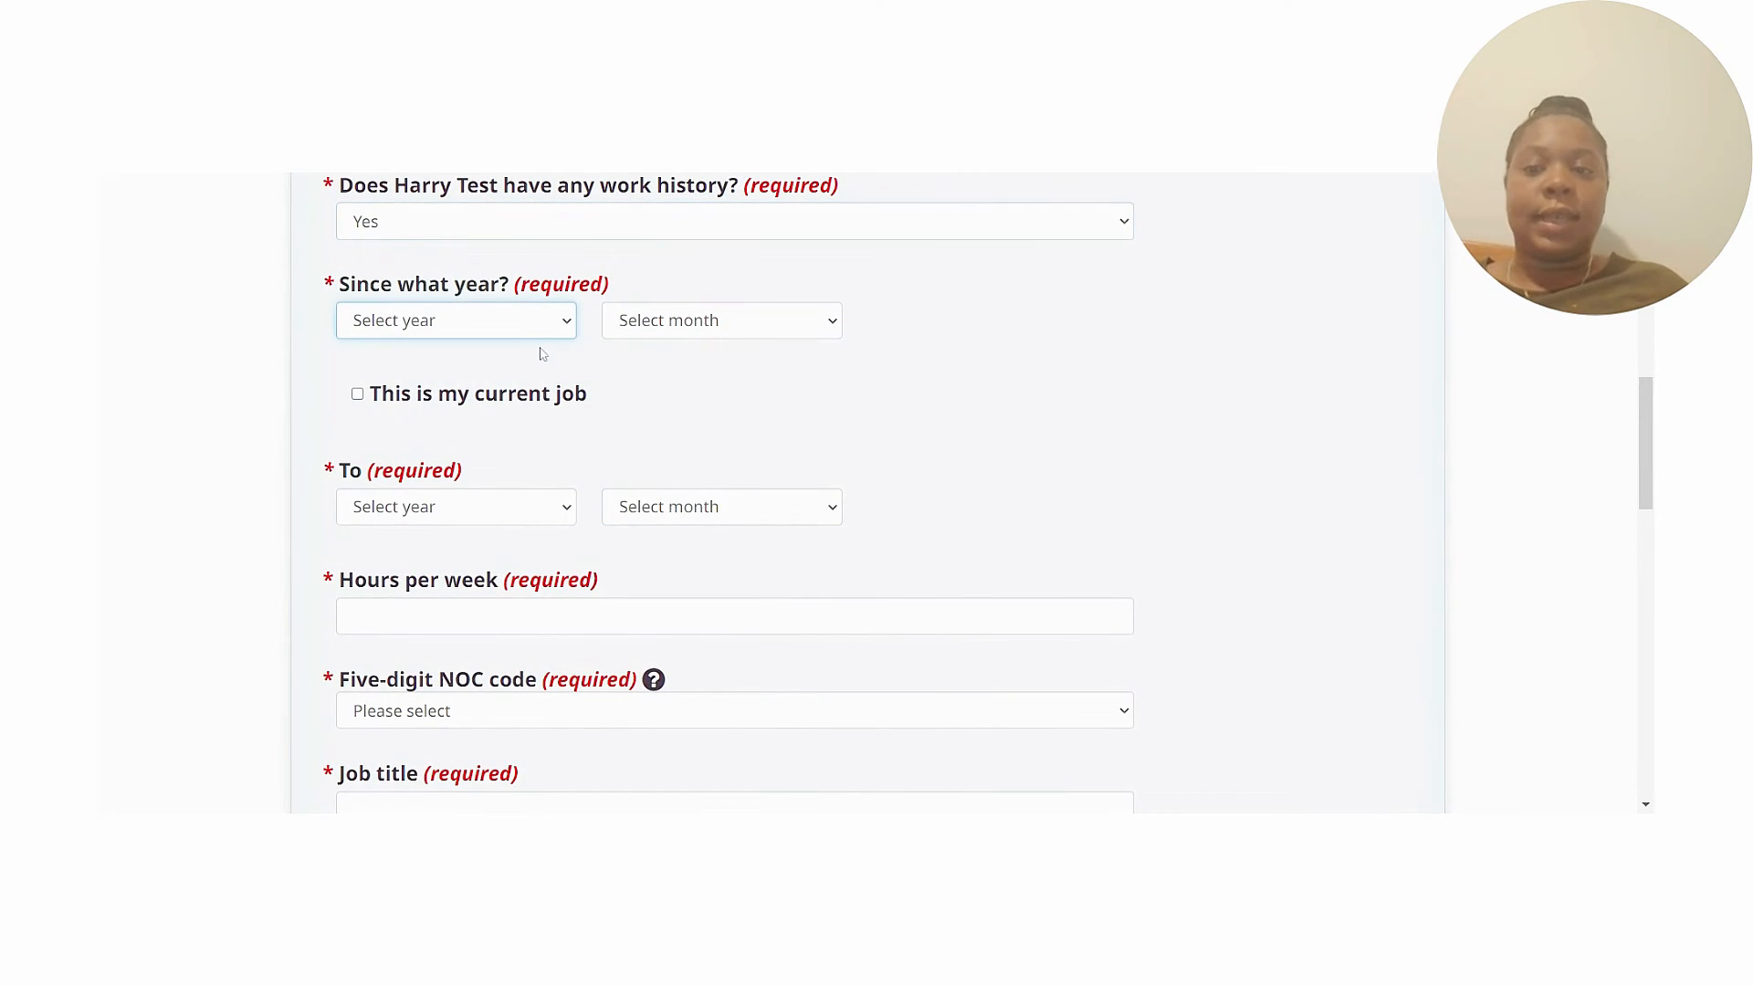
click(541, 354)
click(736, 327)
click(743, 559)
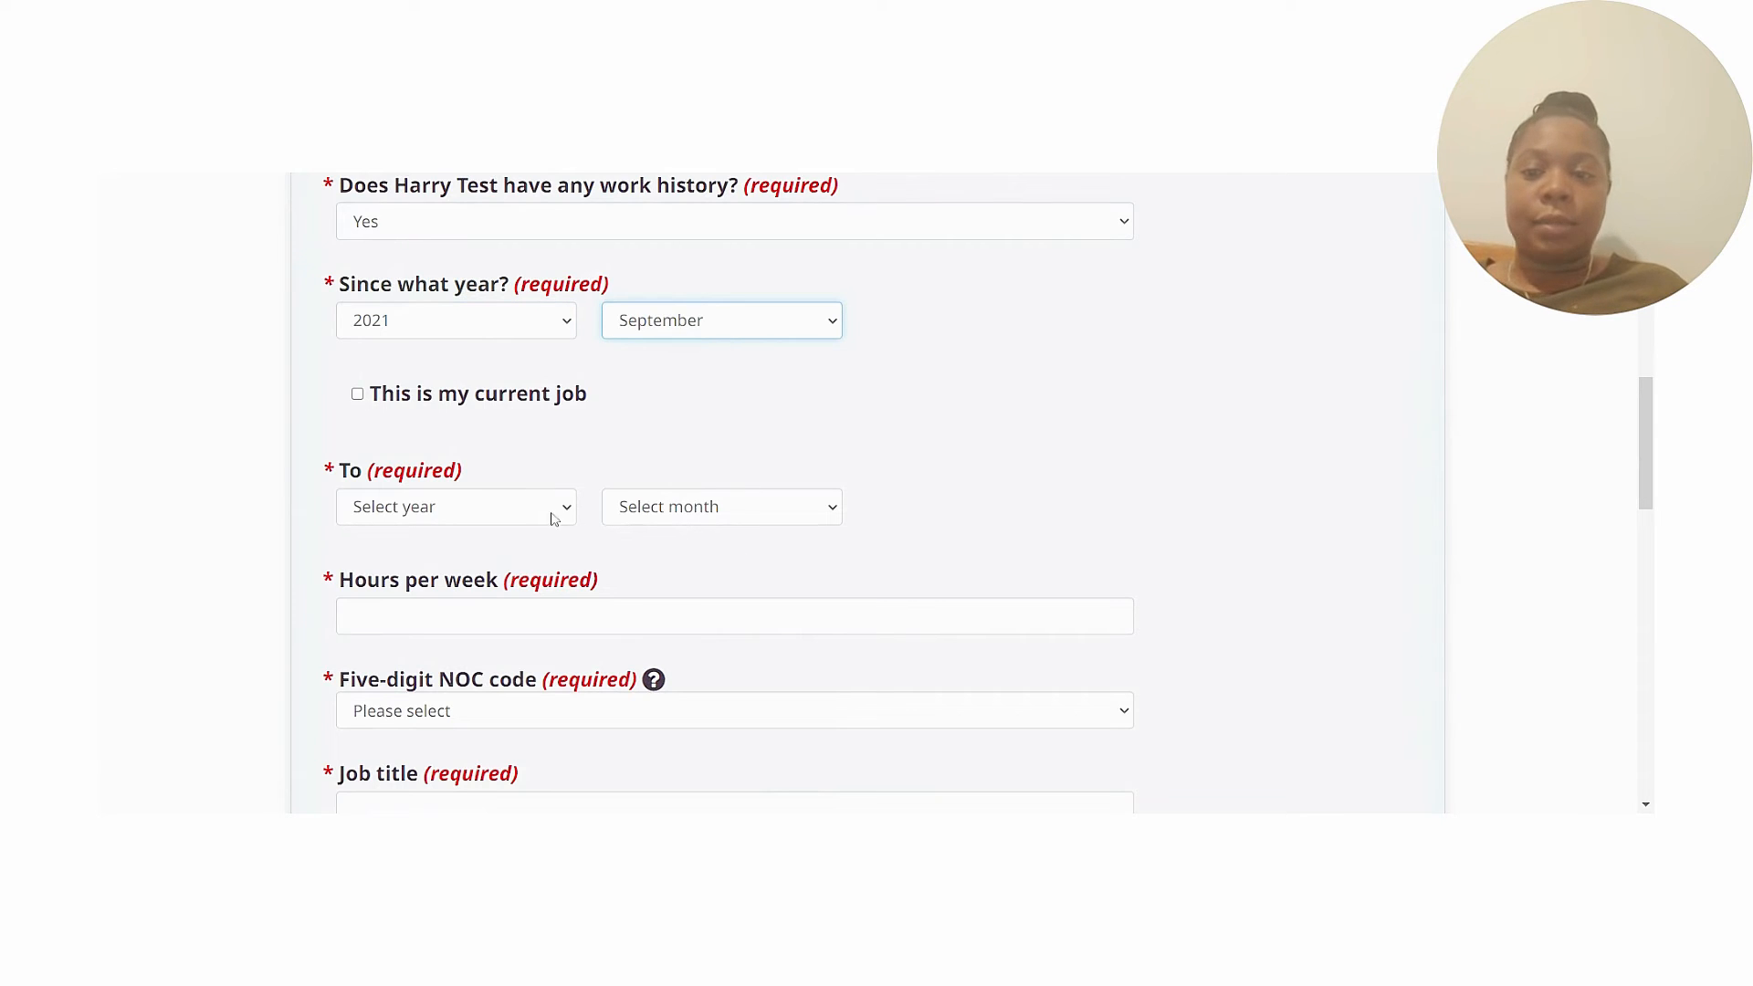
click(357, 395)
click(351, 506)
text(40)
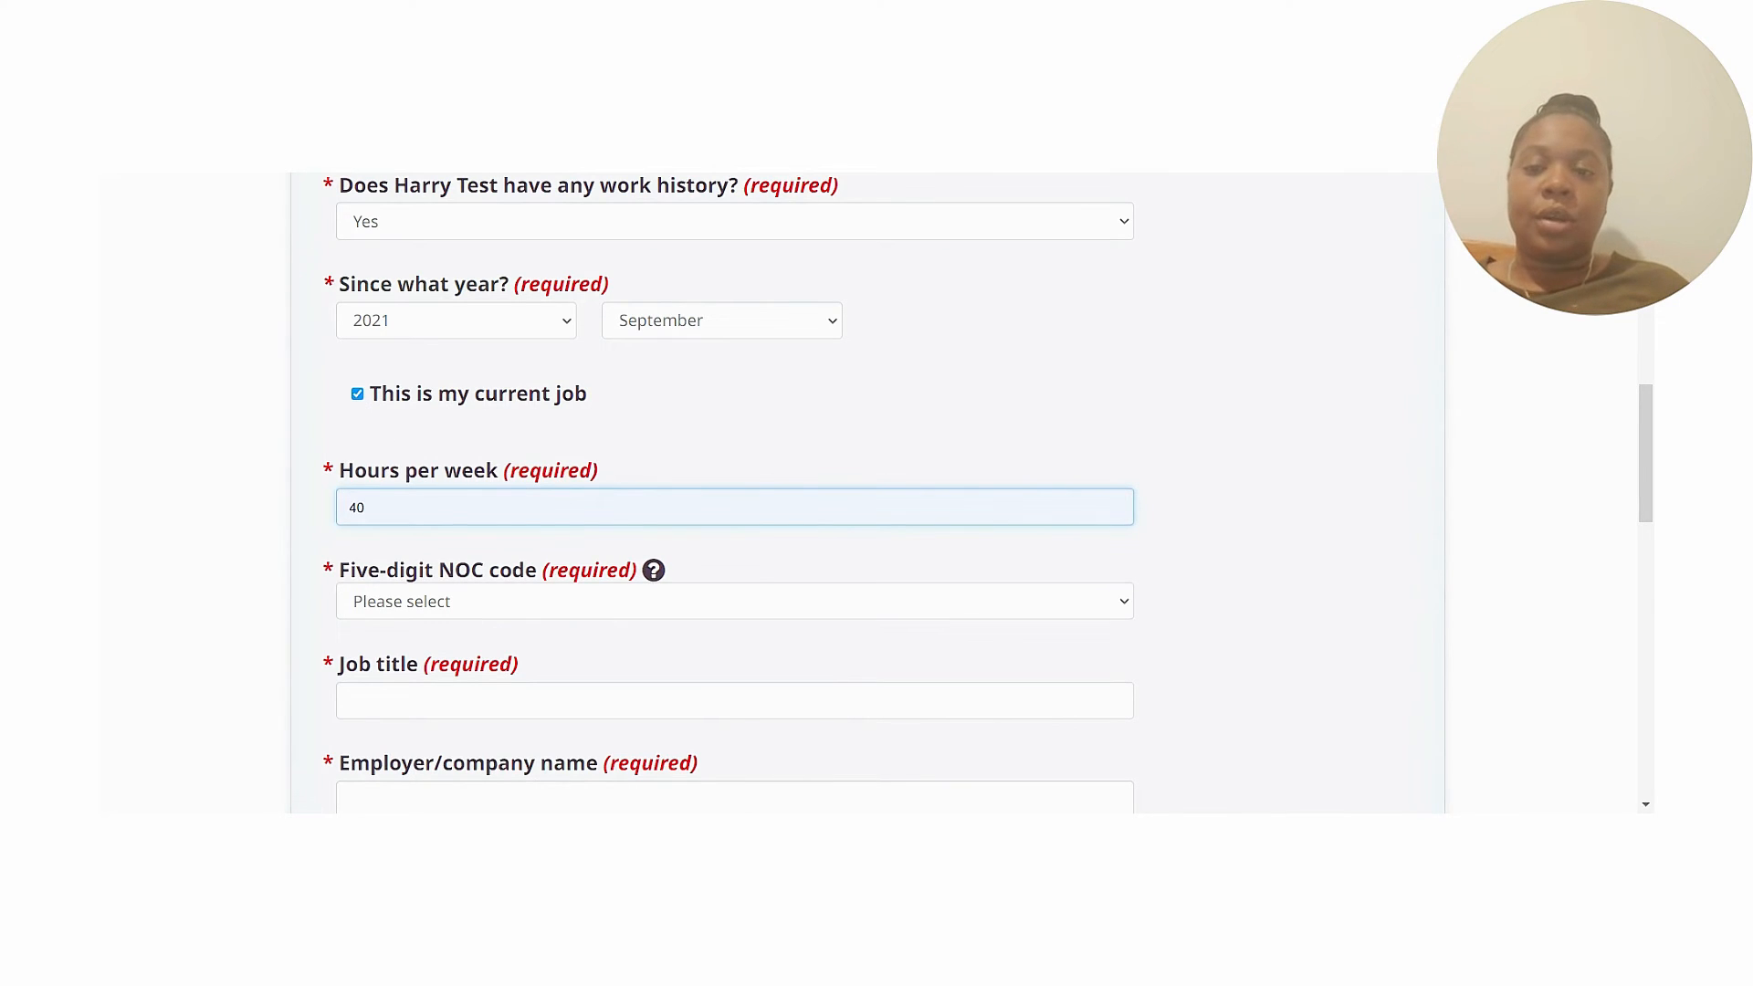
Set the job to NOC 22101, title 'Technician', employer 'The Greatest Employer'.
click(551, 617)
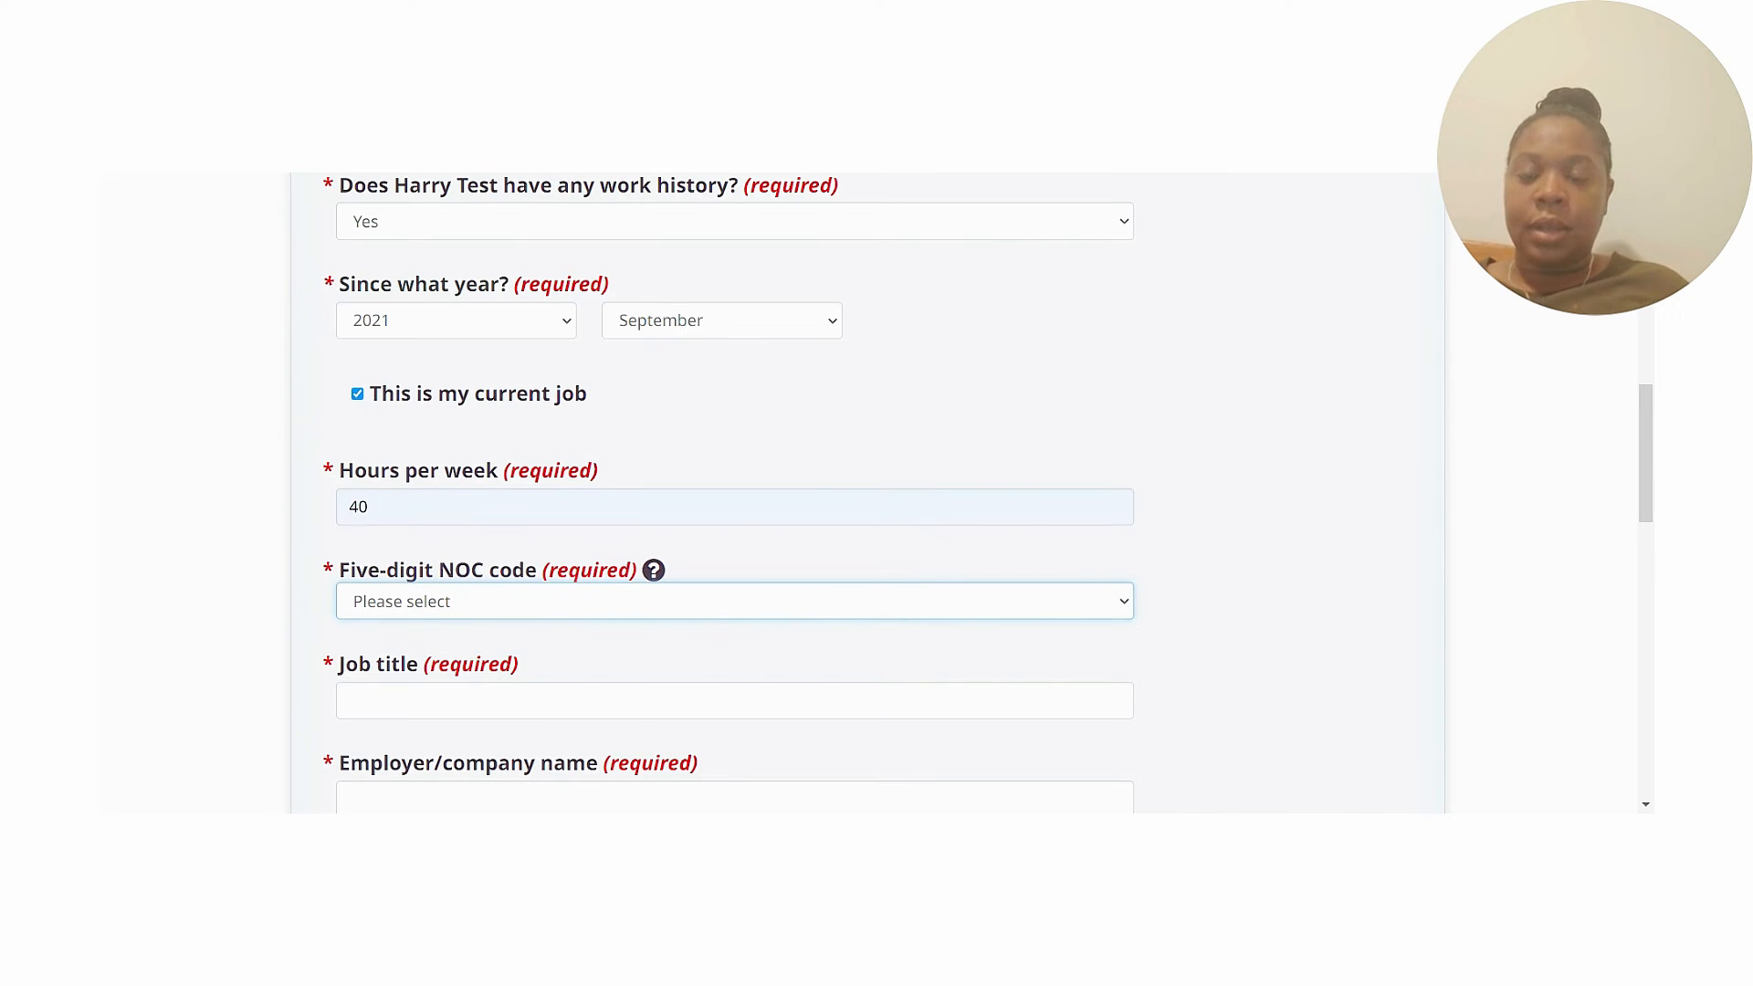
key(Return)
drag(1646, 478, 1651, 540)
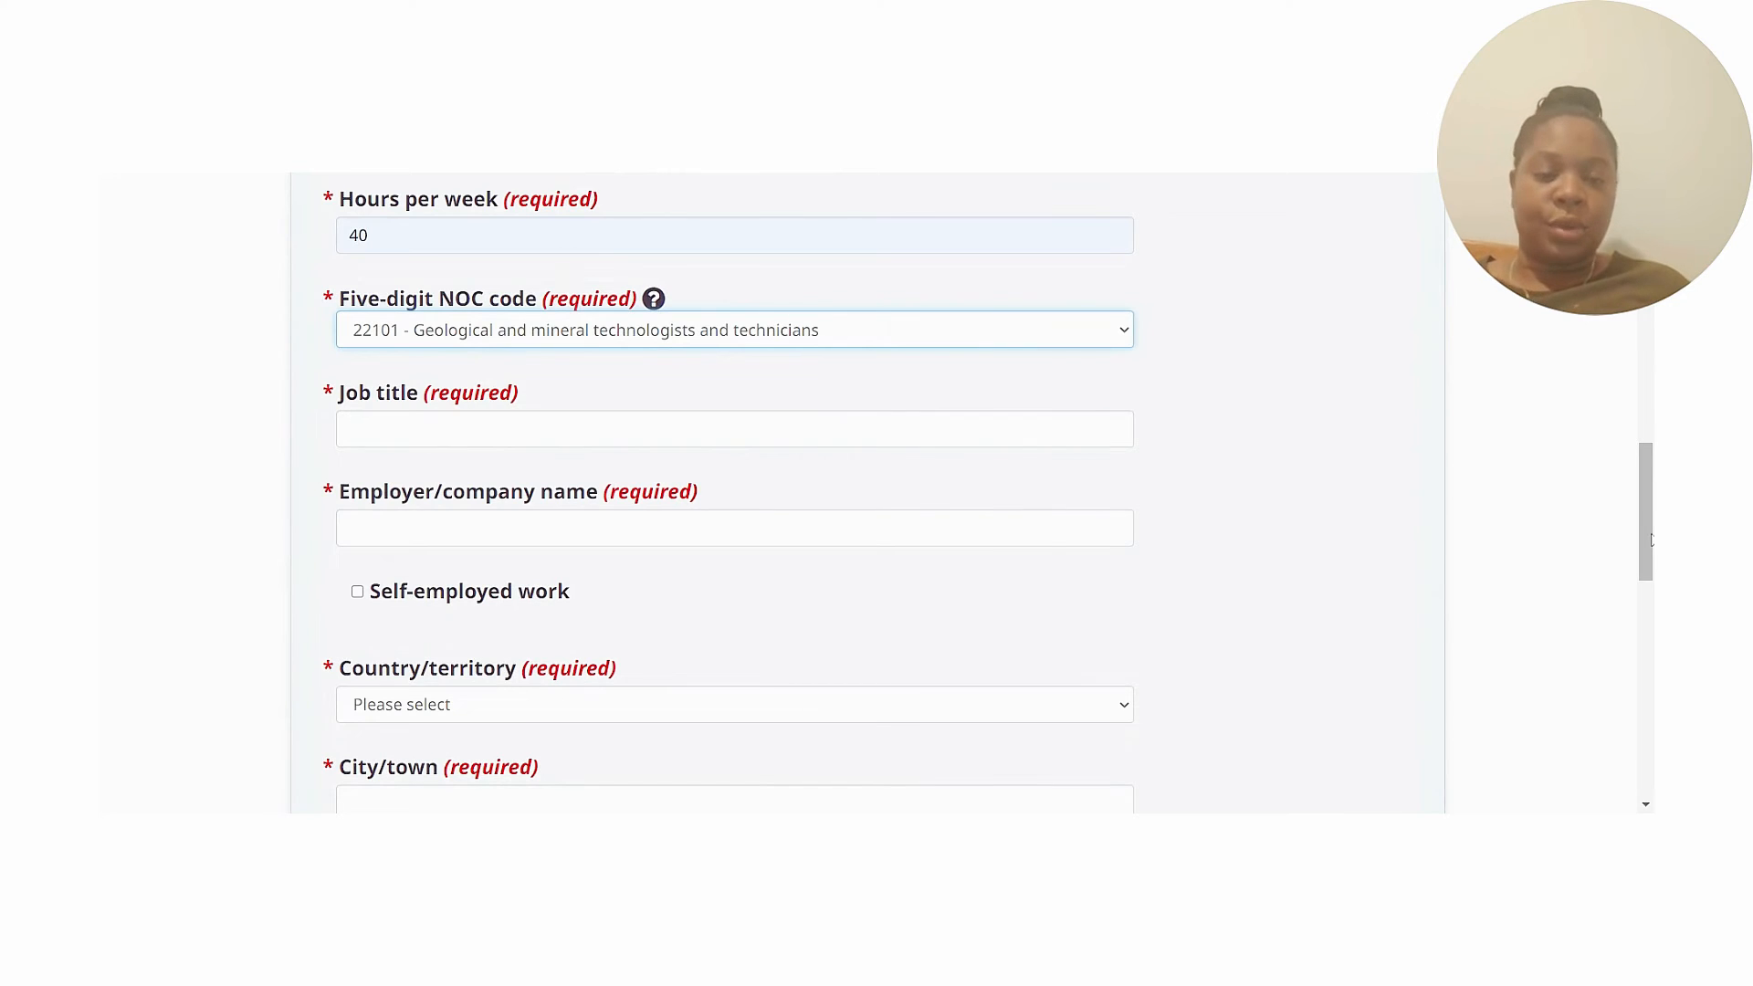
click(350, 428)
text(Technican)
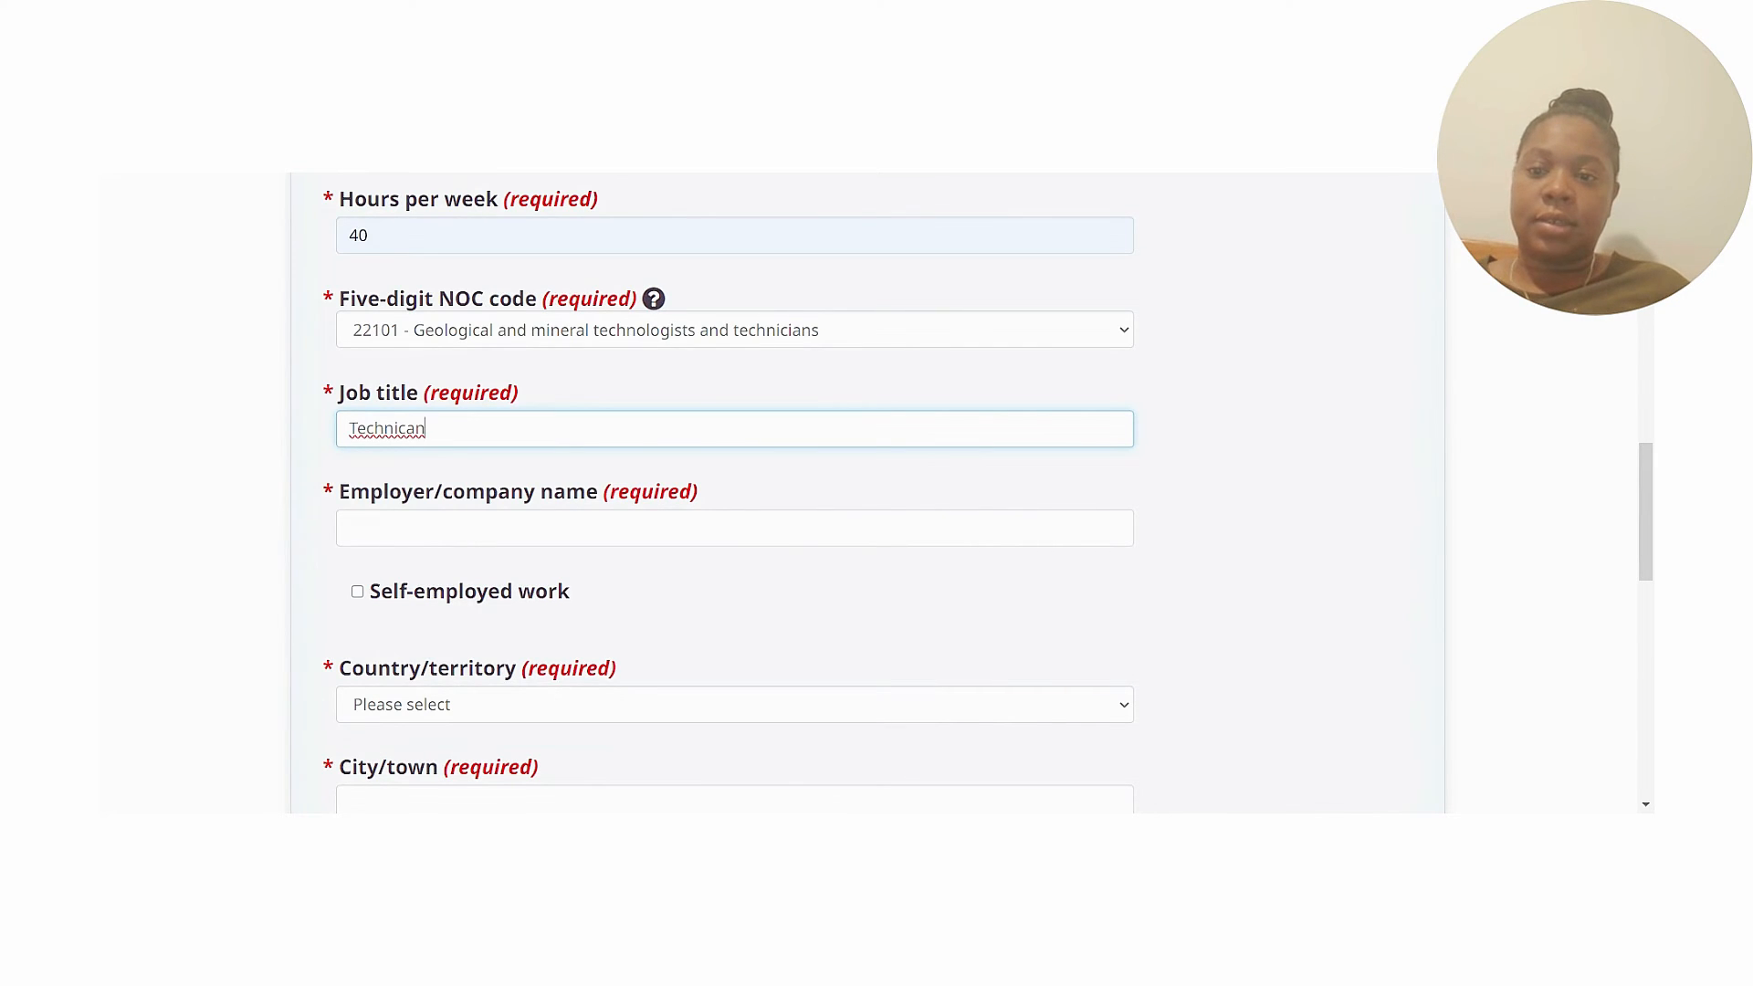
text(i)
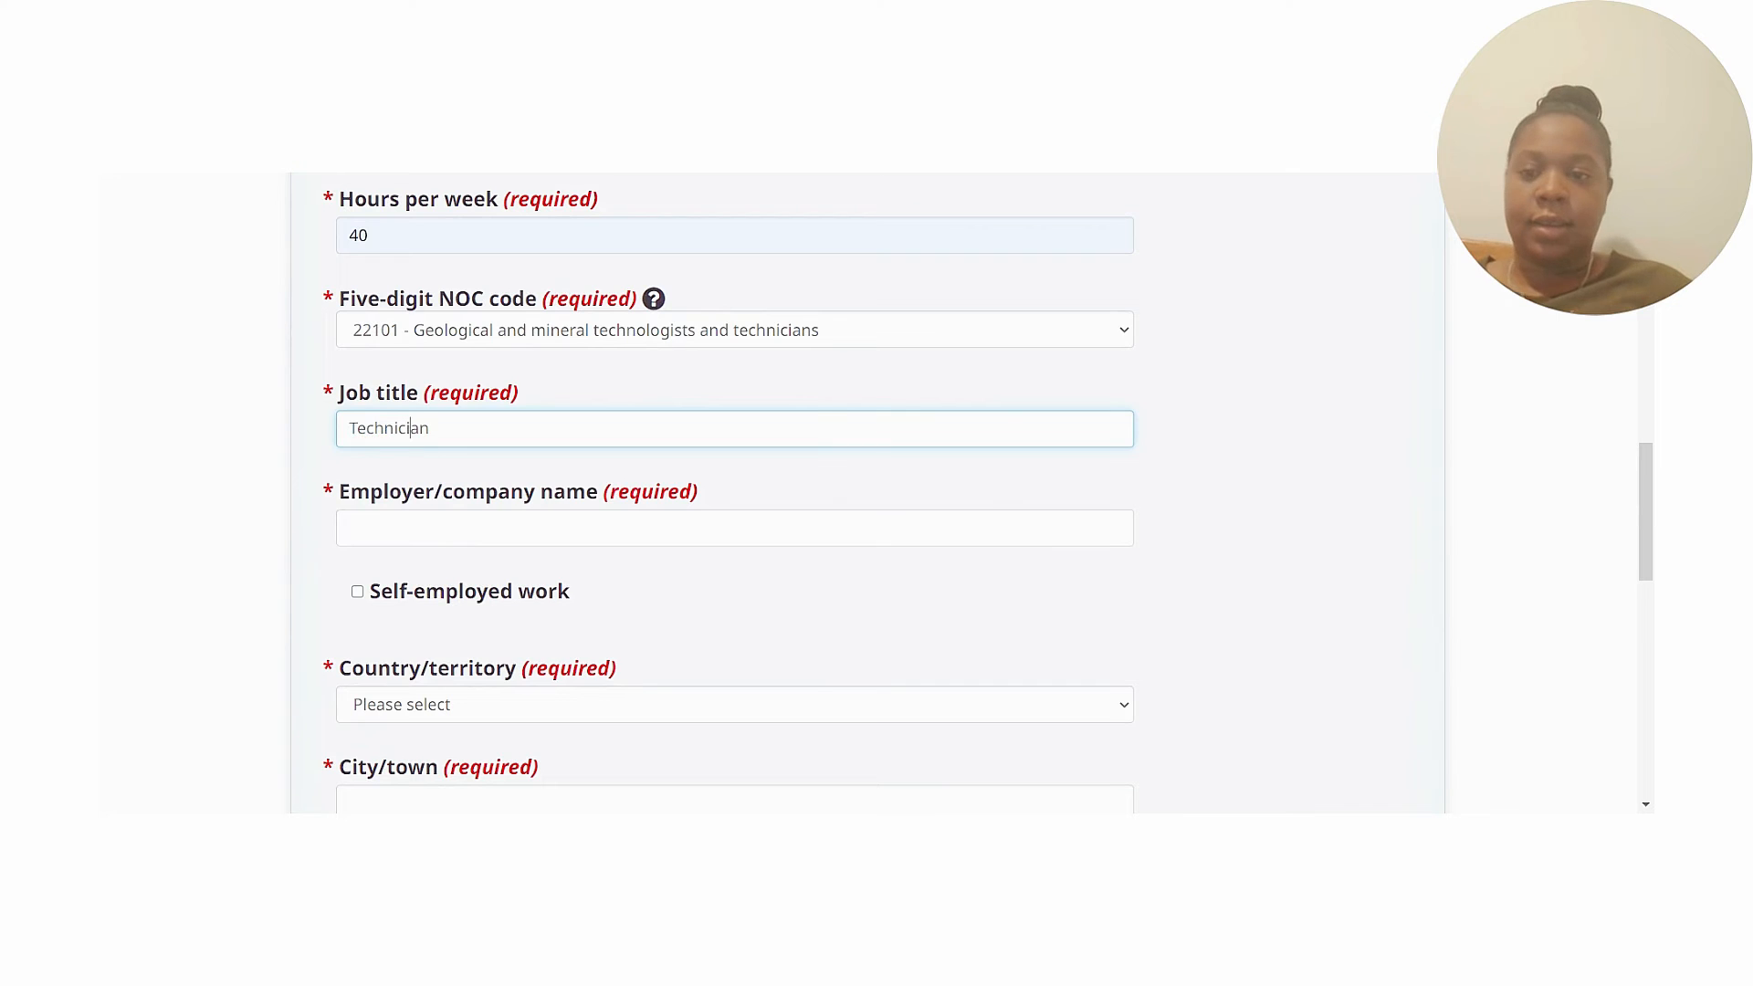
key(Tab)
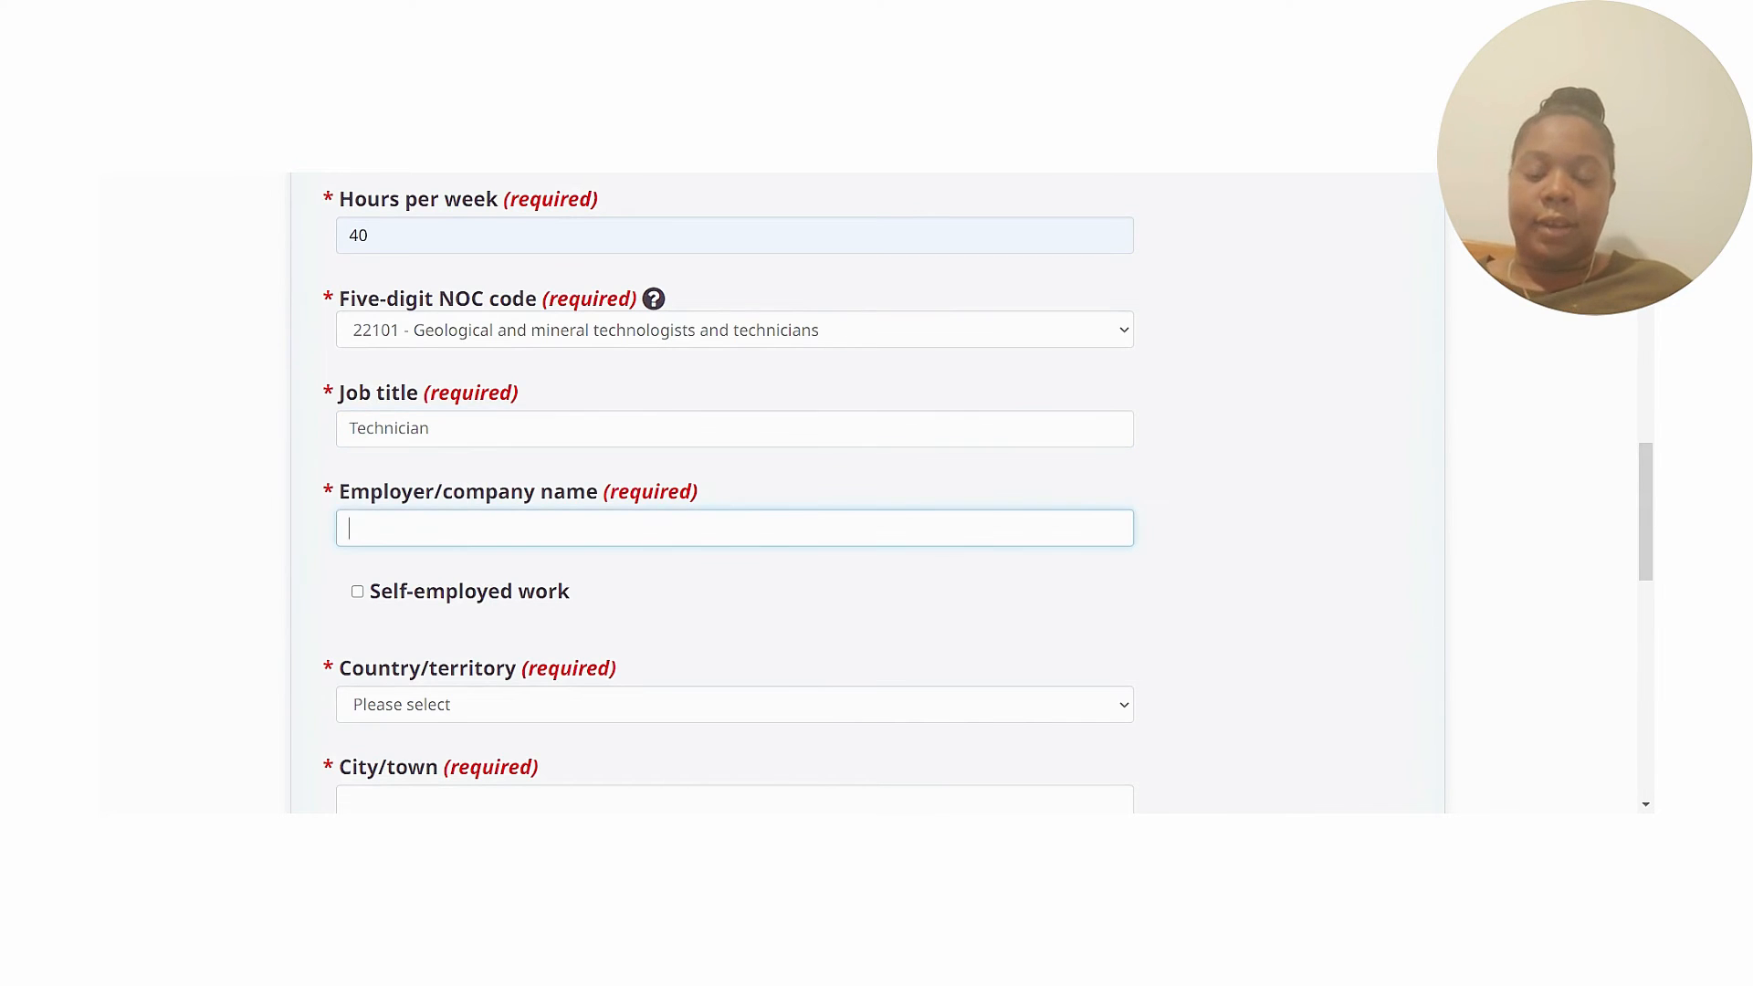
text(The)
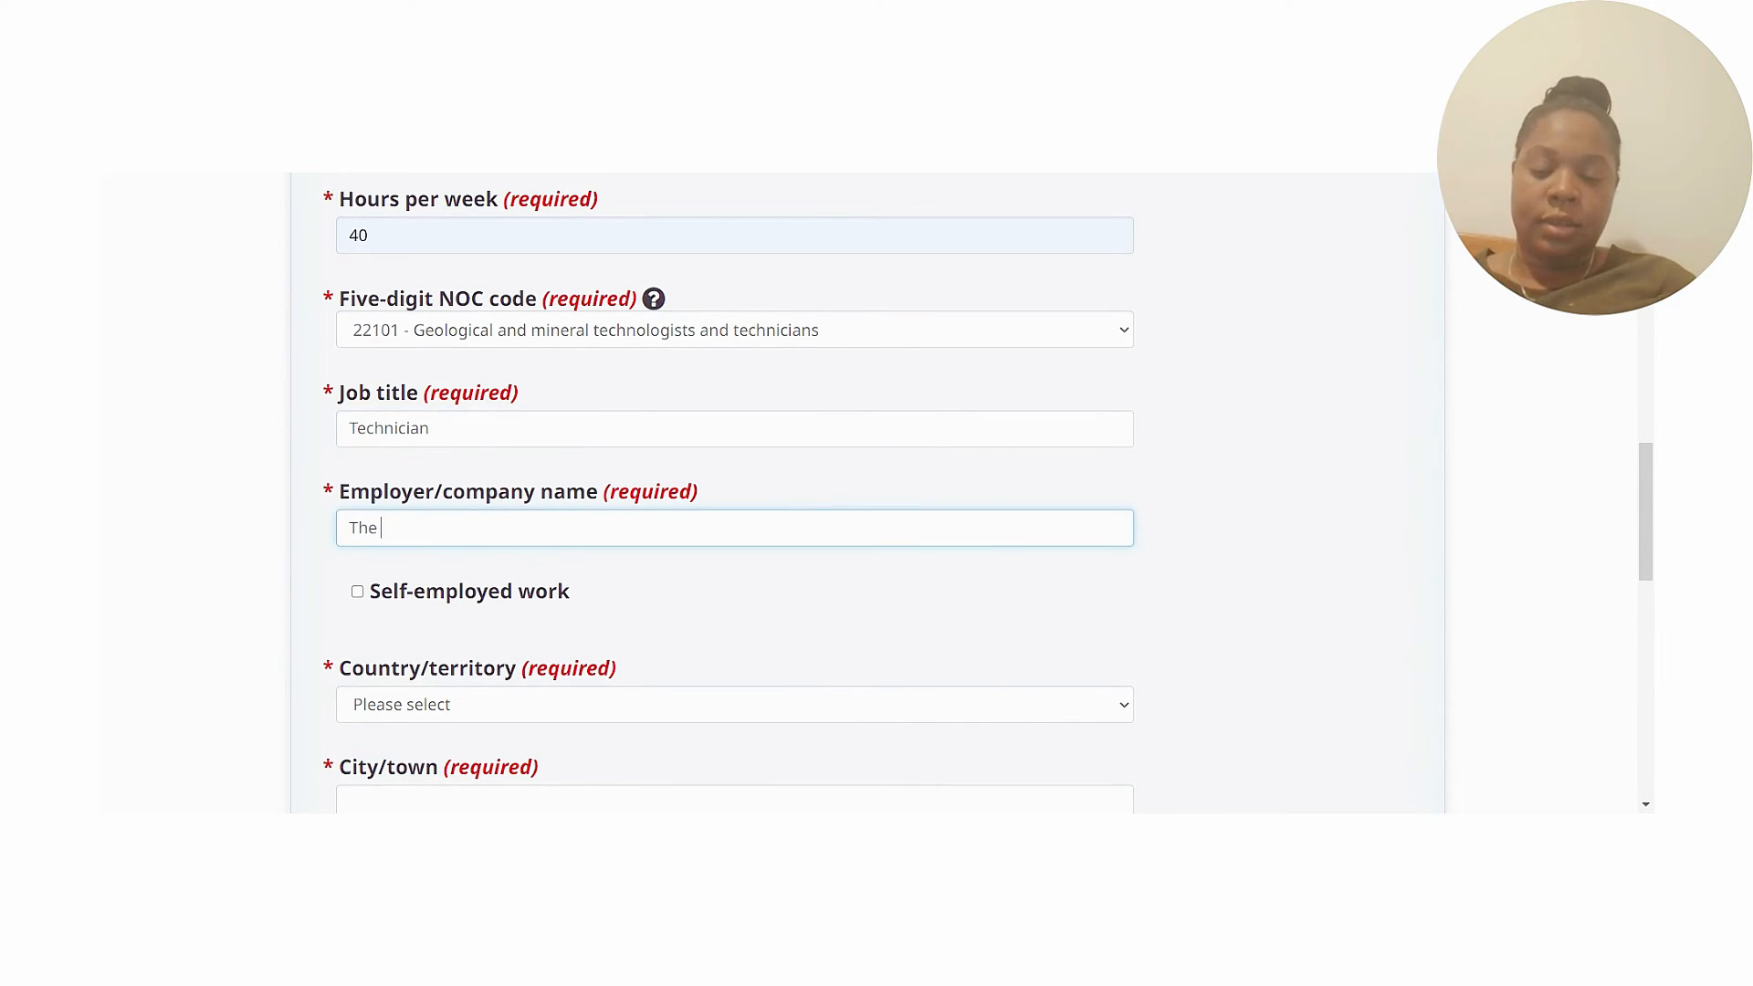
text( Greatest)
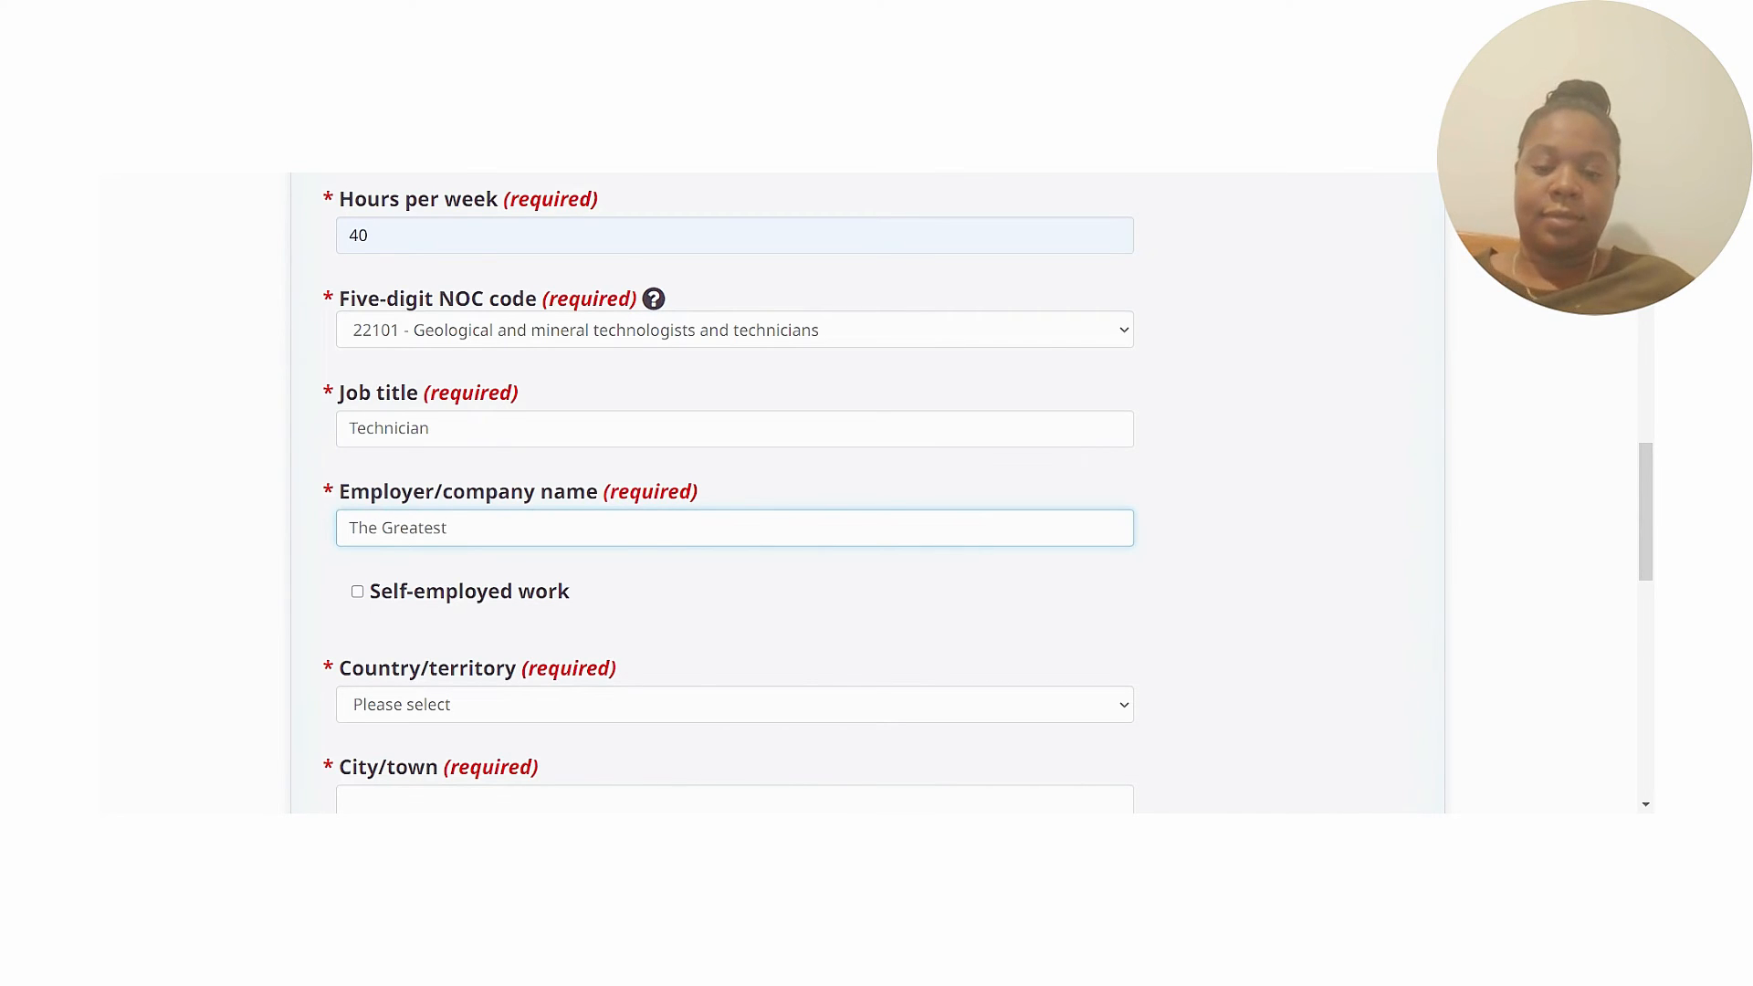
text( EMployer)
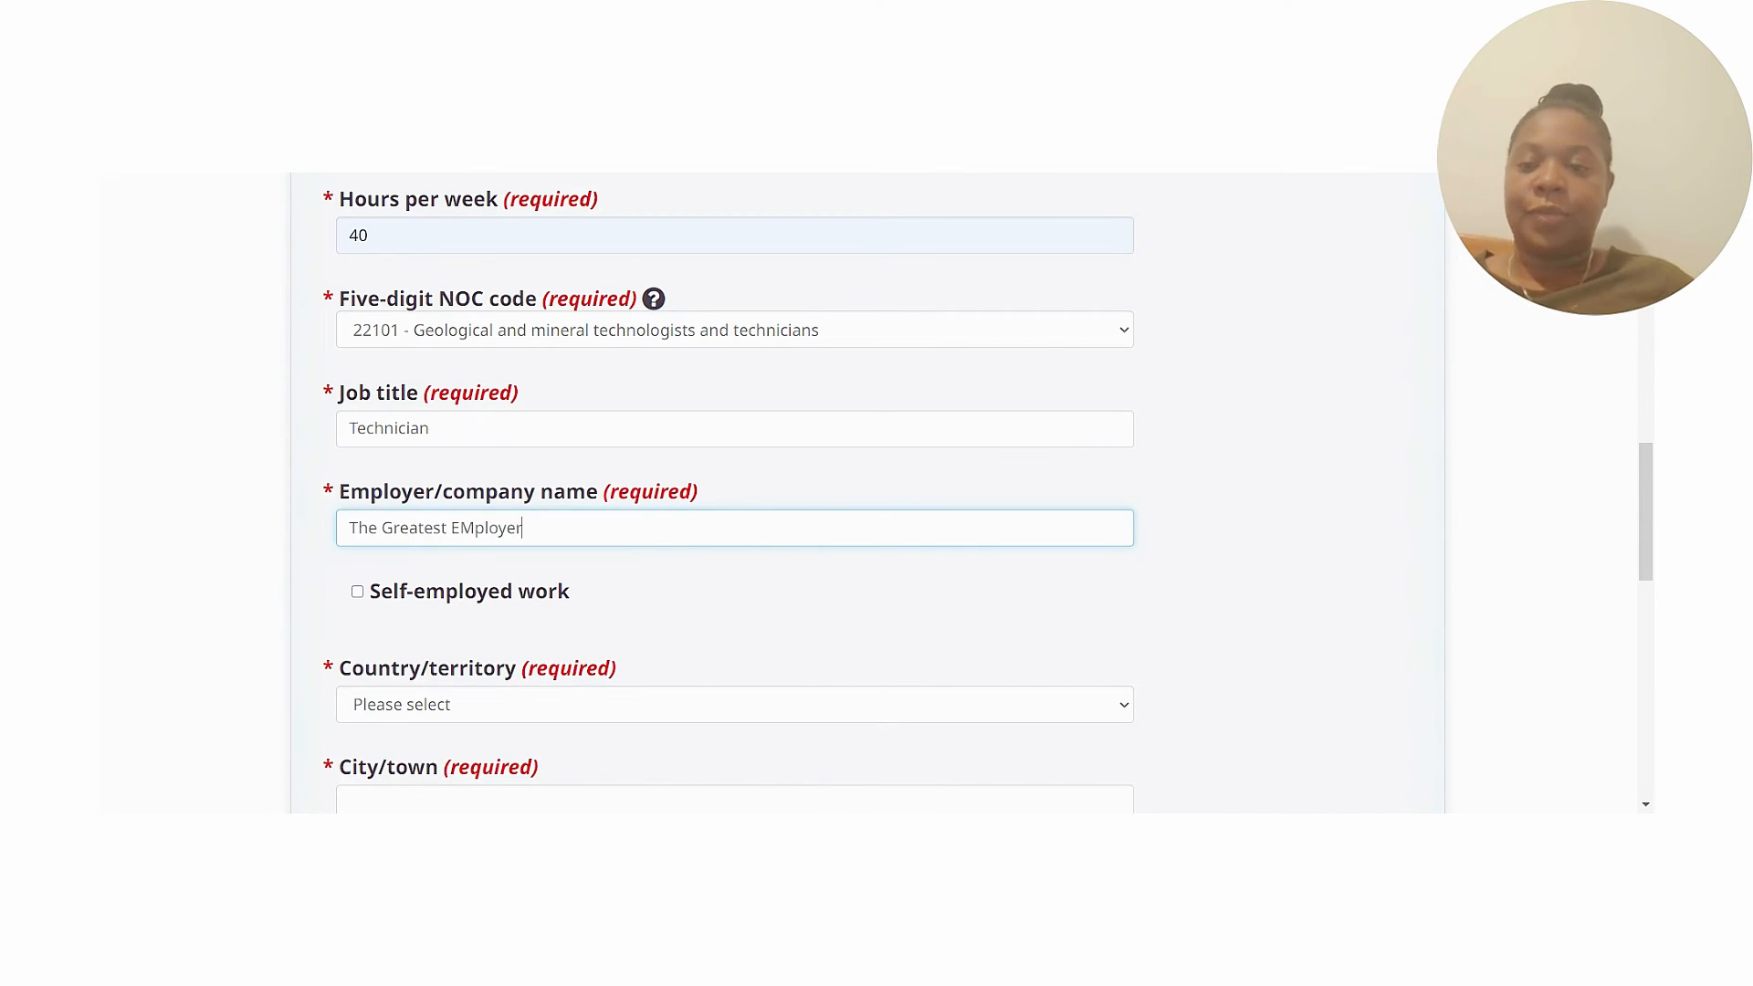
key(BackSpace)
text(m)
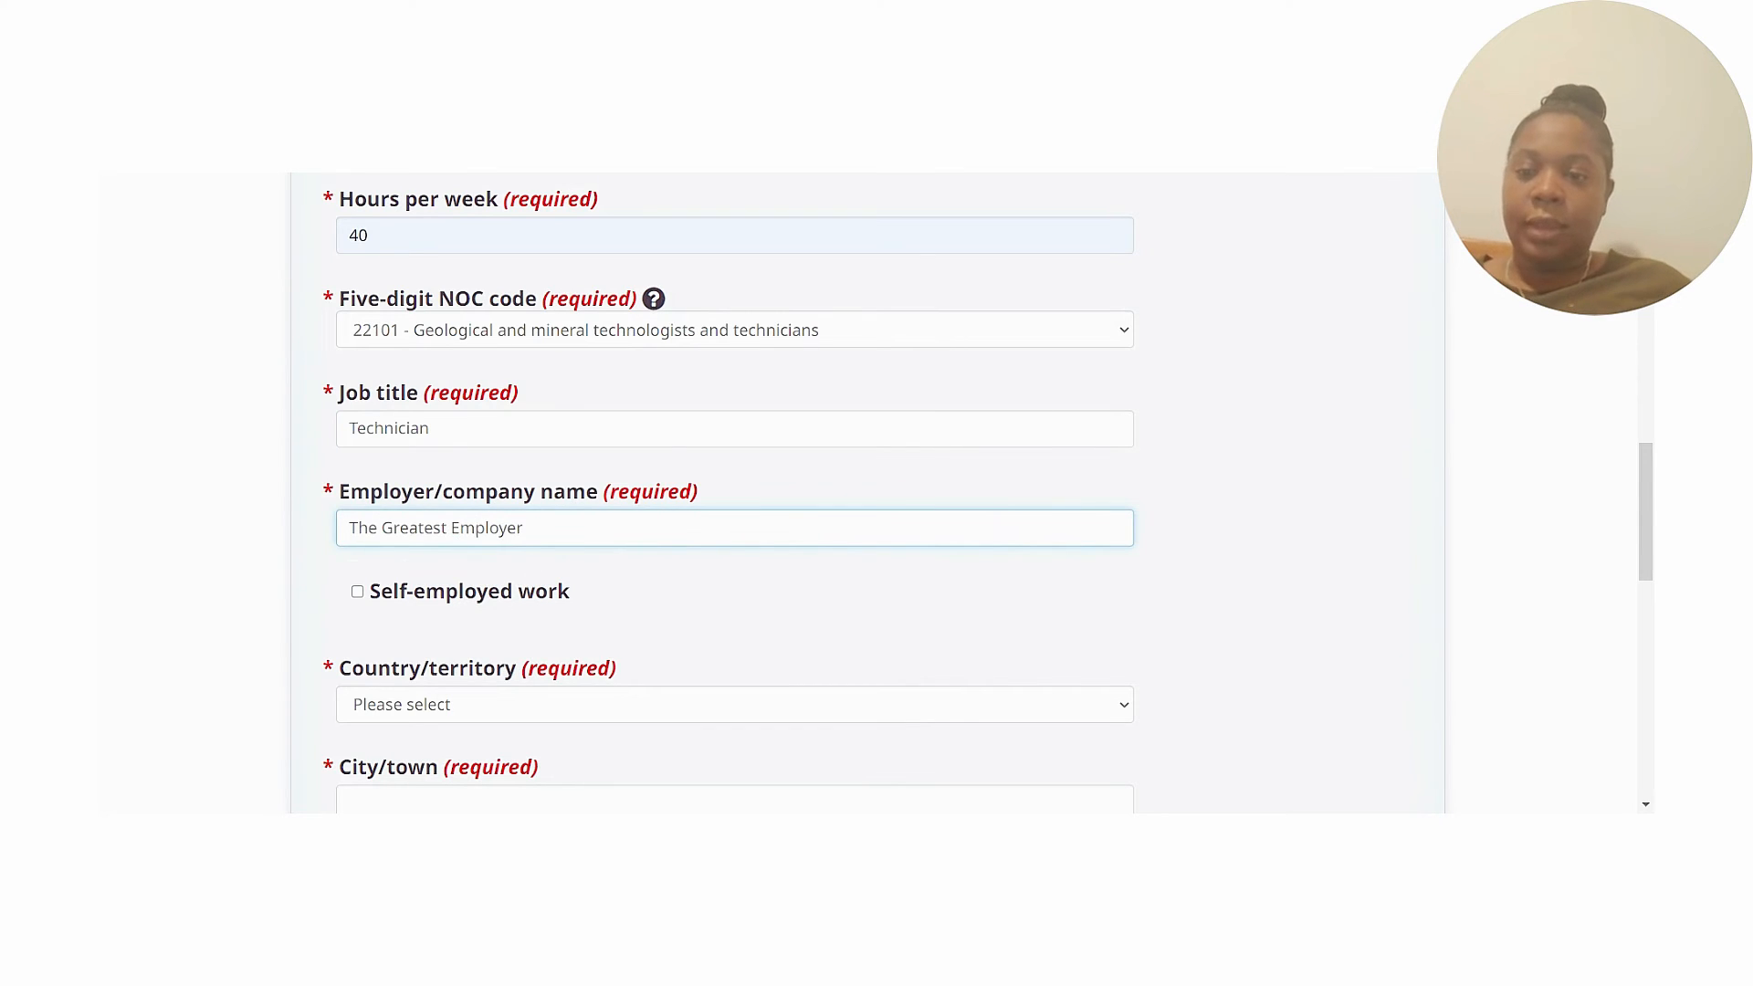
click(705, 603)
Set the job location to Vancouver, British Columbia, Canada.
click(744, 718)
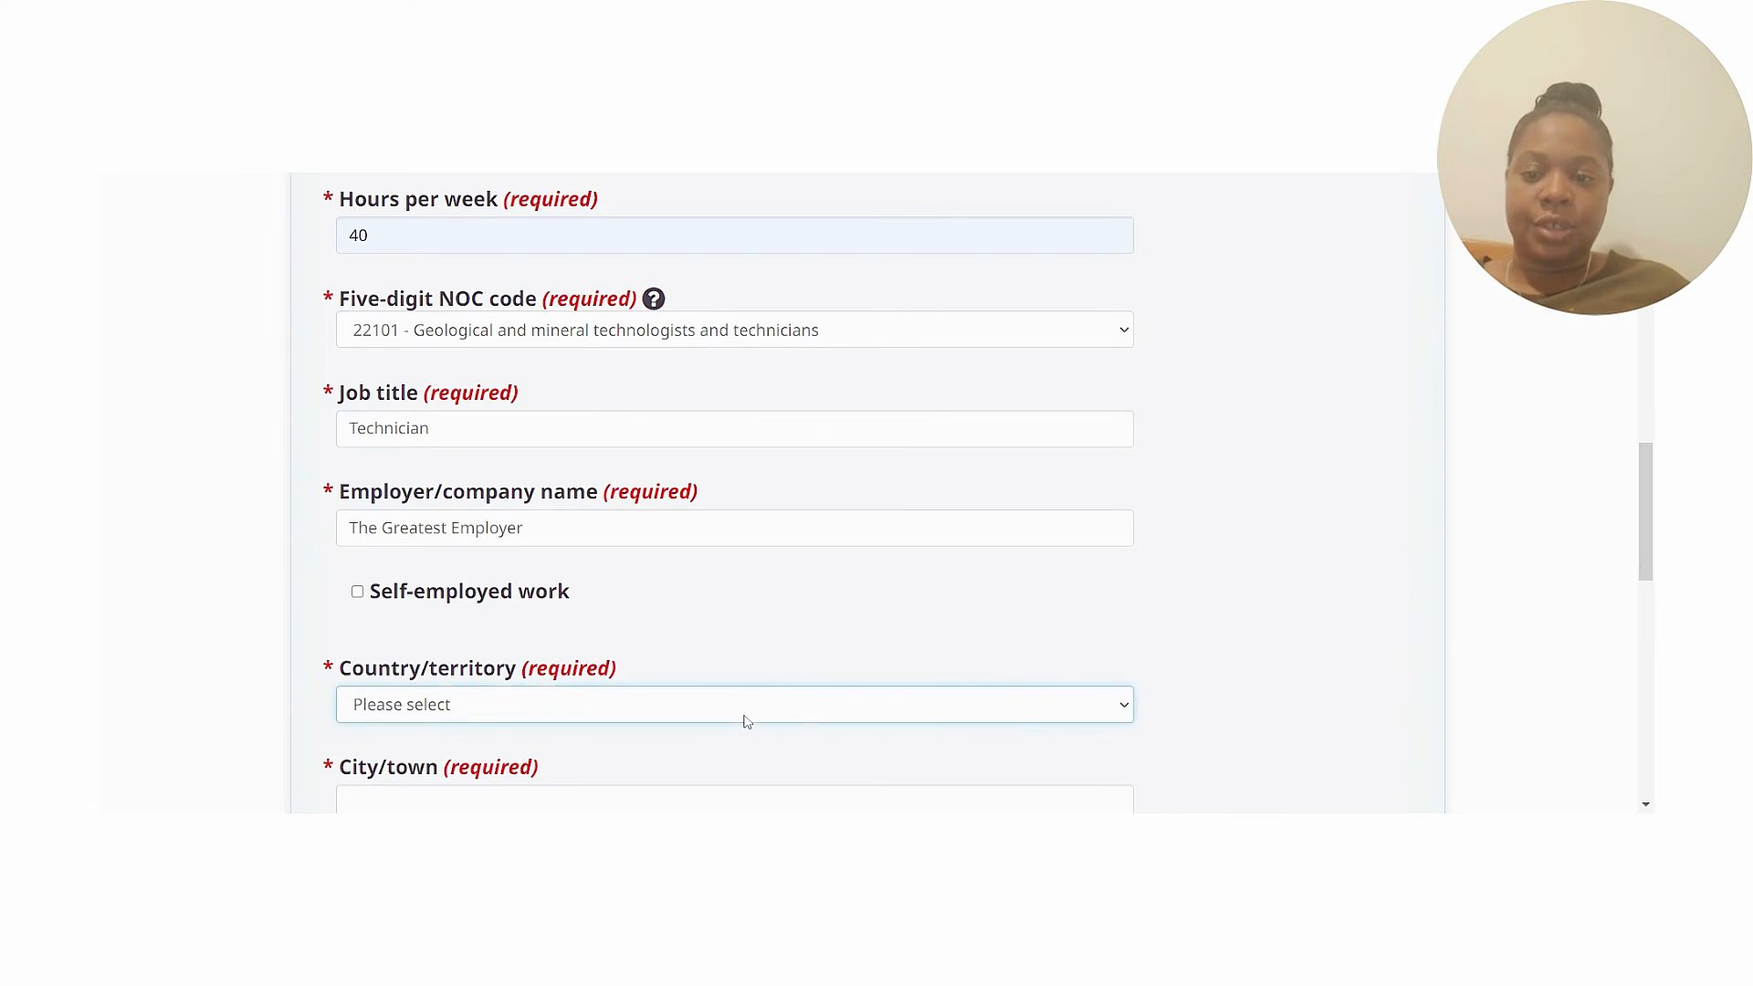
key(c)
key(Return)
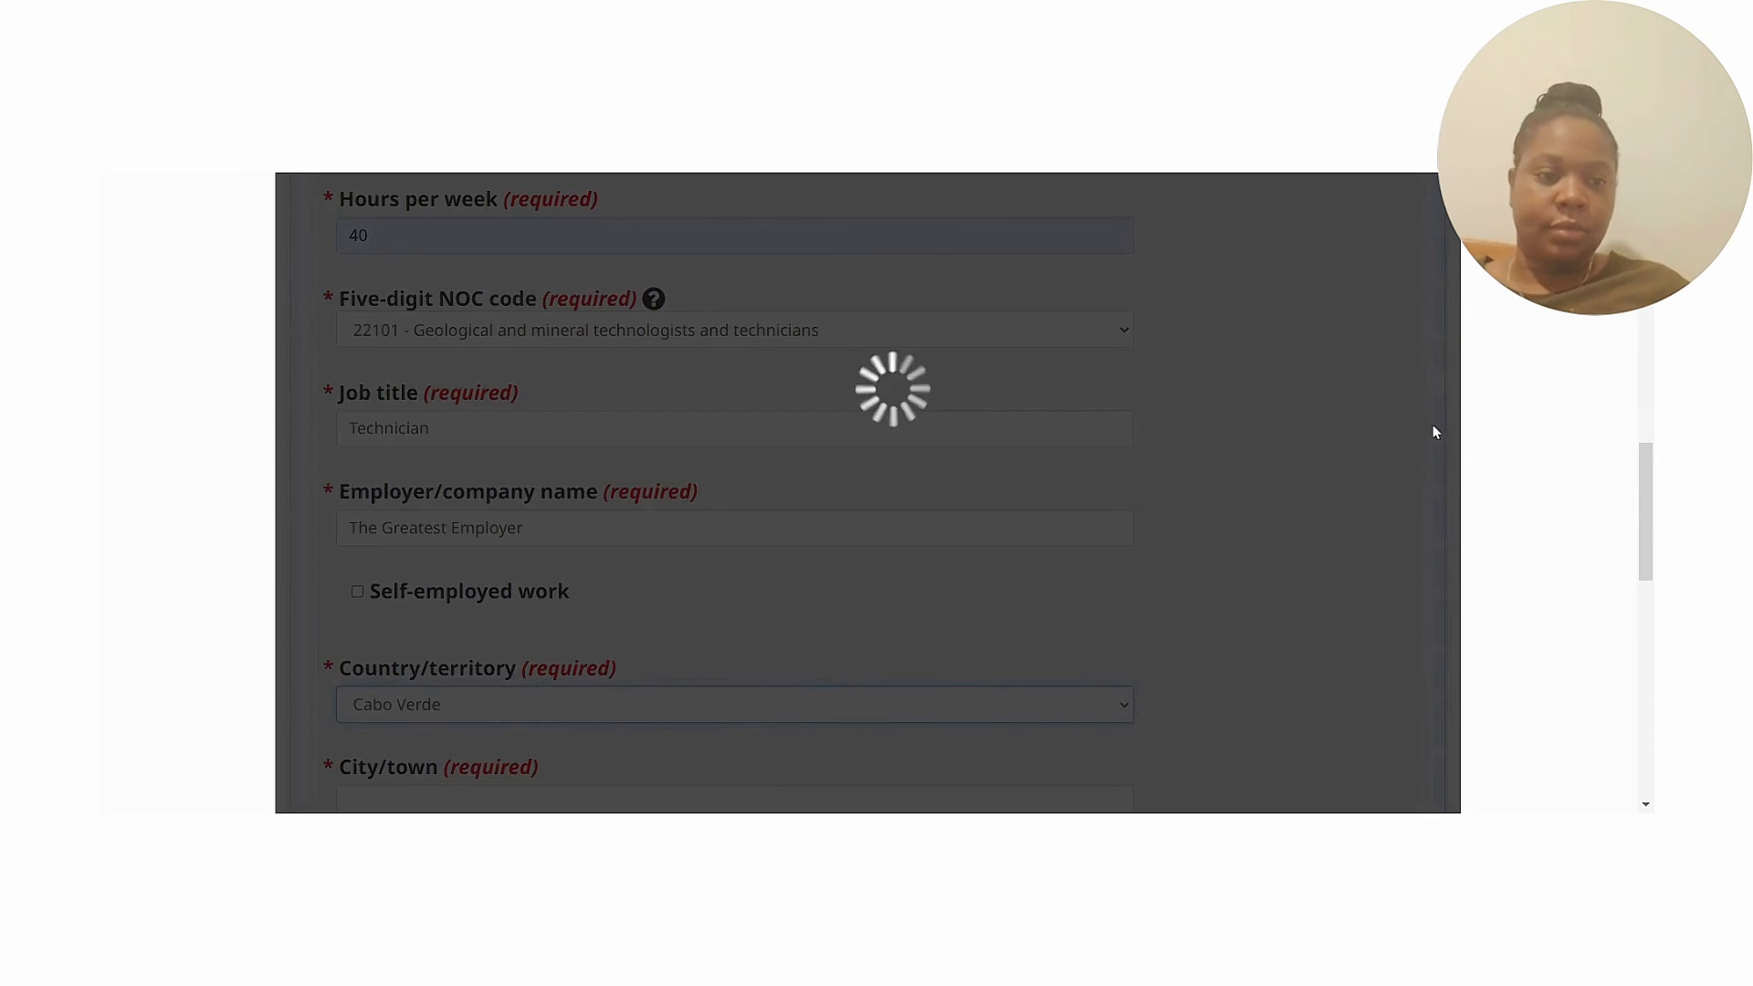
scroll(1644, 511, down, 2)
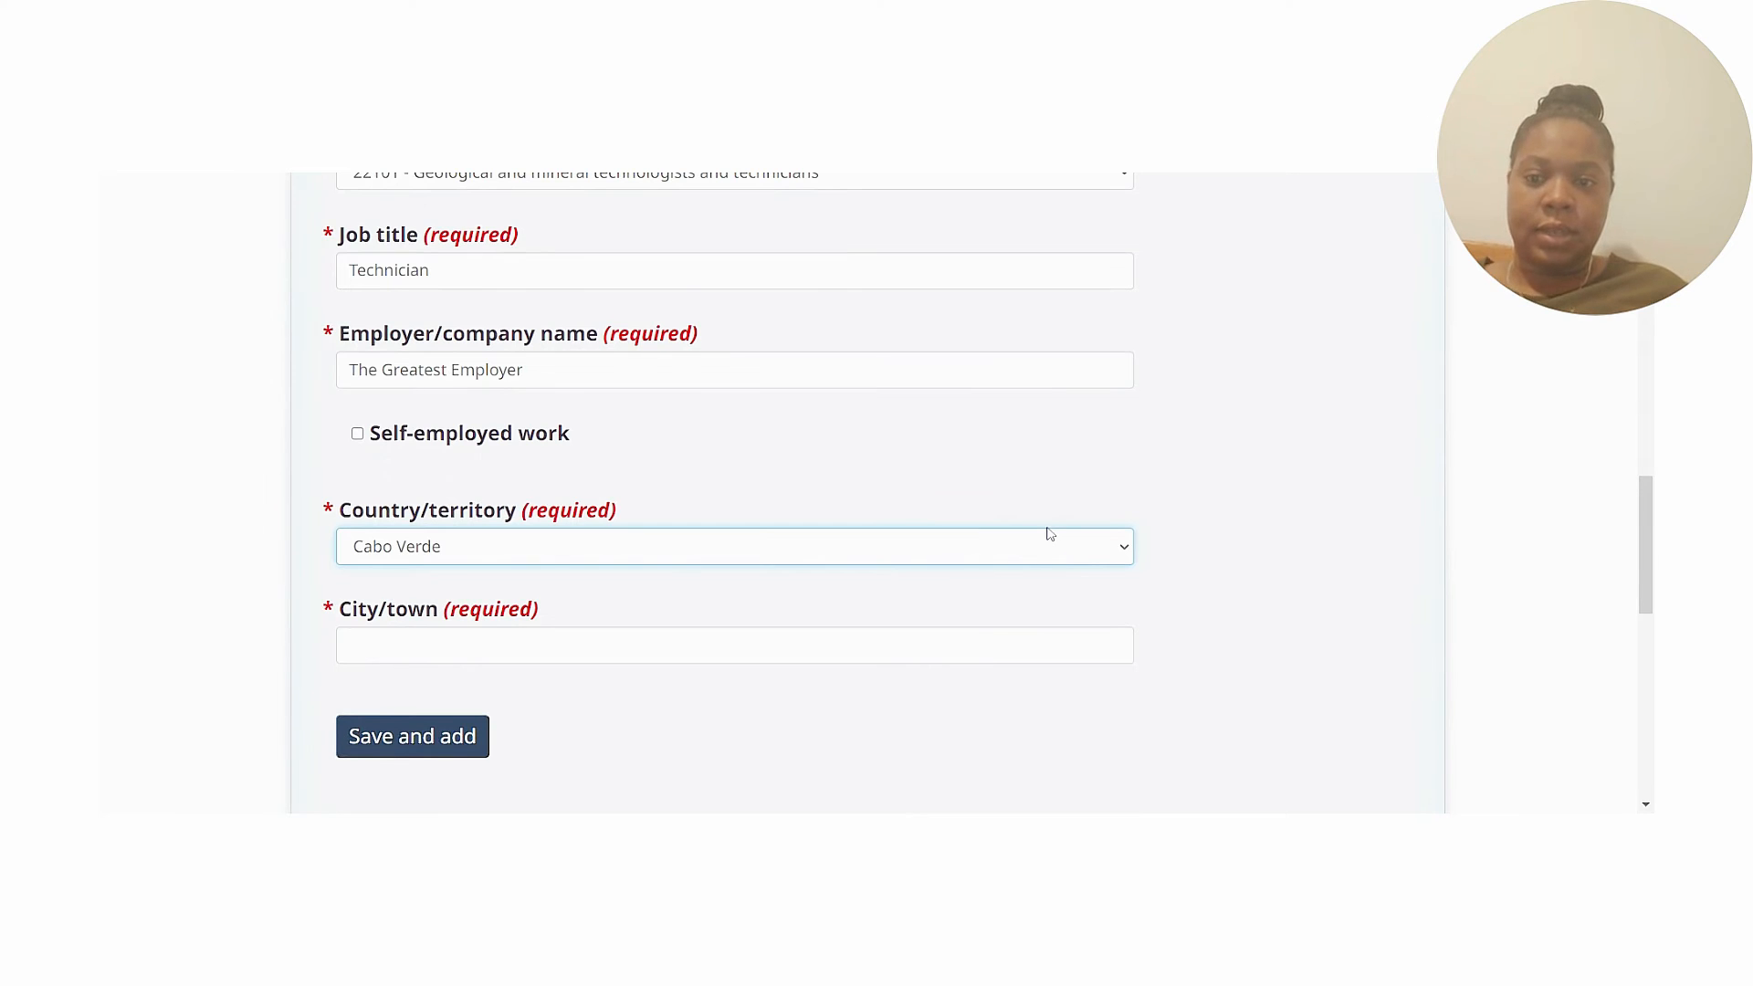
click(1048, 532)
click(583, 683)
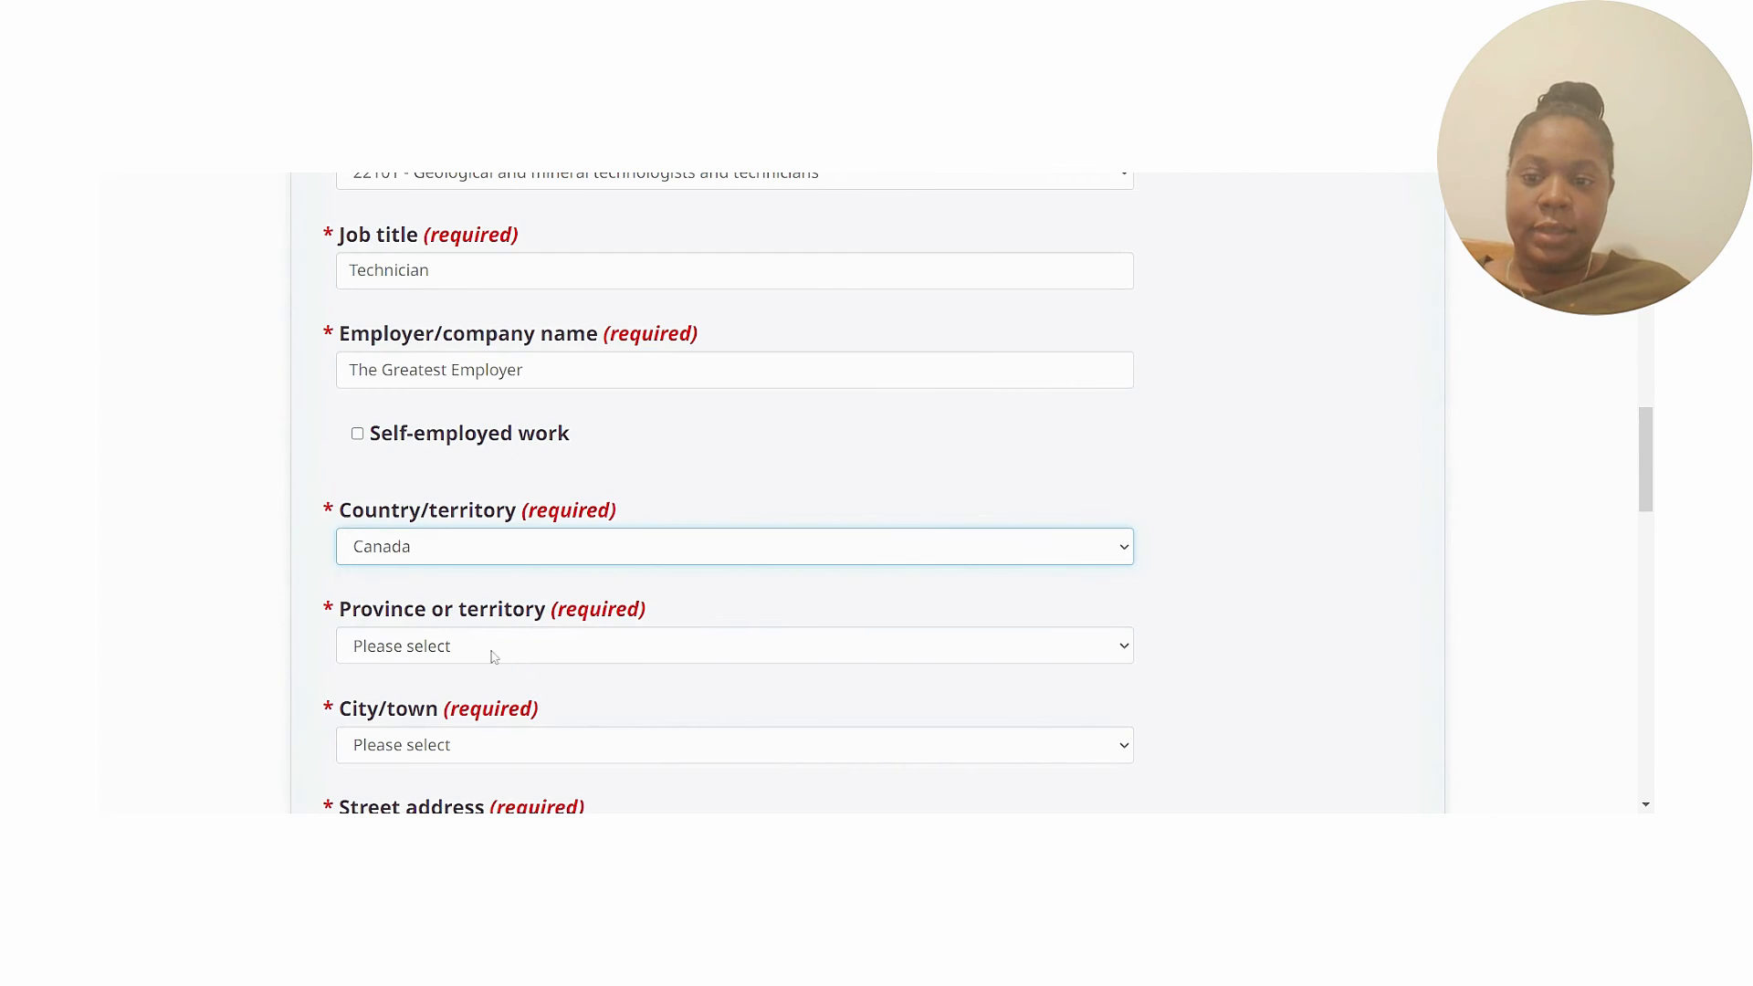
click(491, 653)
click(500, 376)
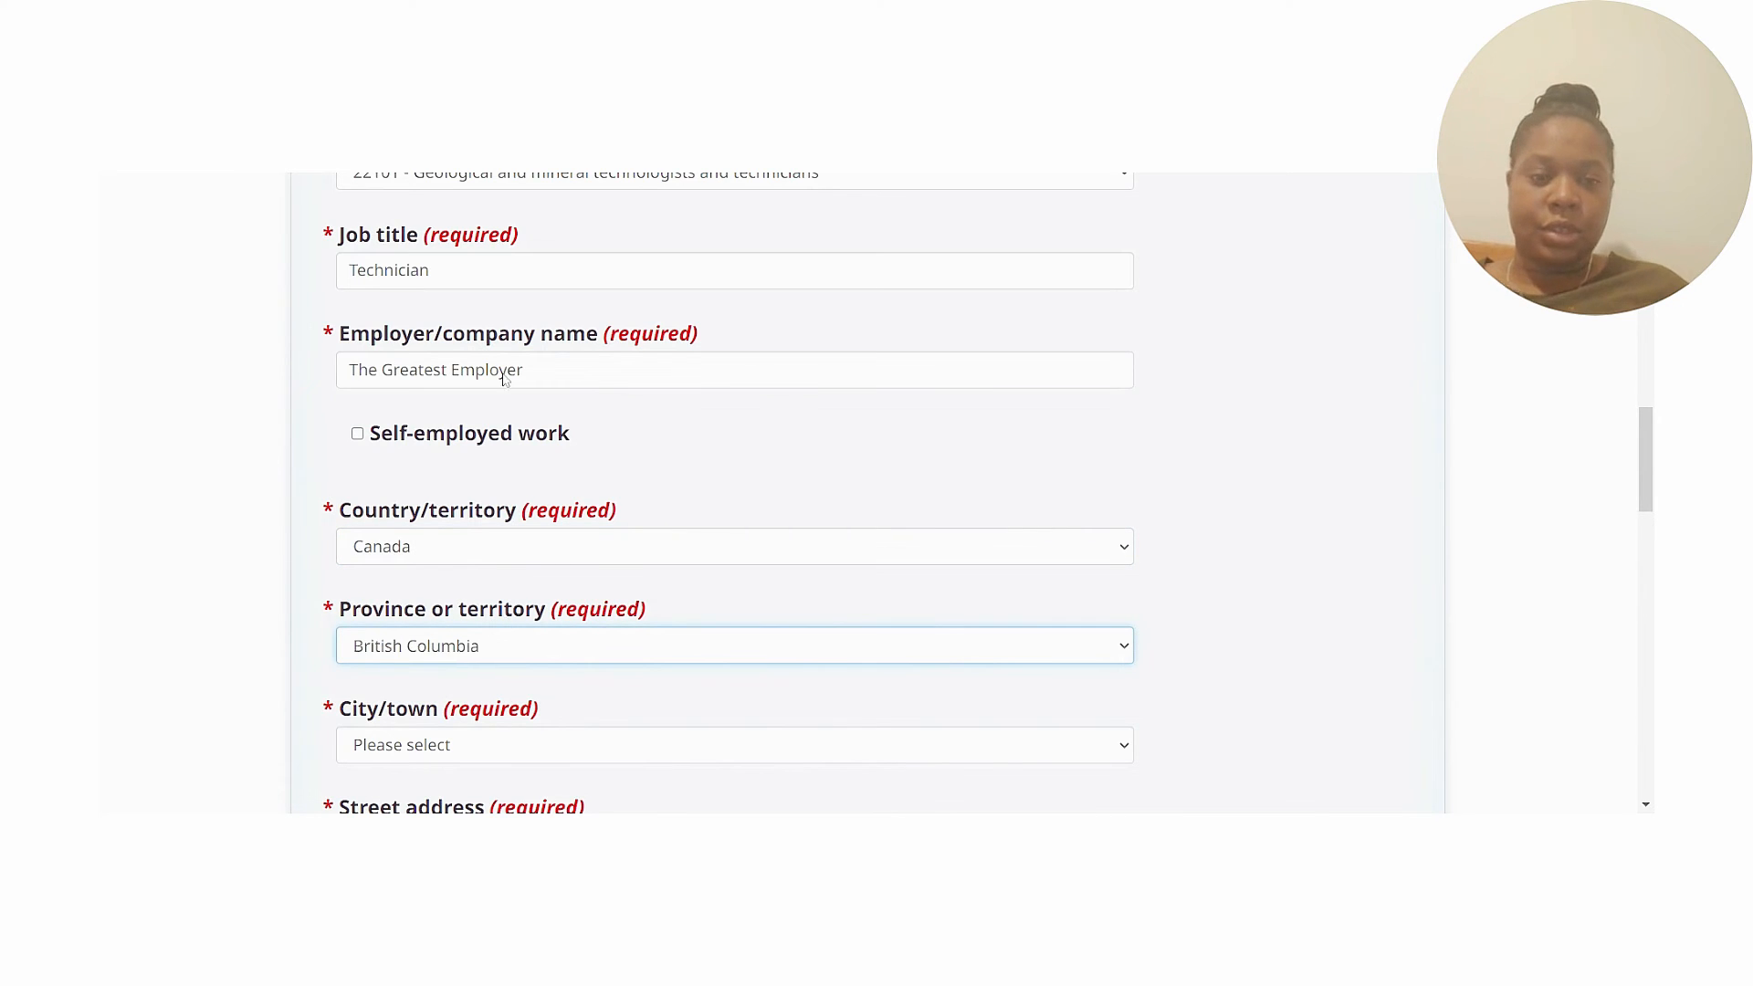
scroll(1647, 476, down, 3)
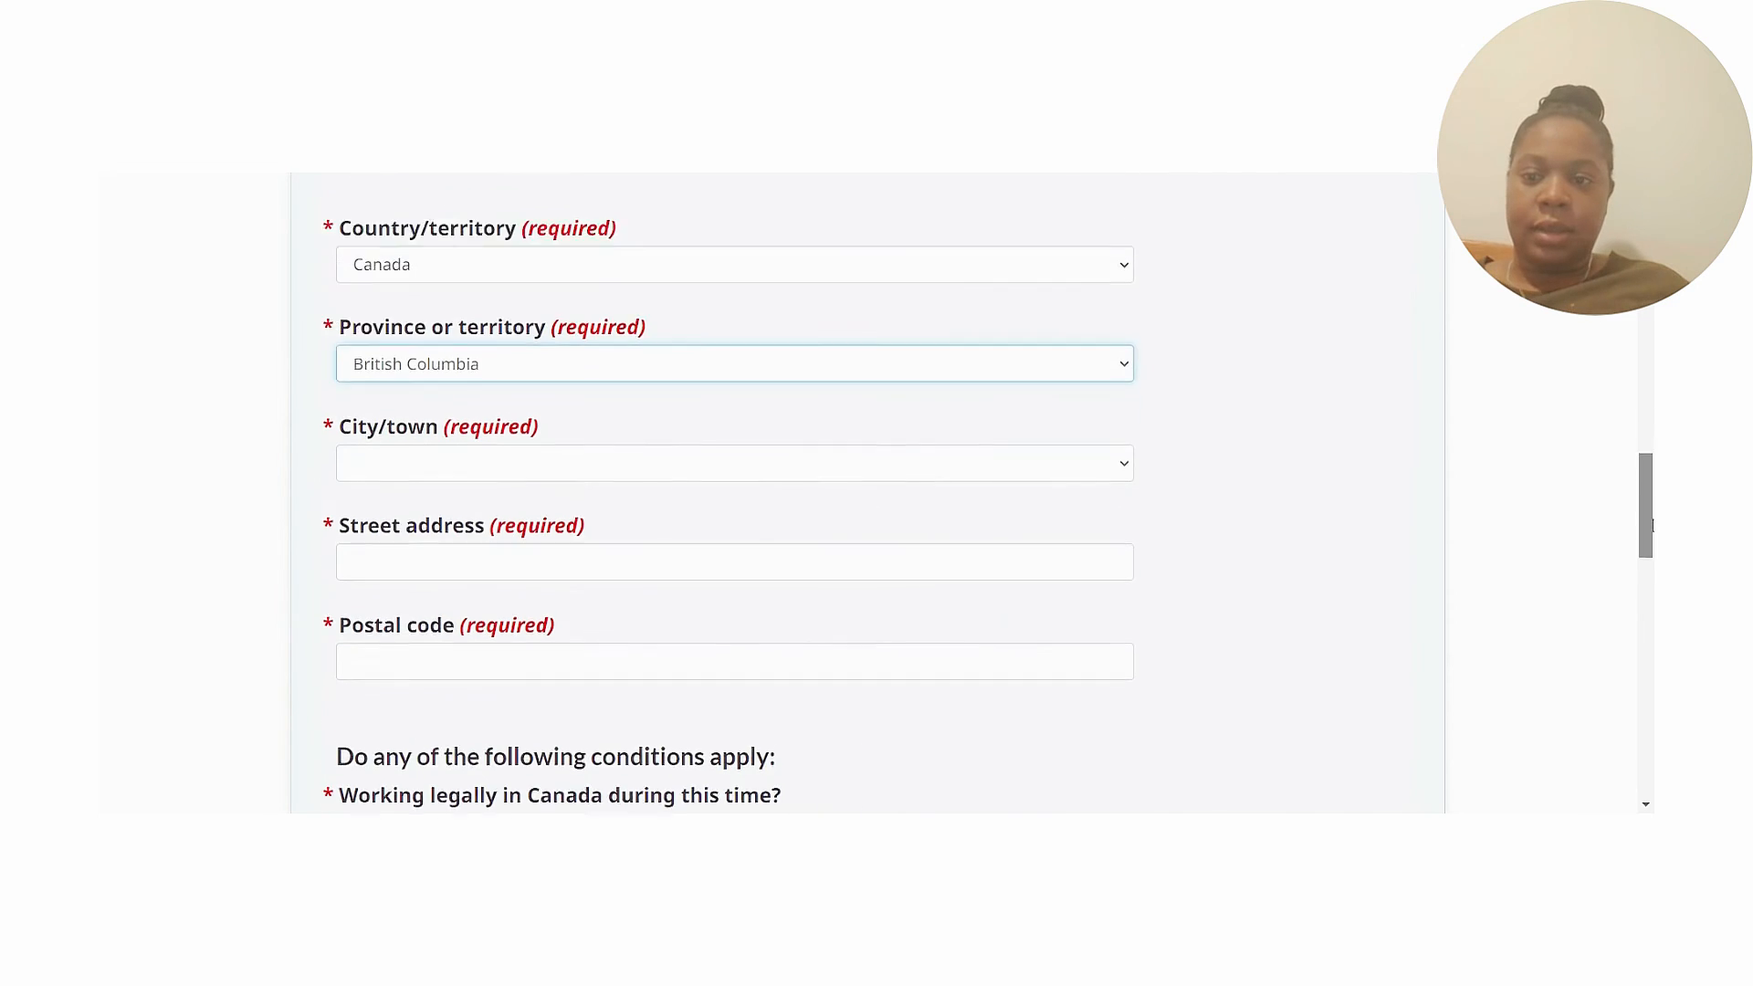
click(738, 437)
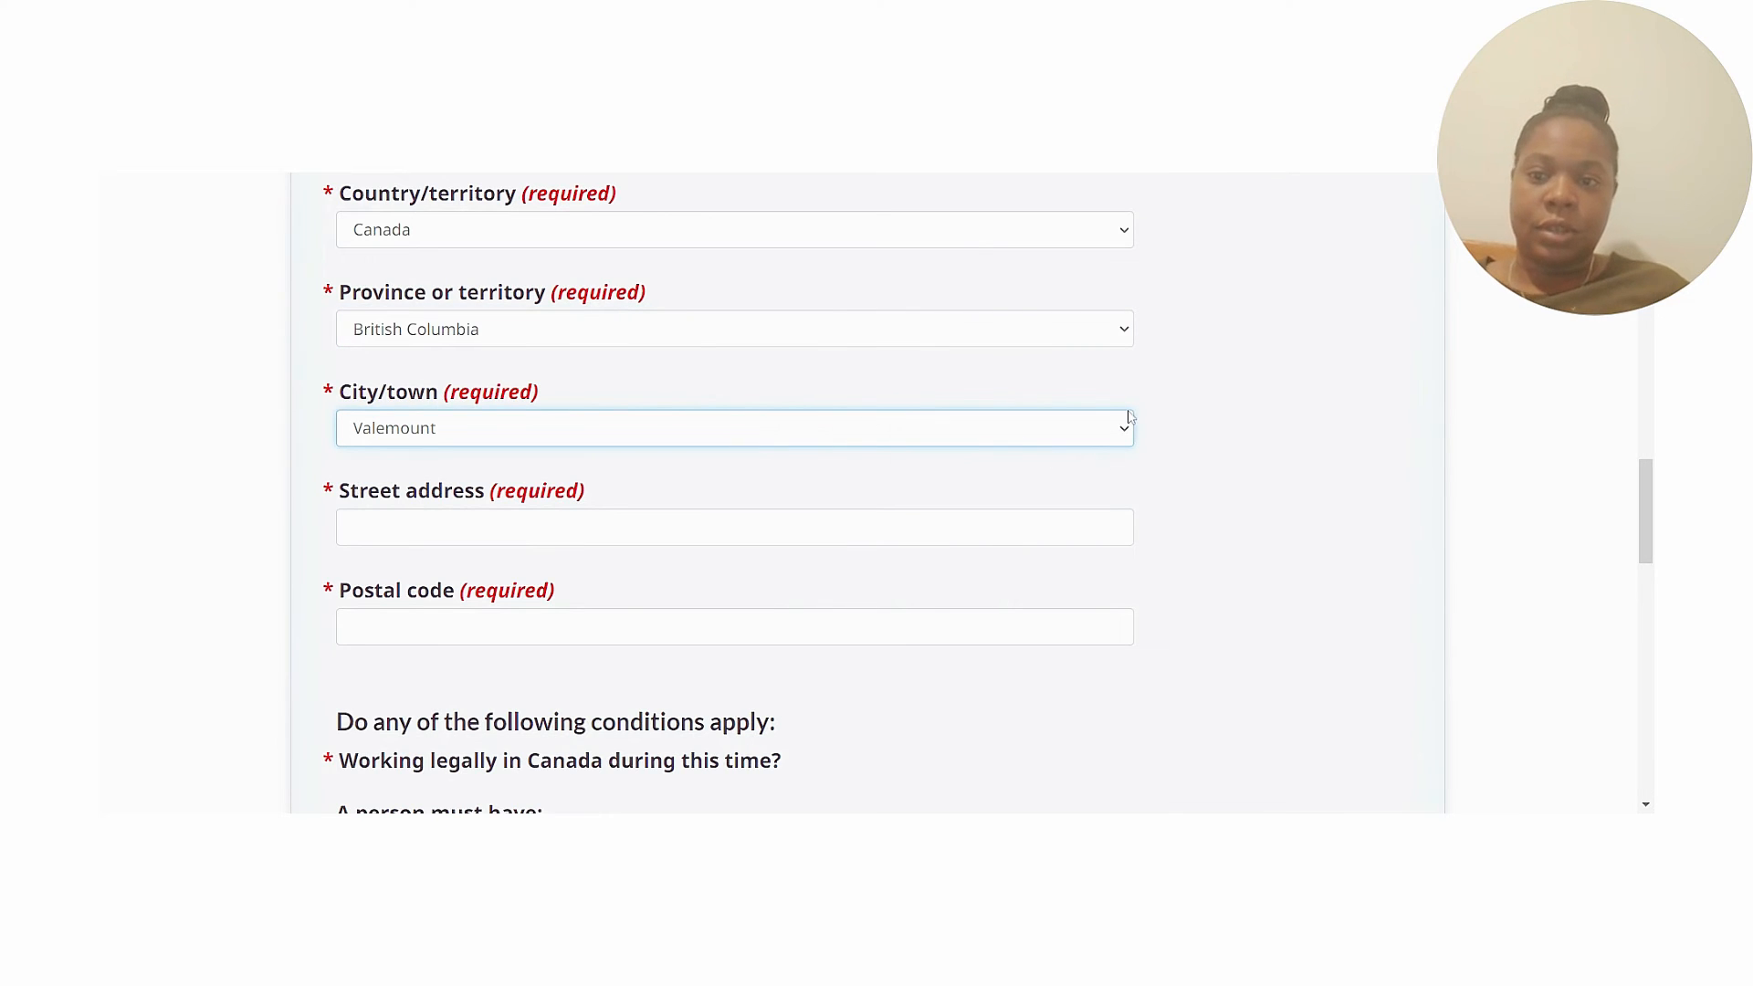
click(660, 444)
Enter the employer's street address and postal code, correcting typos.
click(653, 528)
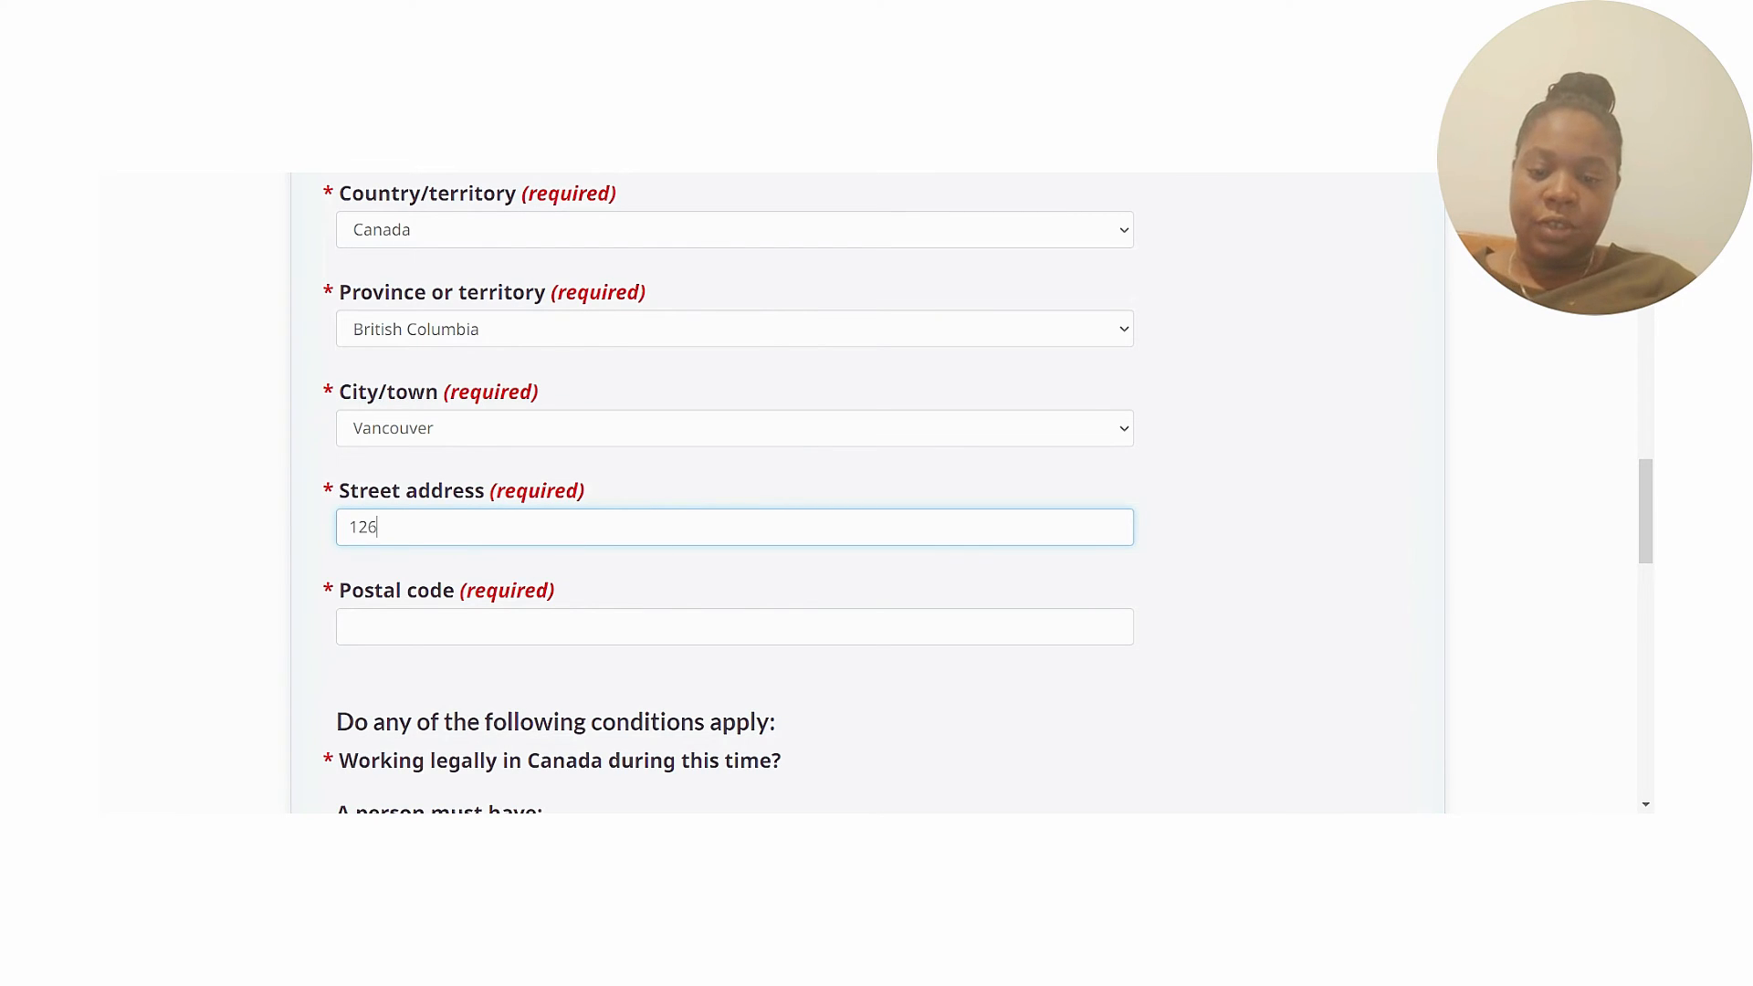
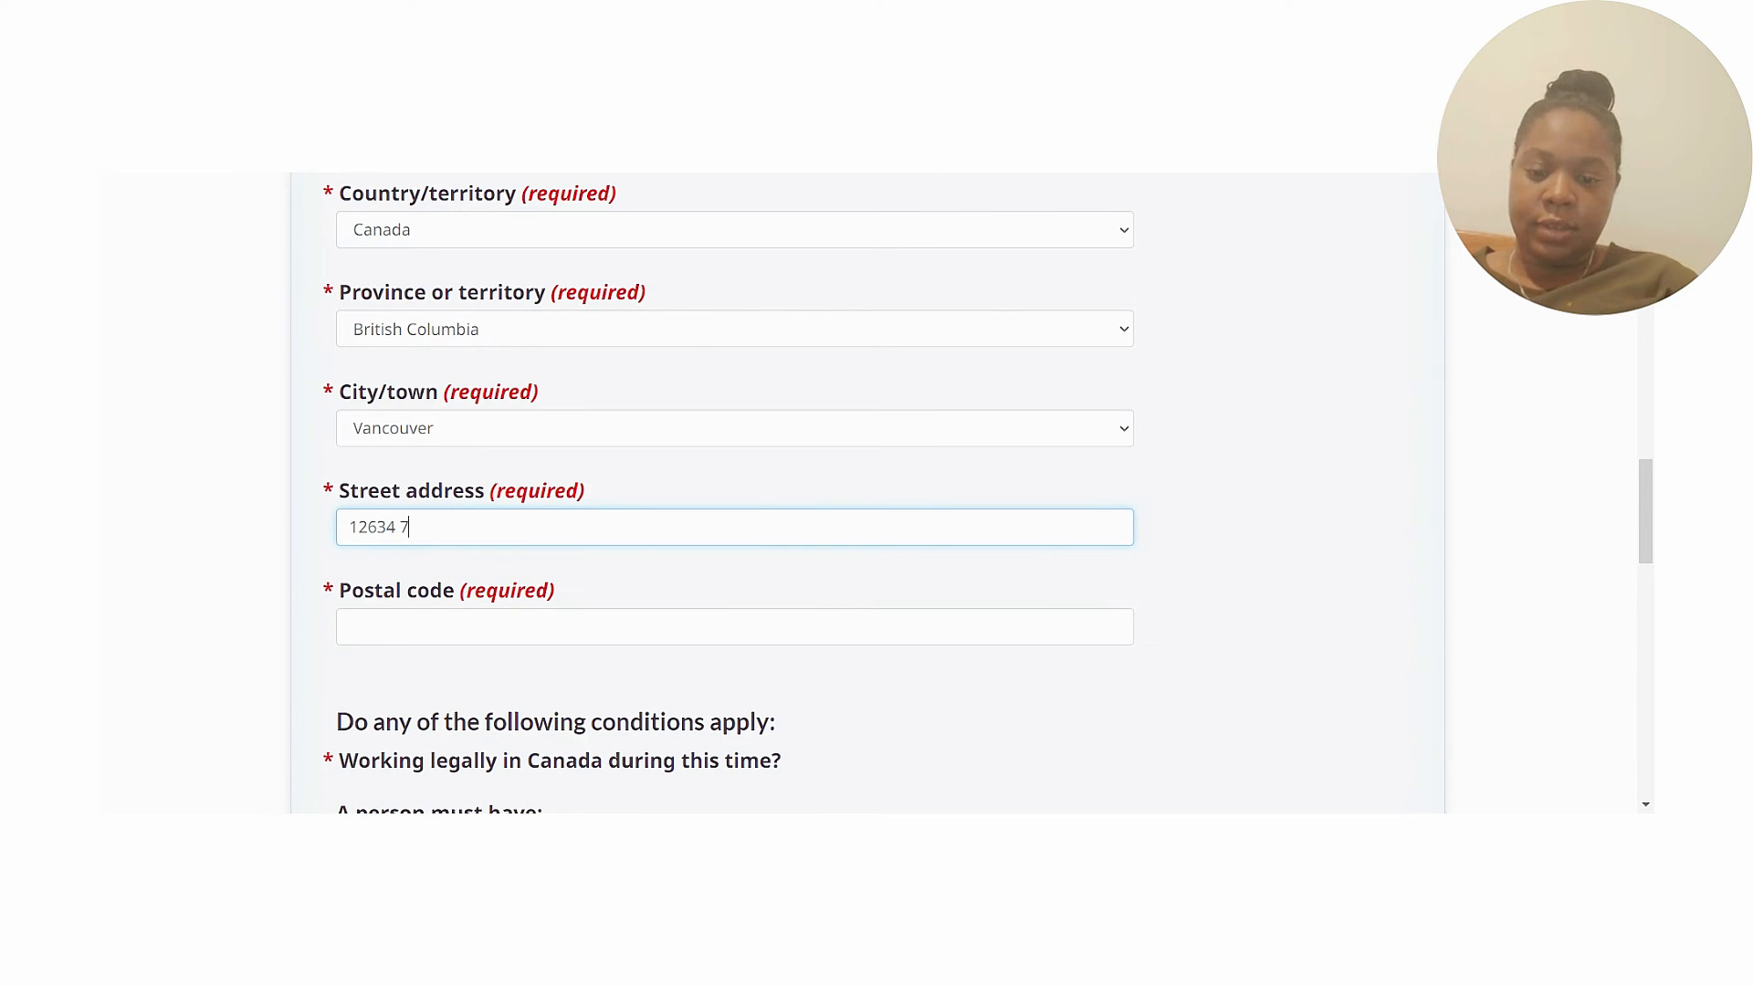
click(350, 627)
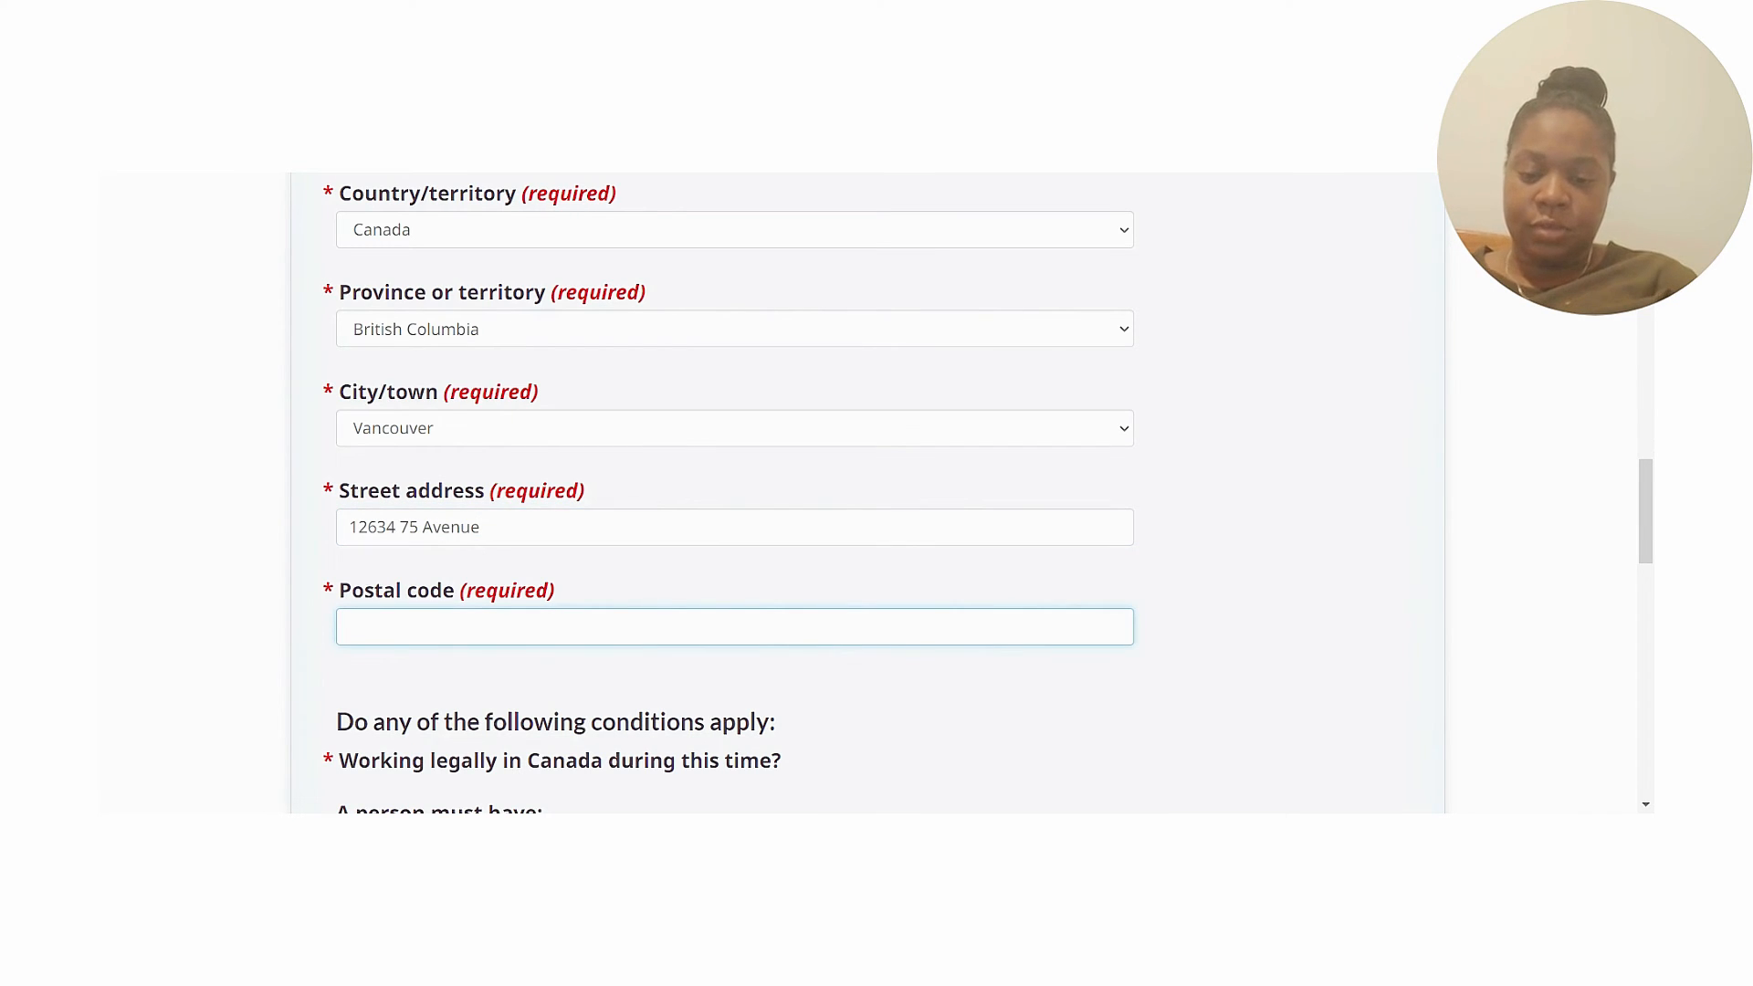
text(Vt)
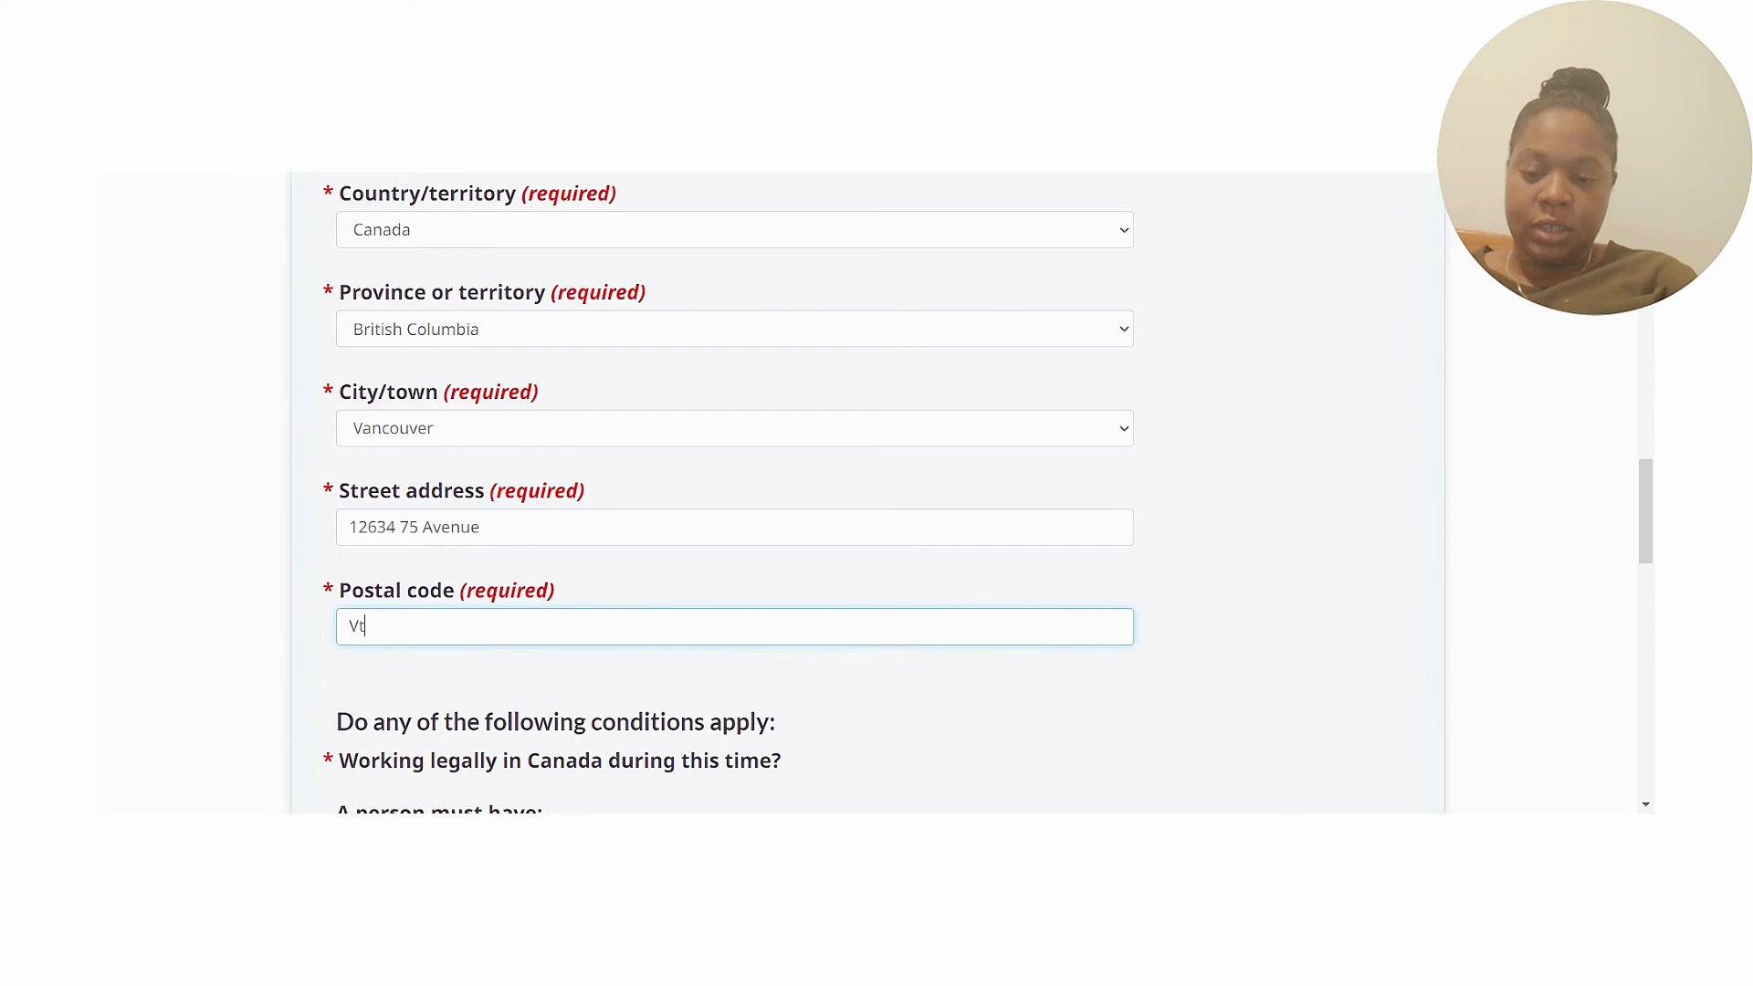
key(BackSpace)
text(T)
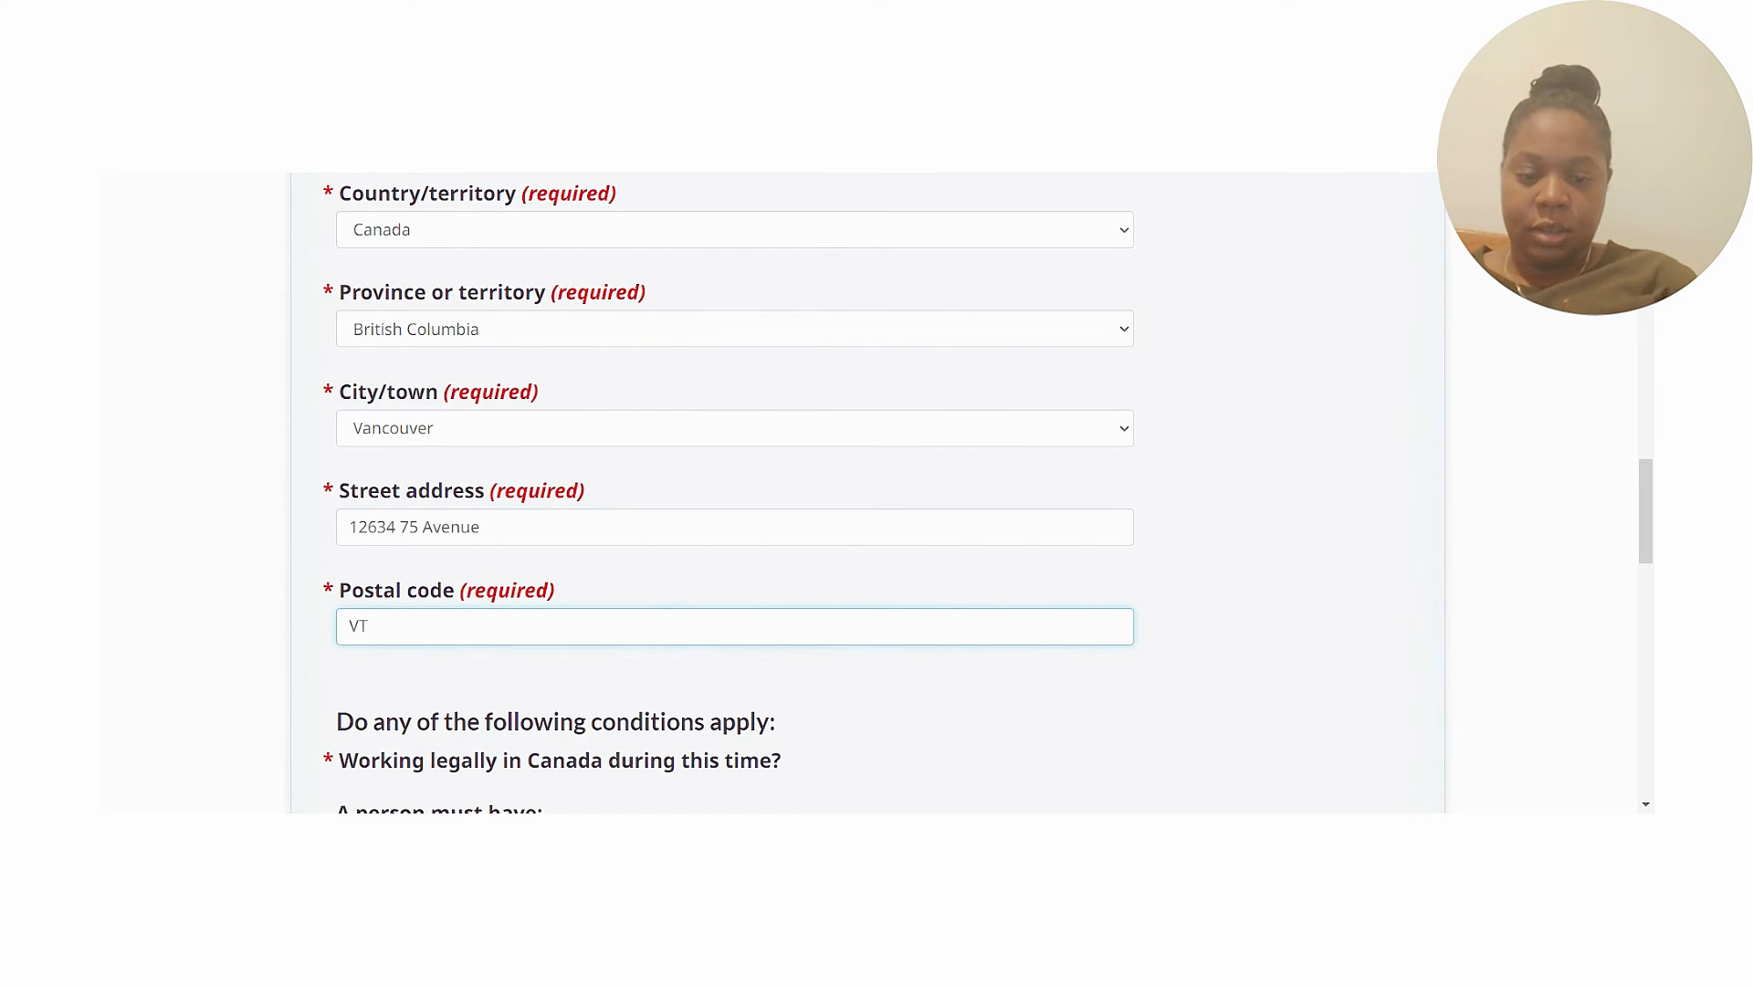
text(3T (=)
key(BackSpace)
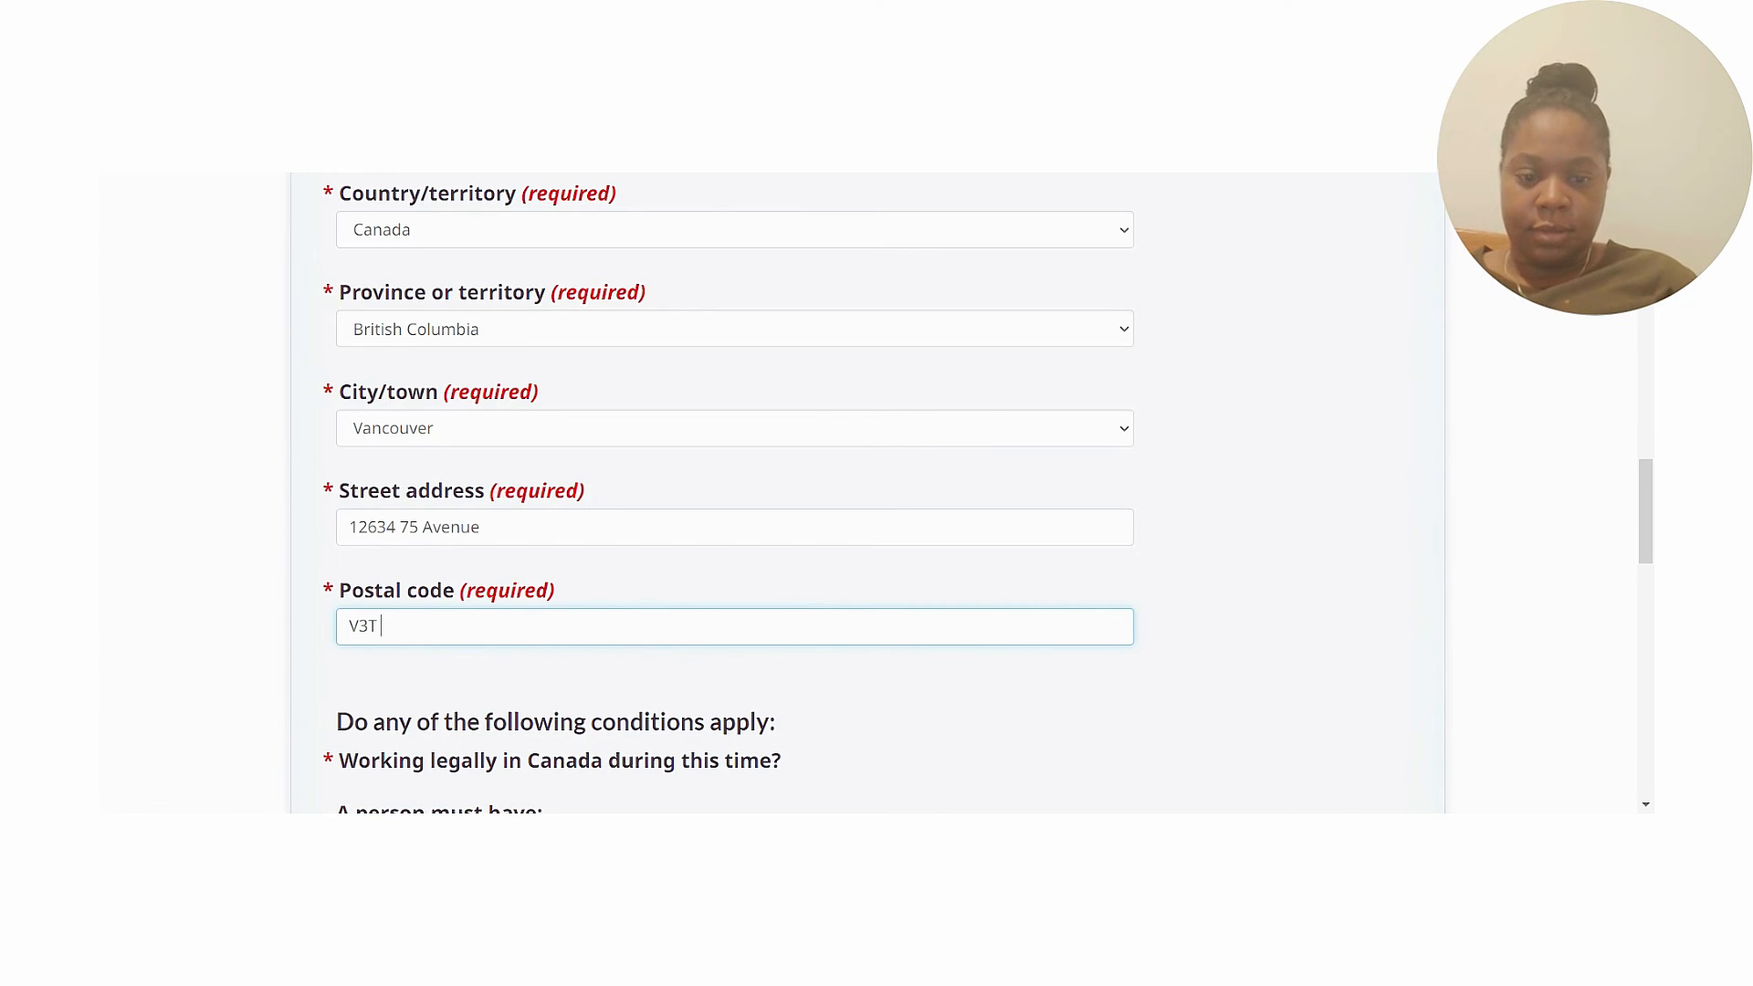
text(9)
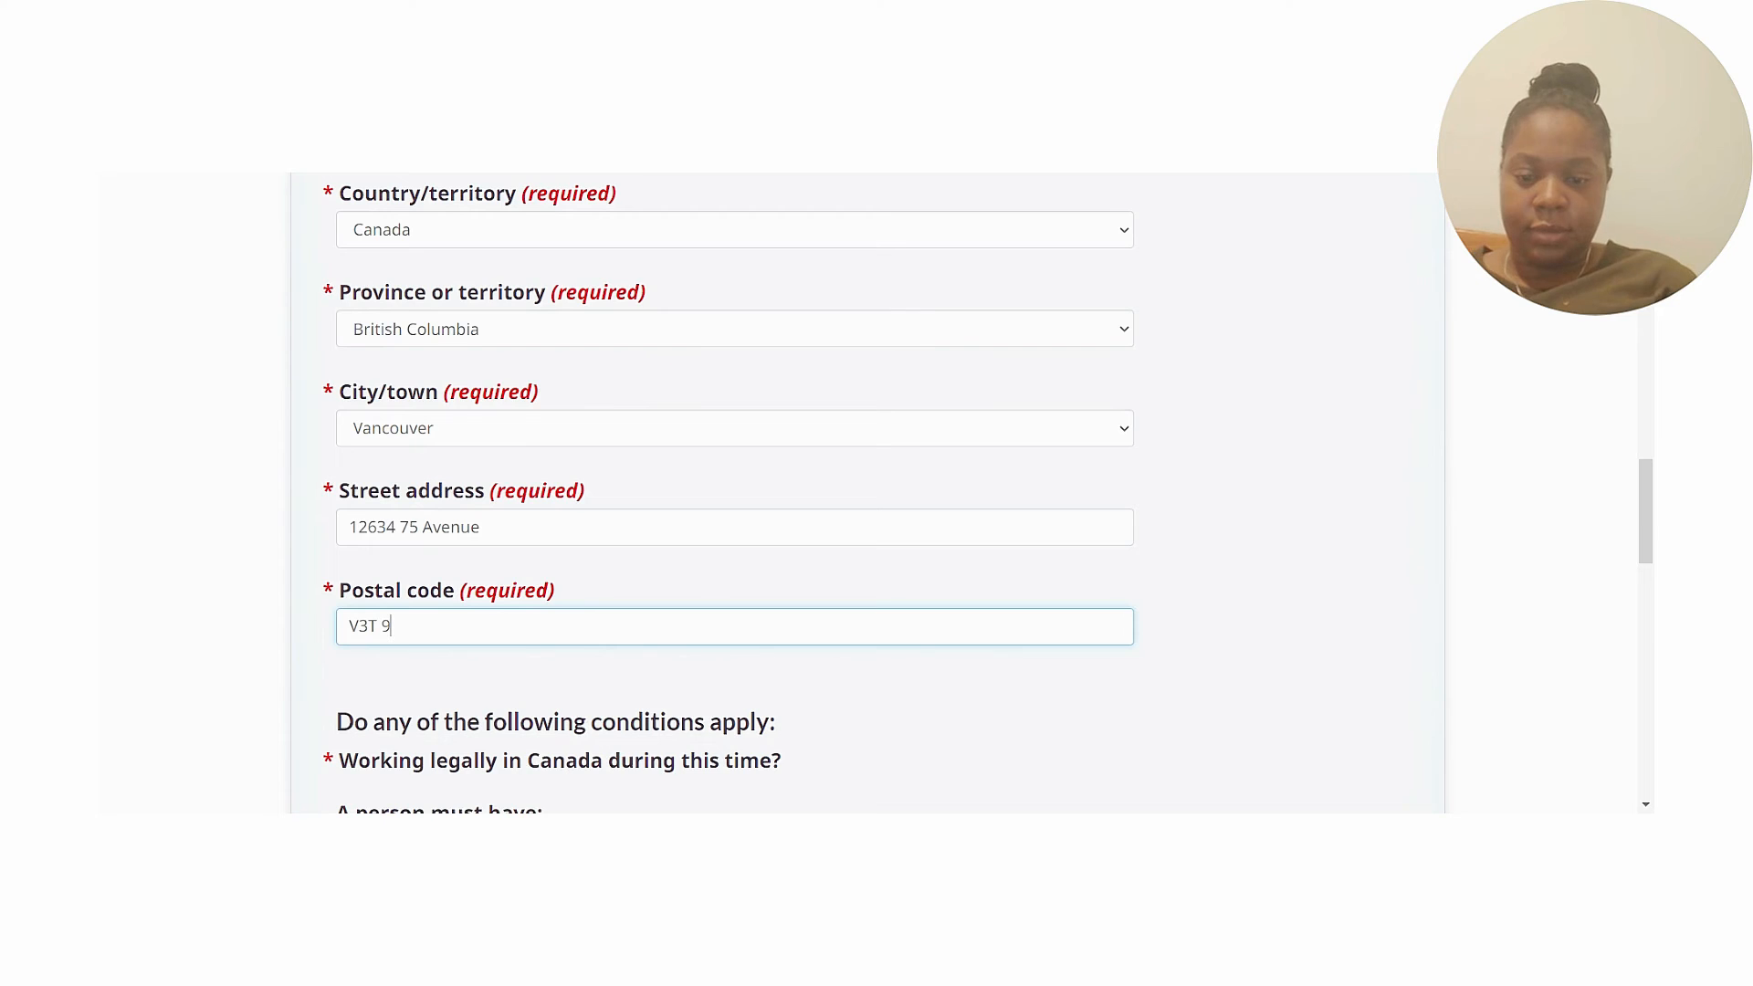
text(W7)
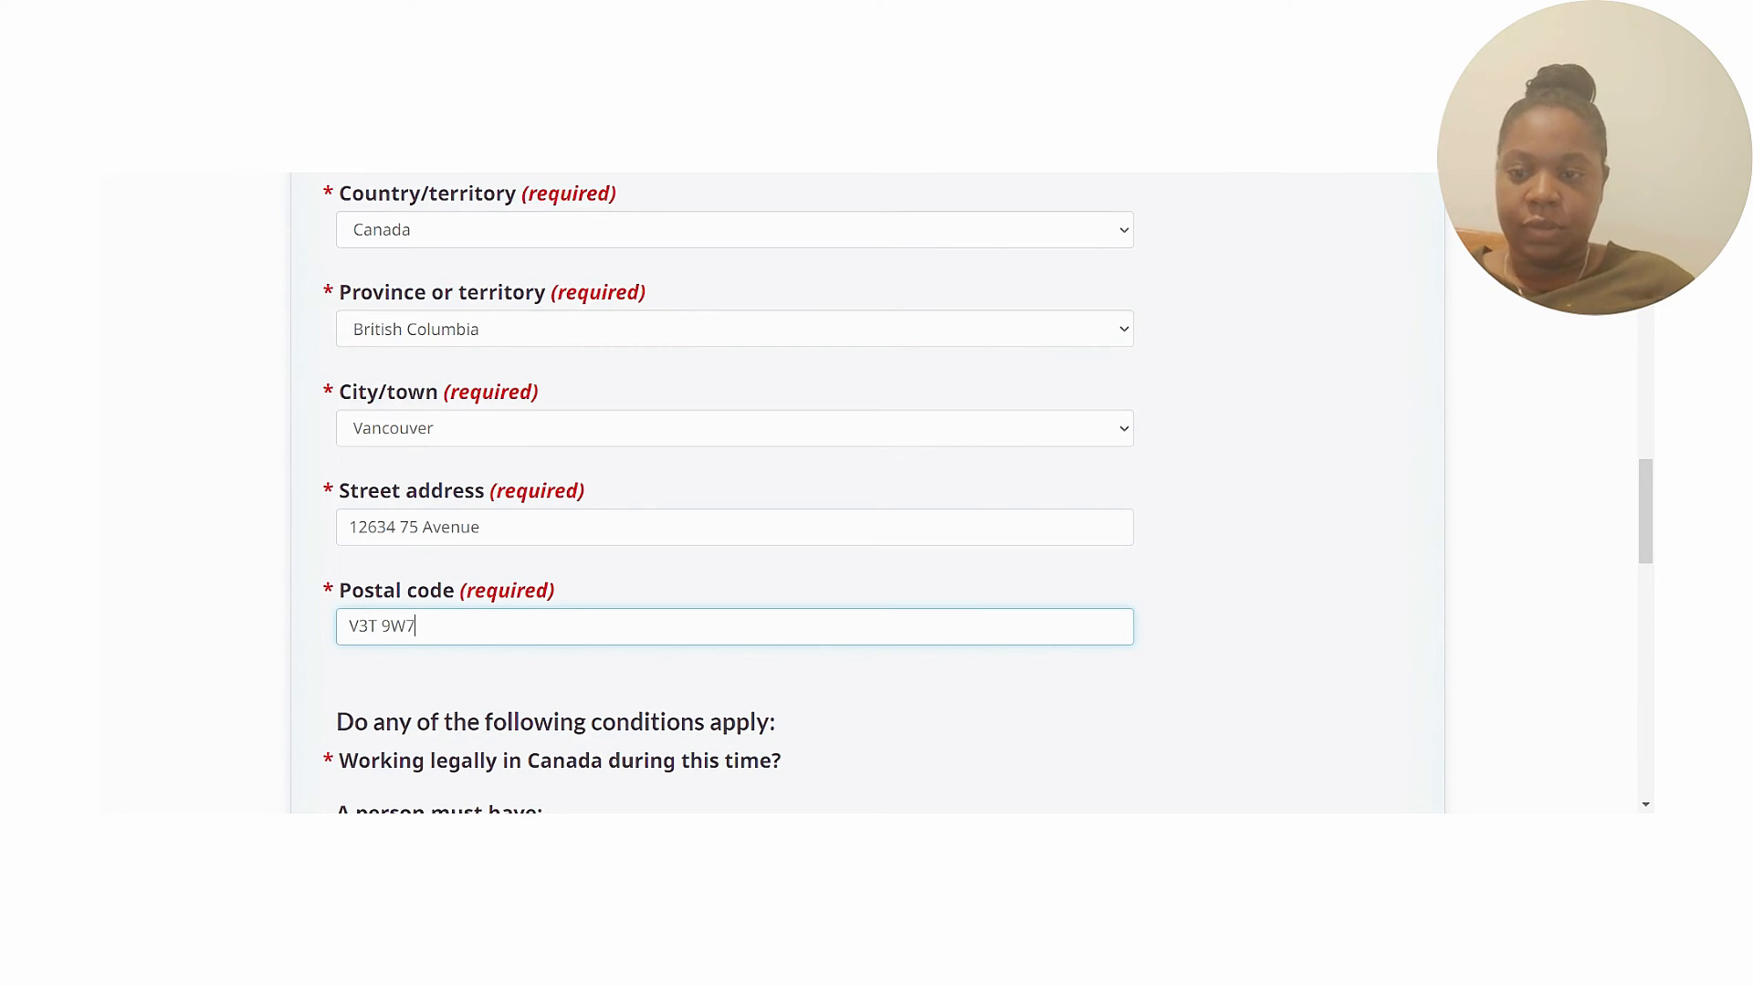
click(1267, 570)
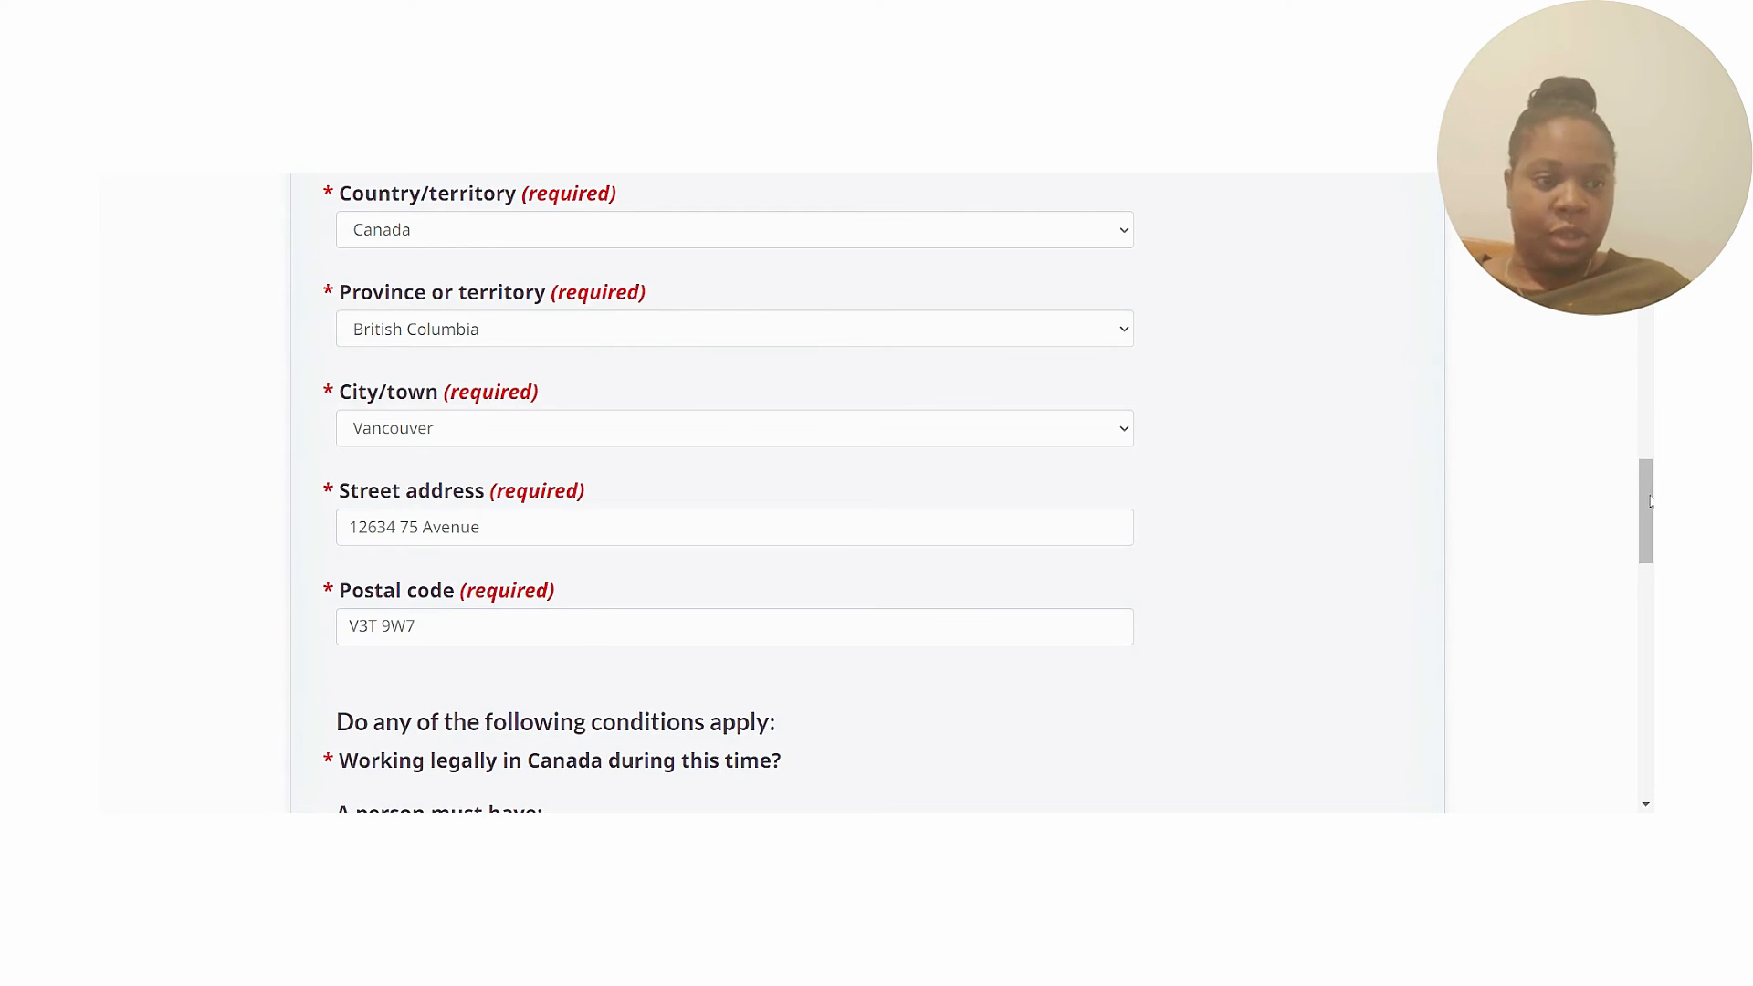
scroll(1267, 571, down, 4)
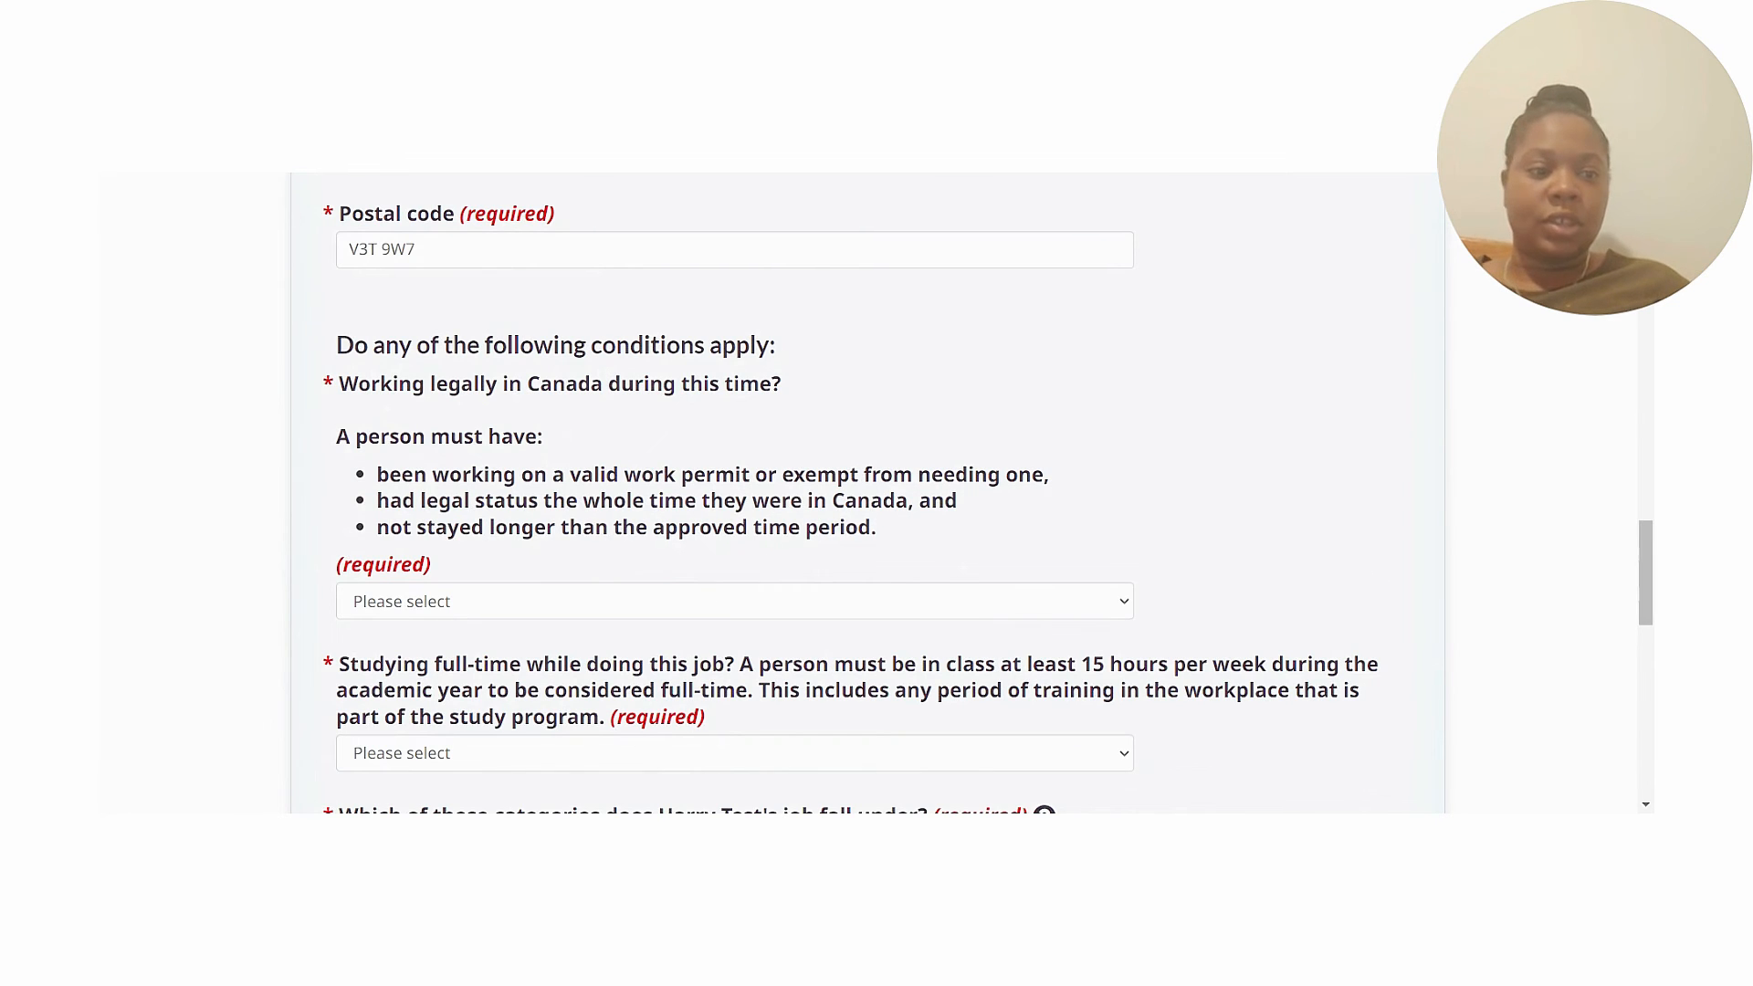
Answer legal work Yes, full-time study No, category 'Work permit required, no LMIA required', then save the job.
drag(1644, 559, 1643, 579)
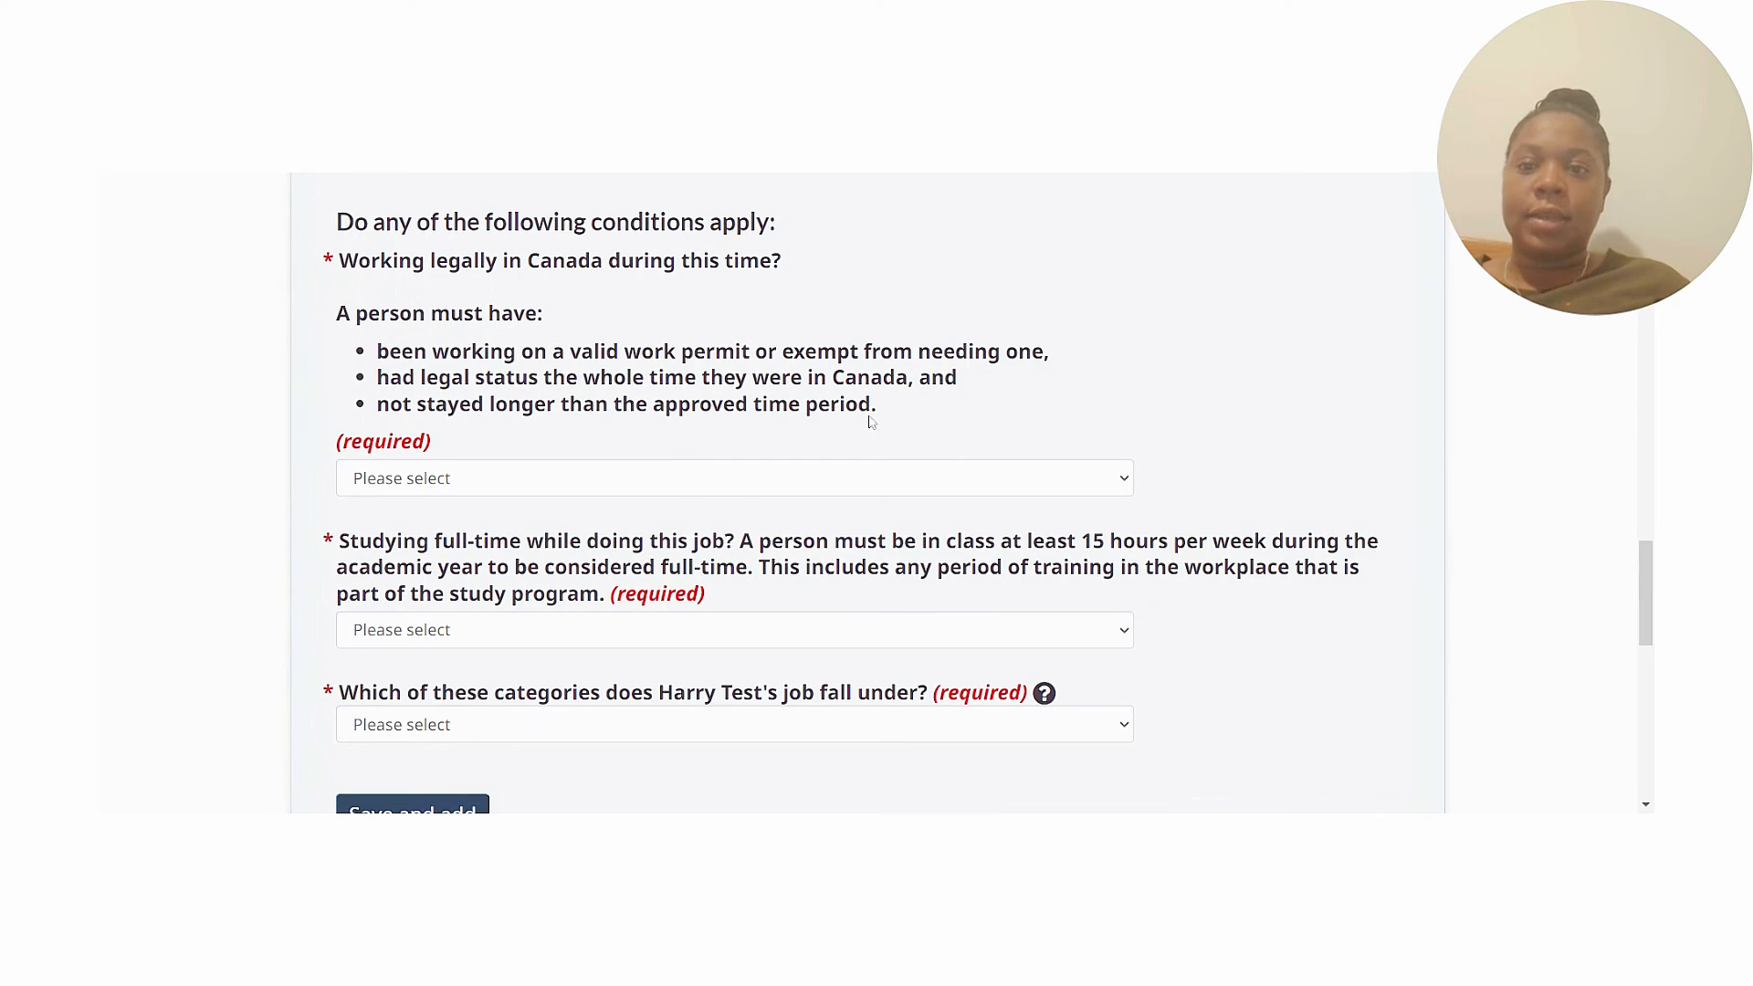
click(676, 488)
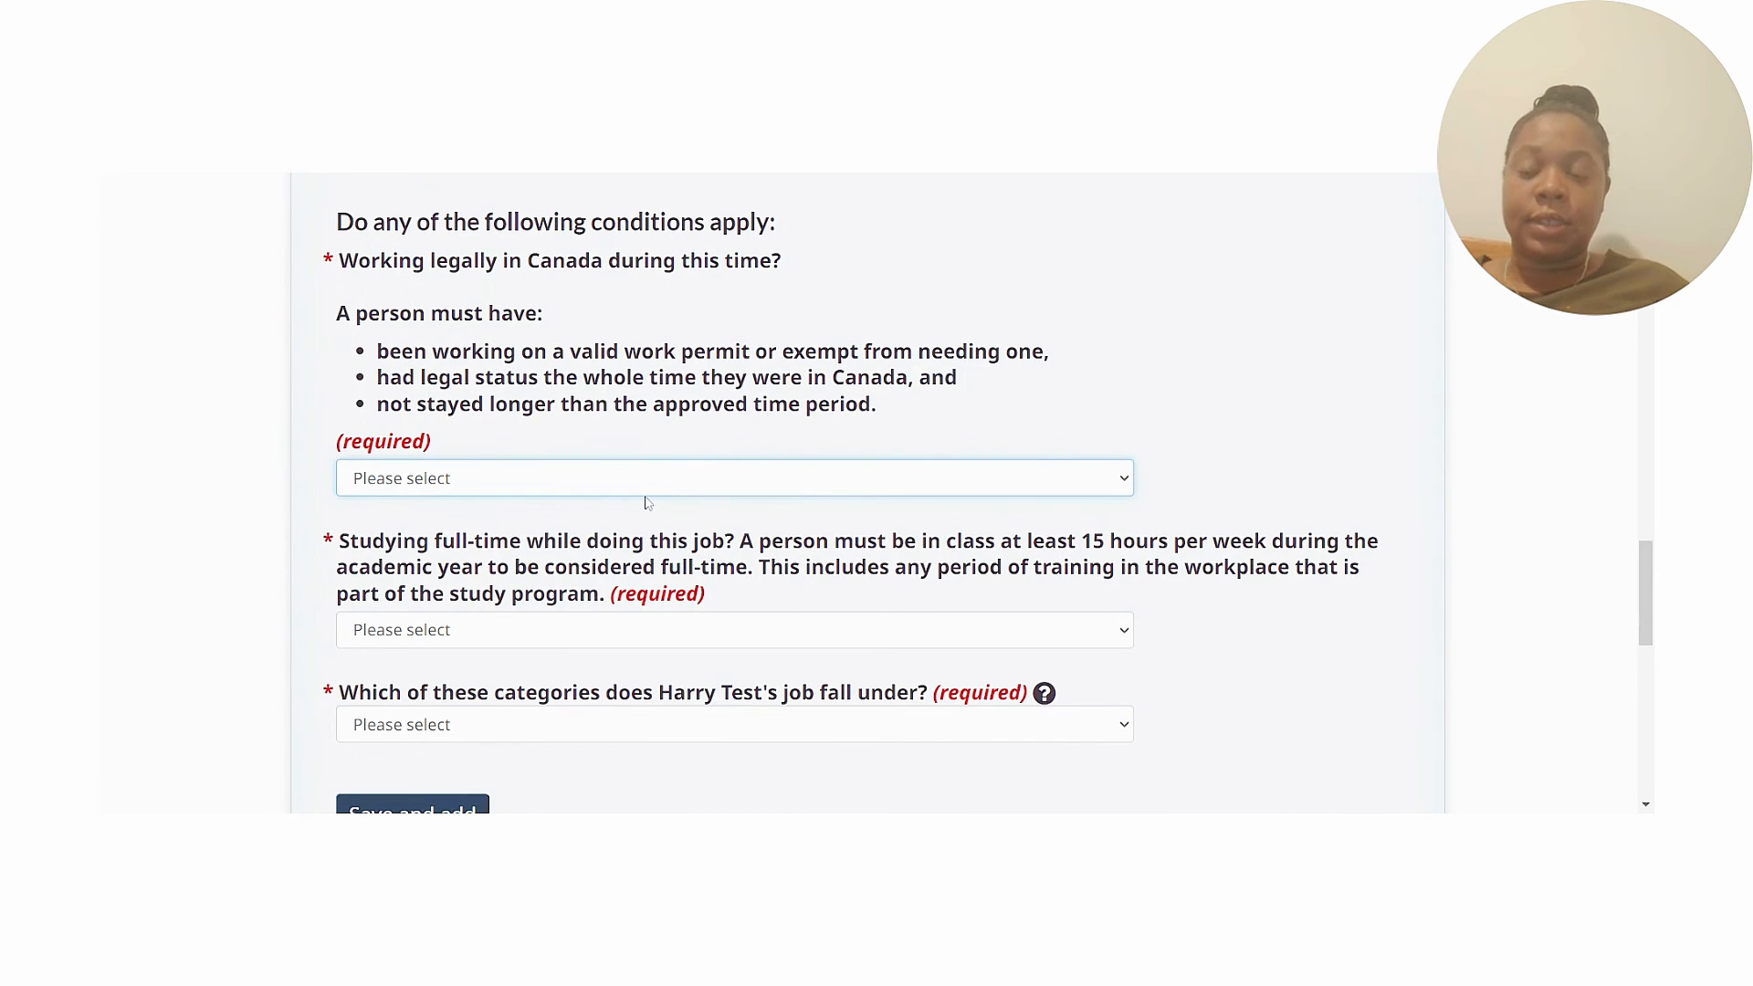
click(694, 501)
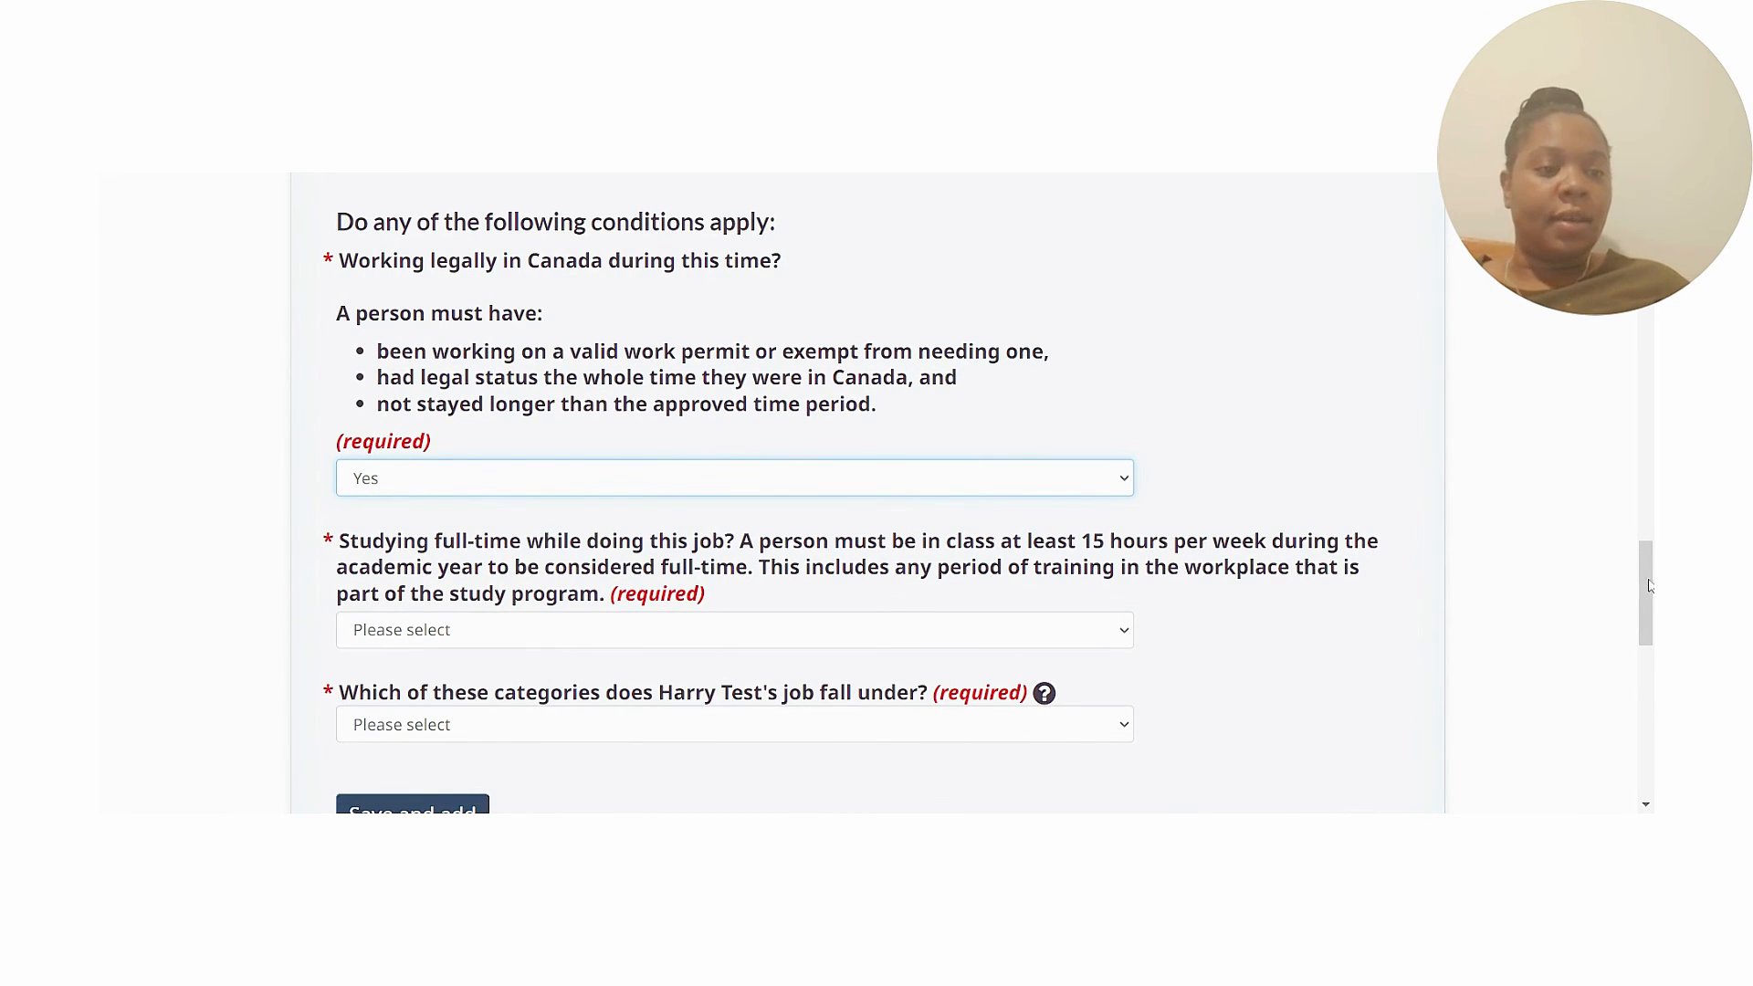
mouse_move(1645, 585)
mouse_down()
mouse_move(1636, 632)
mouse_move(1635, 595)
mouse_up()
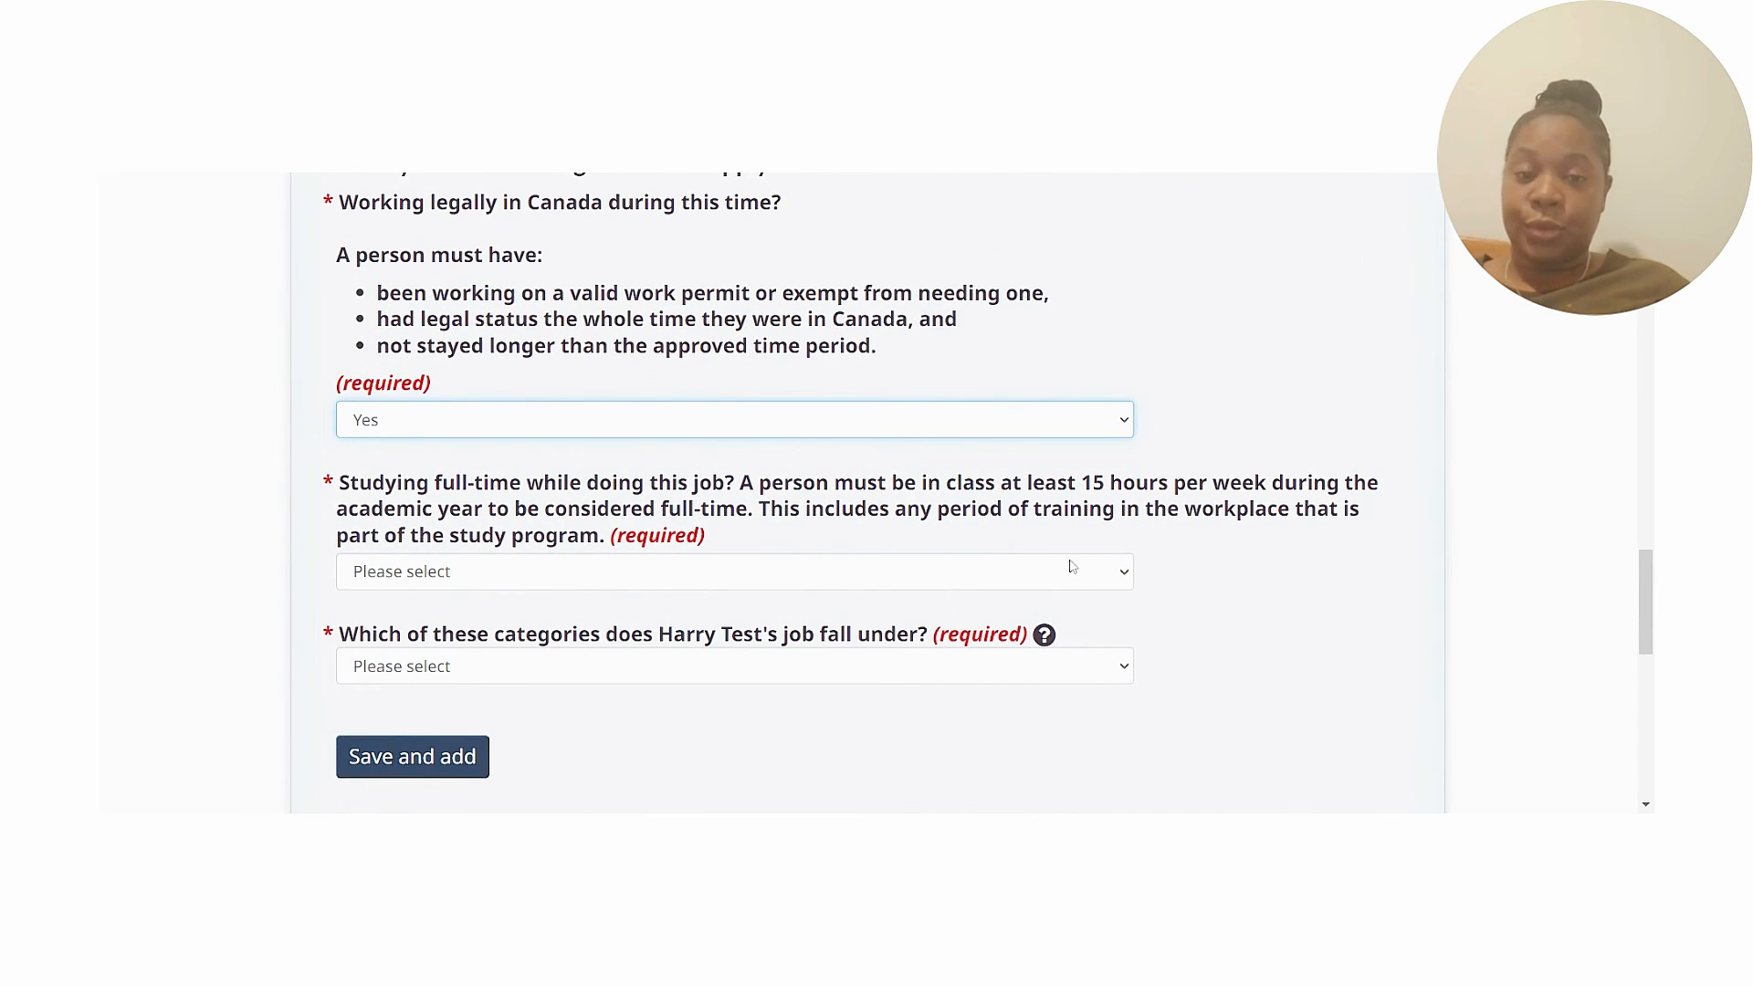
click(1072, 588)
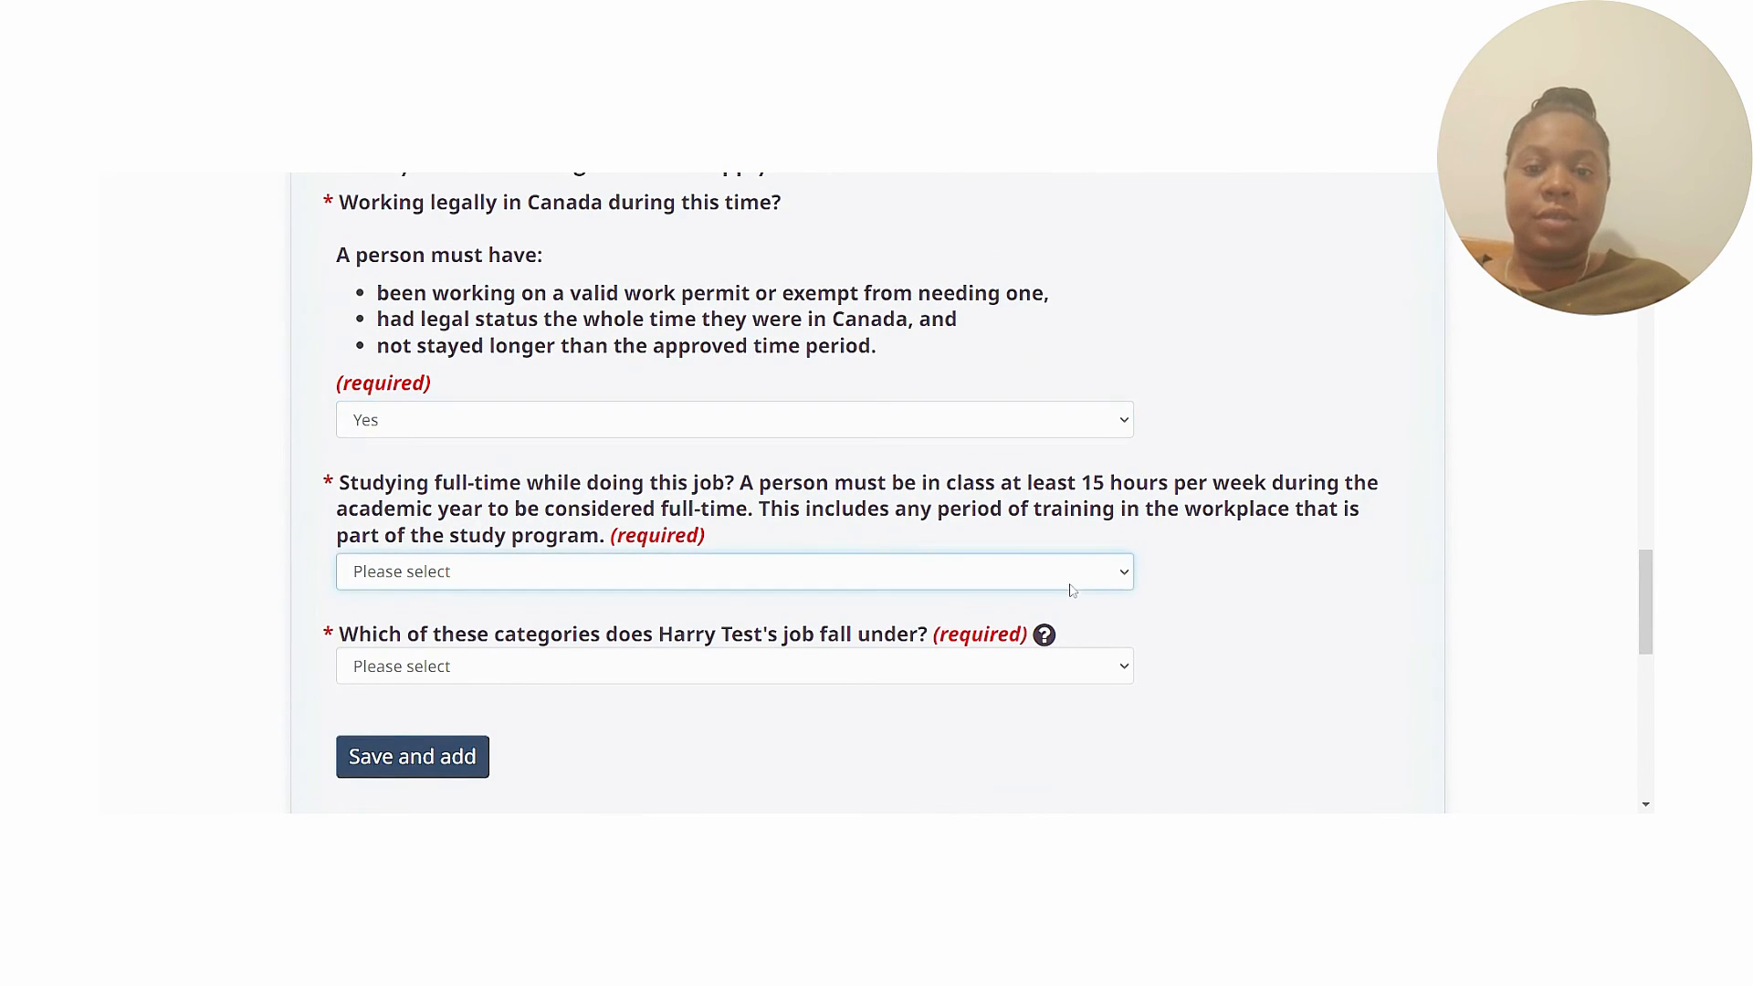
click(966, 646)
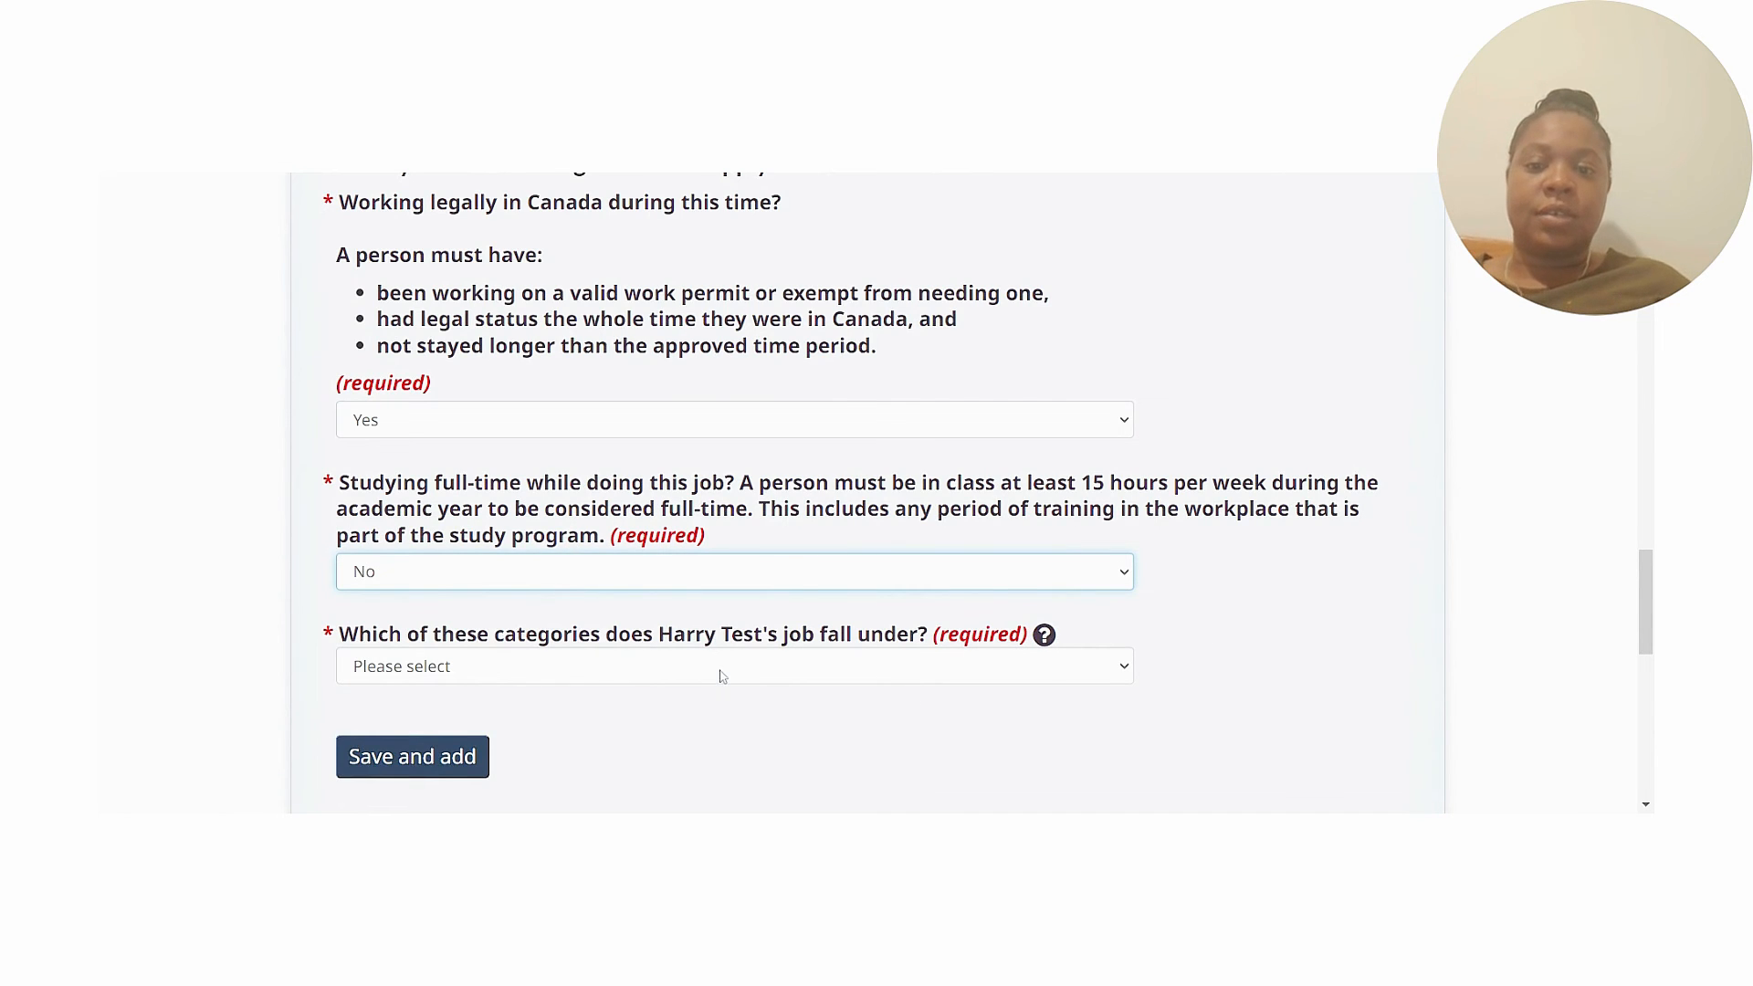
scroll(720, 676, down, 2)
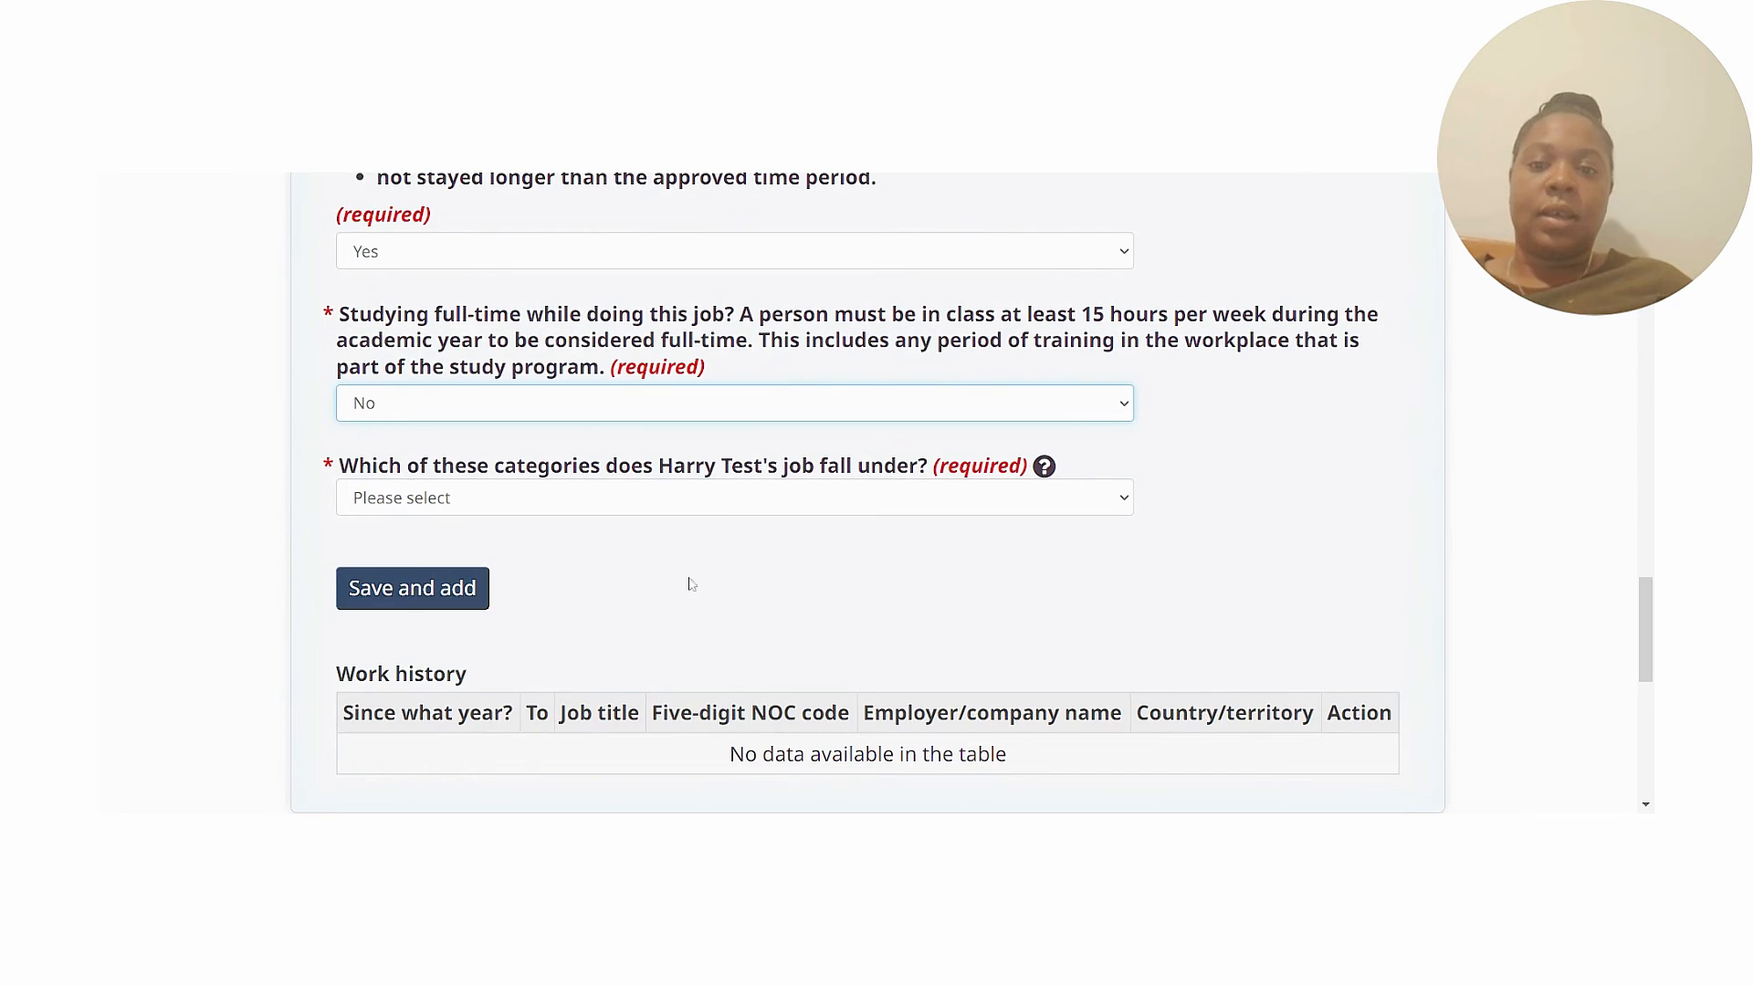
click(655, 502)
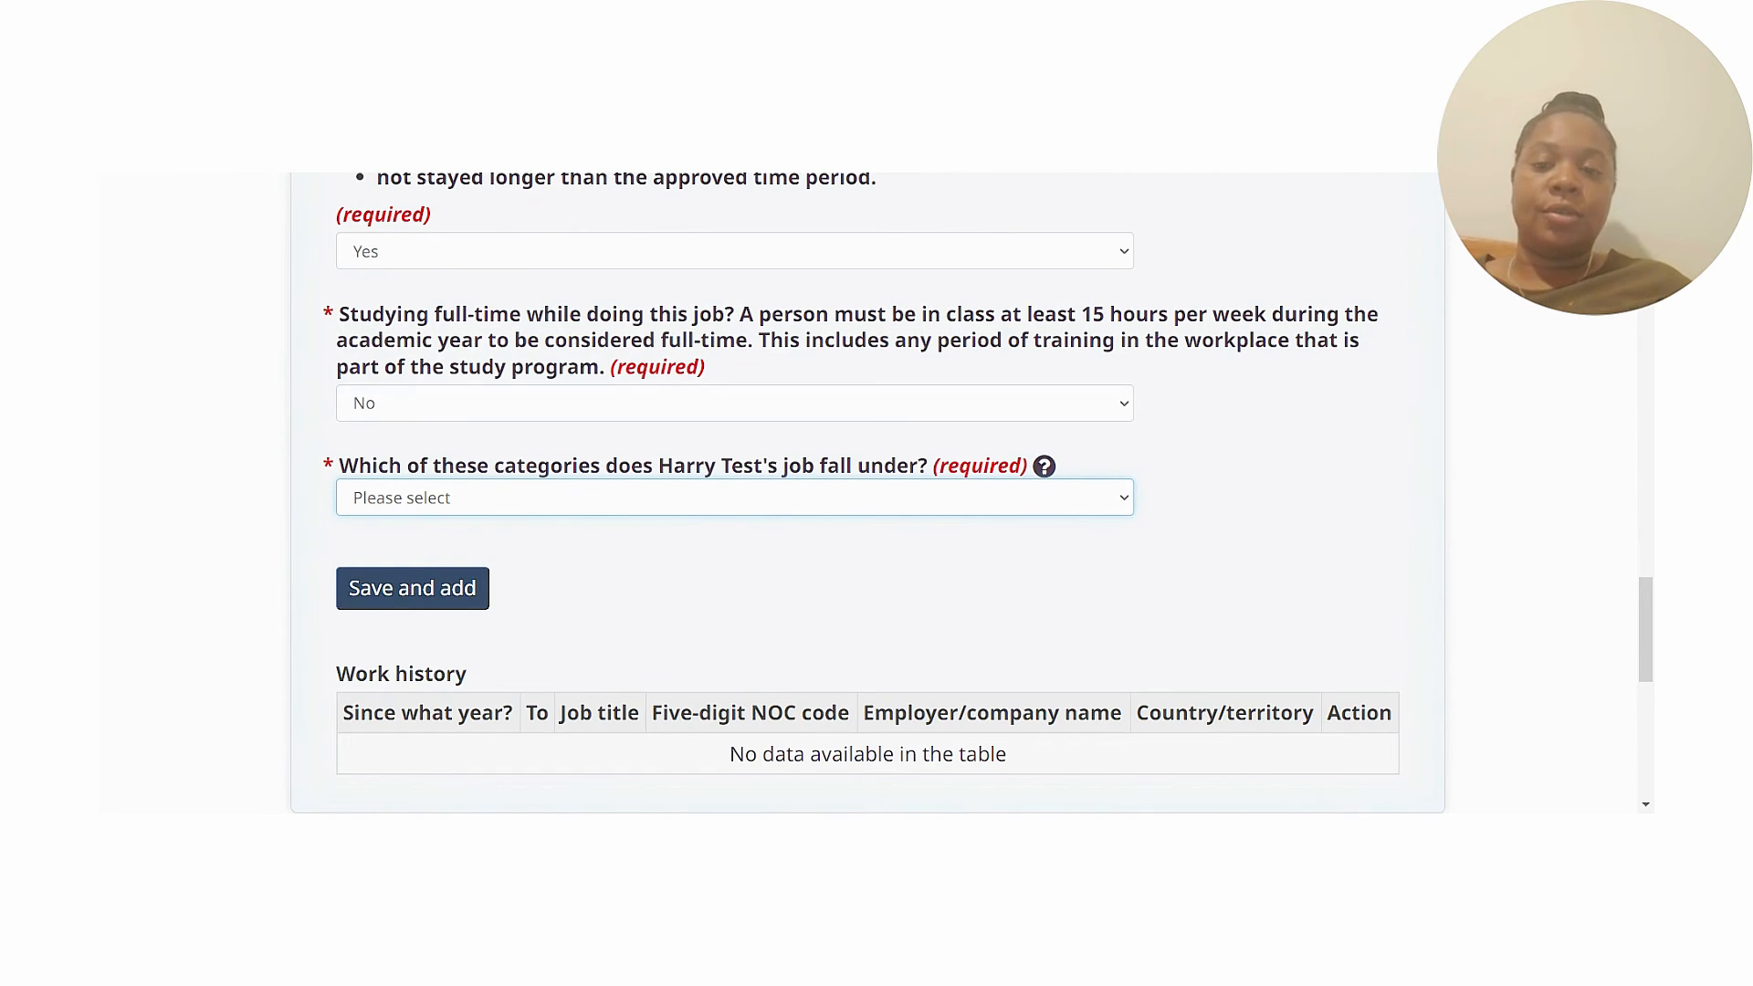
click(1114, 532)
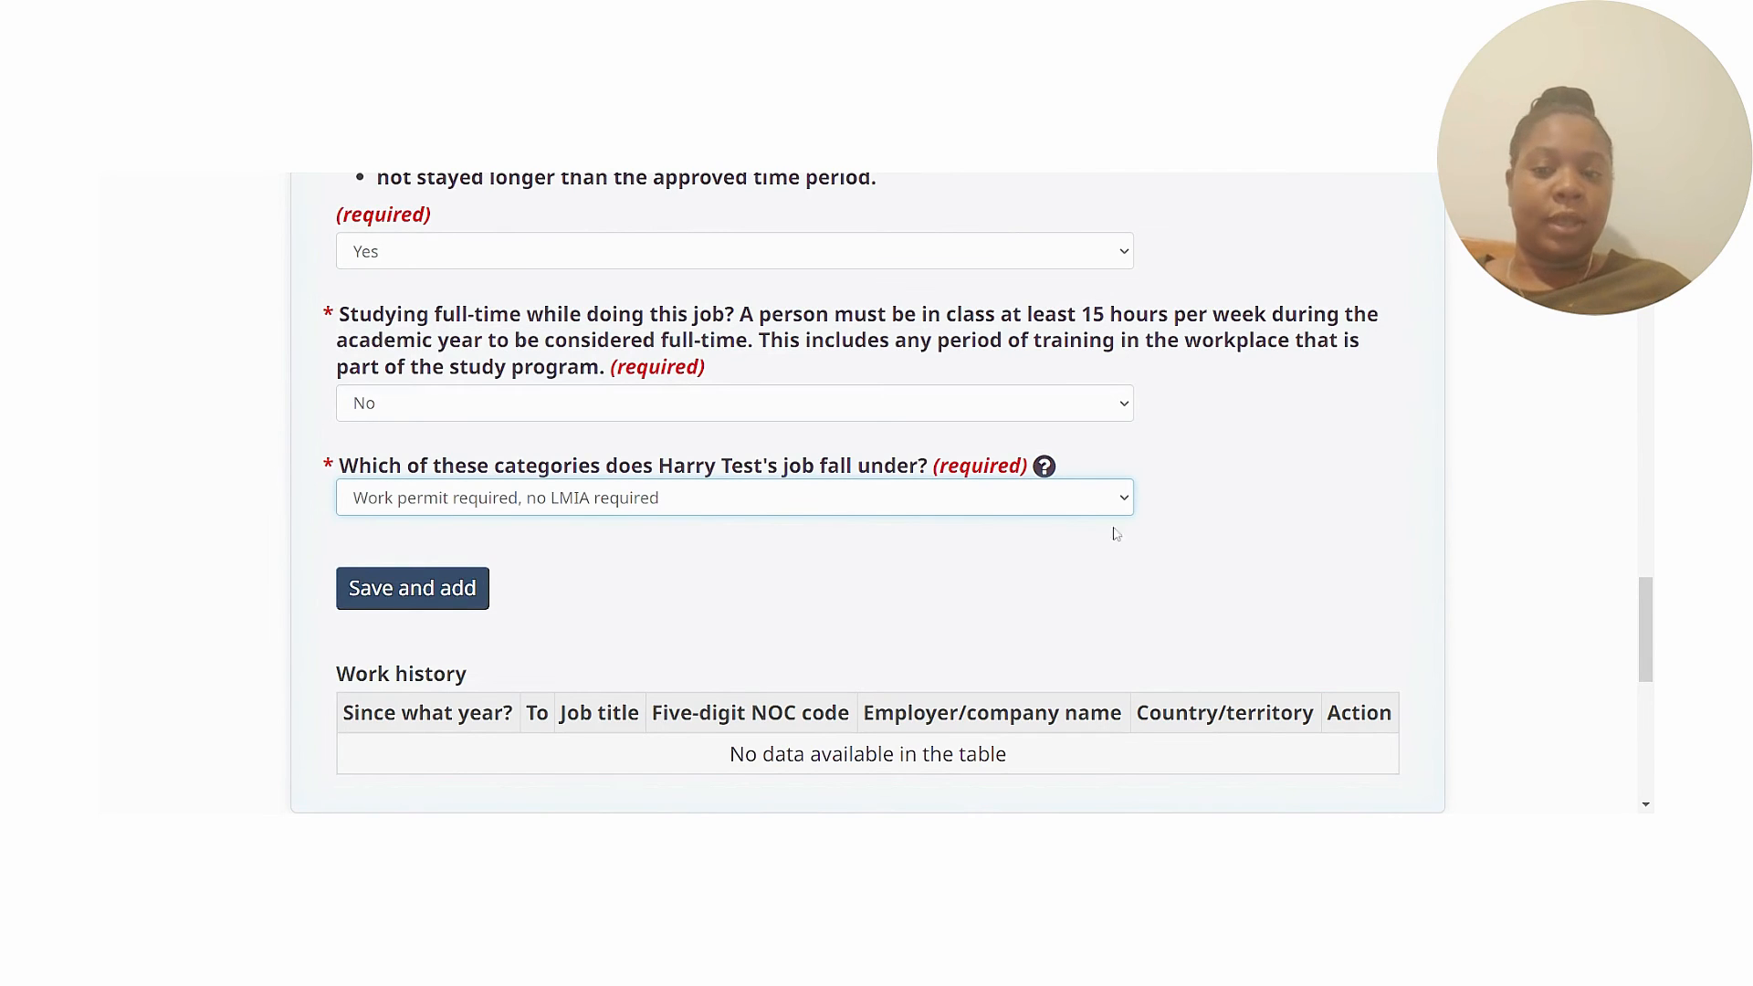
click(427, 603)
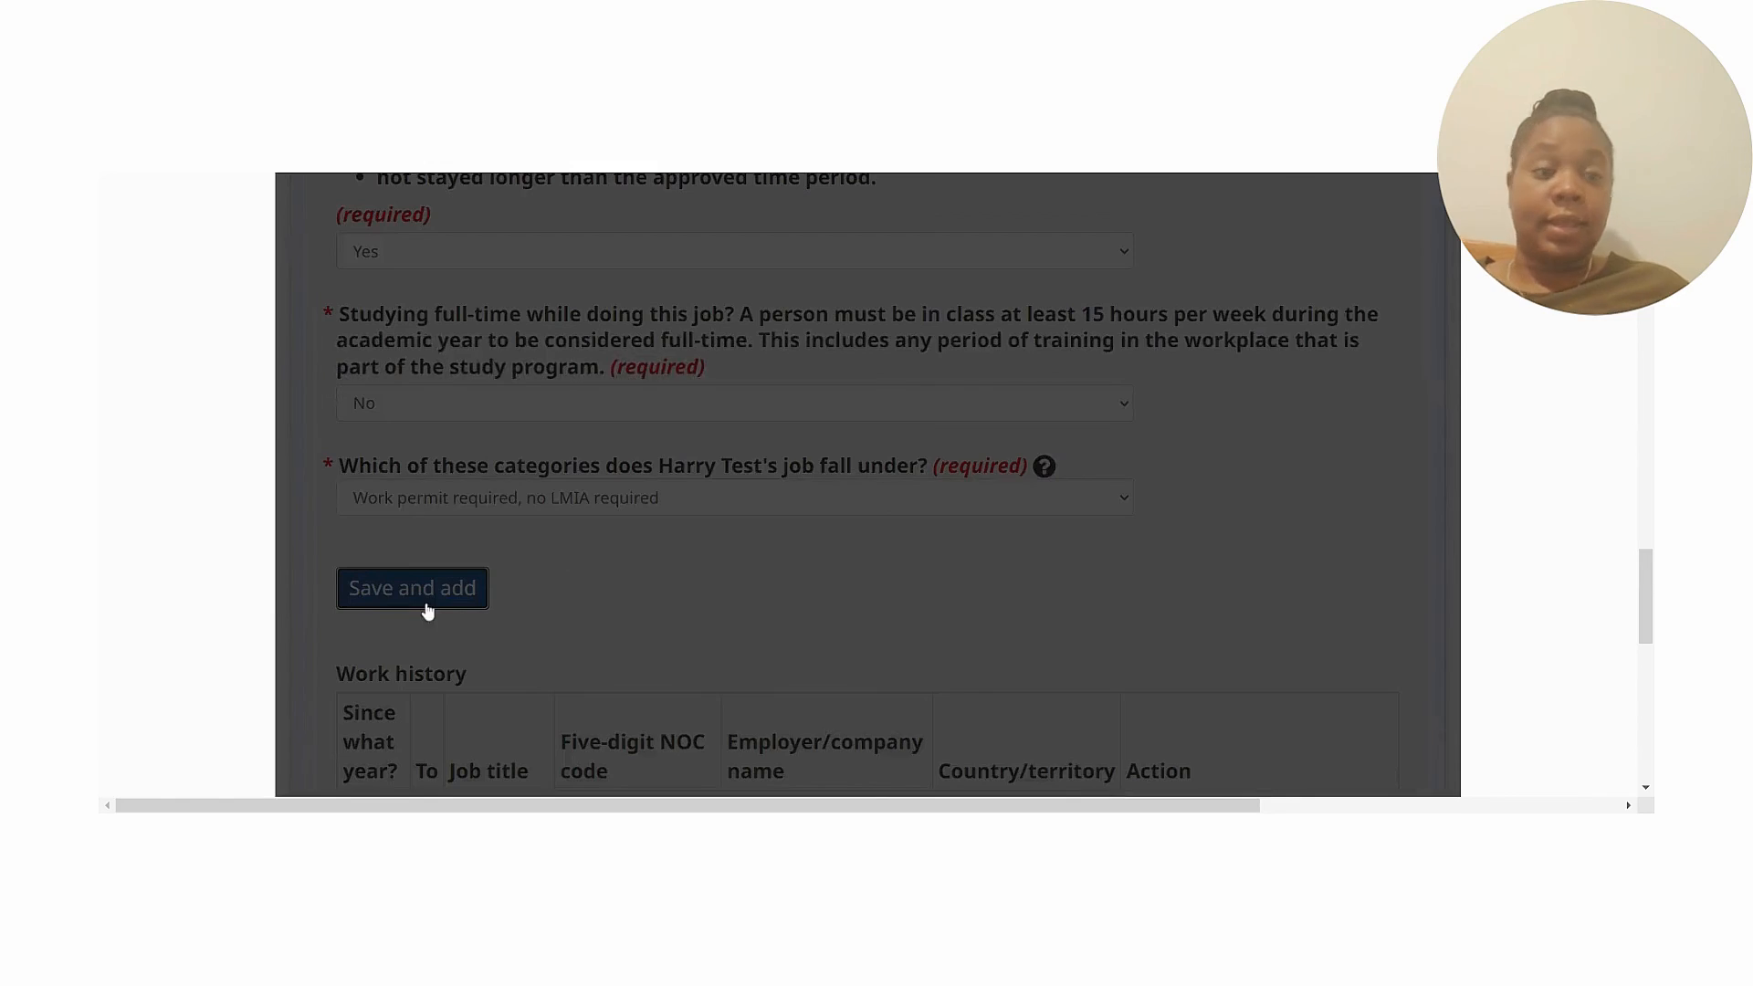
Check the new 2021-09 Technician row, NOC 22101, then save and exit to the profile overview.
scroll(1554, 555, down, 5)
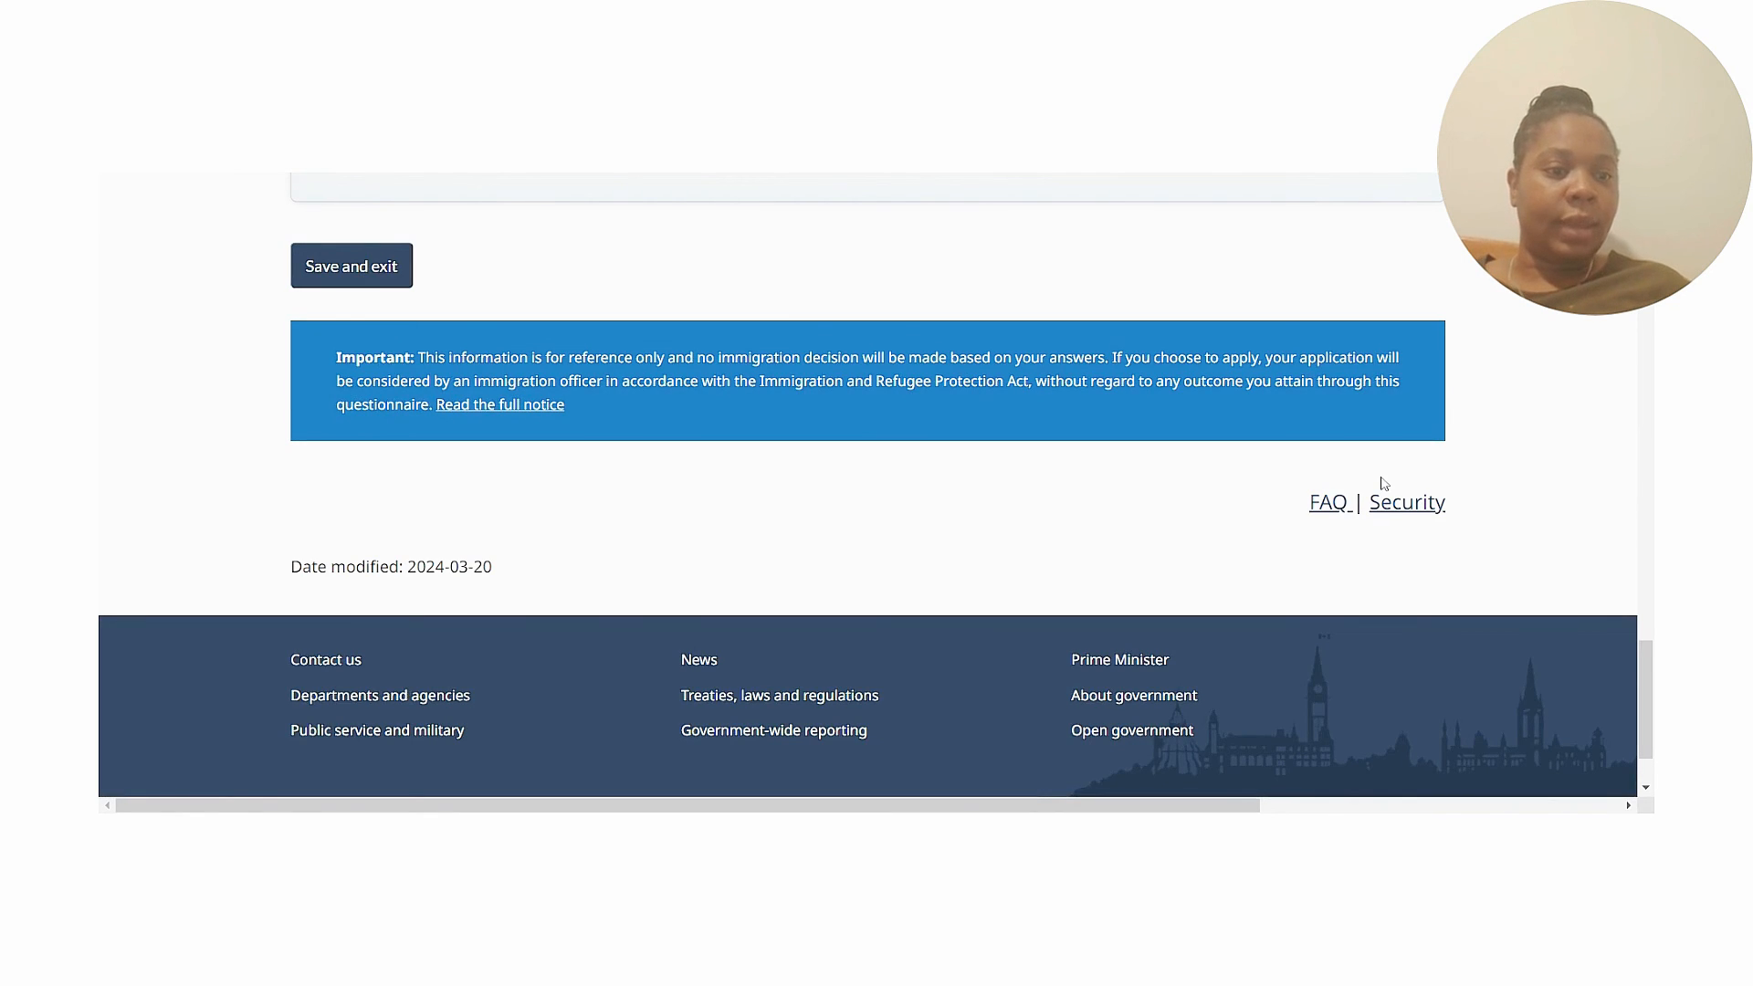
scroll(1644, 623, up, 3)
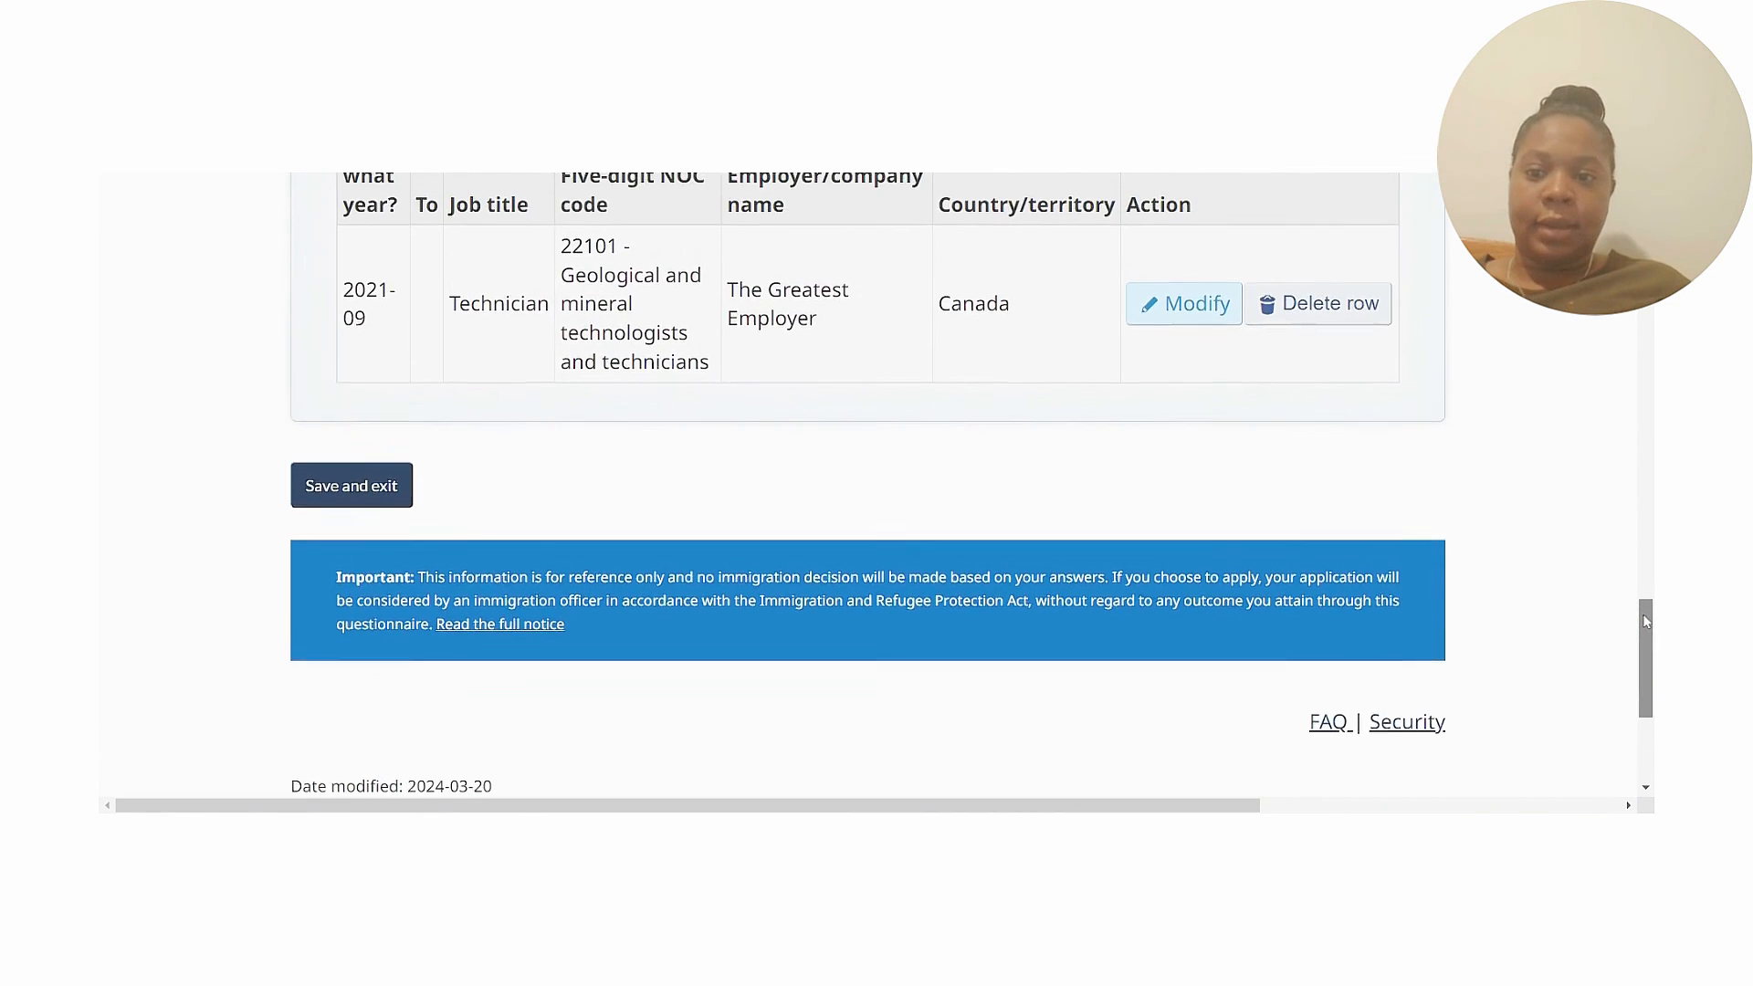
scroll(1646, 623, up, 1)
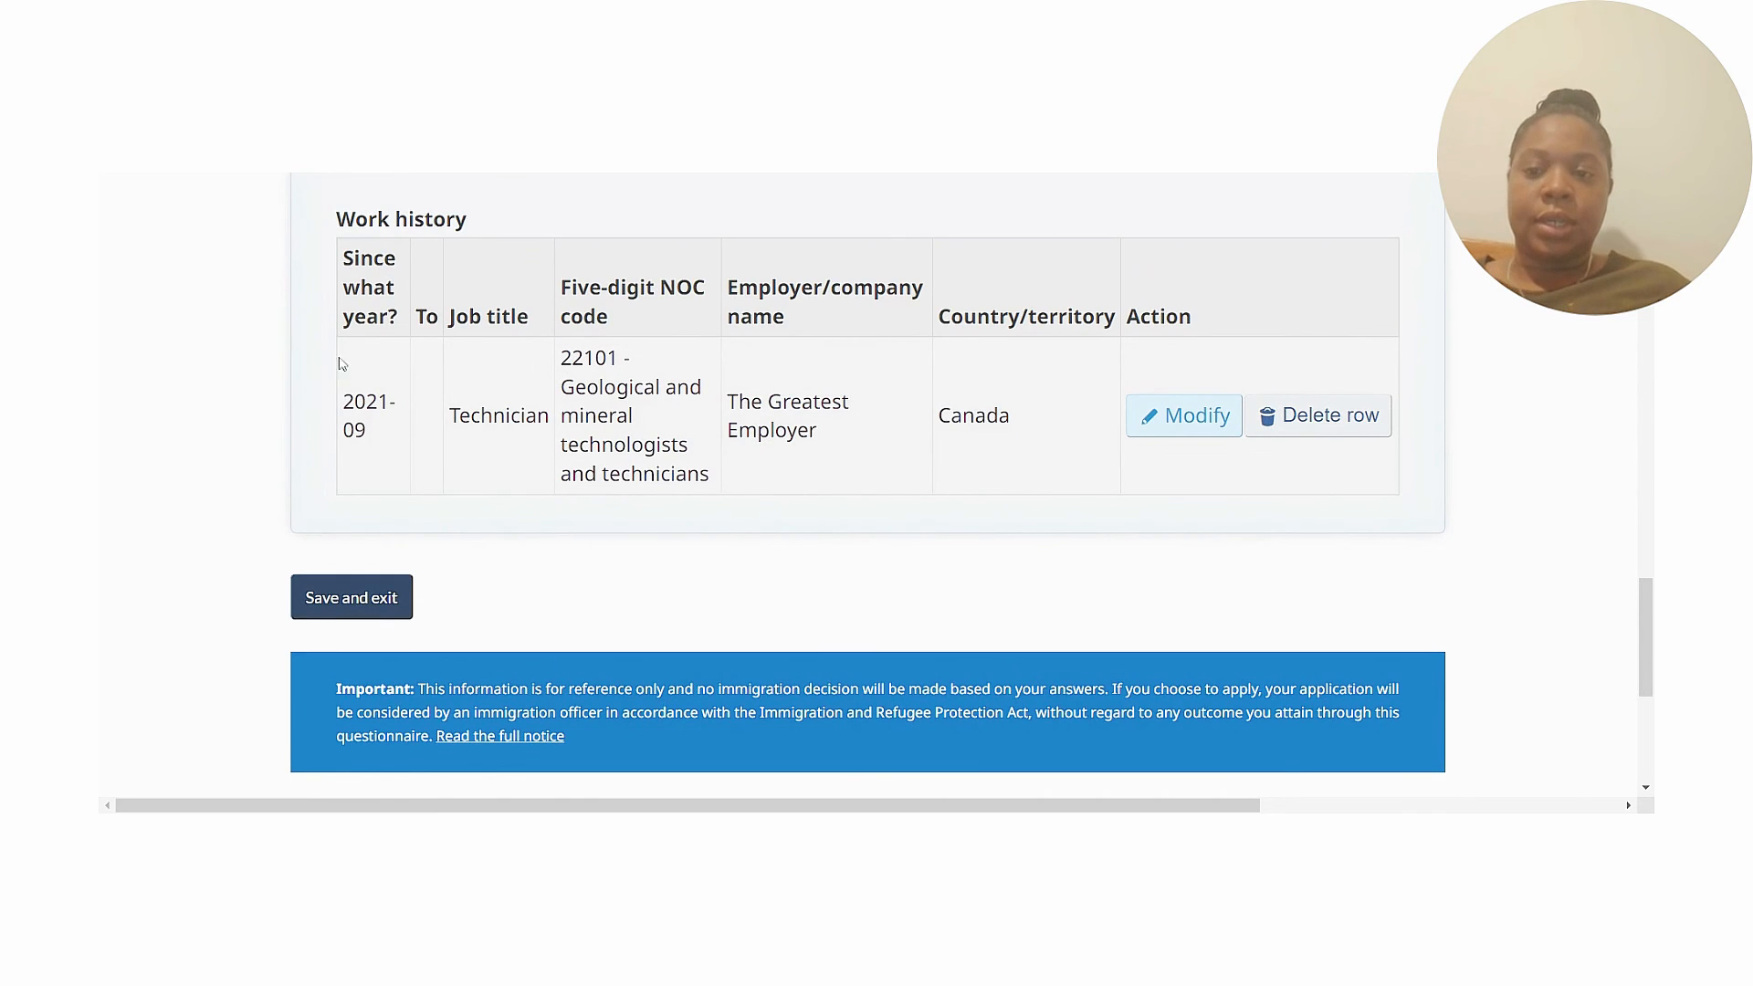
click(379, 609)
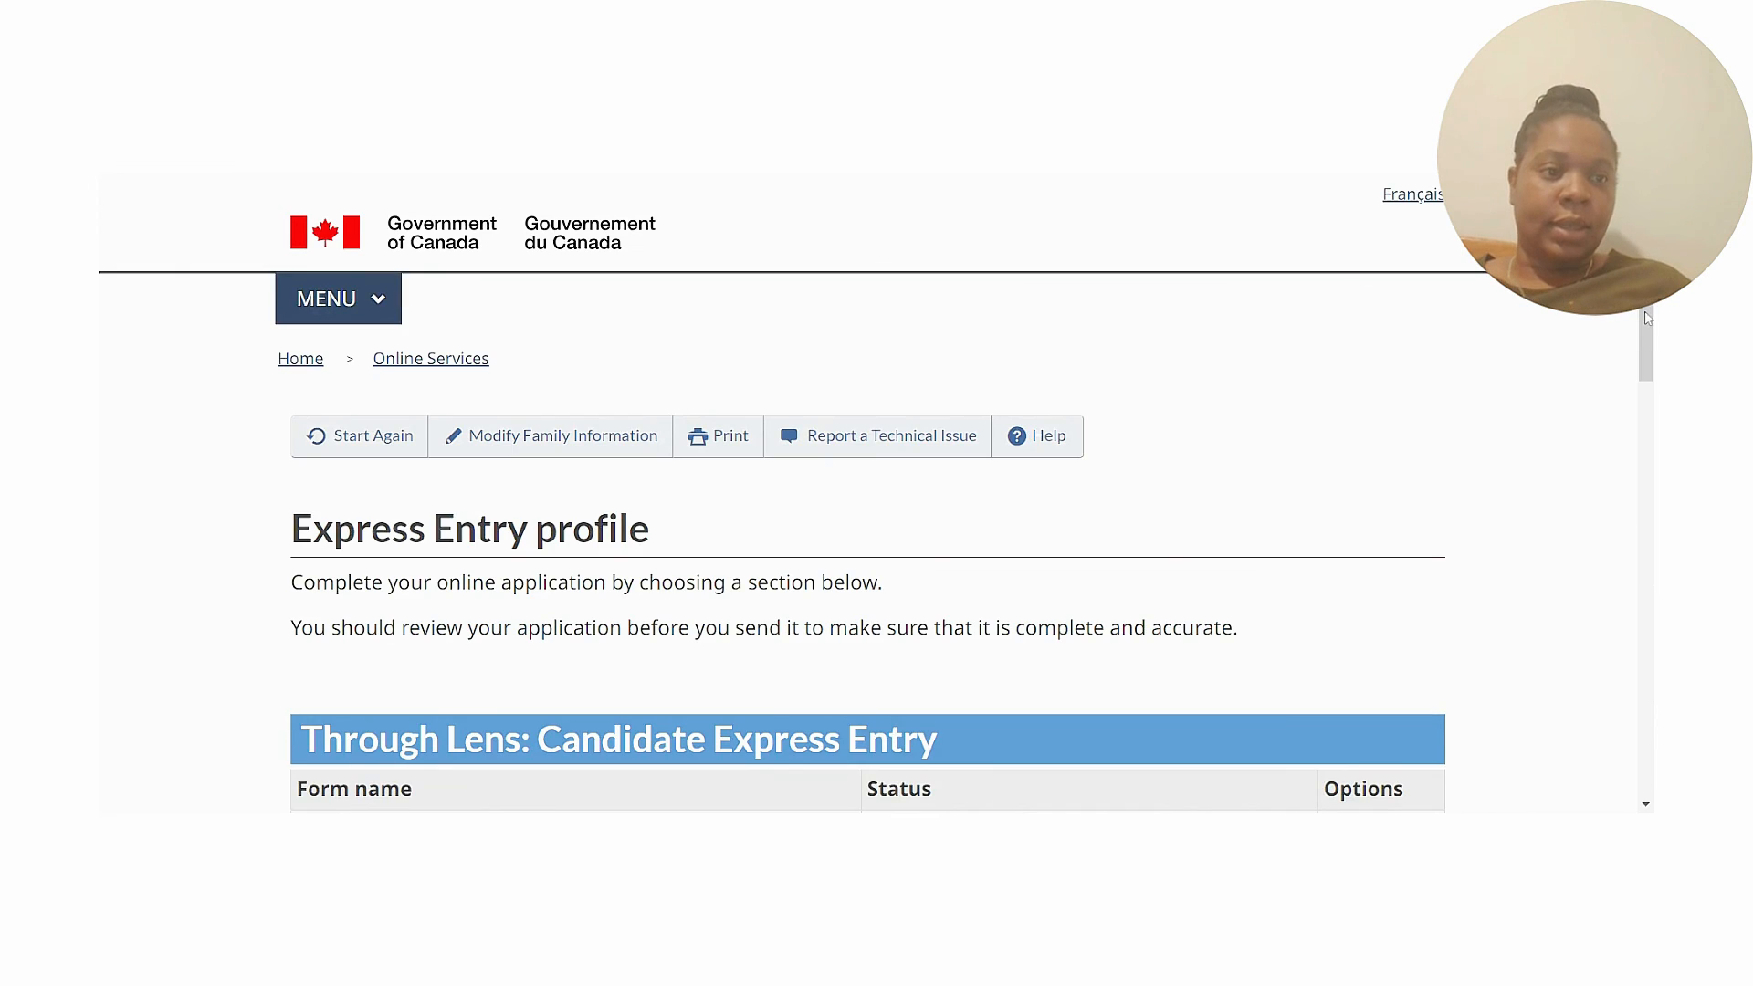
scroll(1649, 317, down, 10)
drag(1647, 602, 1647, 614)
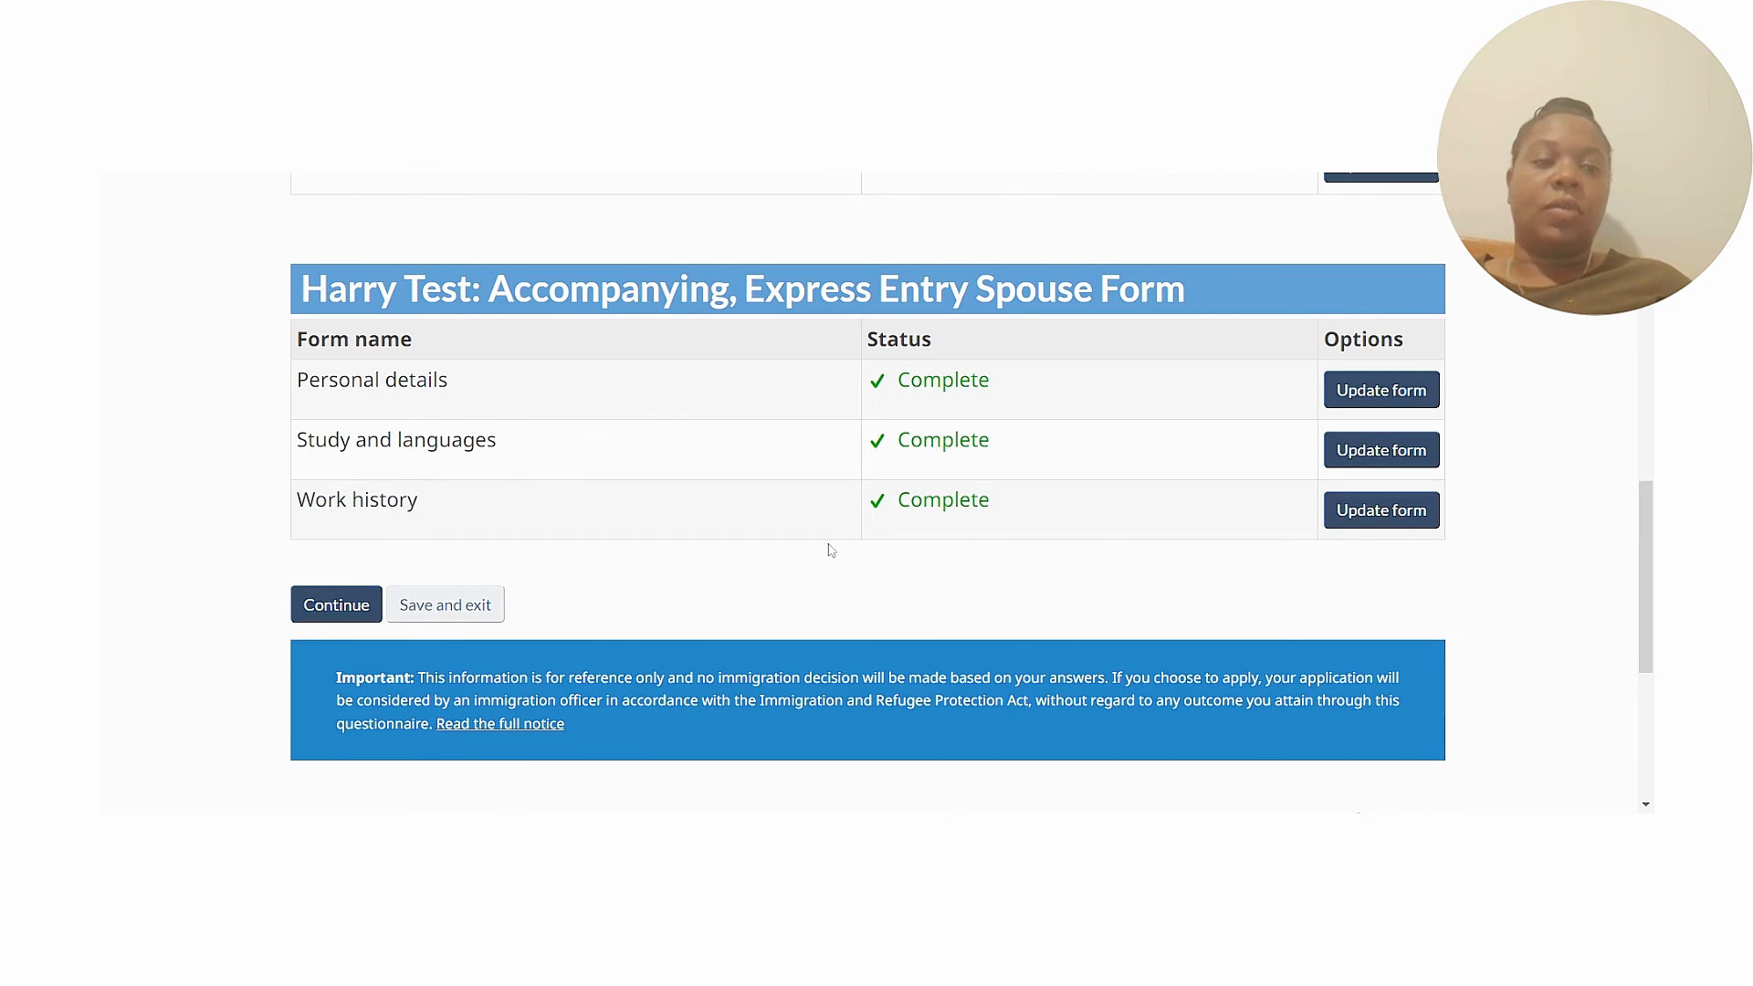
scroll(868, 493, up, 5)
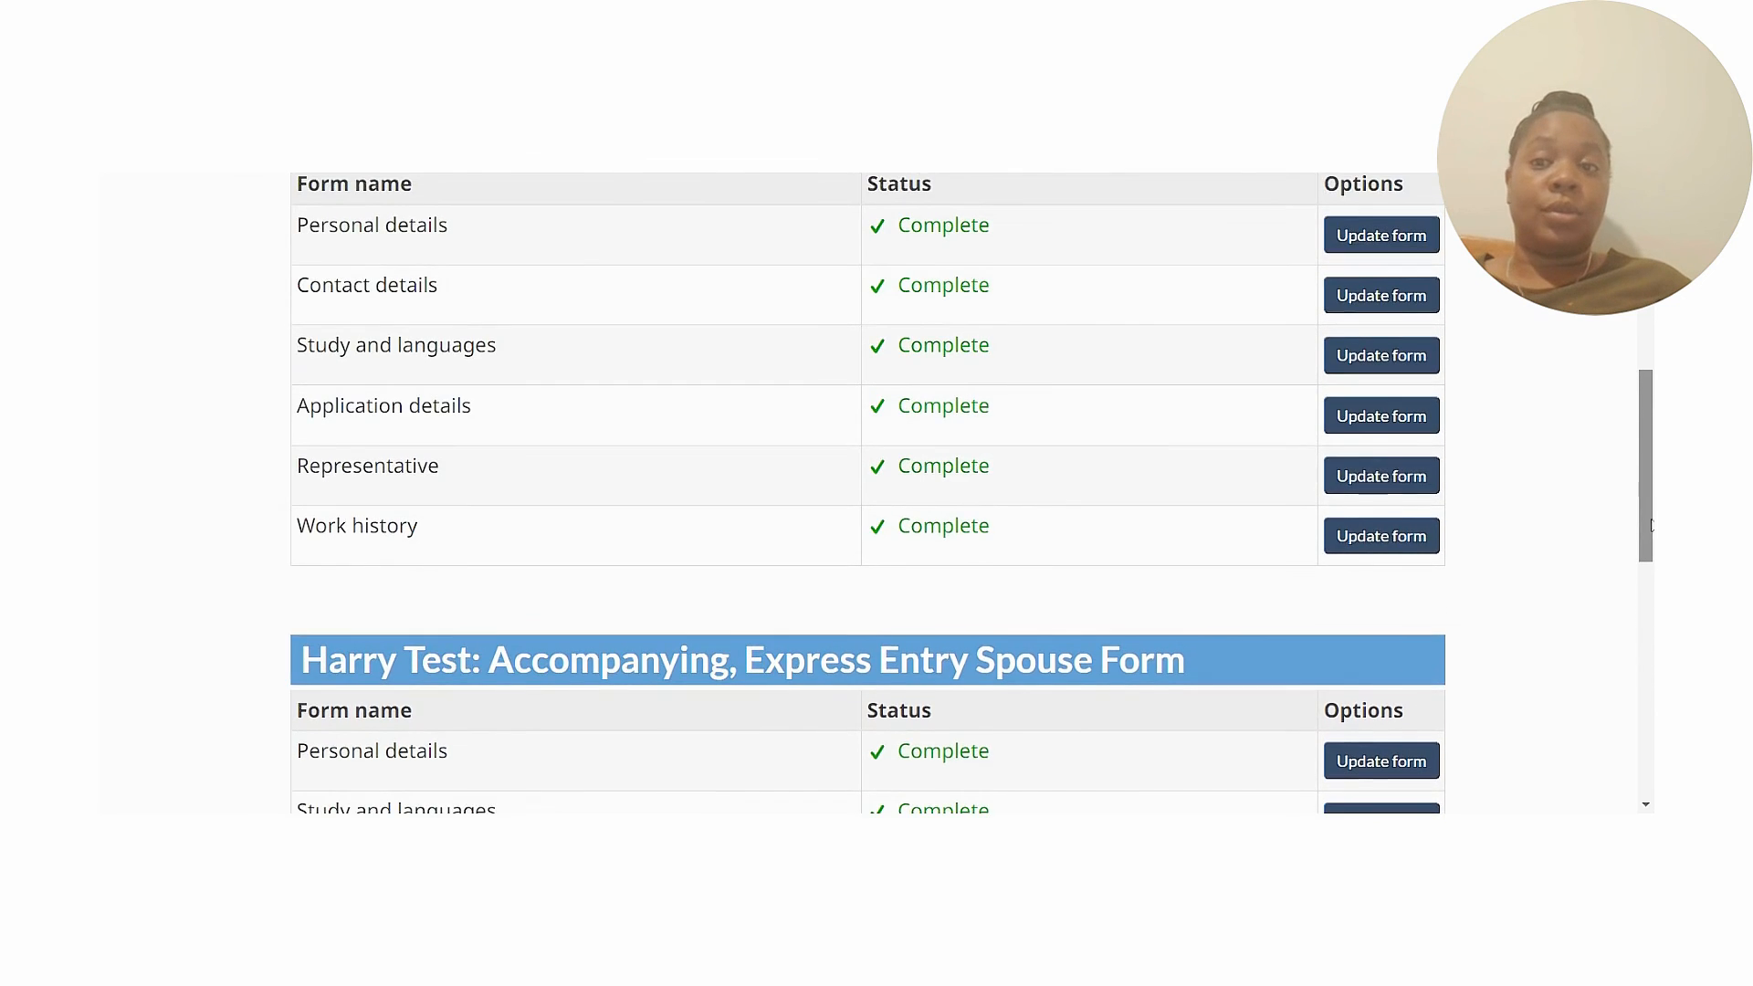
scroll(1652, 376, up, 4)
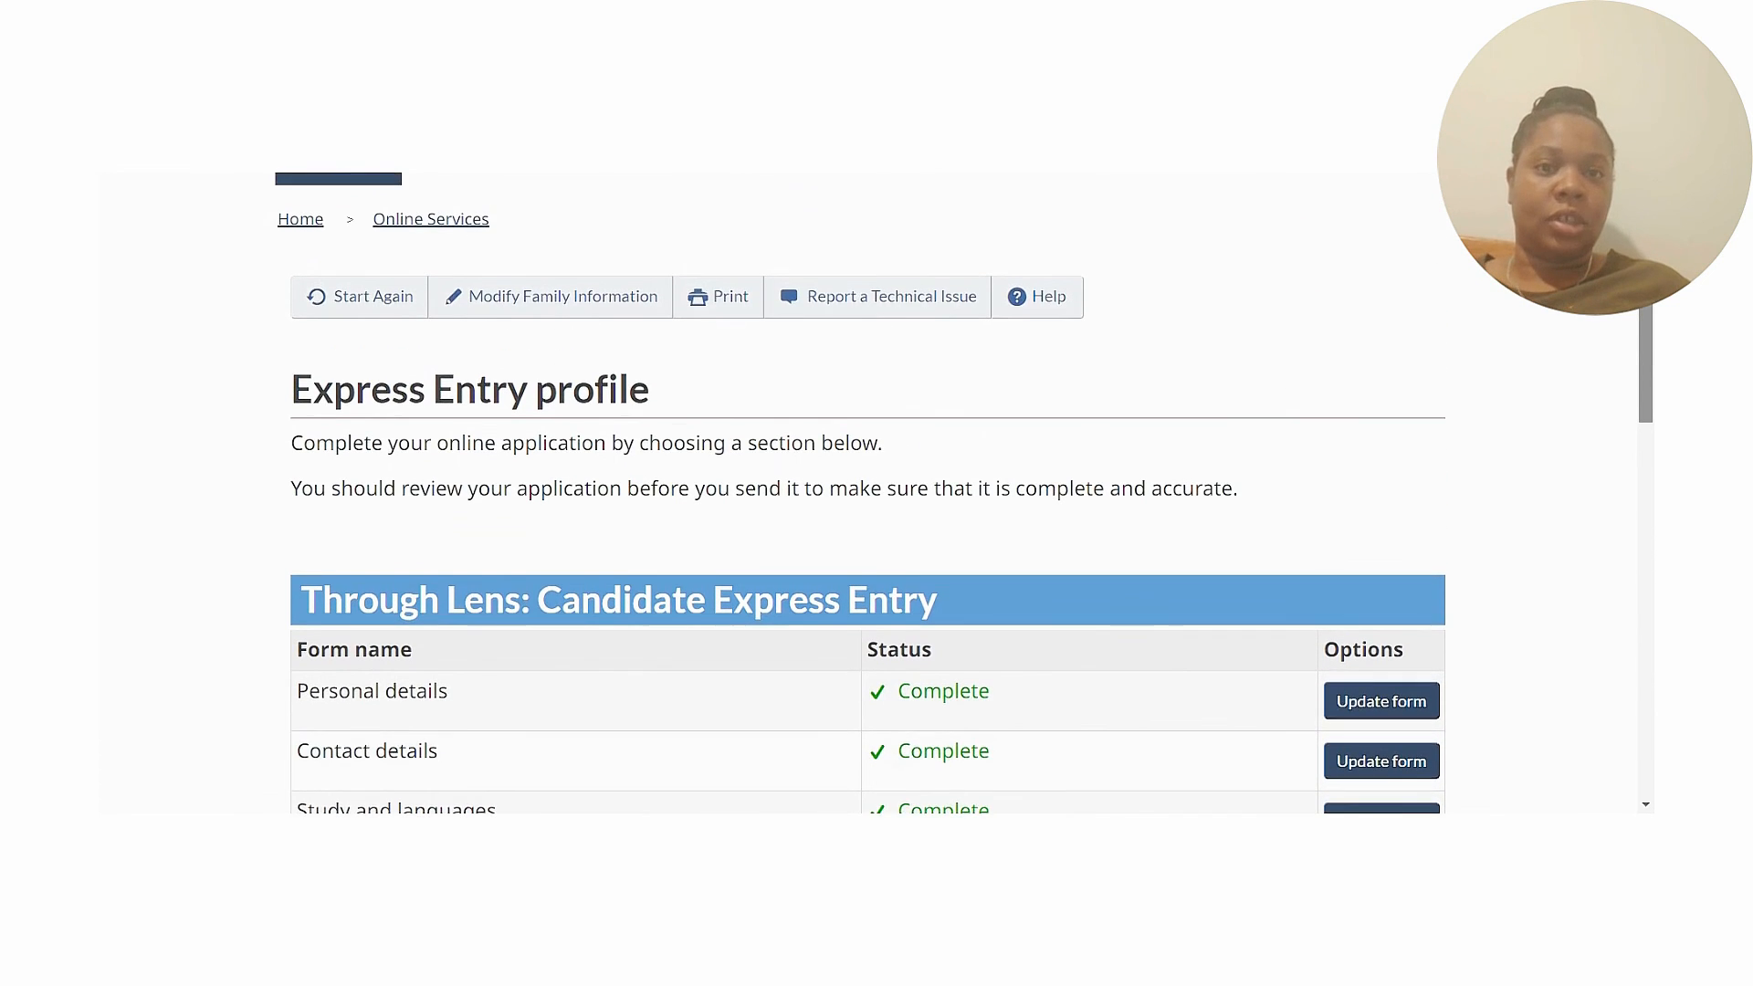
scroll(1652, 376, down, 5)
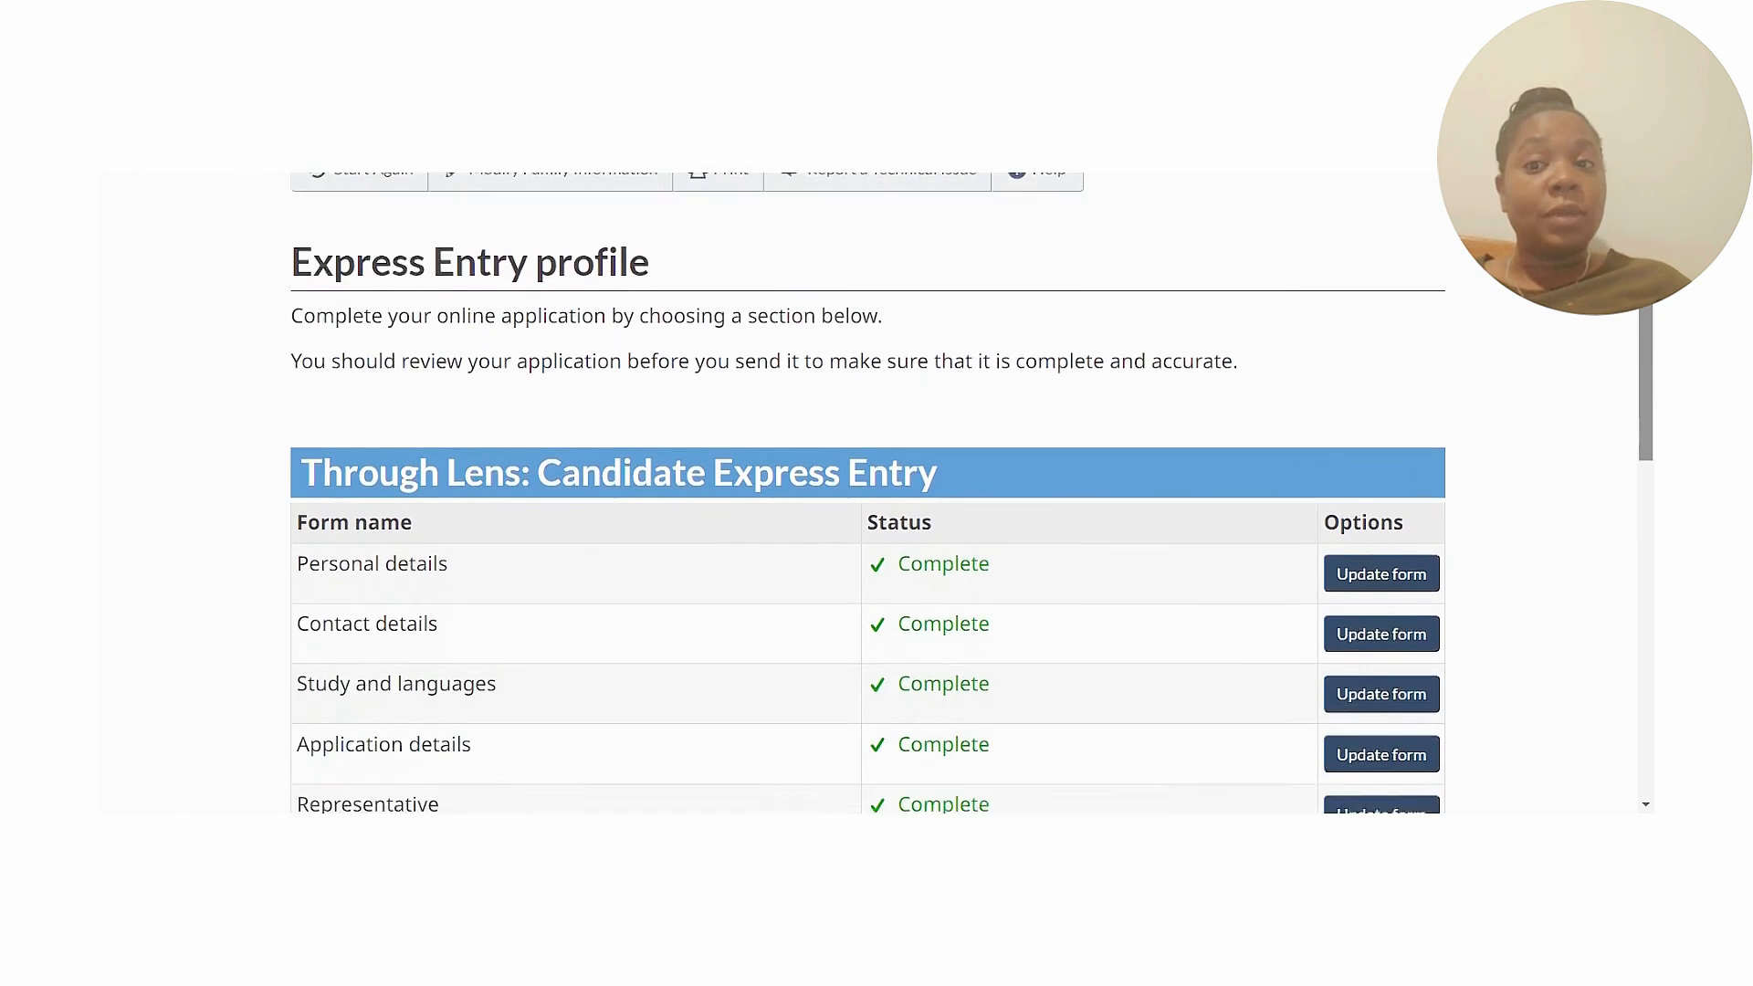
scroll(868, 493, down, 4)
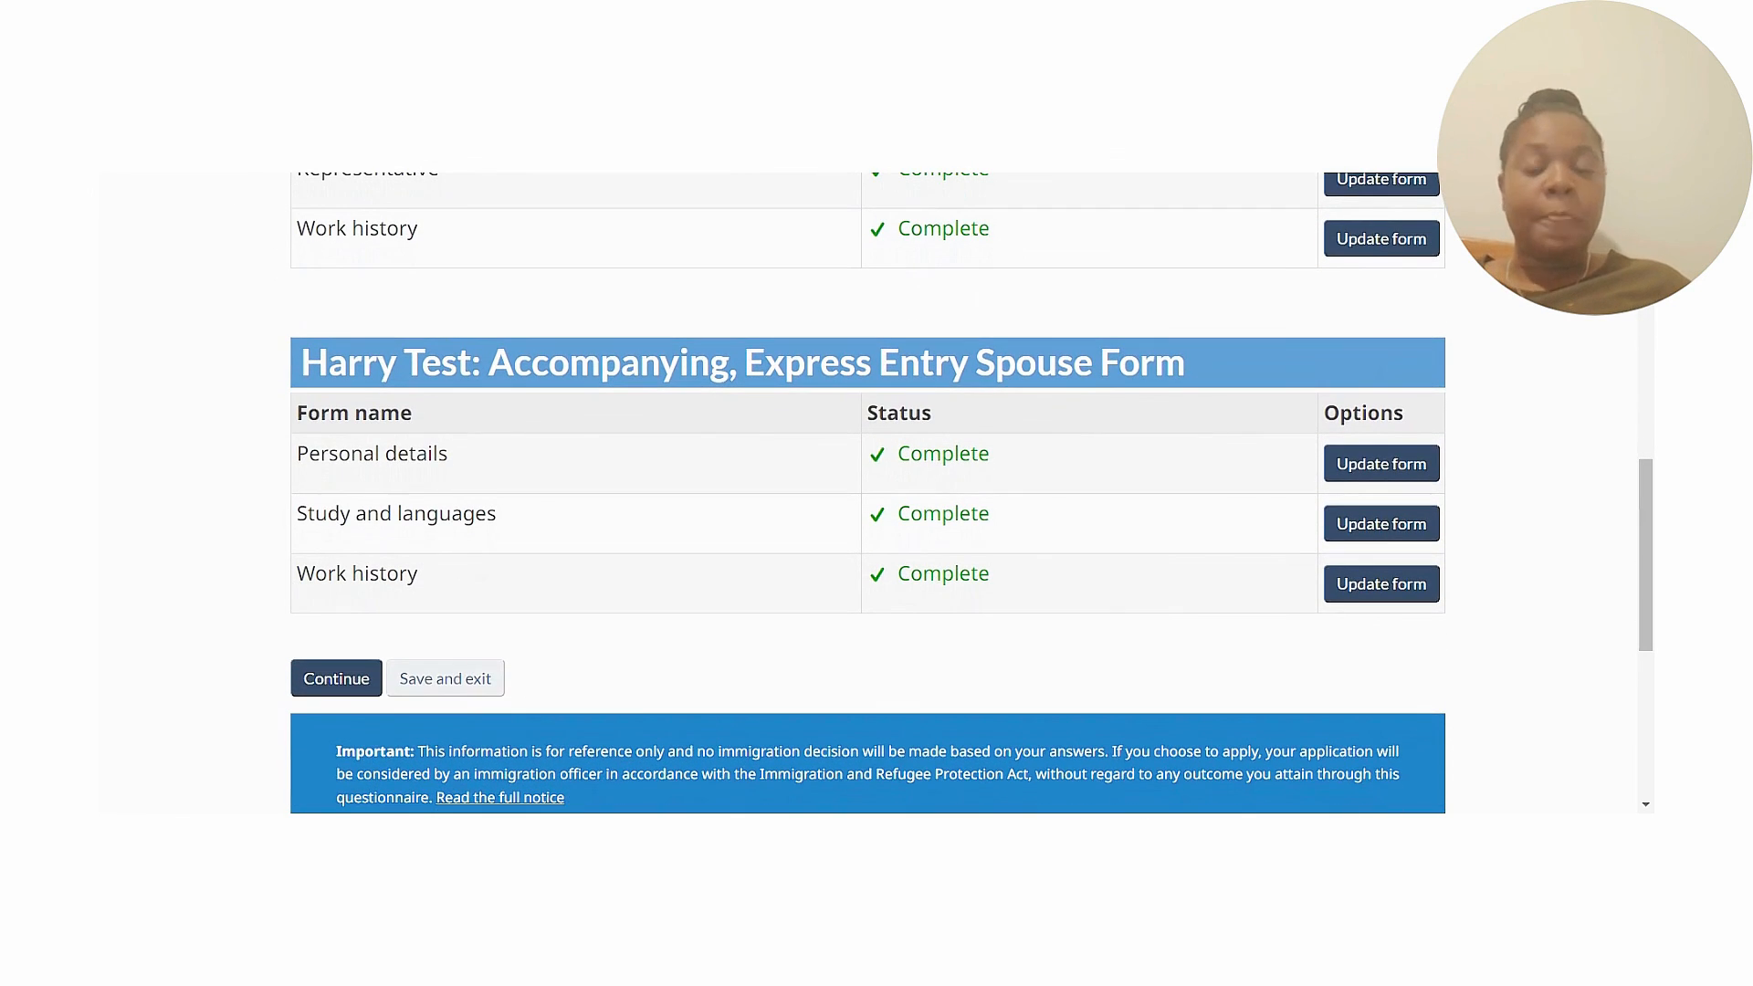